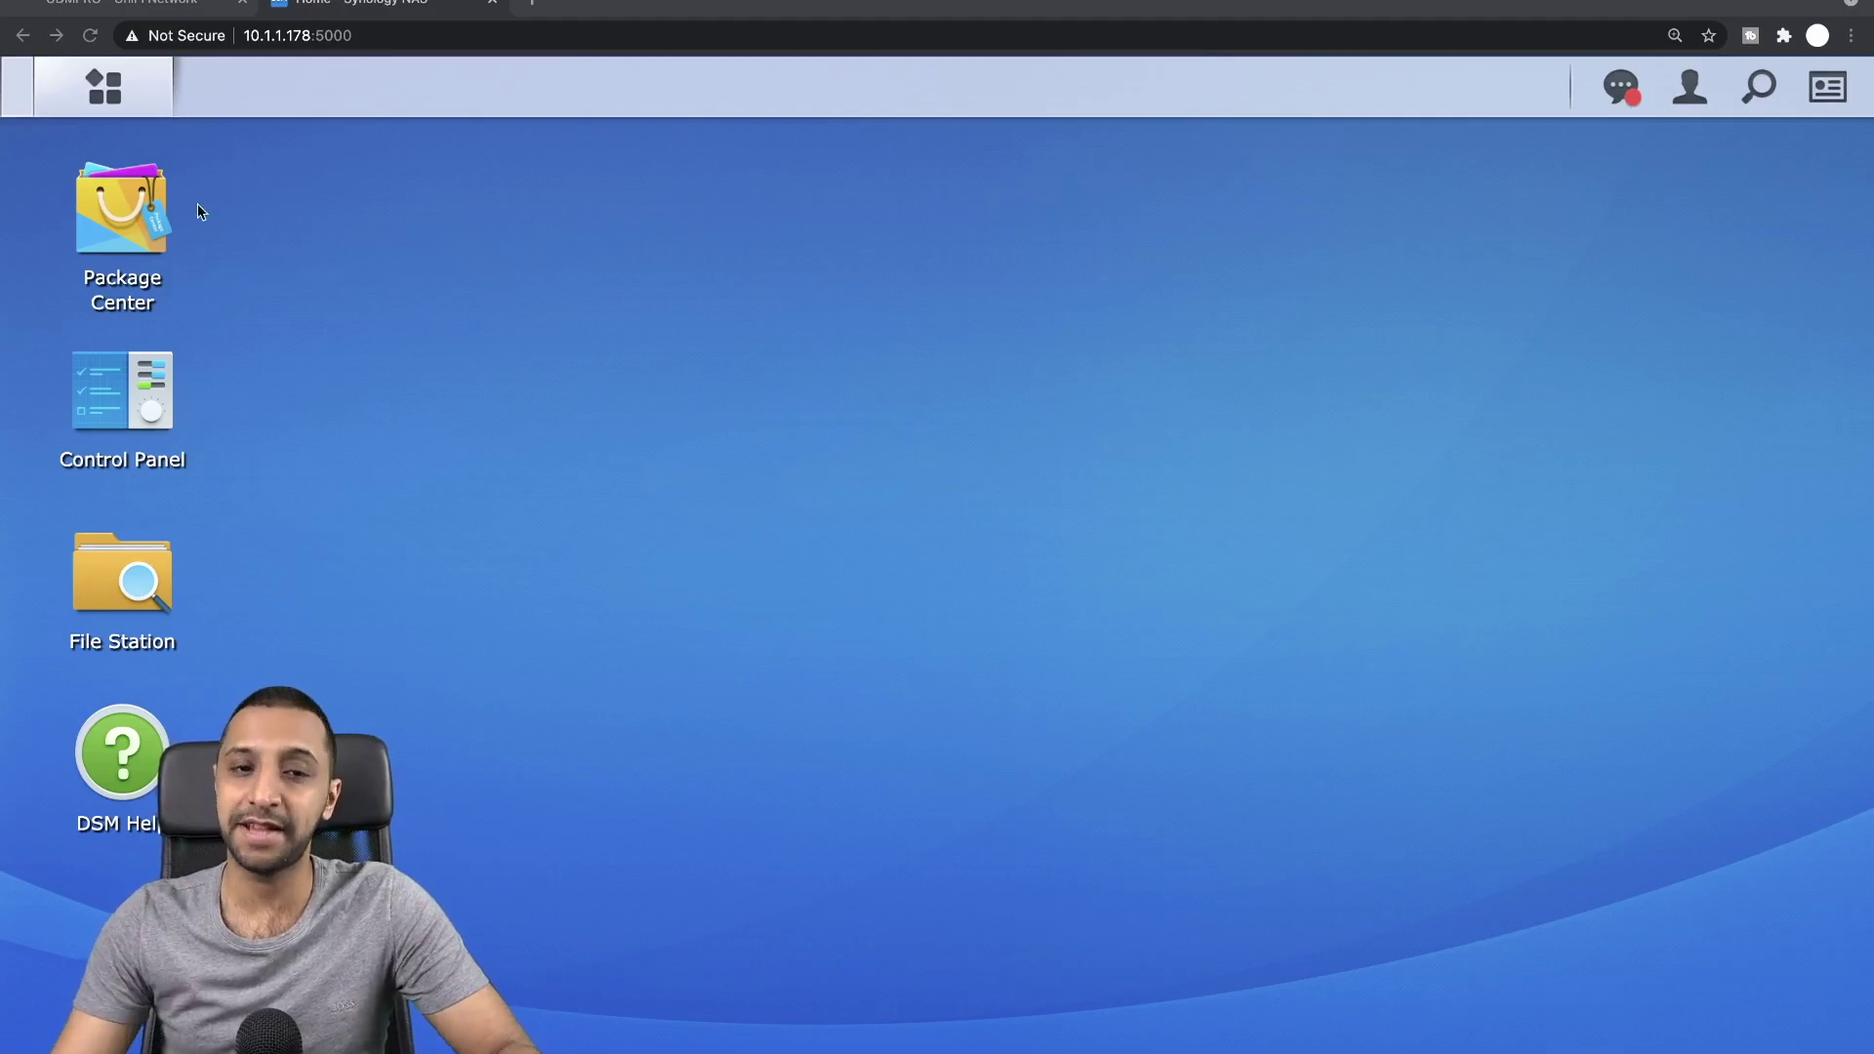
Search Package Center for 'plex' and install Plex Media Server
left_click(127, 236)
left_click(635, 215)
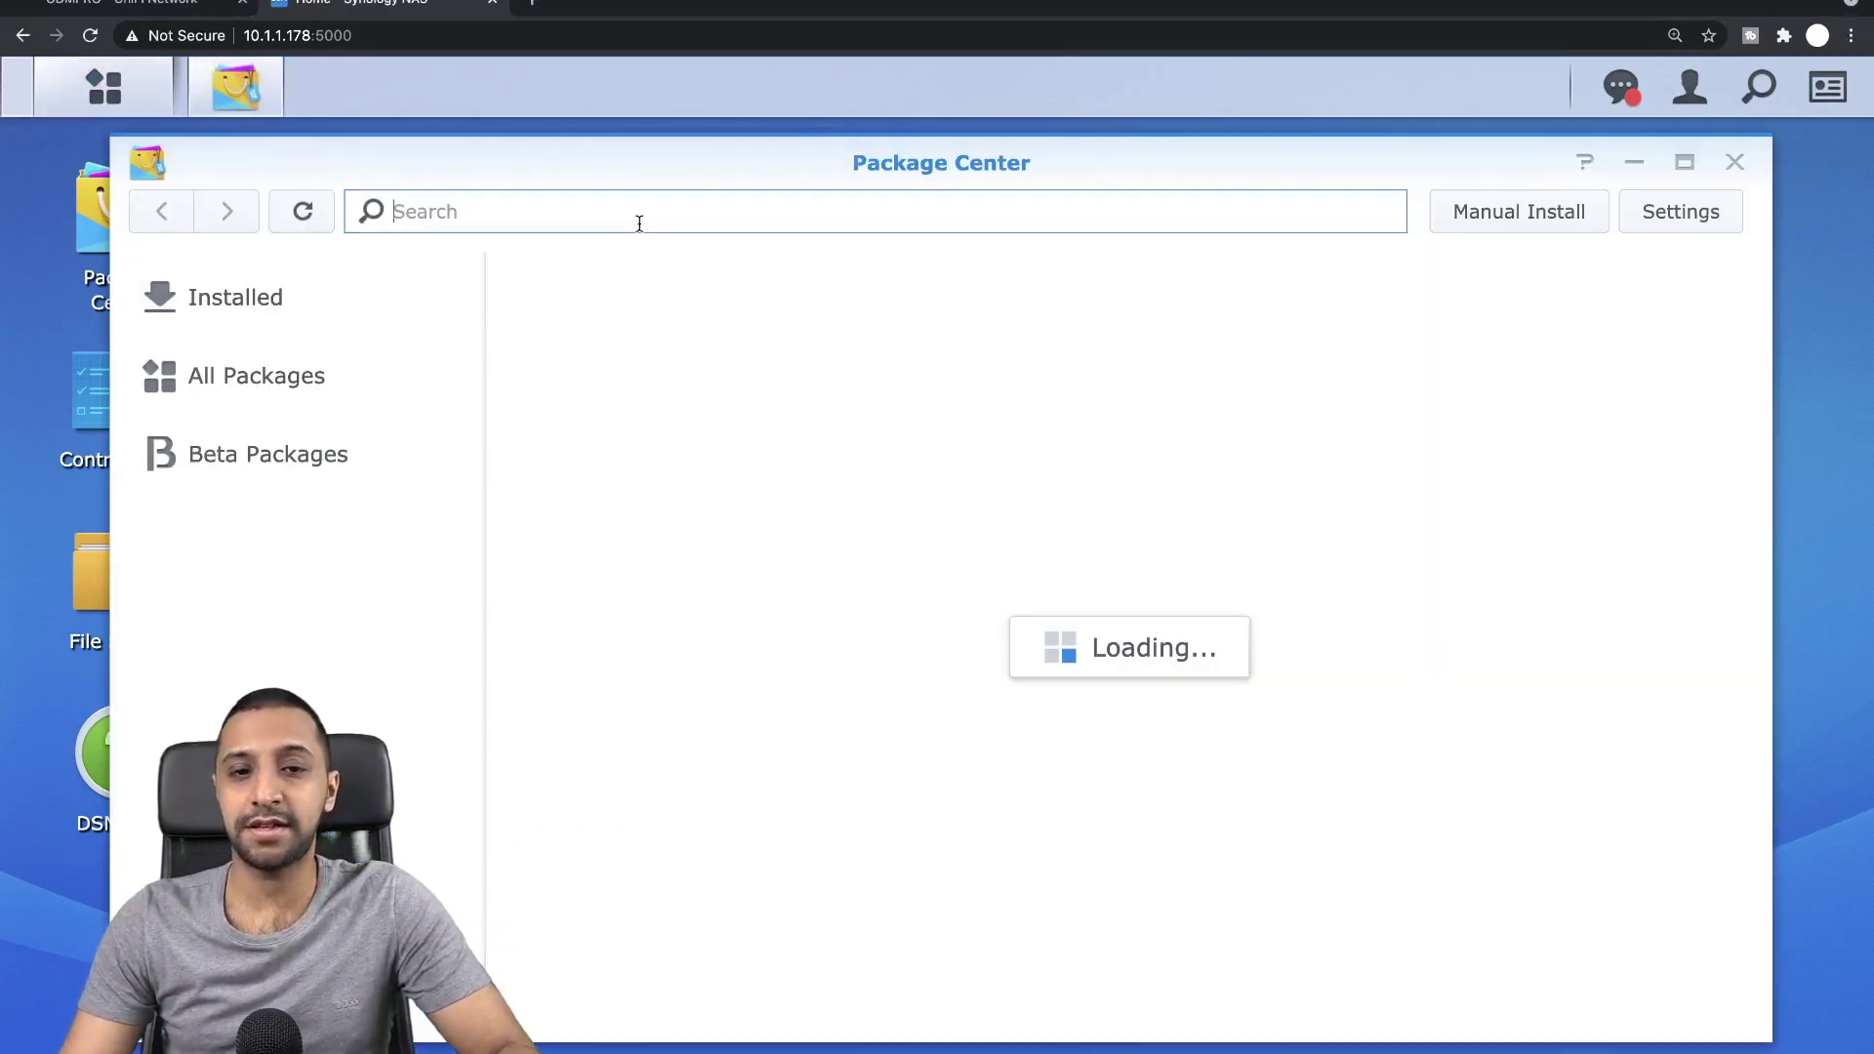
type("plex")
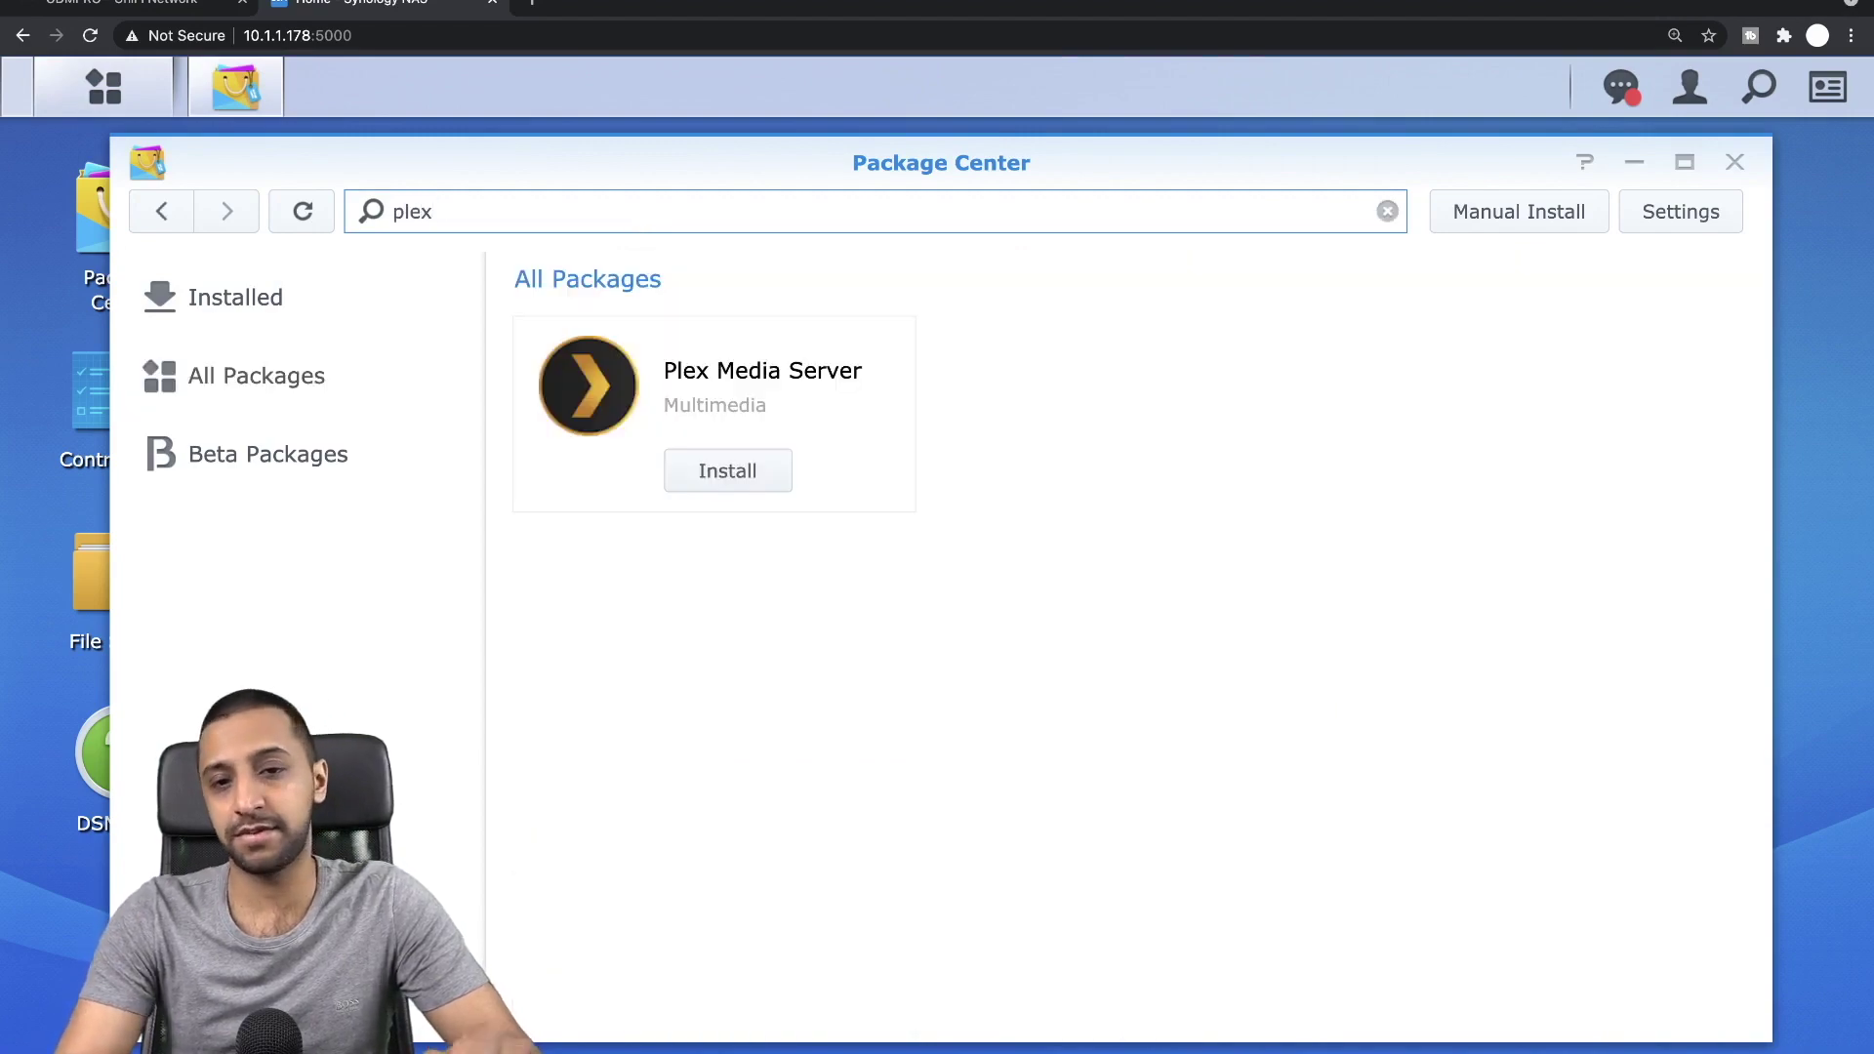
left_click(802, 367)
scroll(953, 715, "down", 3)
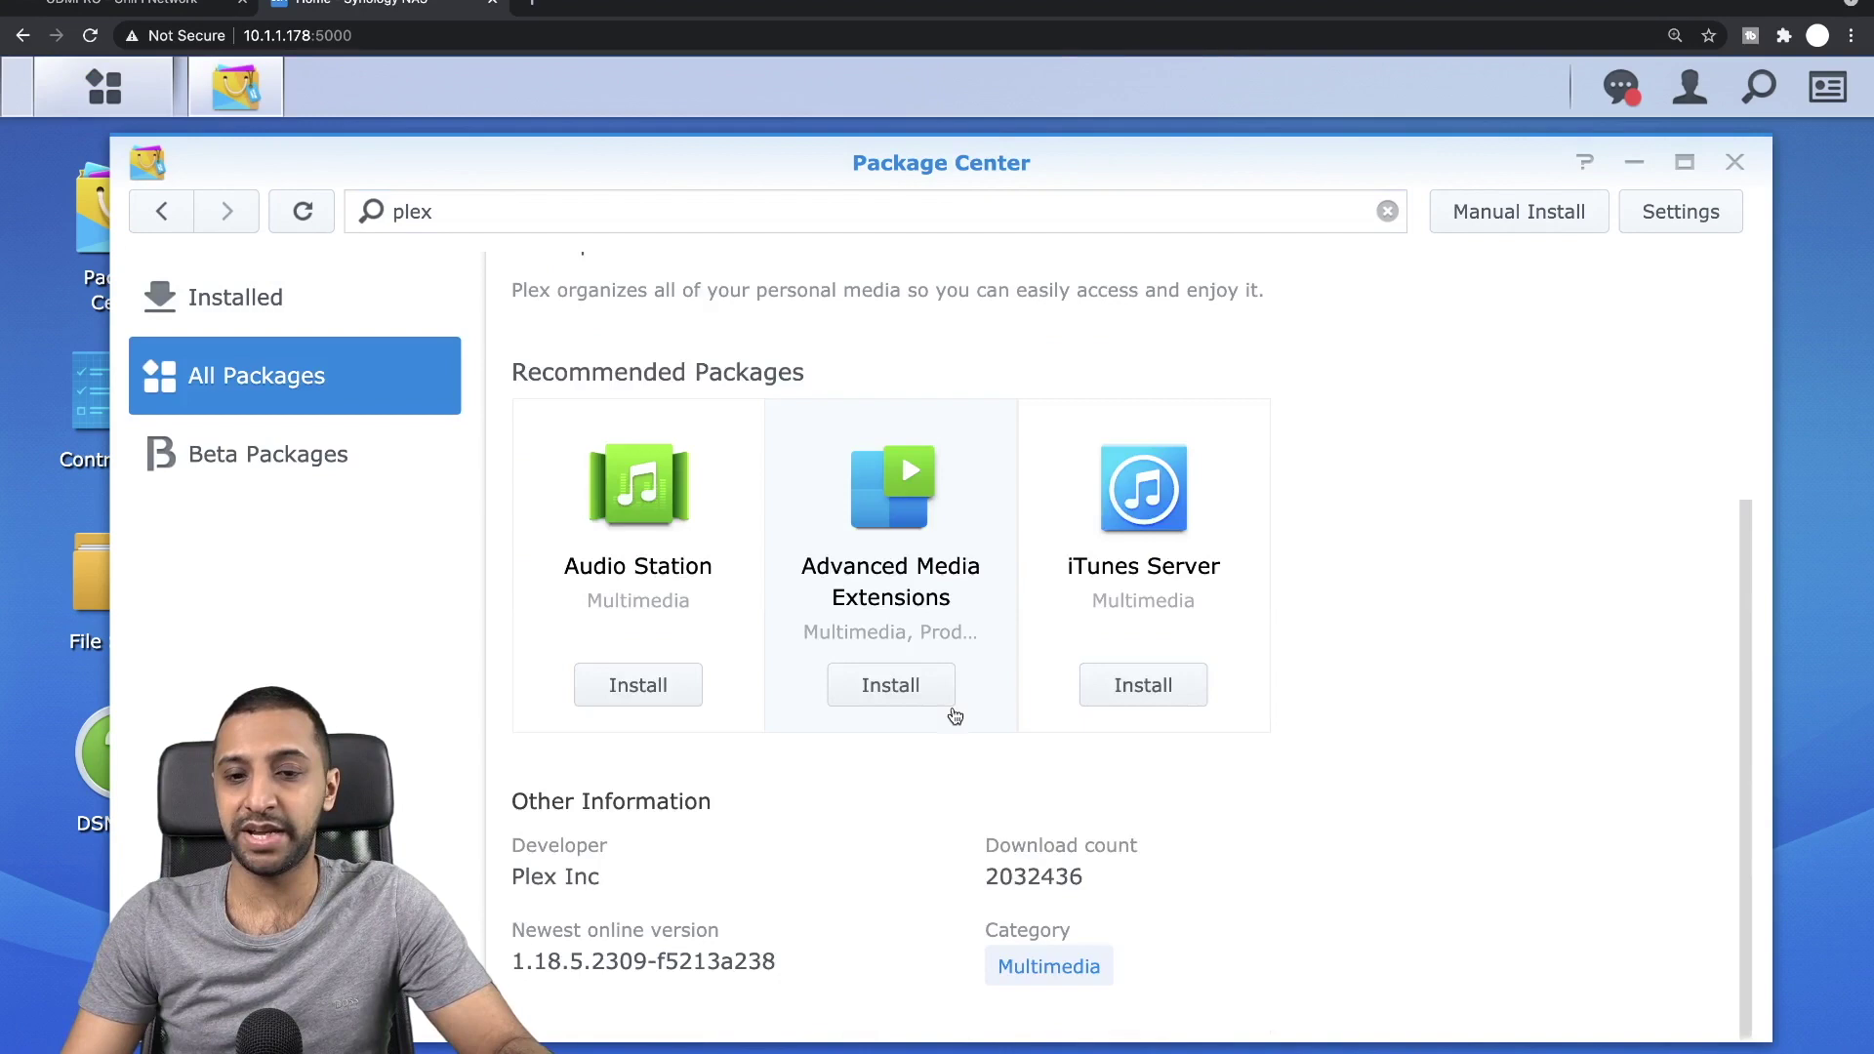
scroll(954, 711, "up", 3)
scroll(801, 684, "down", 3)
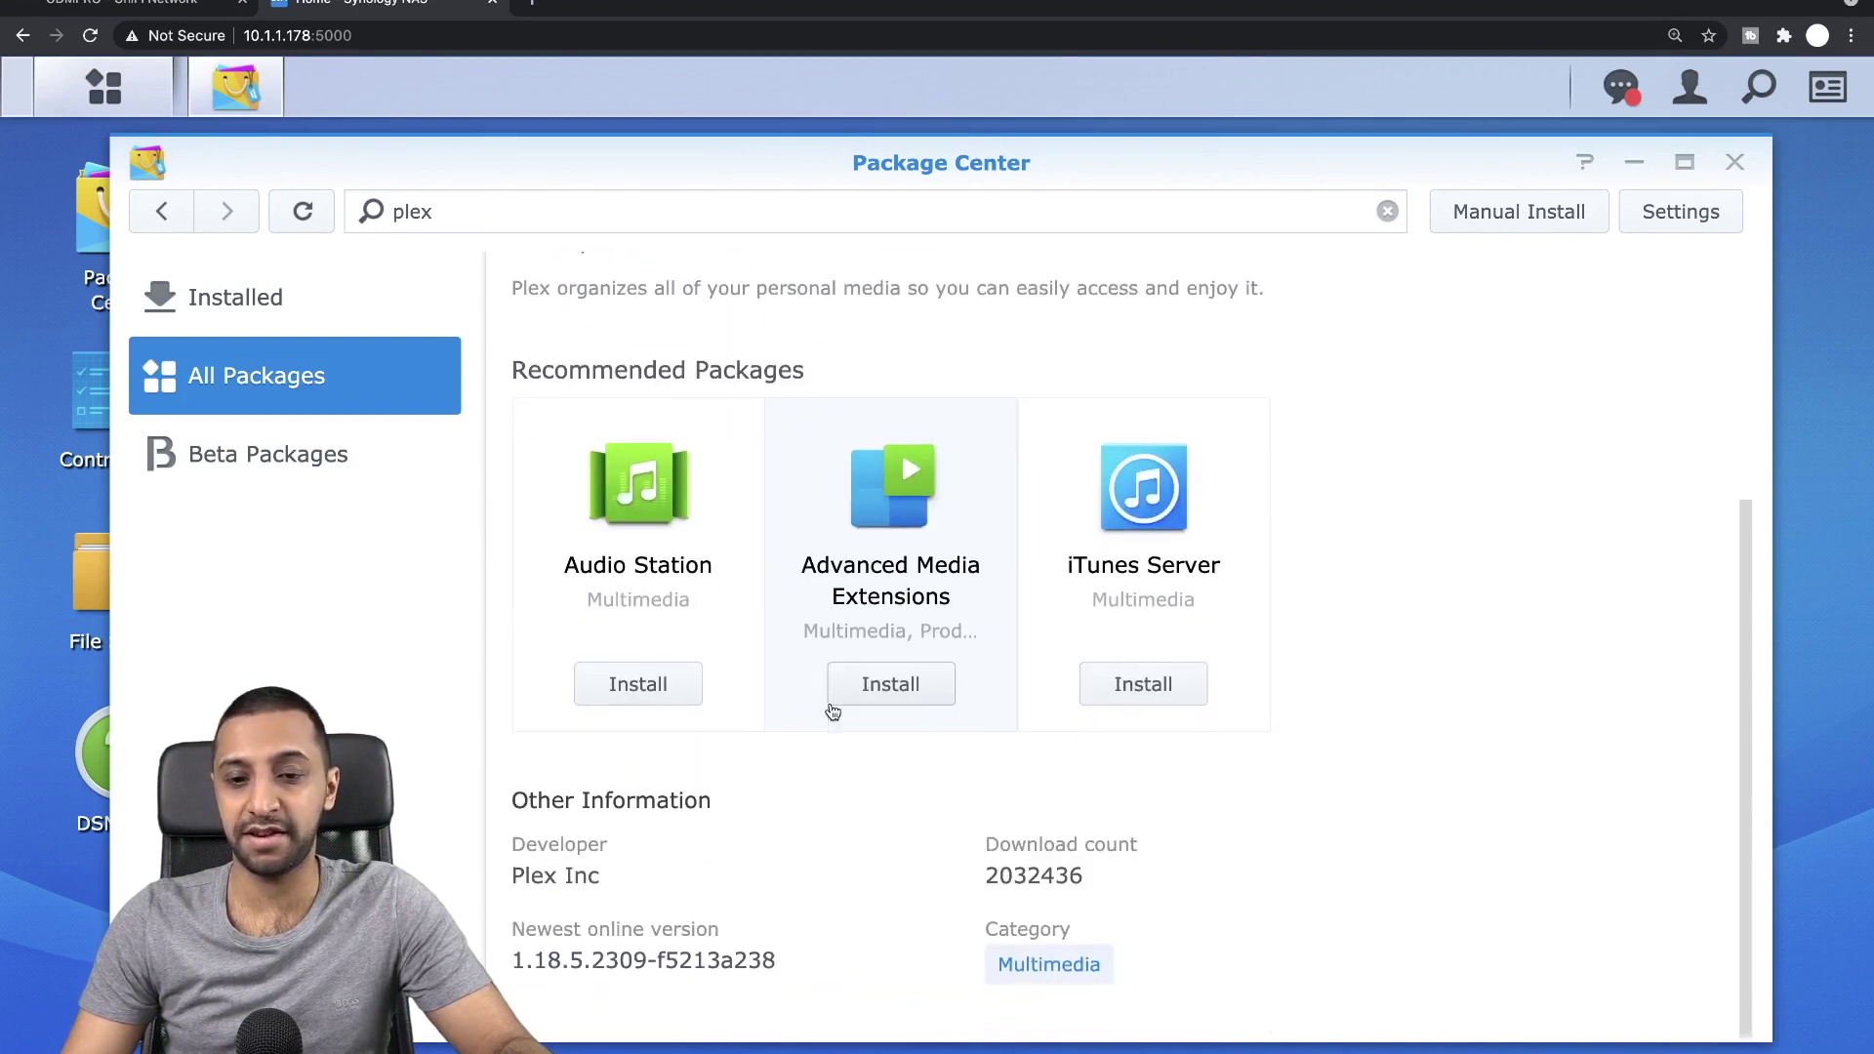
scroll(1006, 711, "up", 3)
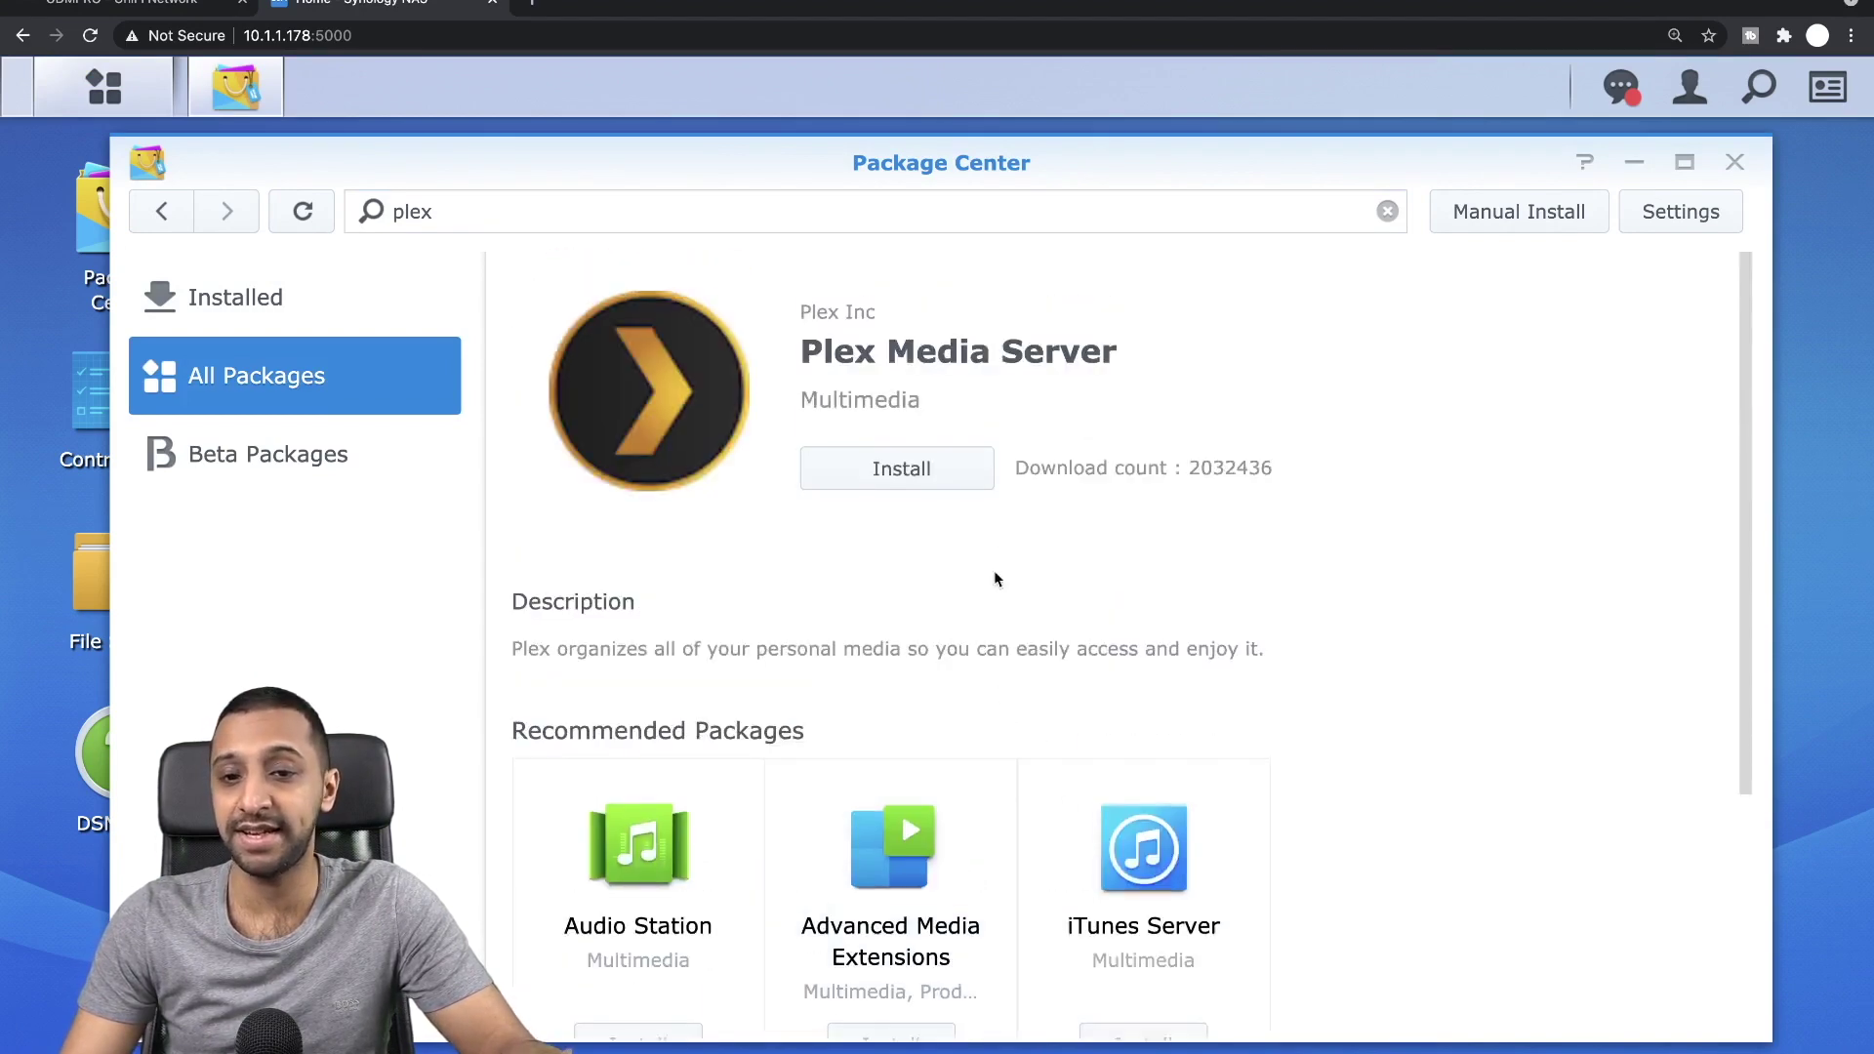
left_click(915, 477)
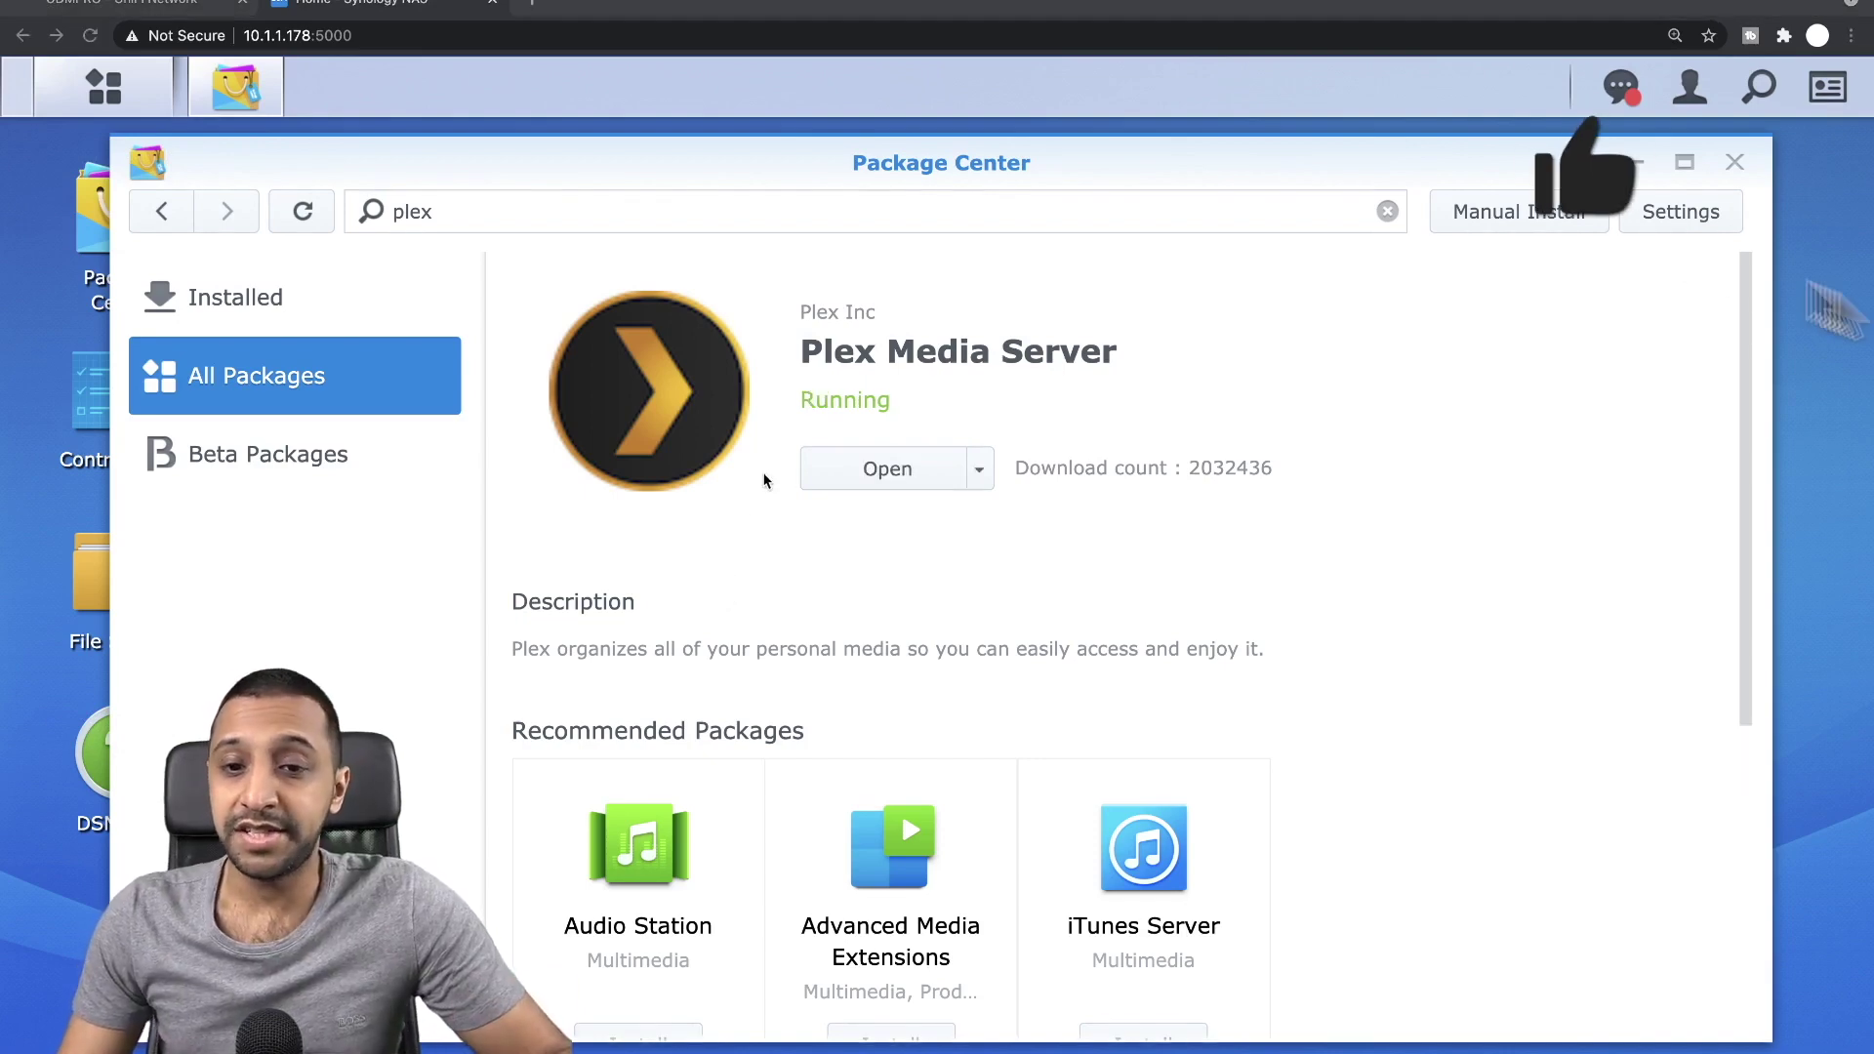
Launch Plex Web from the package, enlarge the sign-in page, and continue with email
left_click(883, 472)
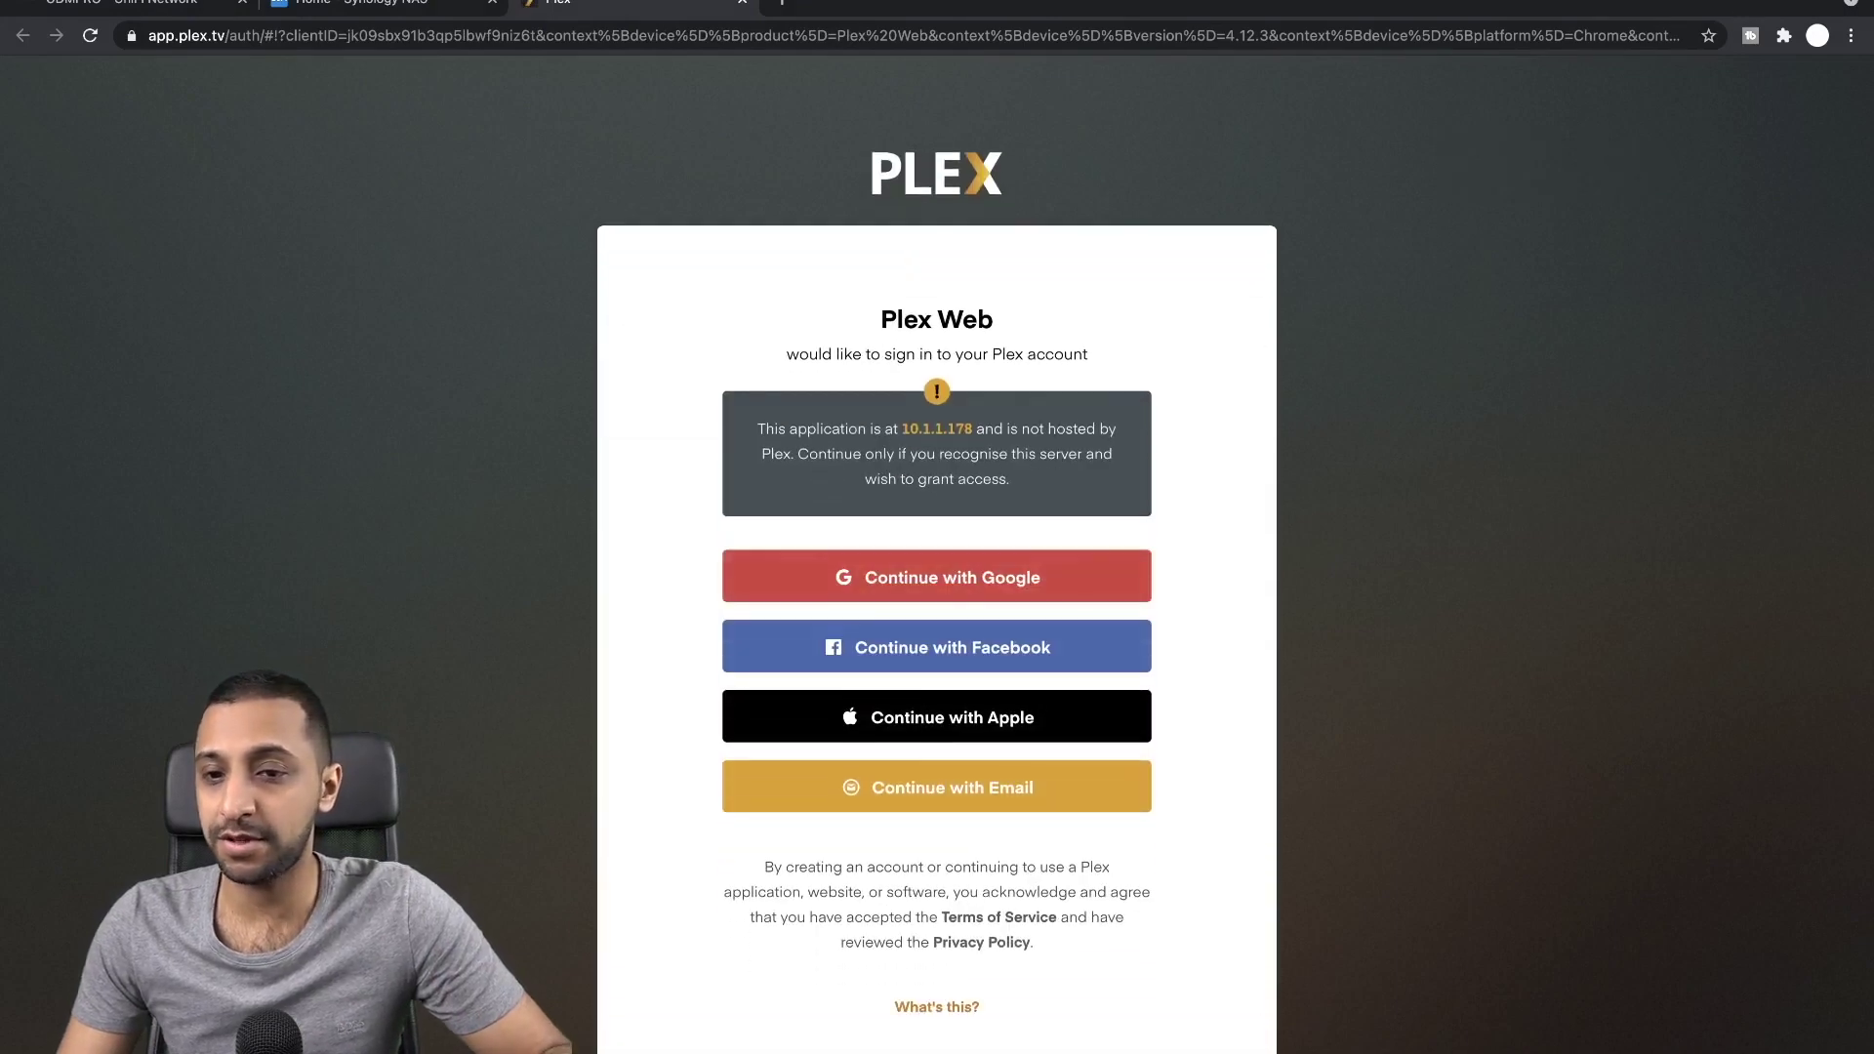
left_click(1852, 90)
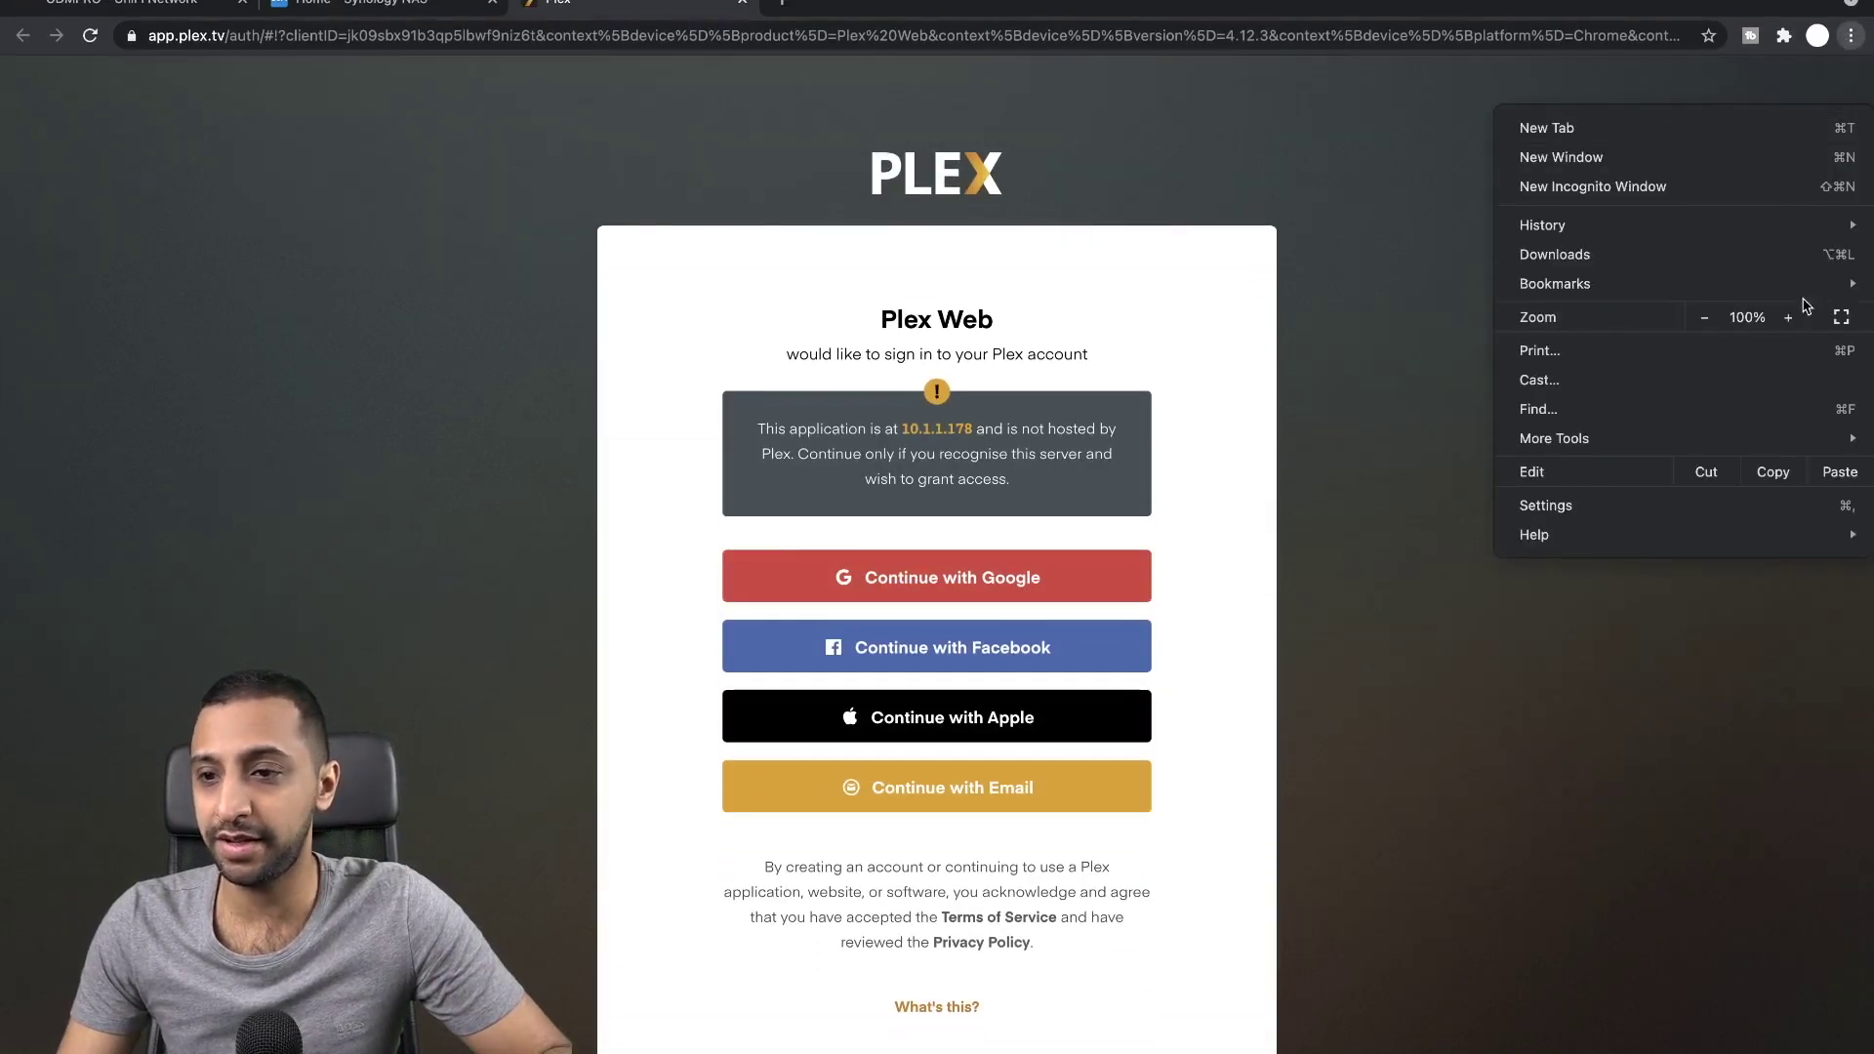
left_click(1789, 317)
left_click(1789, 318)
left_click(1469, 803)
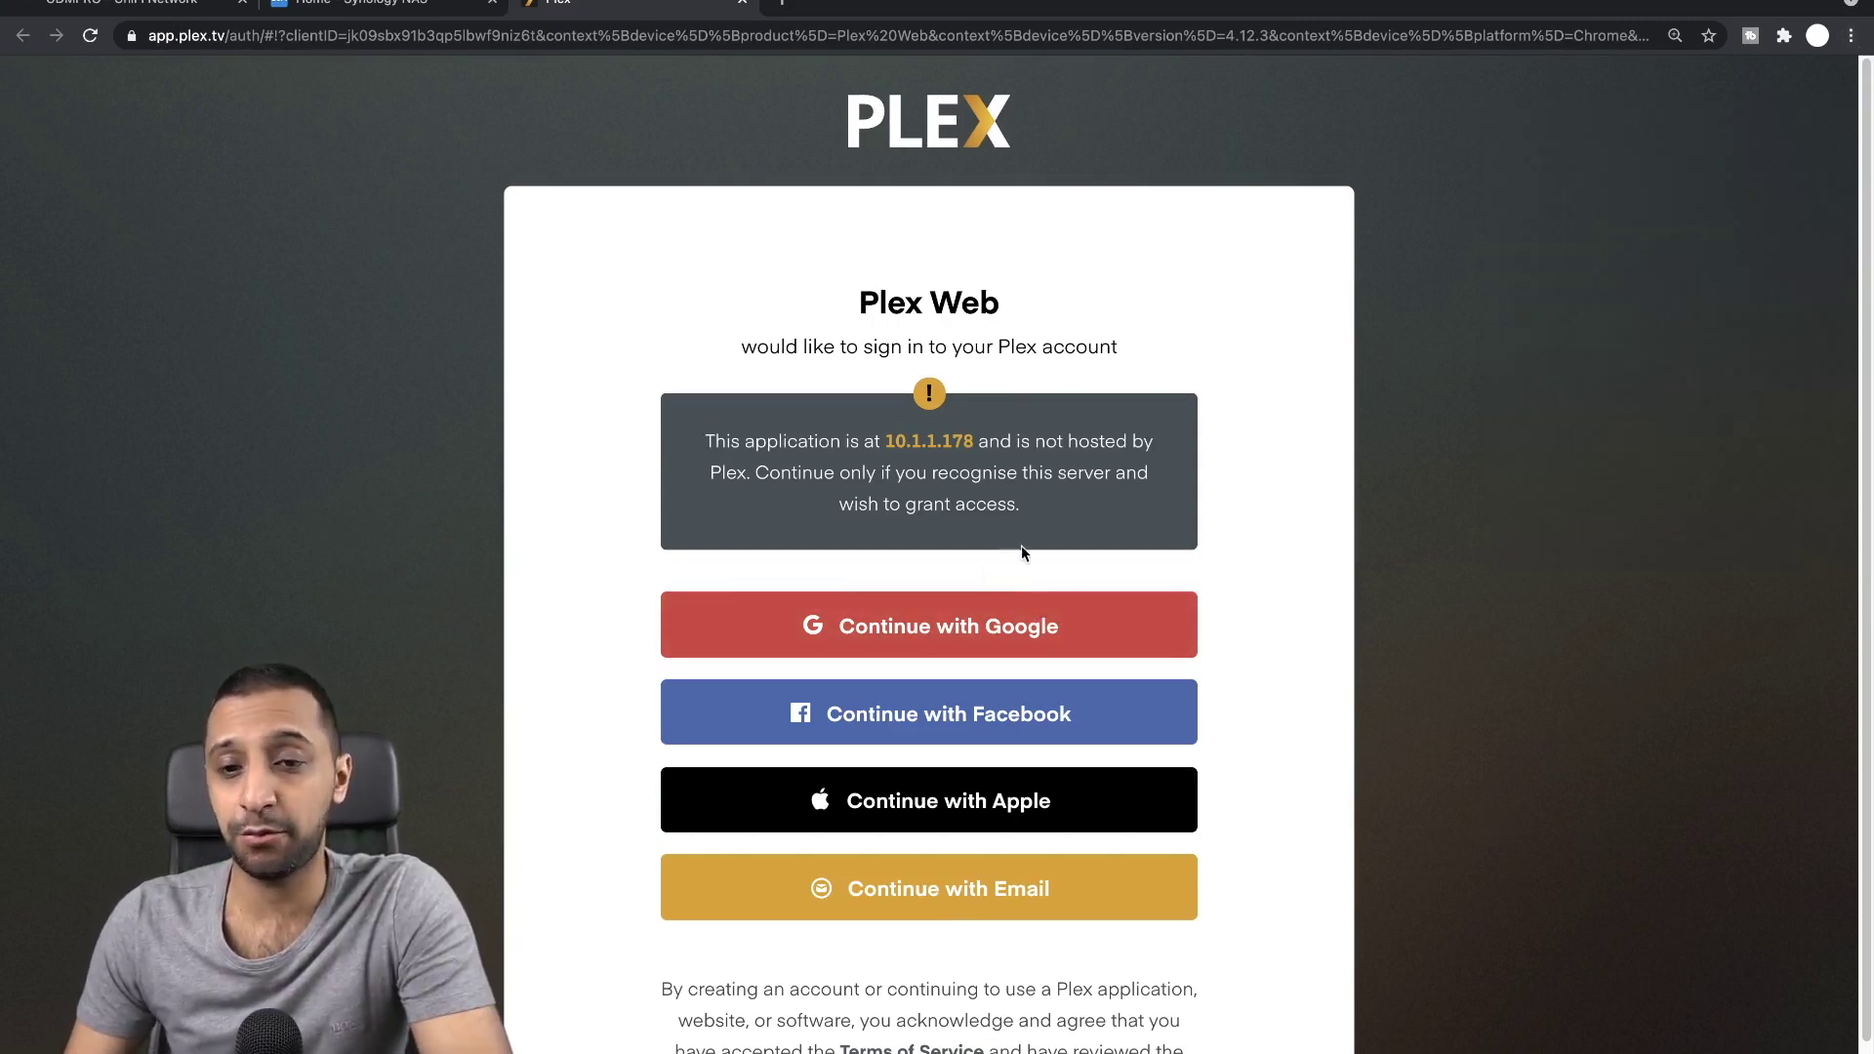
scroll(1242, 724, "down", 1)
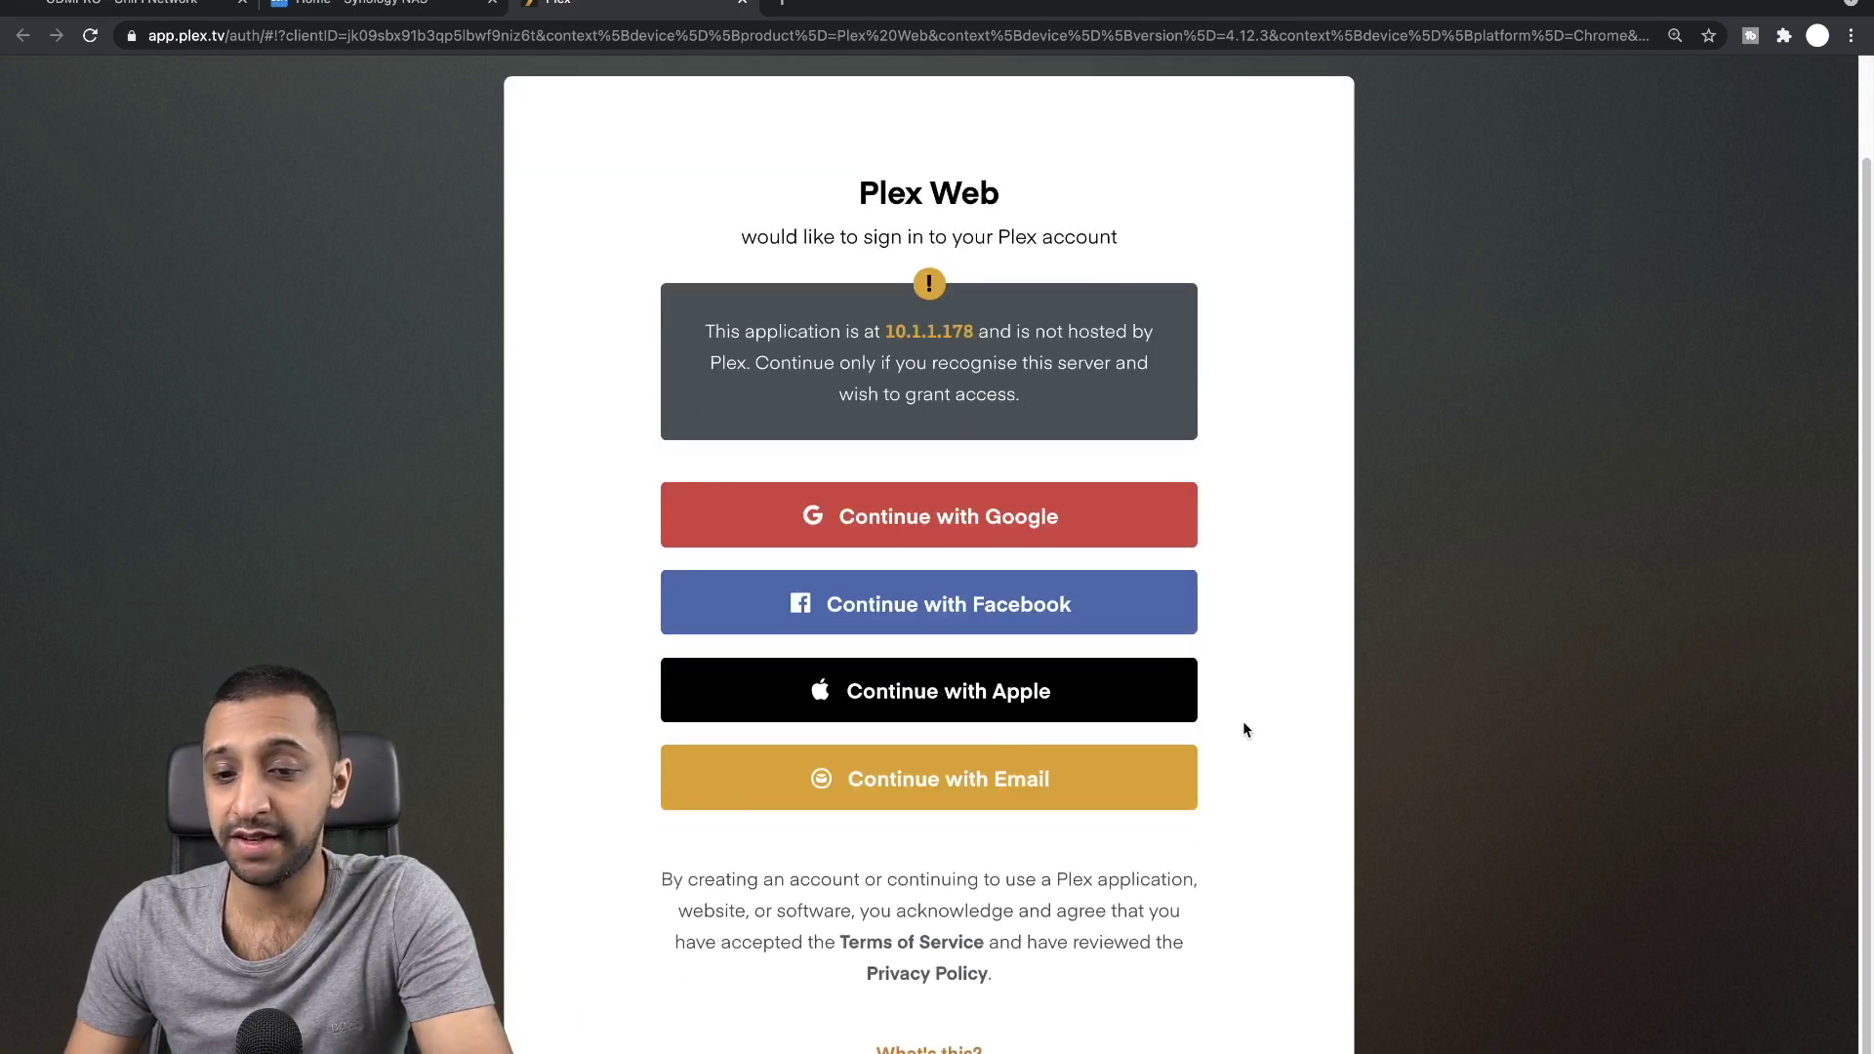
left_click(918, 786)
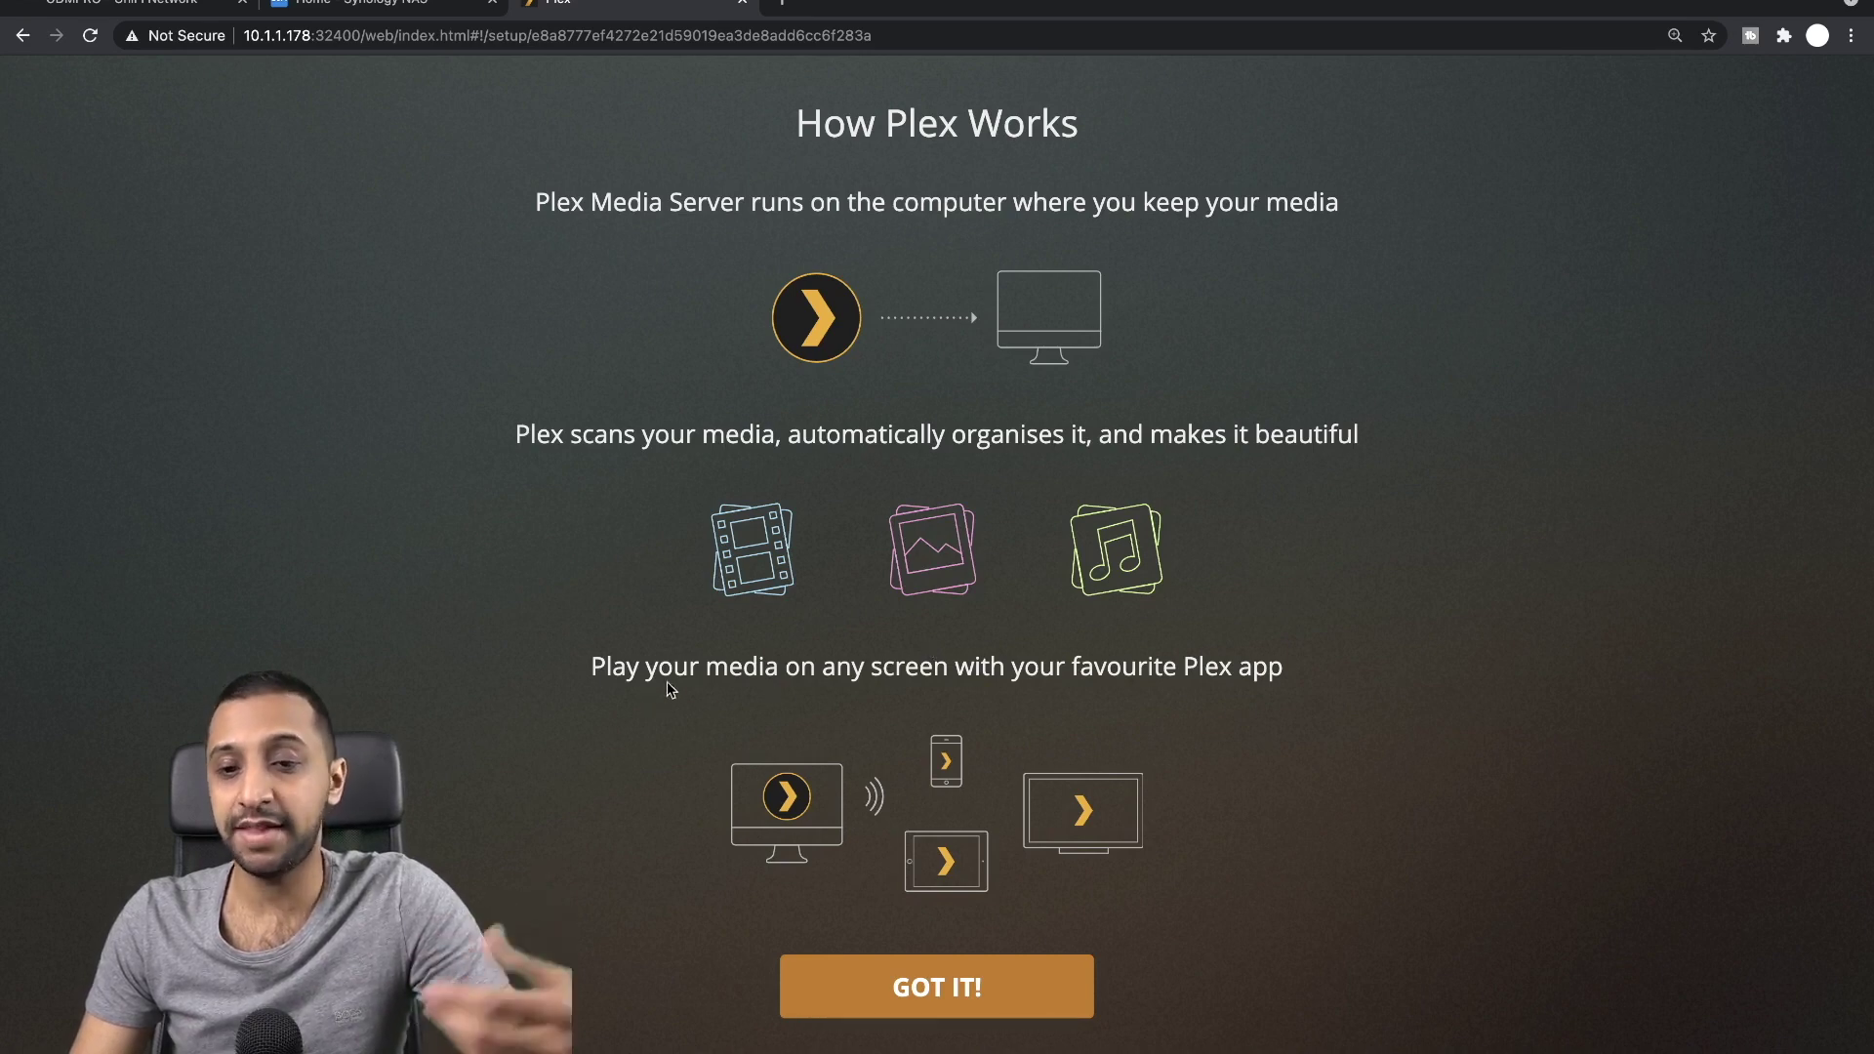
Dismiss How Plex Works and scroll through the Plex Pass features and pricing
left_click(961, 987)
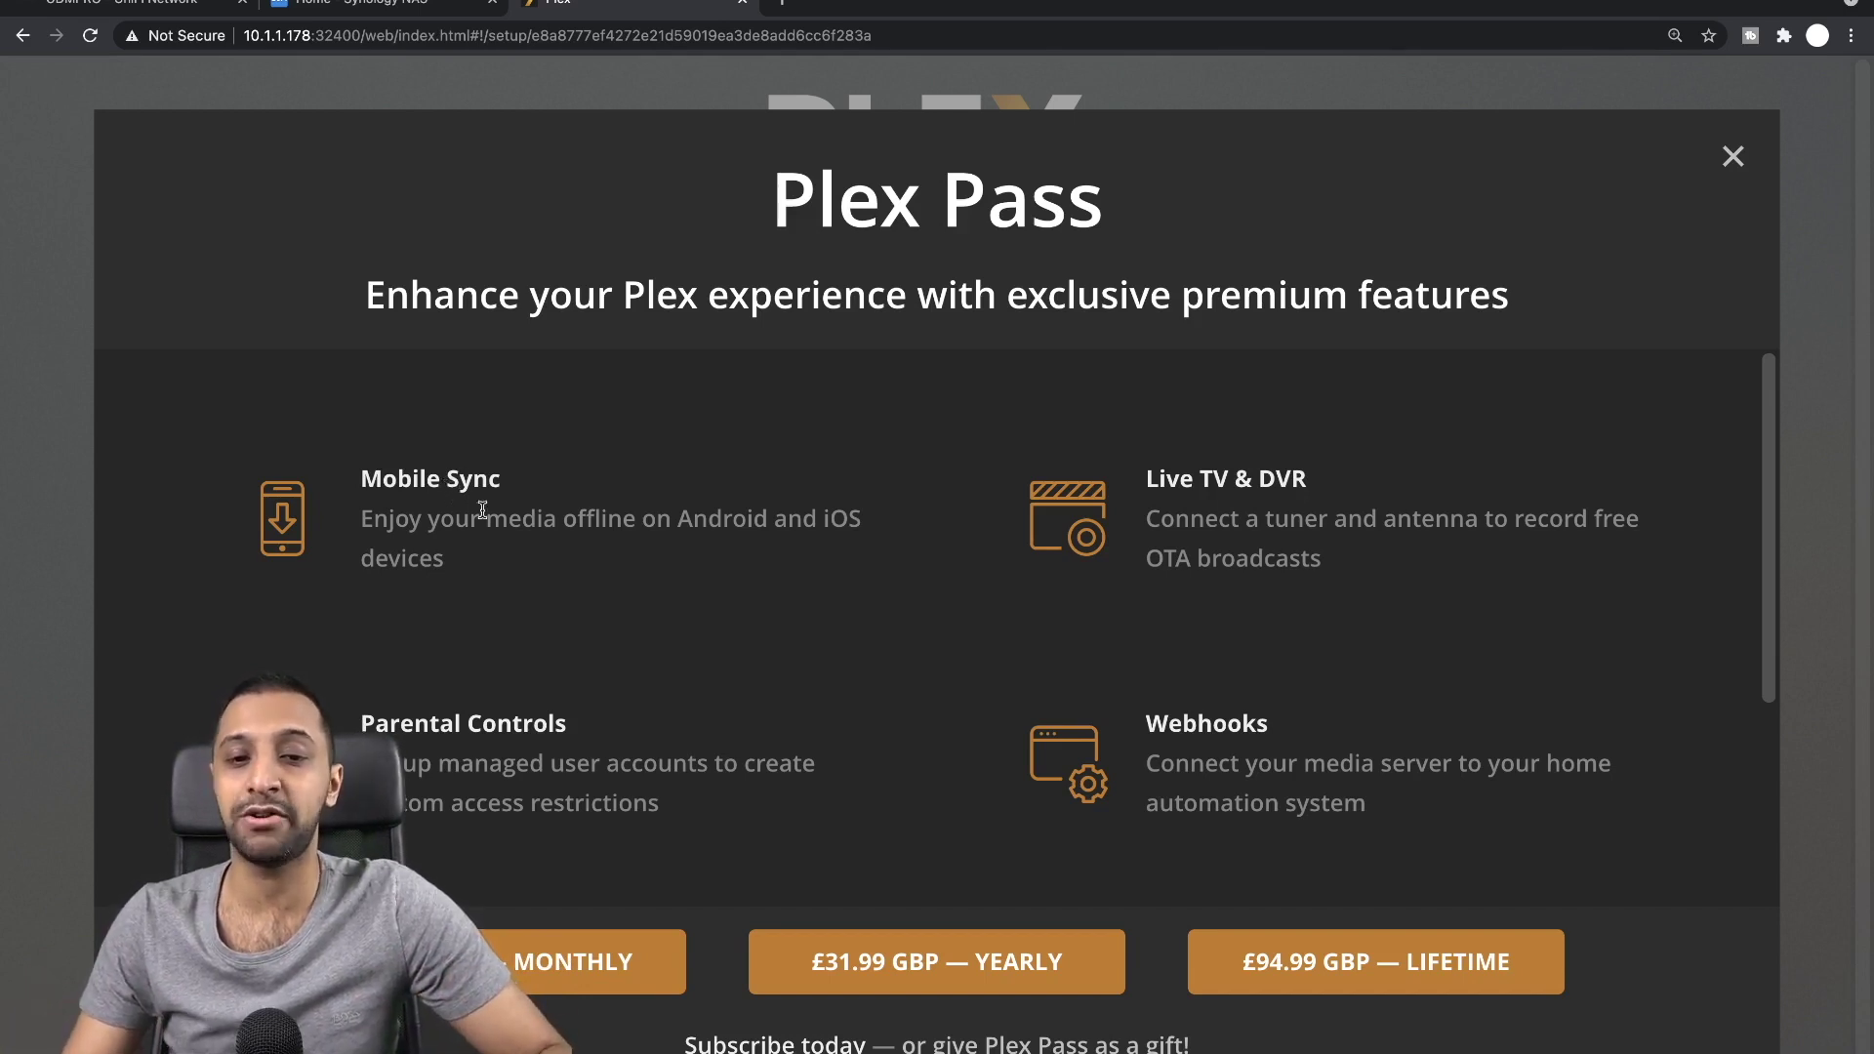
scroll(606, 625, "down", 1)
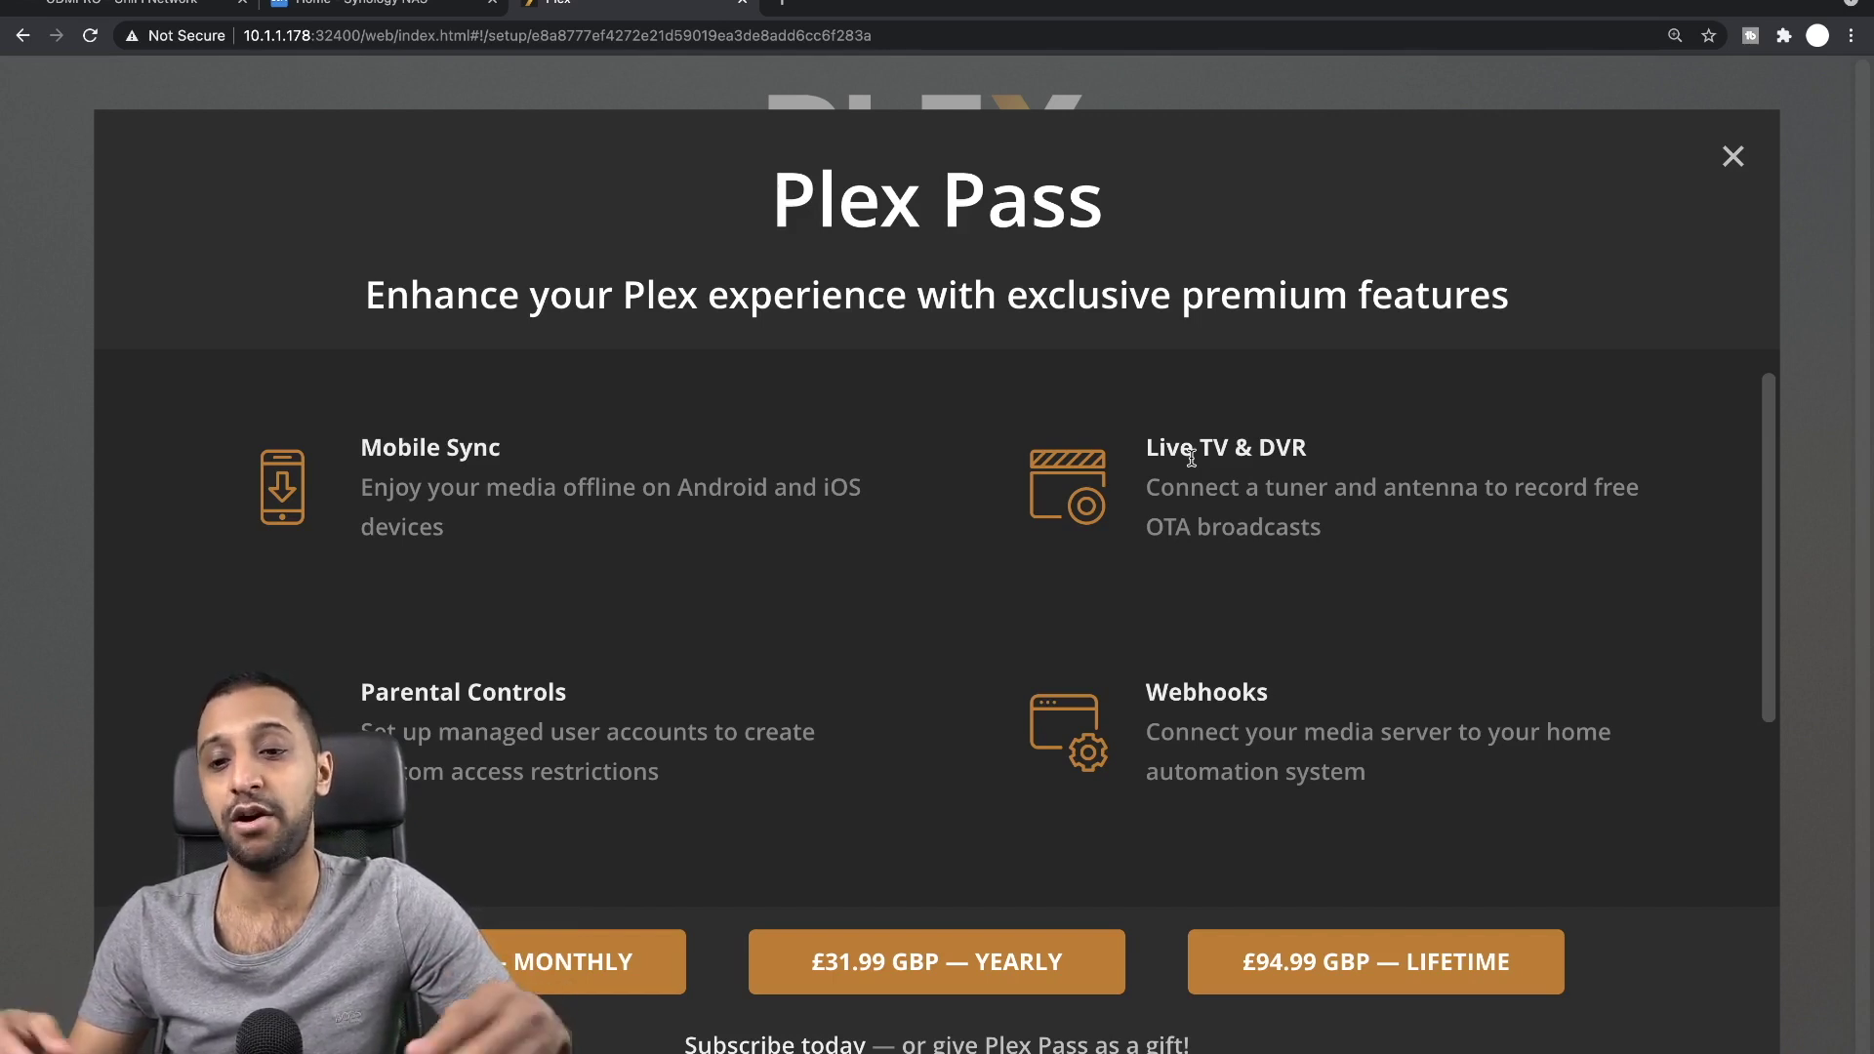
scroll(728, 715, "up", 1)
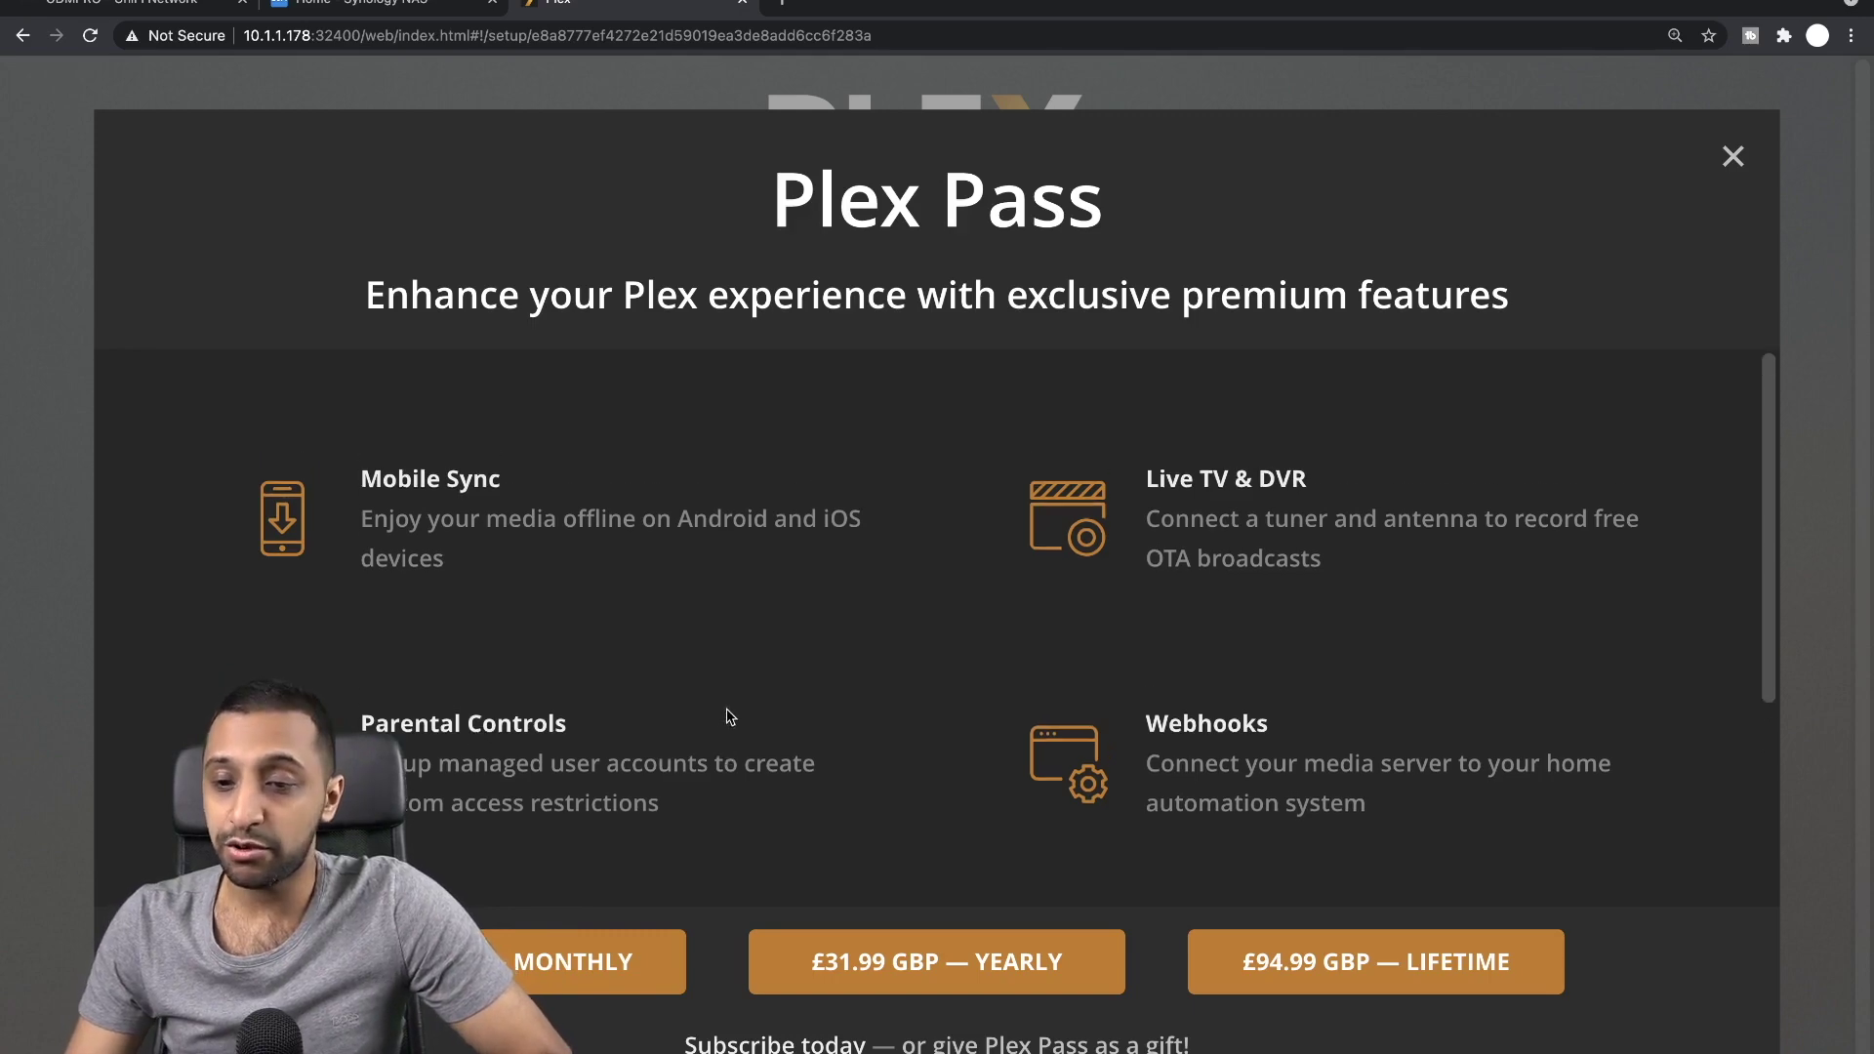
scroll(728, 713, "down", 3)
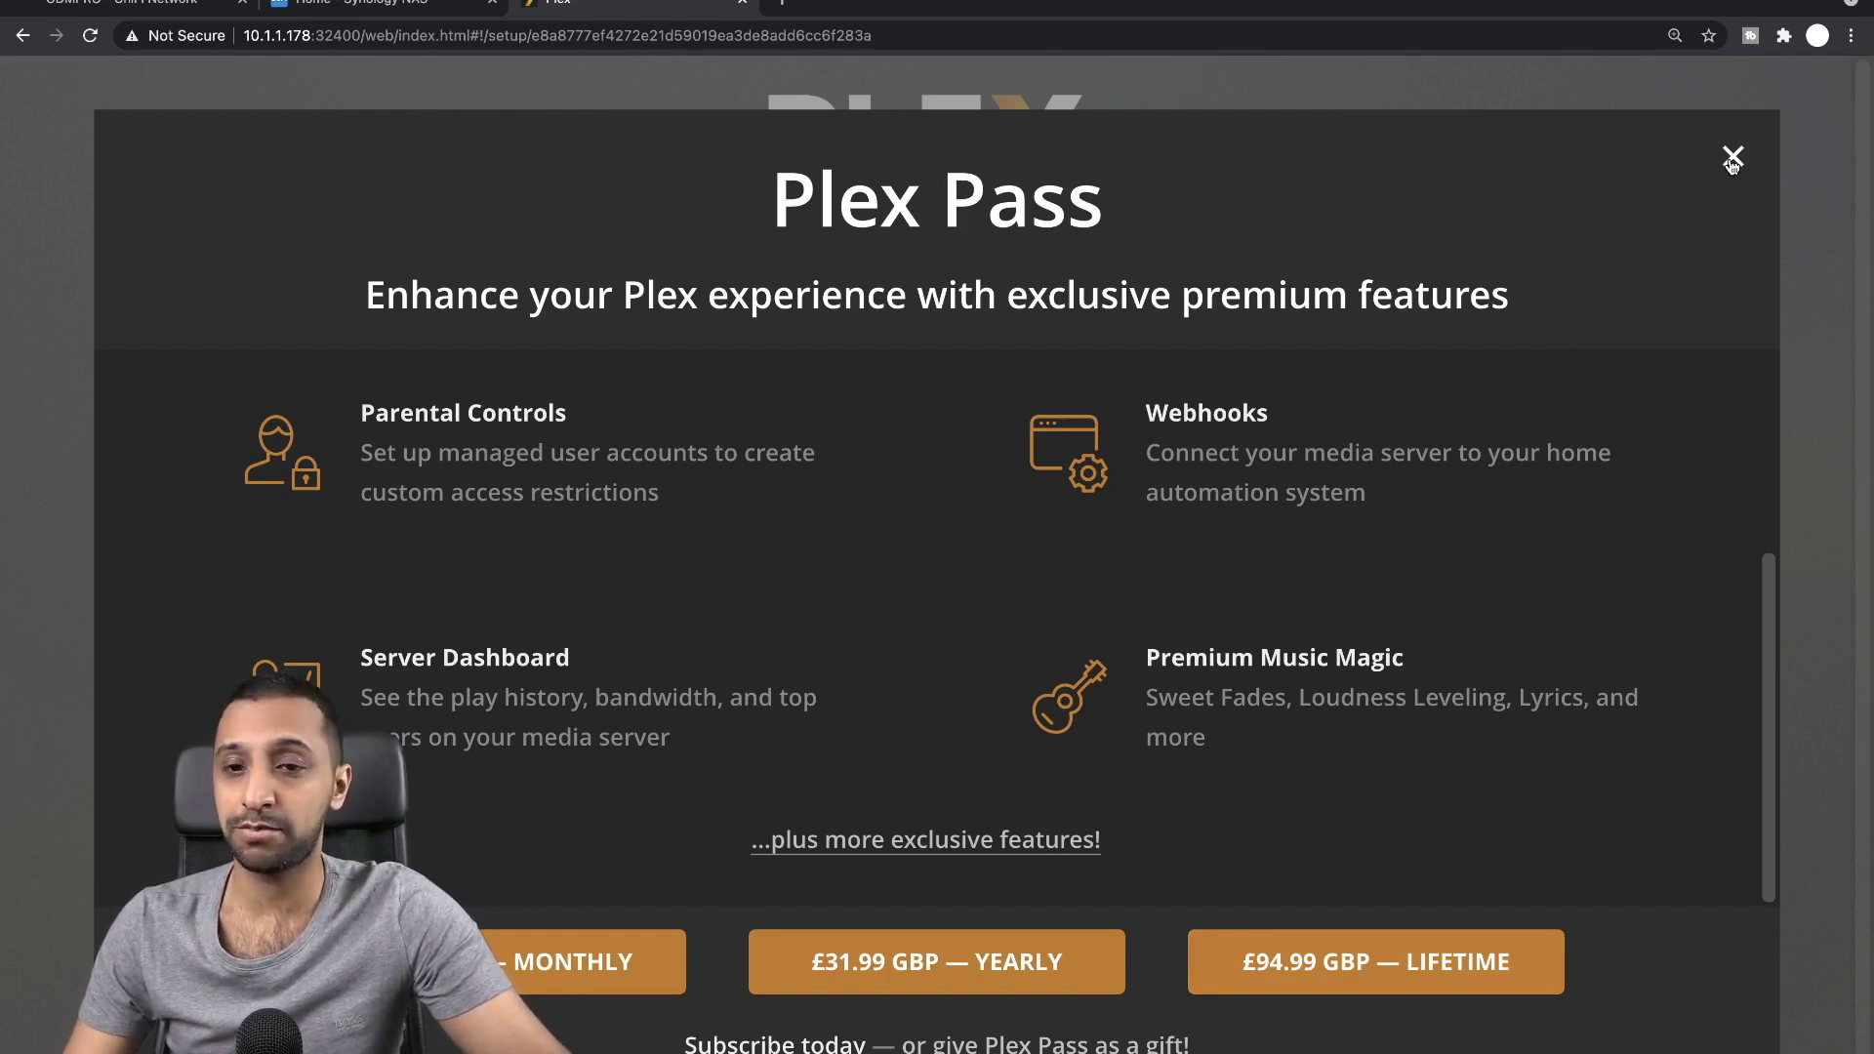
Close the Plex Pass offer, rename the server HomePlex with remote access kept, and finish setup
left_click(1732, 158)
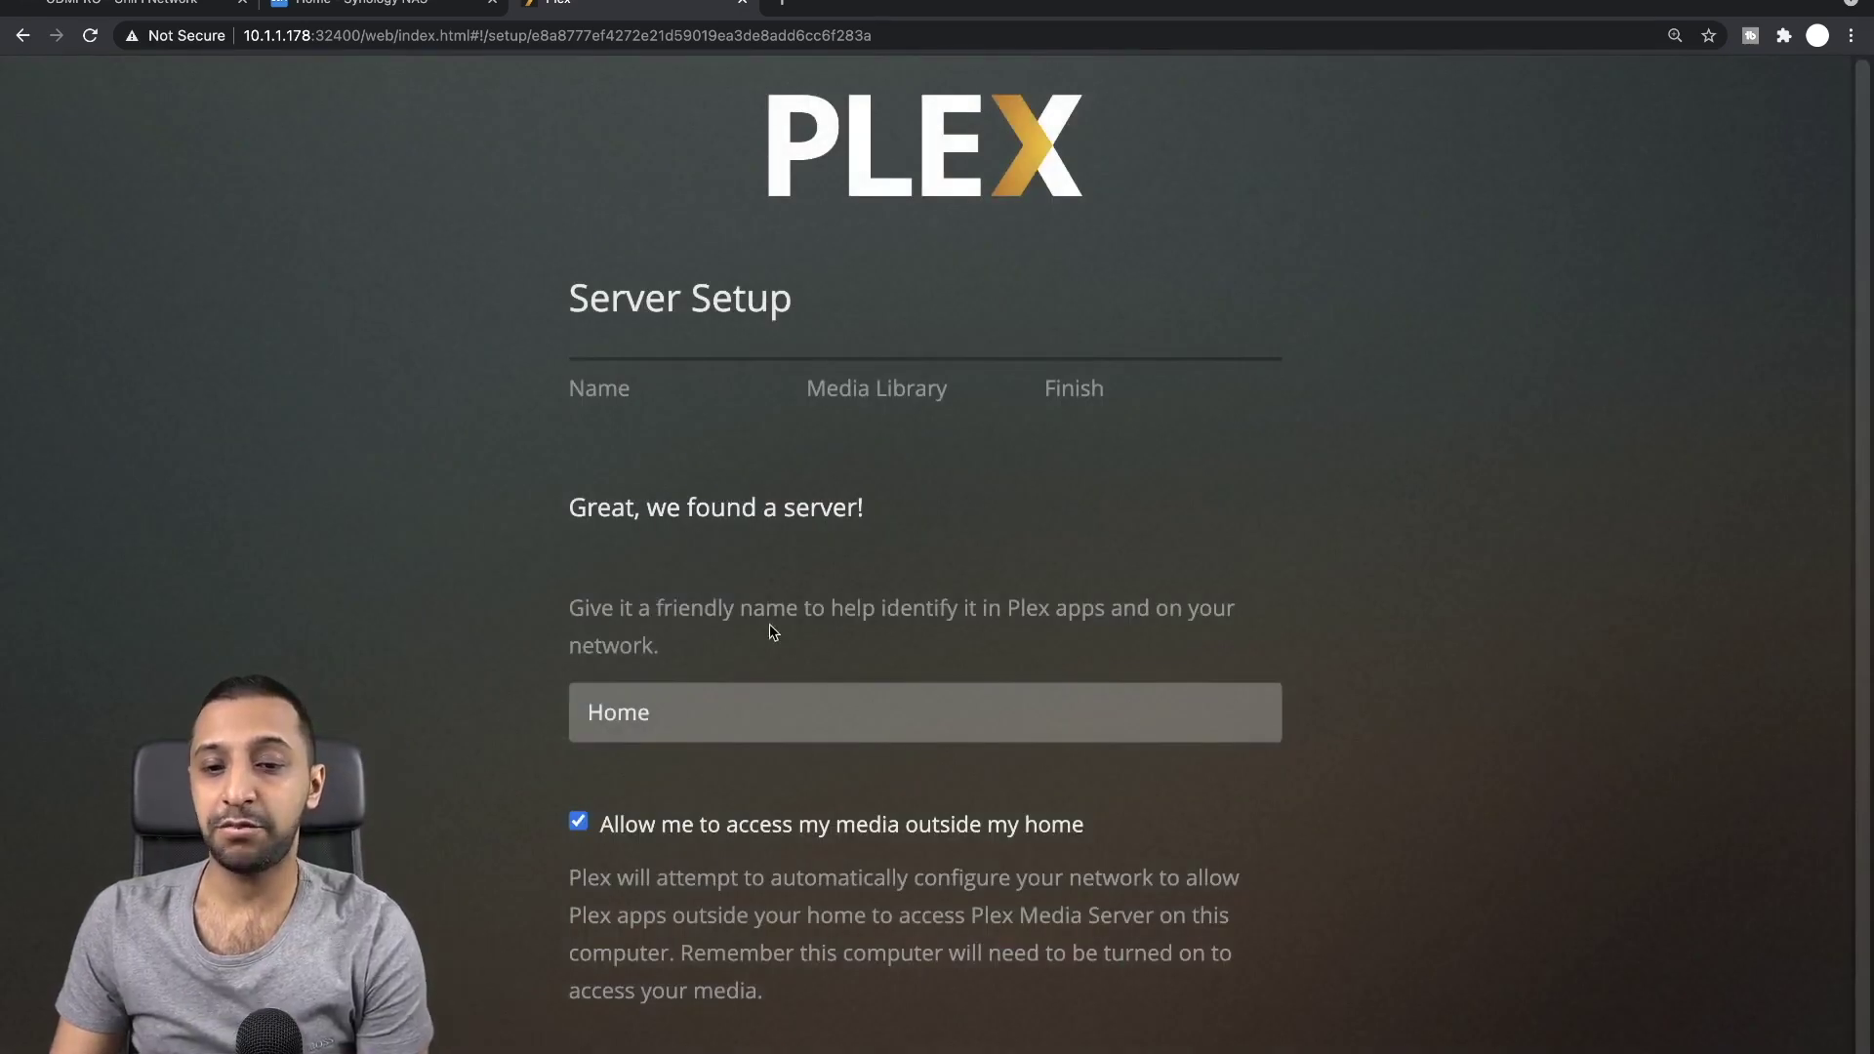
left_click(713, 708)
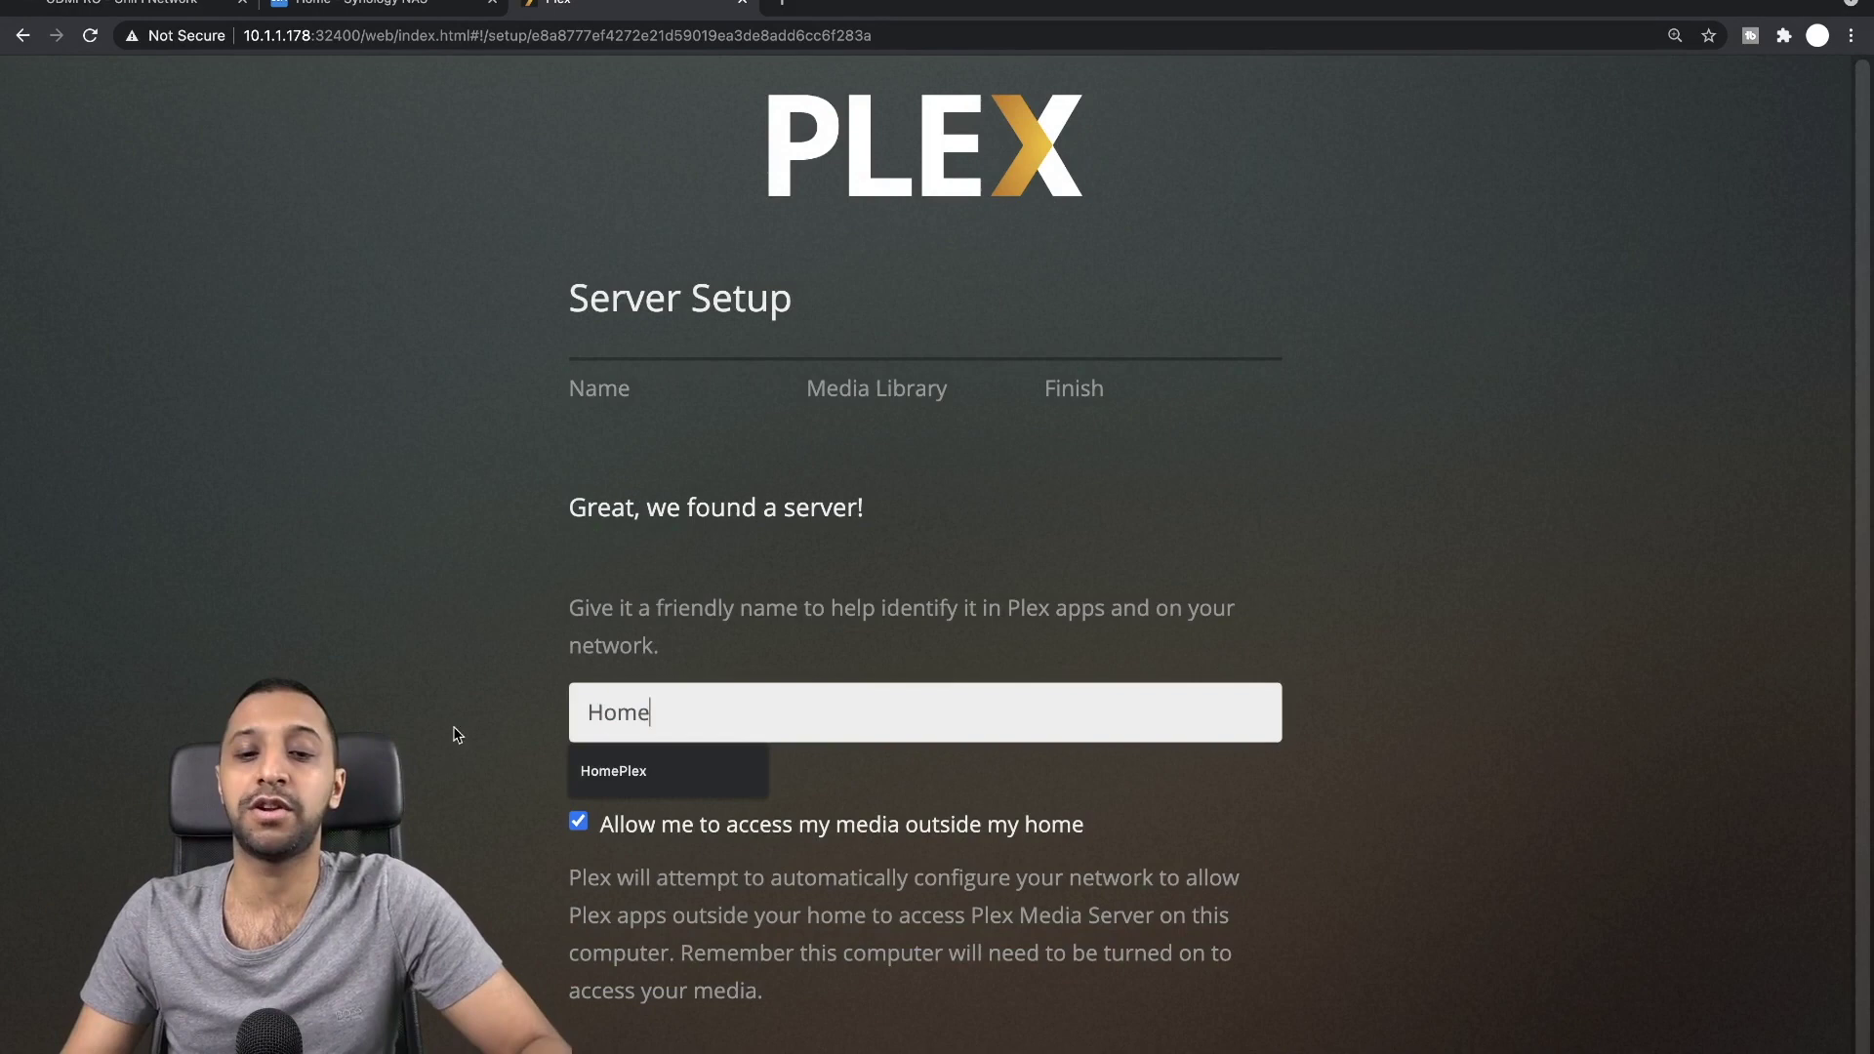
left_click_drag(701, 712, 534, 696)
type("Home")
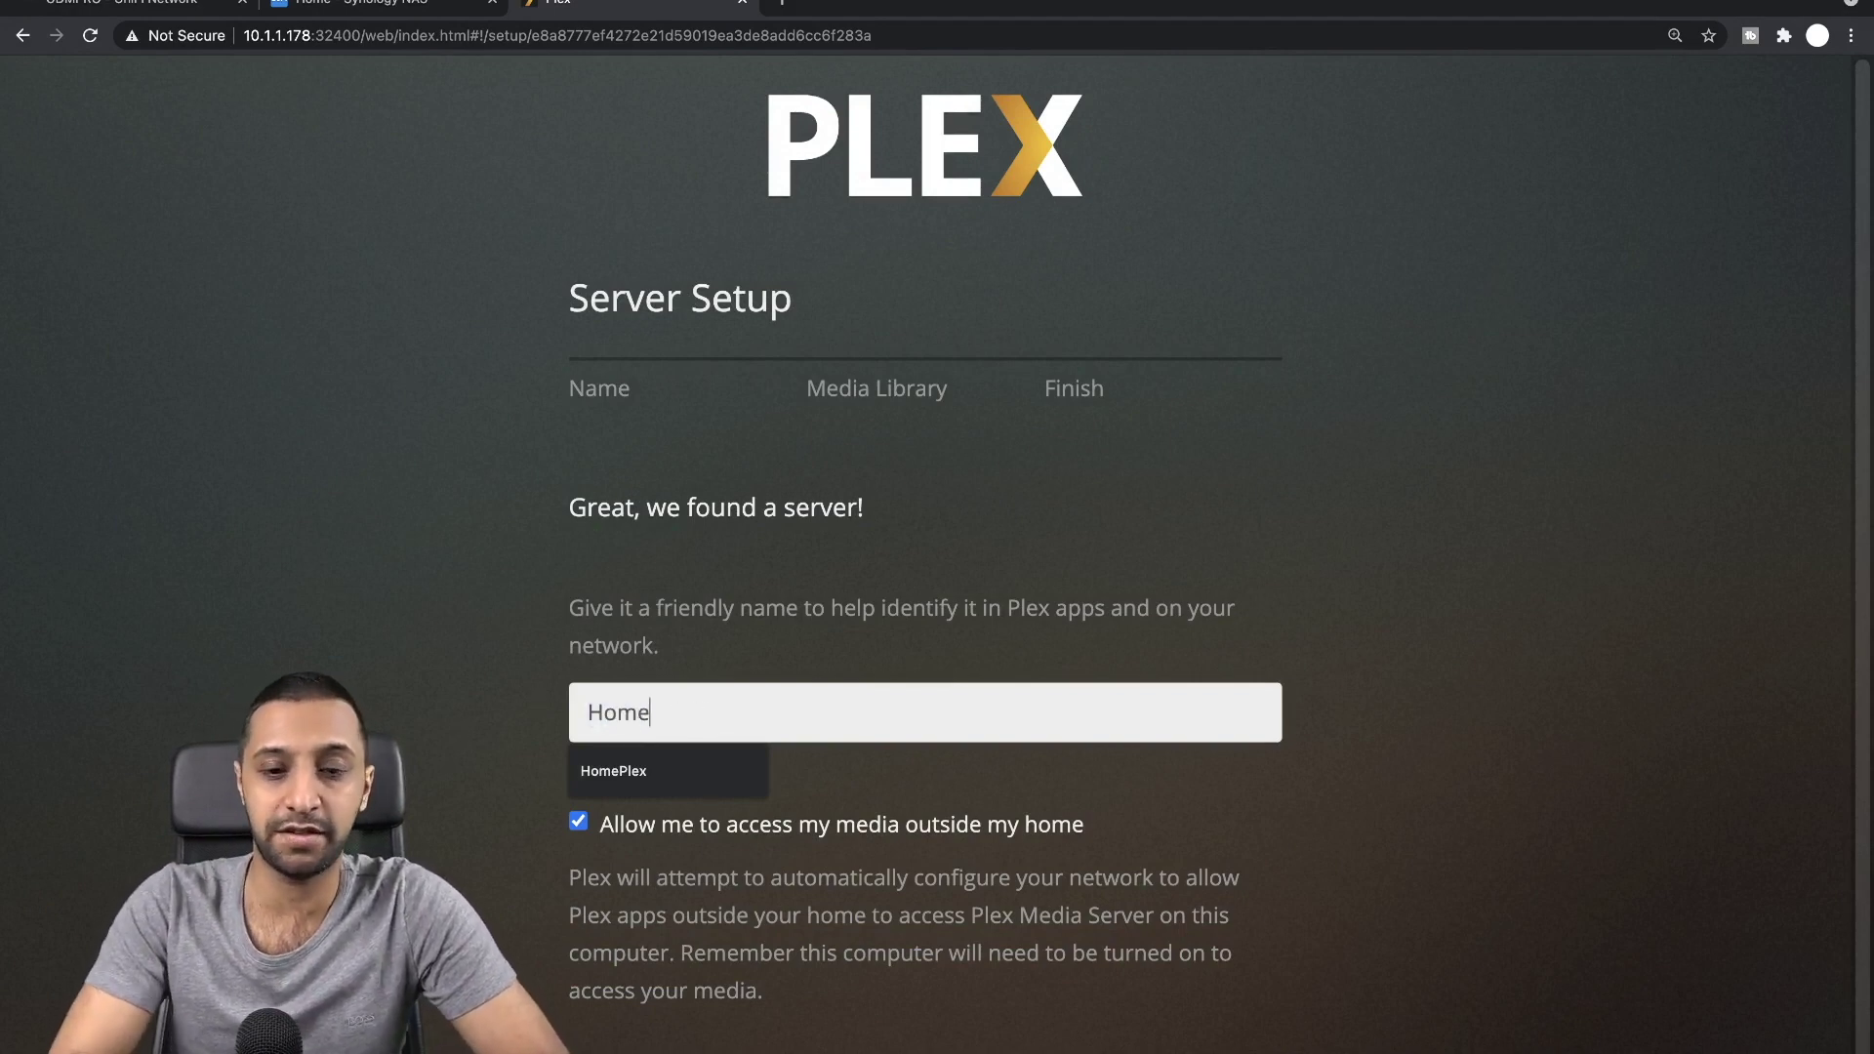
type("Plex")
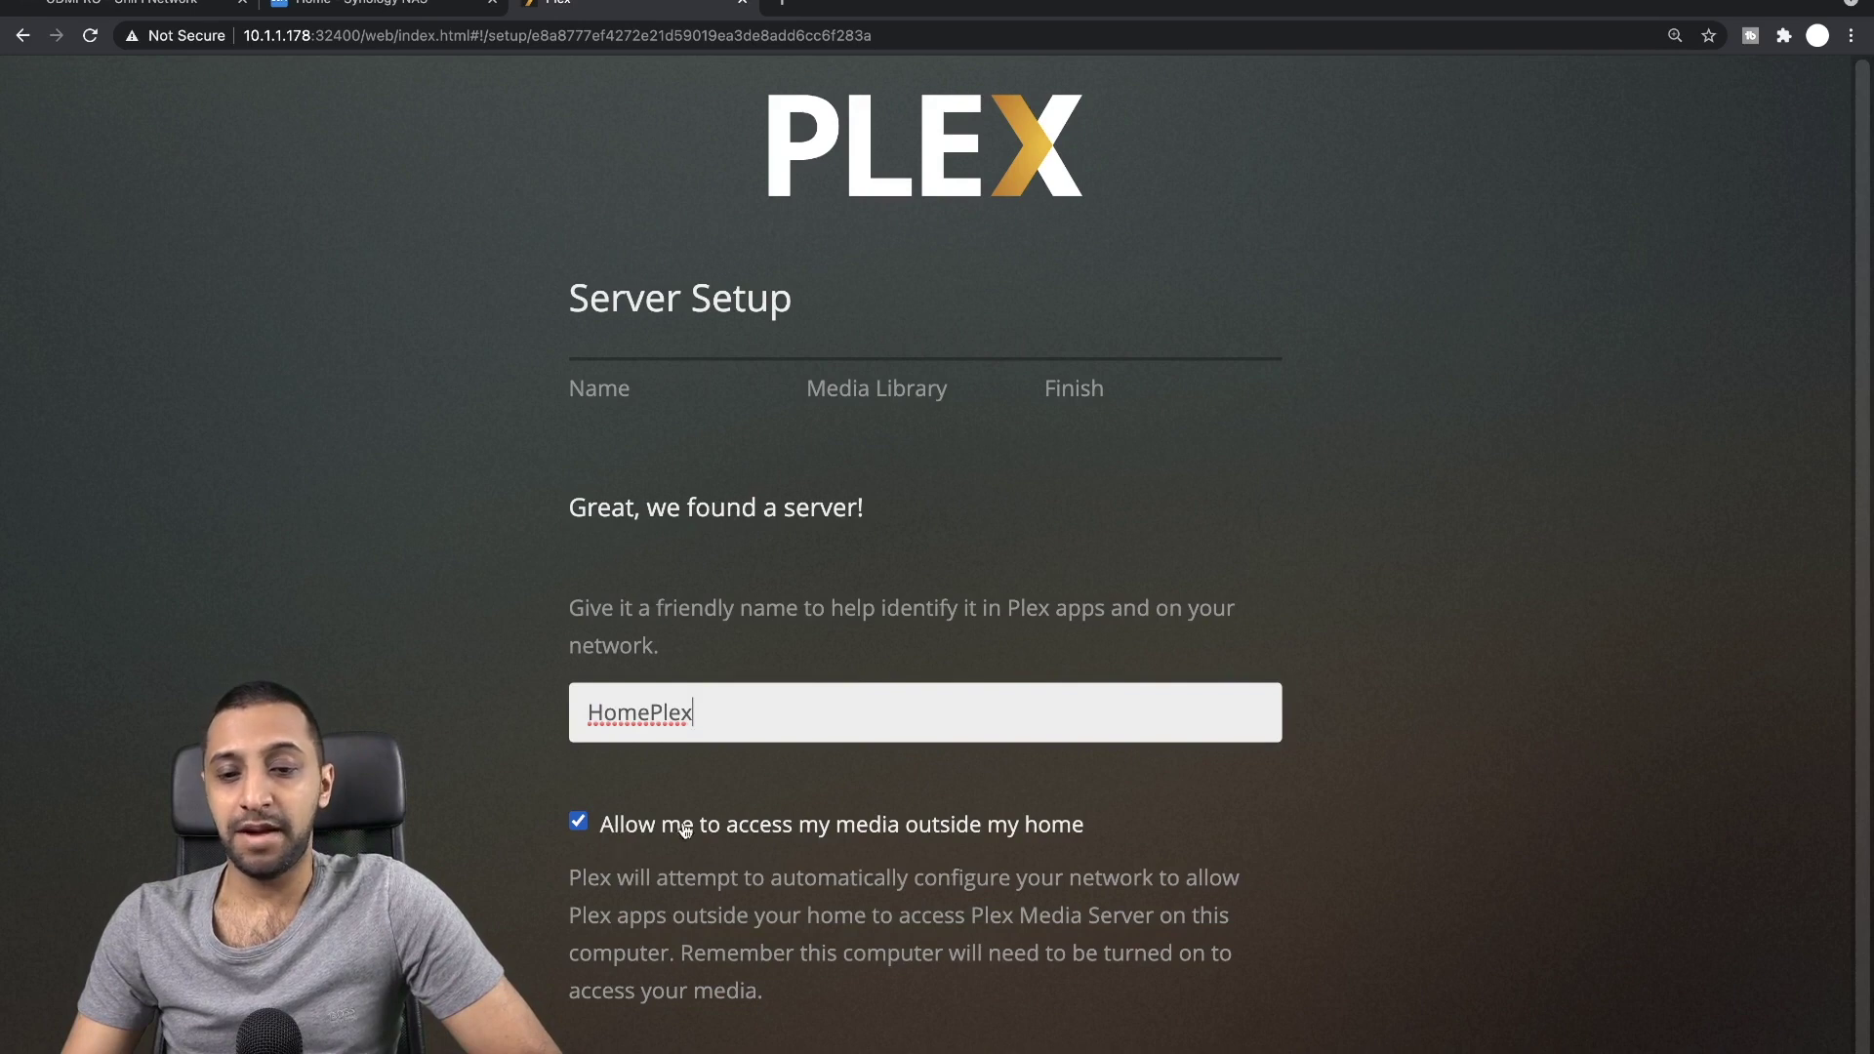
scroll(1232, 885, "down", 1)
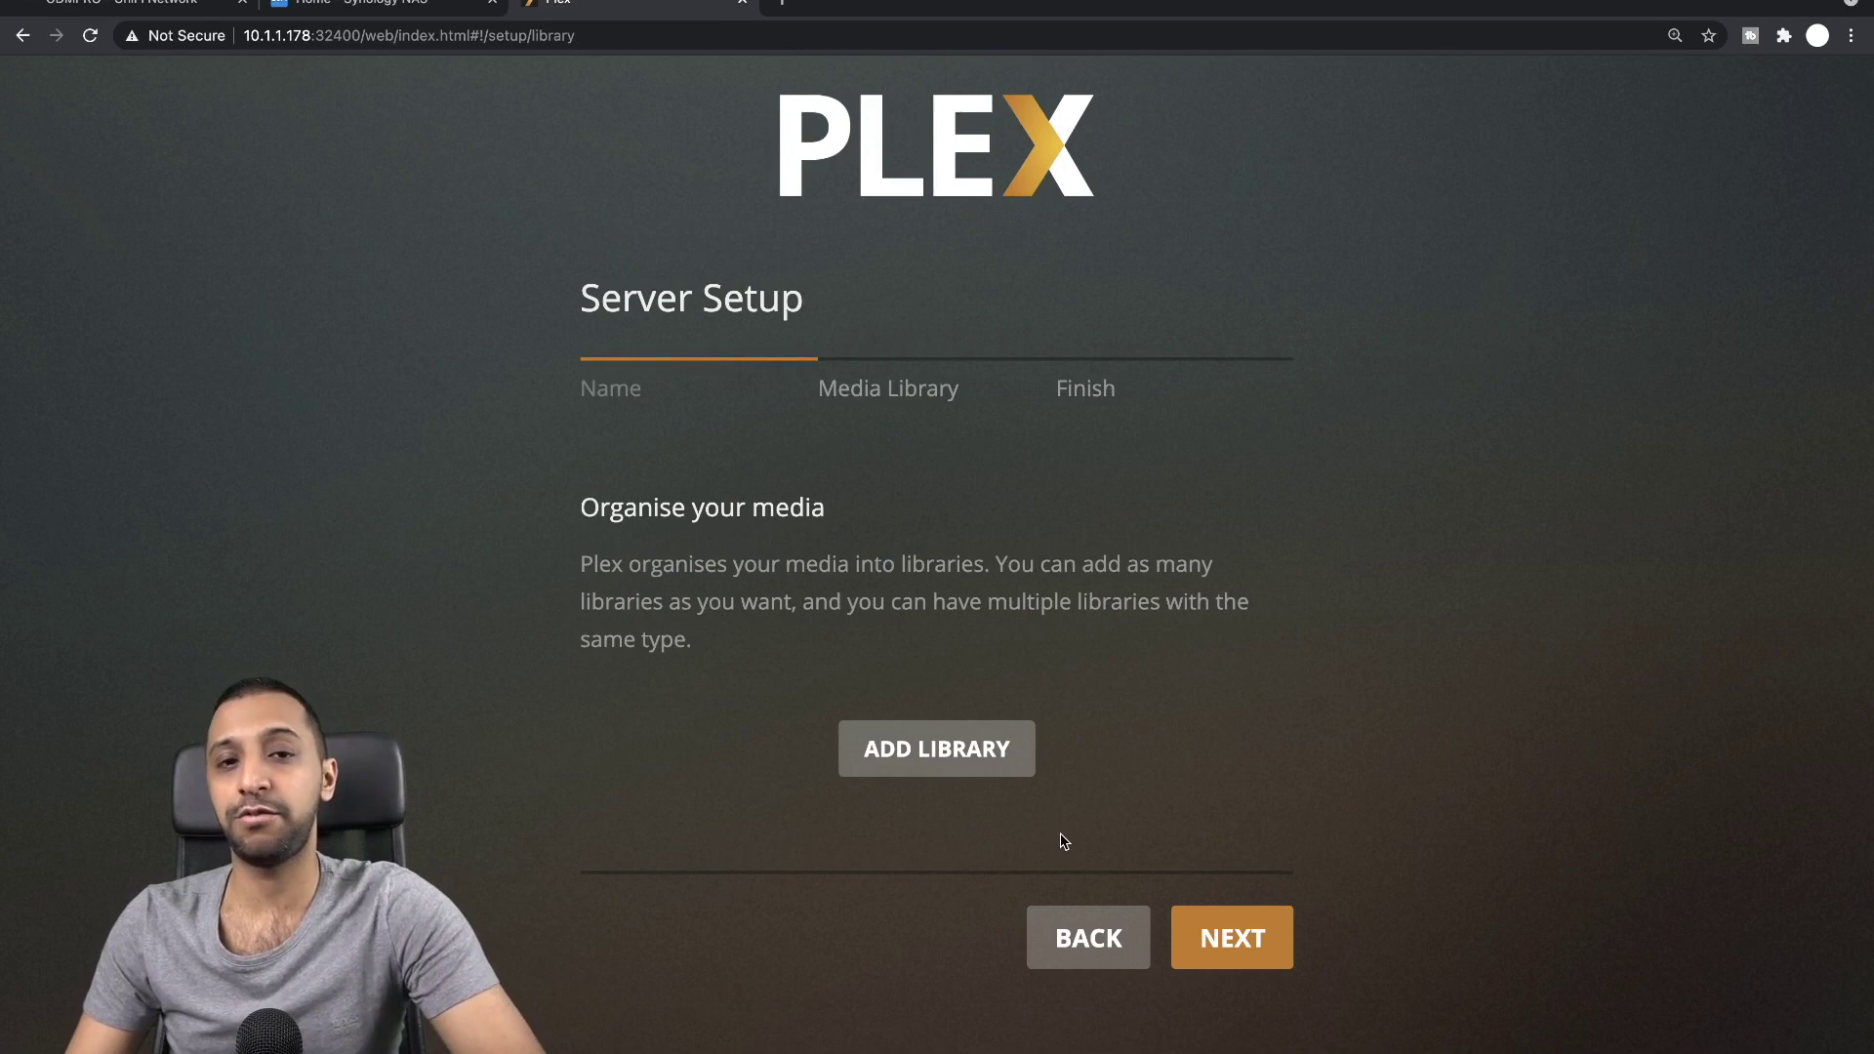
left_click(1227, 954)
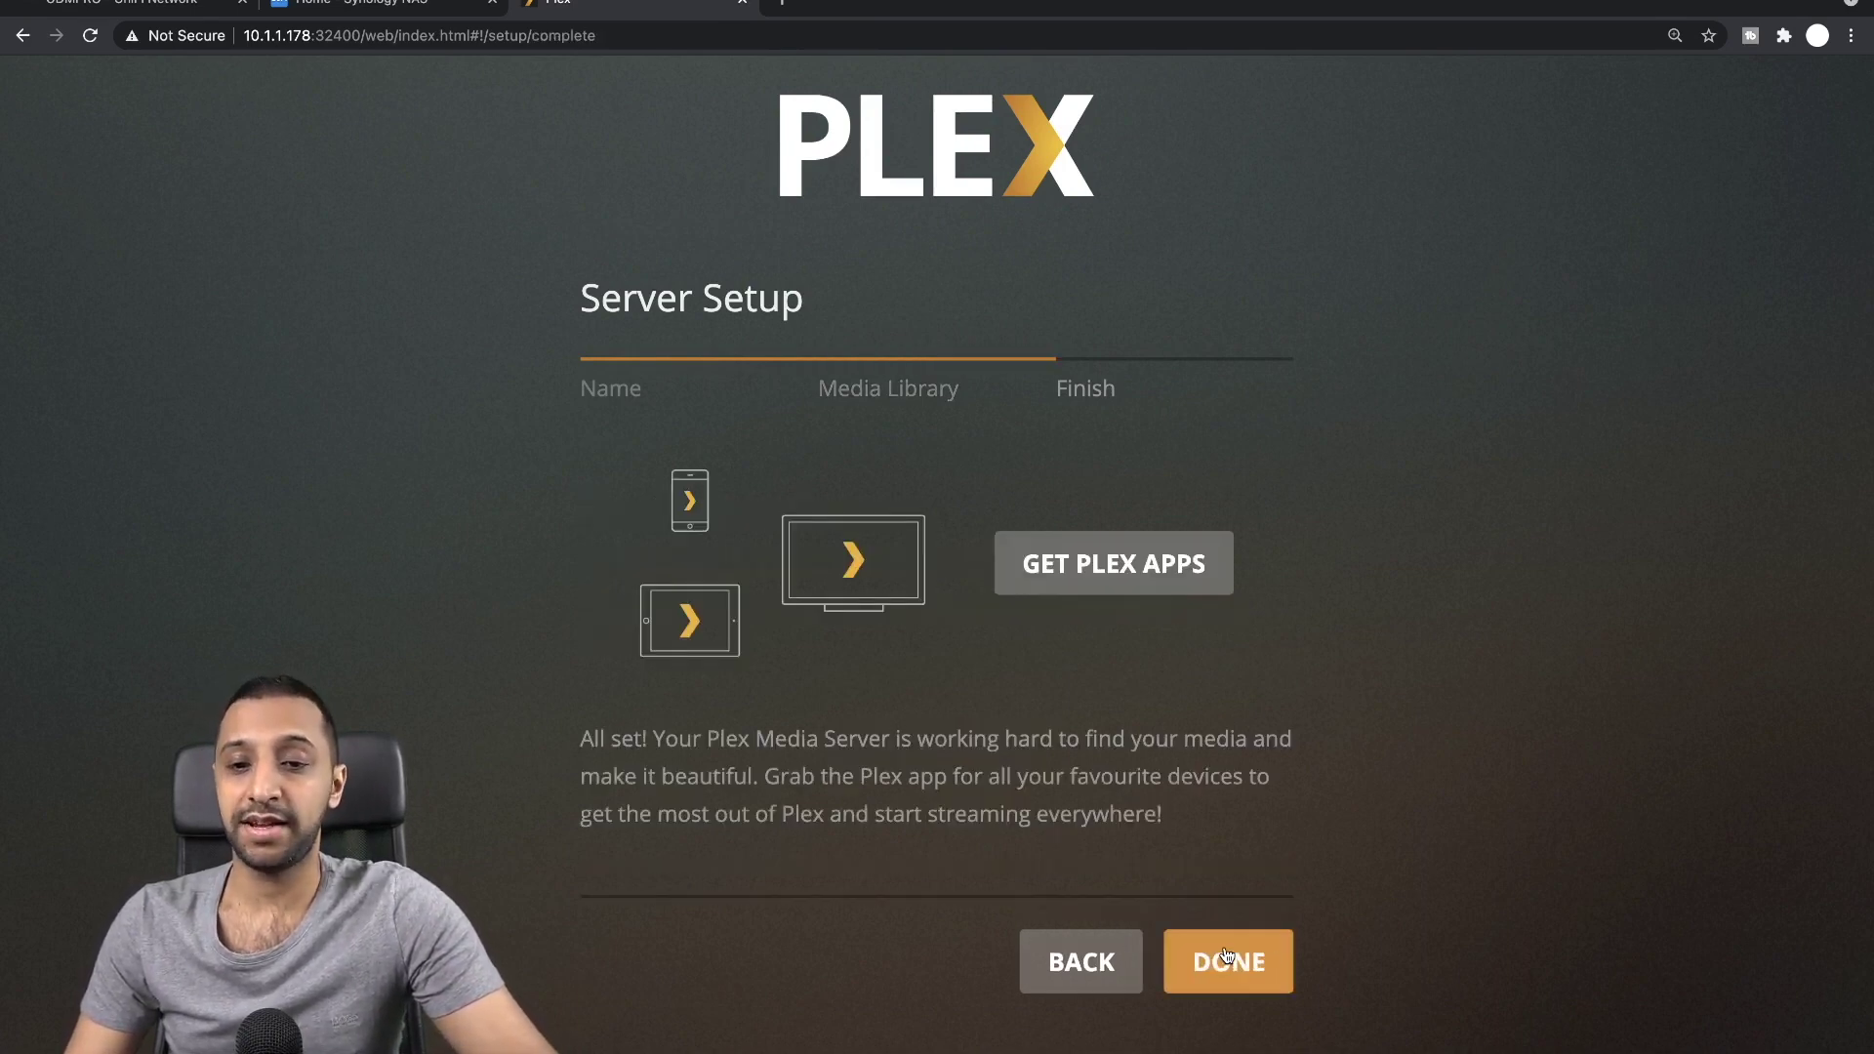
left_click(1226, 953)
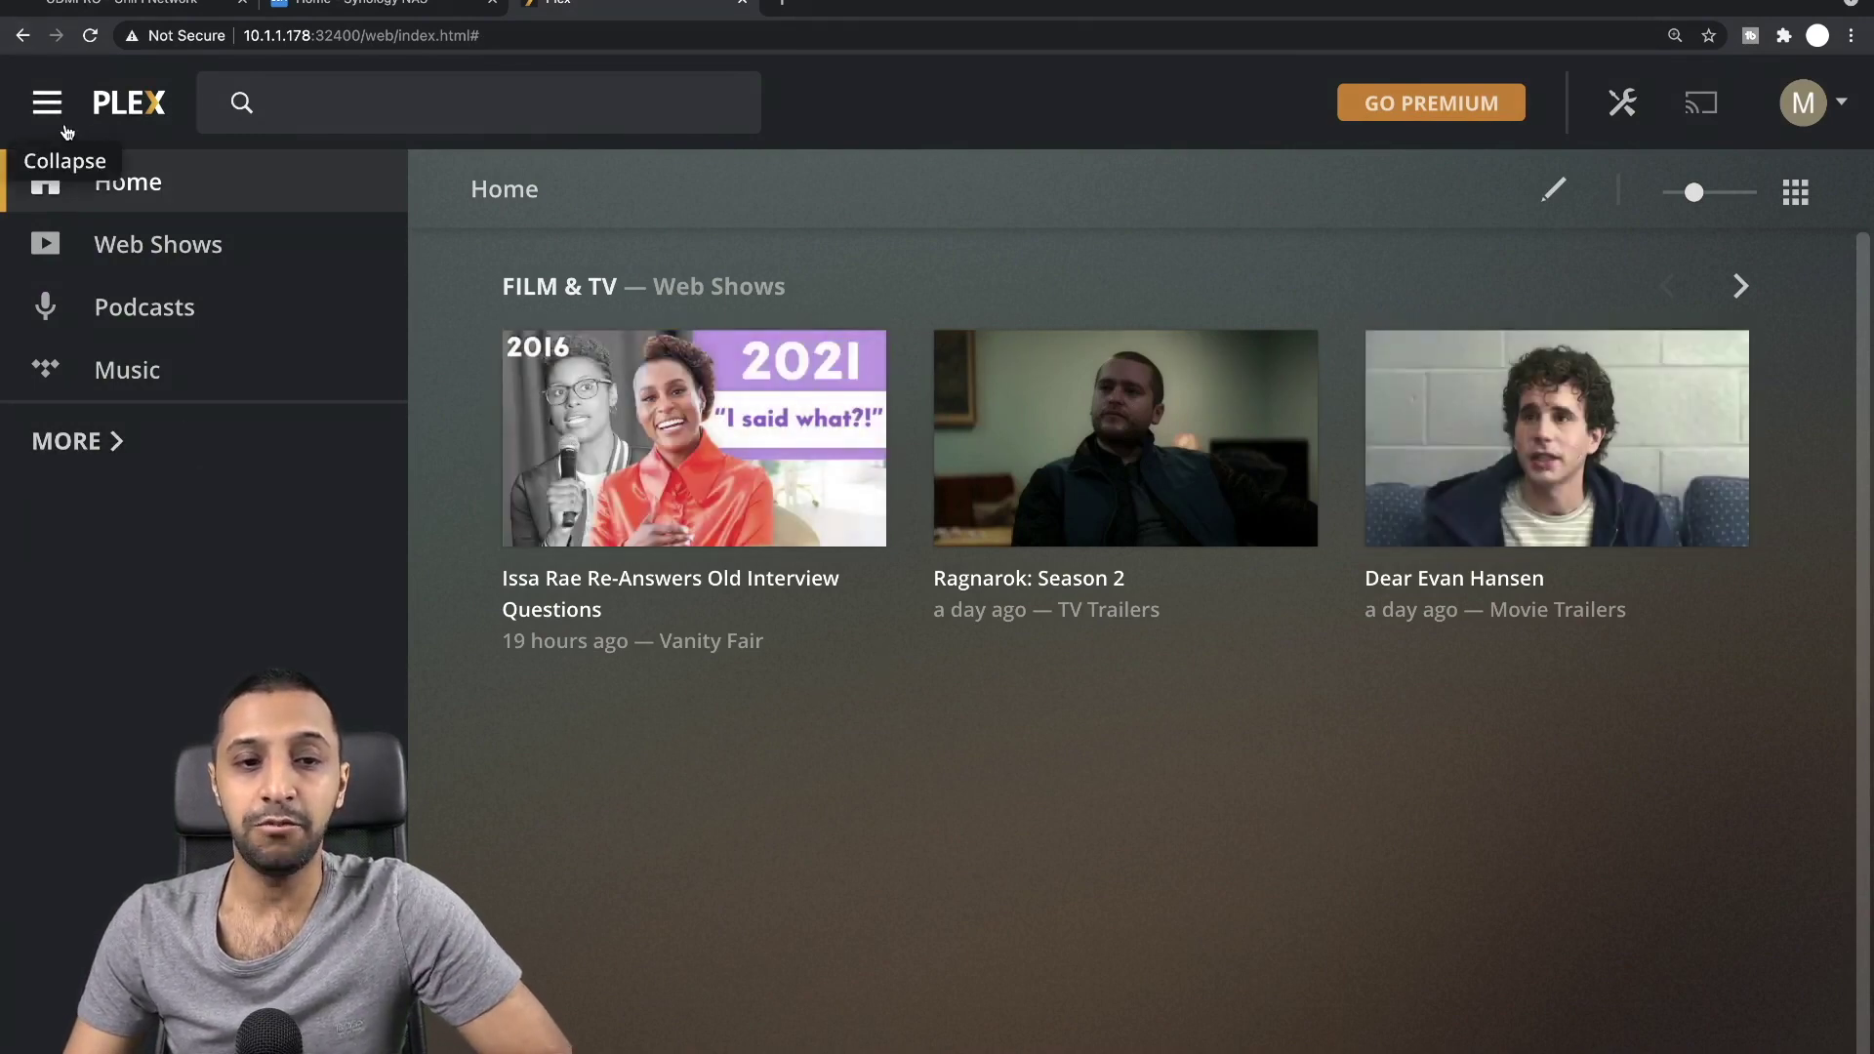
Collapse and re-expand the library sidebar, showing pinned sources including HOMEPLEX
left_click(67, 131)
left_click(46, 103)
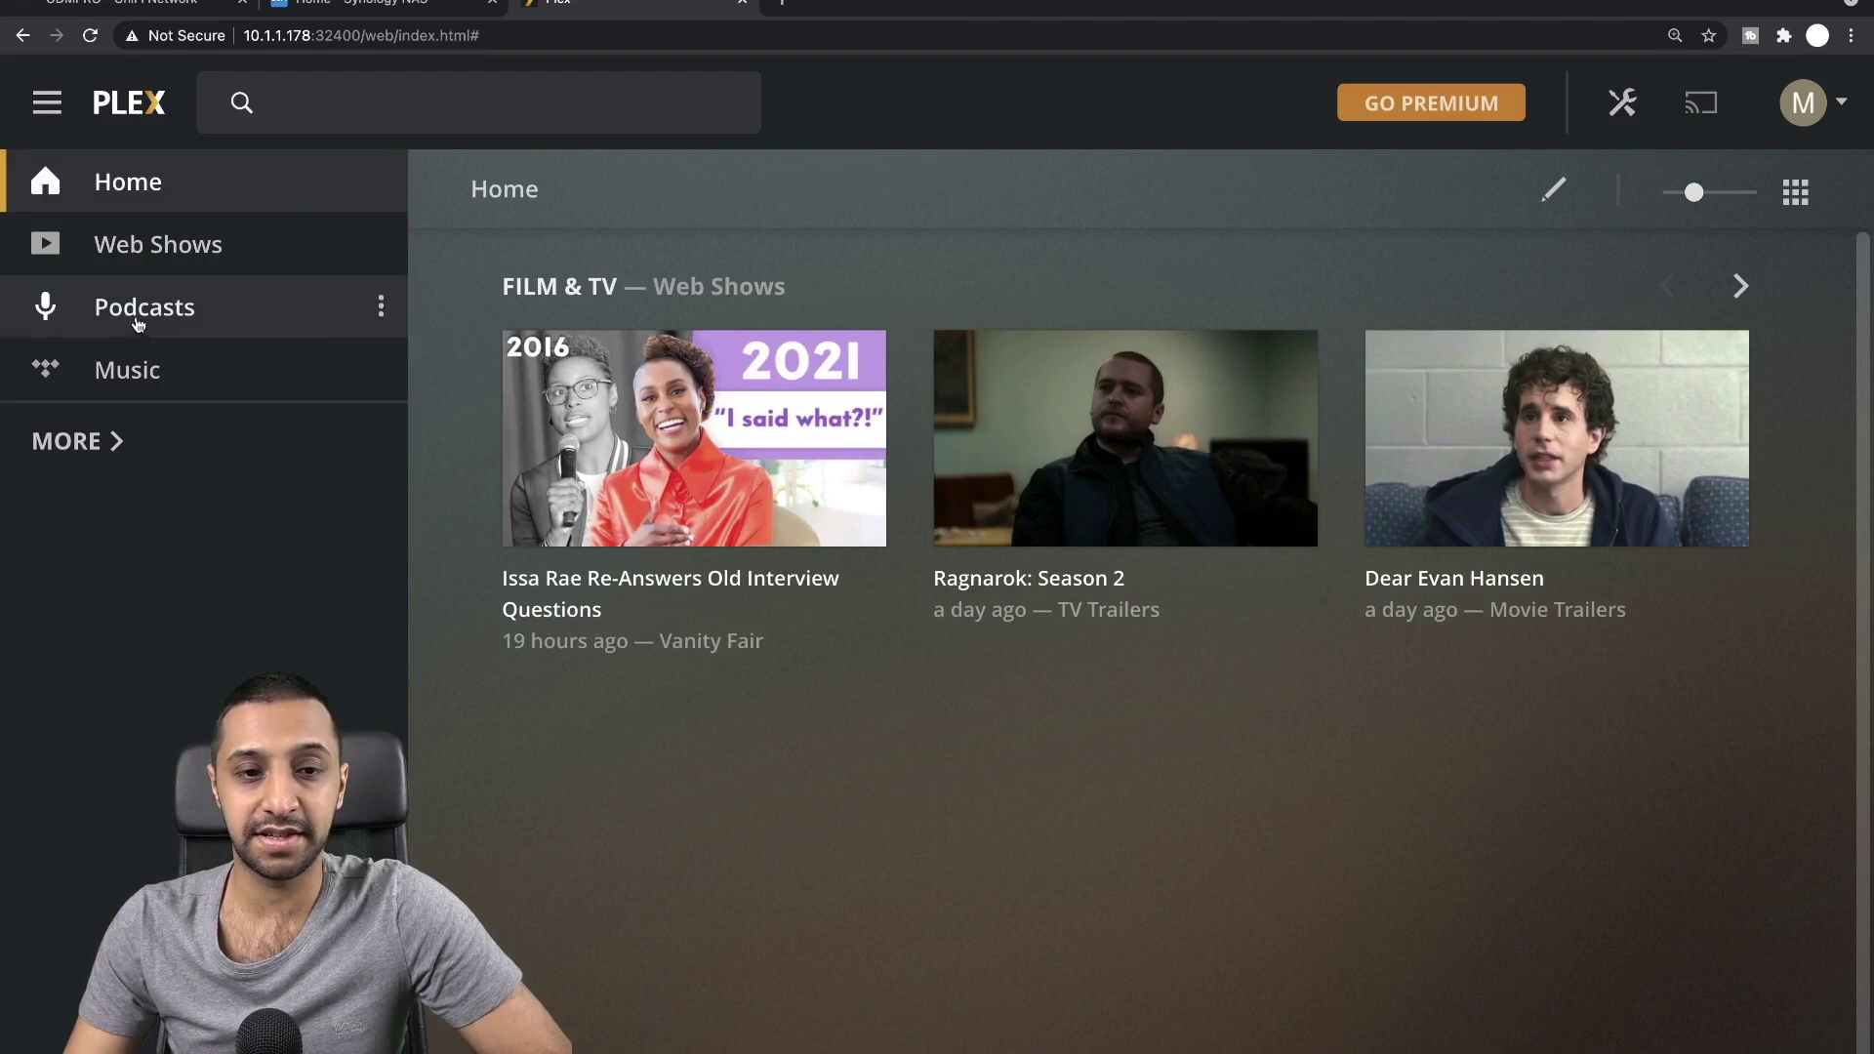
left_click(66, 441)
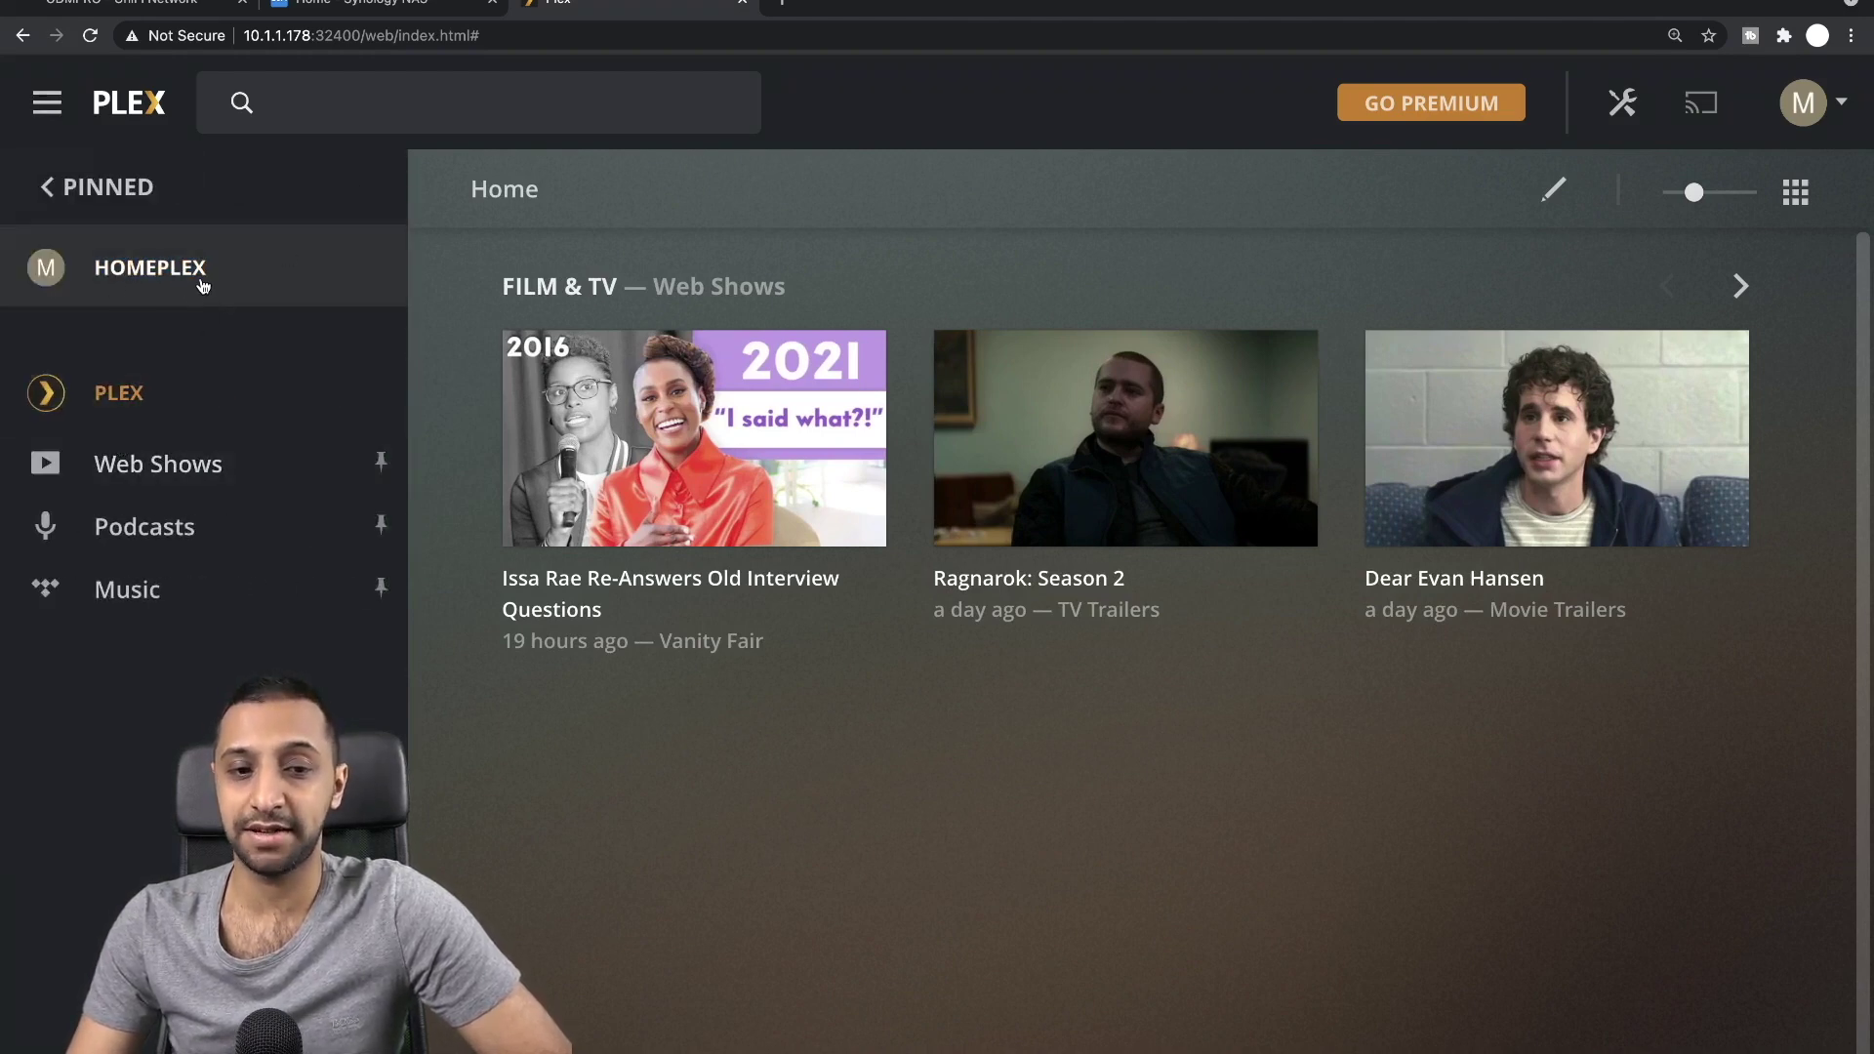
Browse the Account, Authorised Devices, Users & Sharing and Plex Web General settings
left_click(1616, 113)
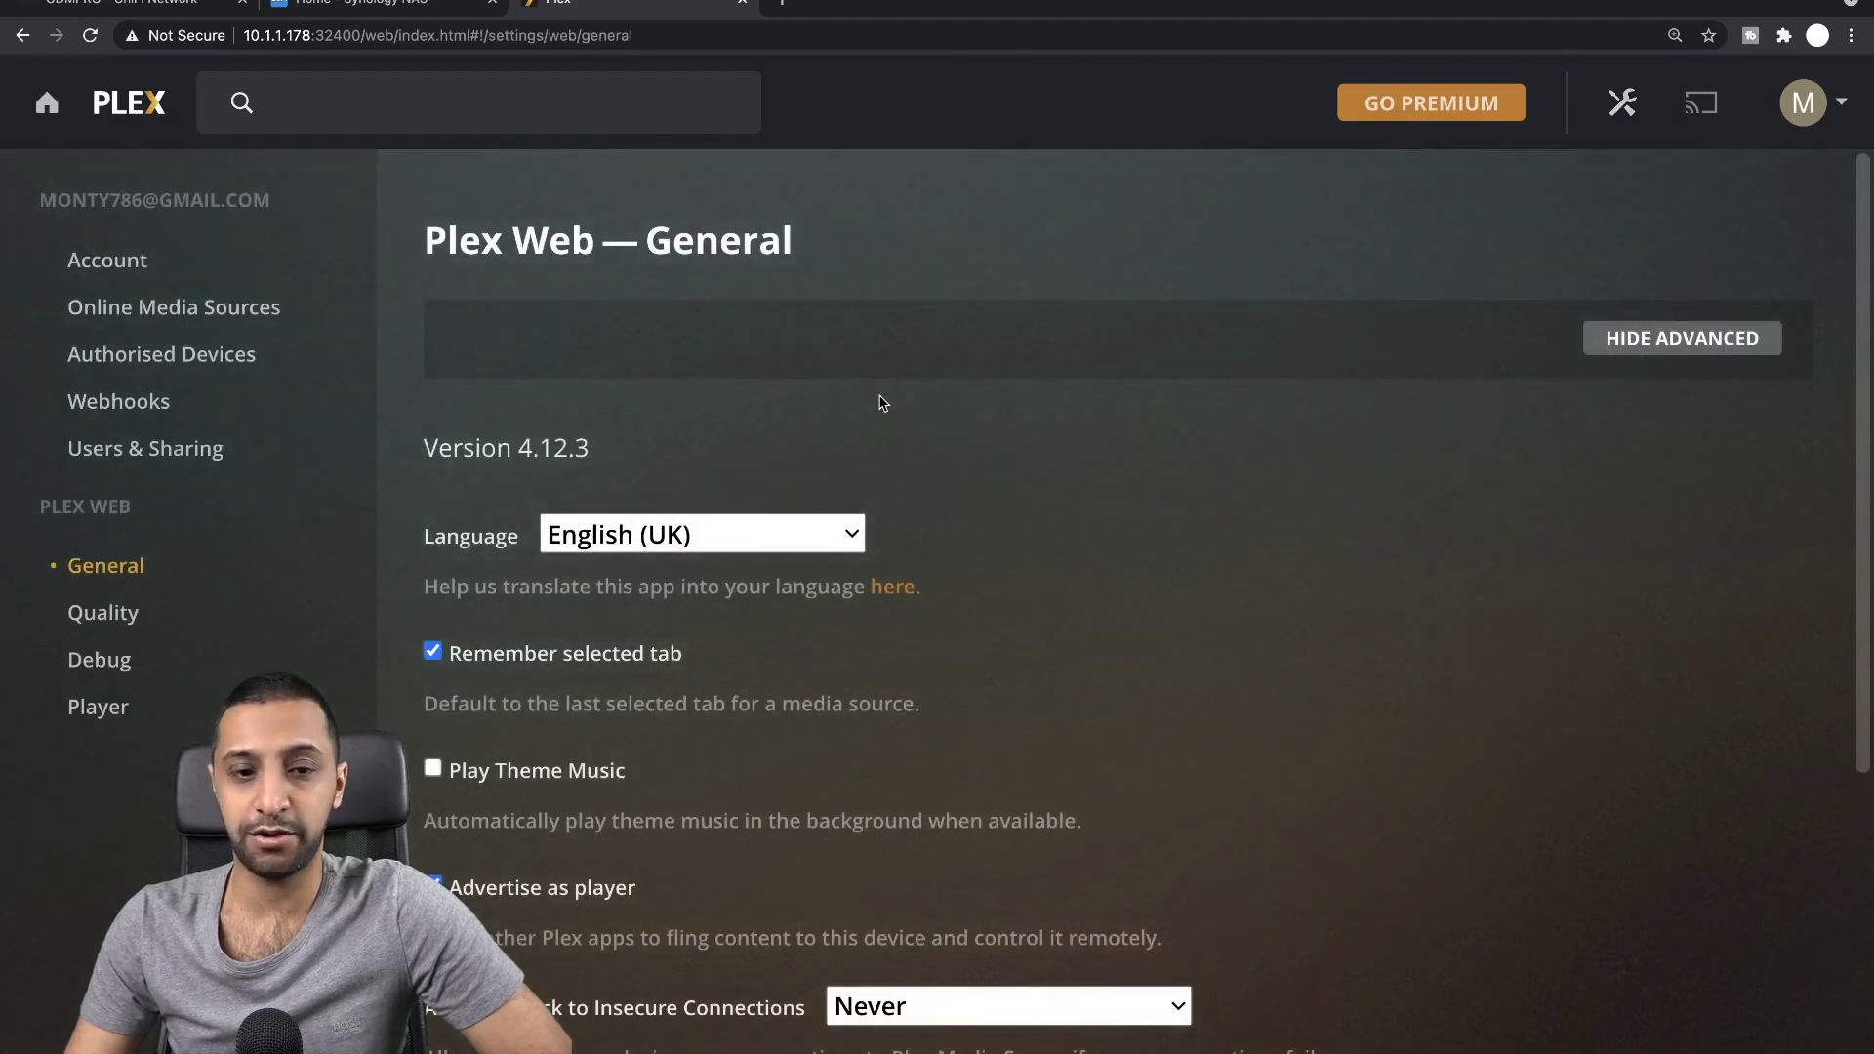
left_click(152, 271)
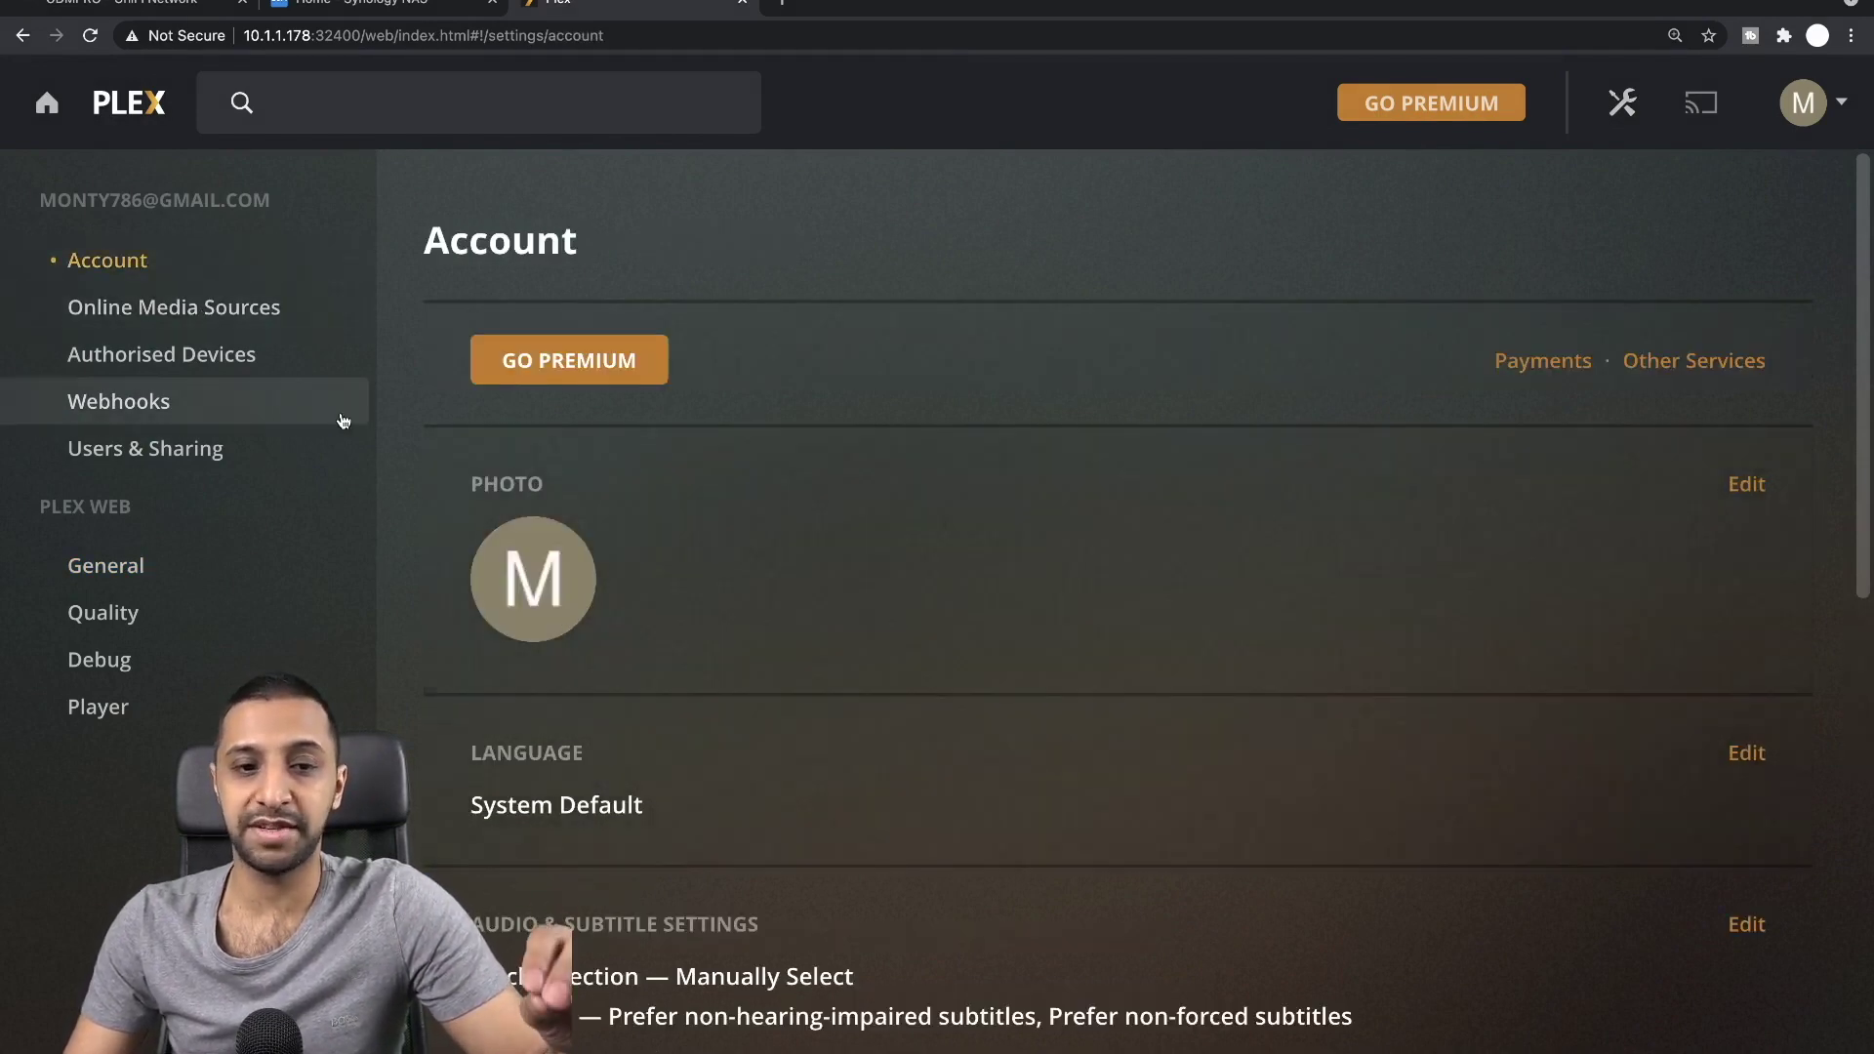
left_click(202, 369)
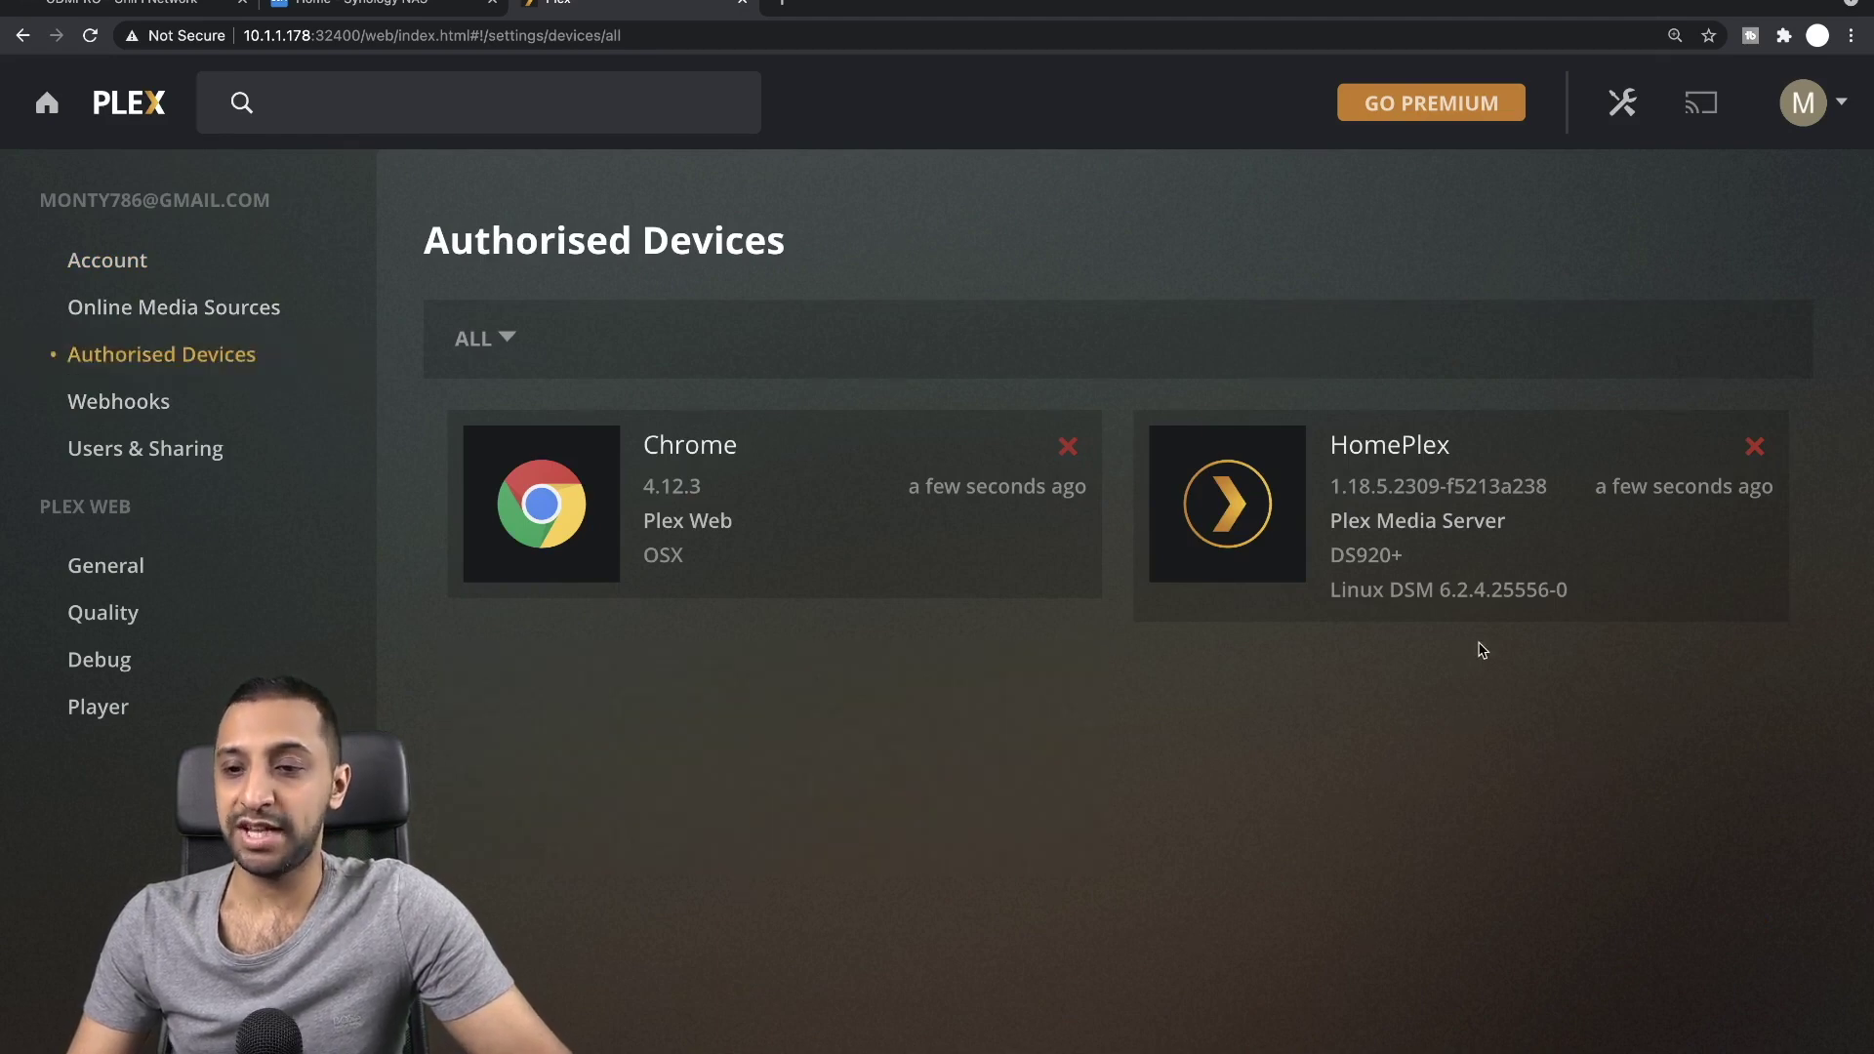
left_click(135, 450)
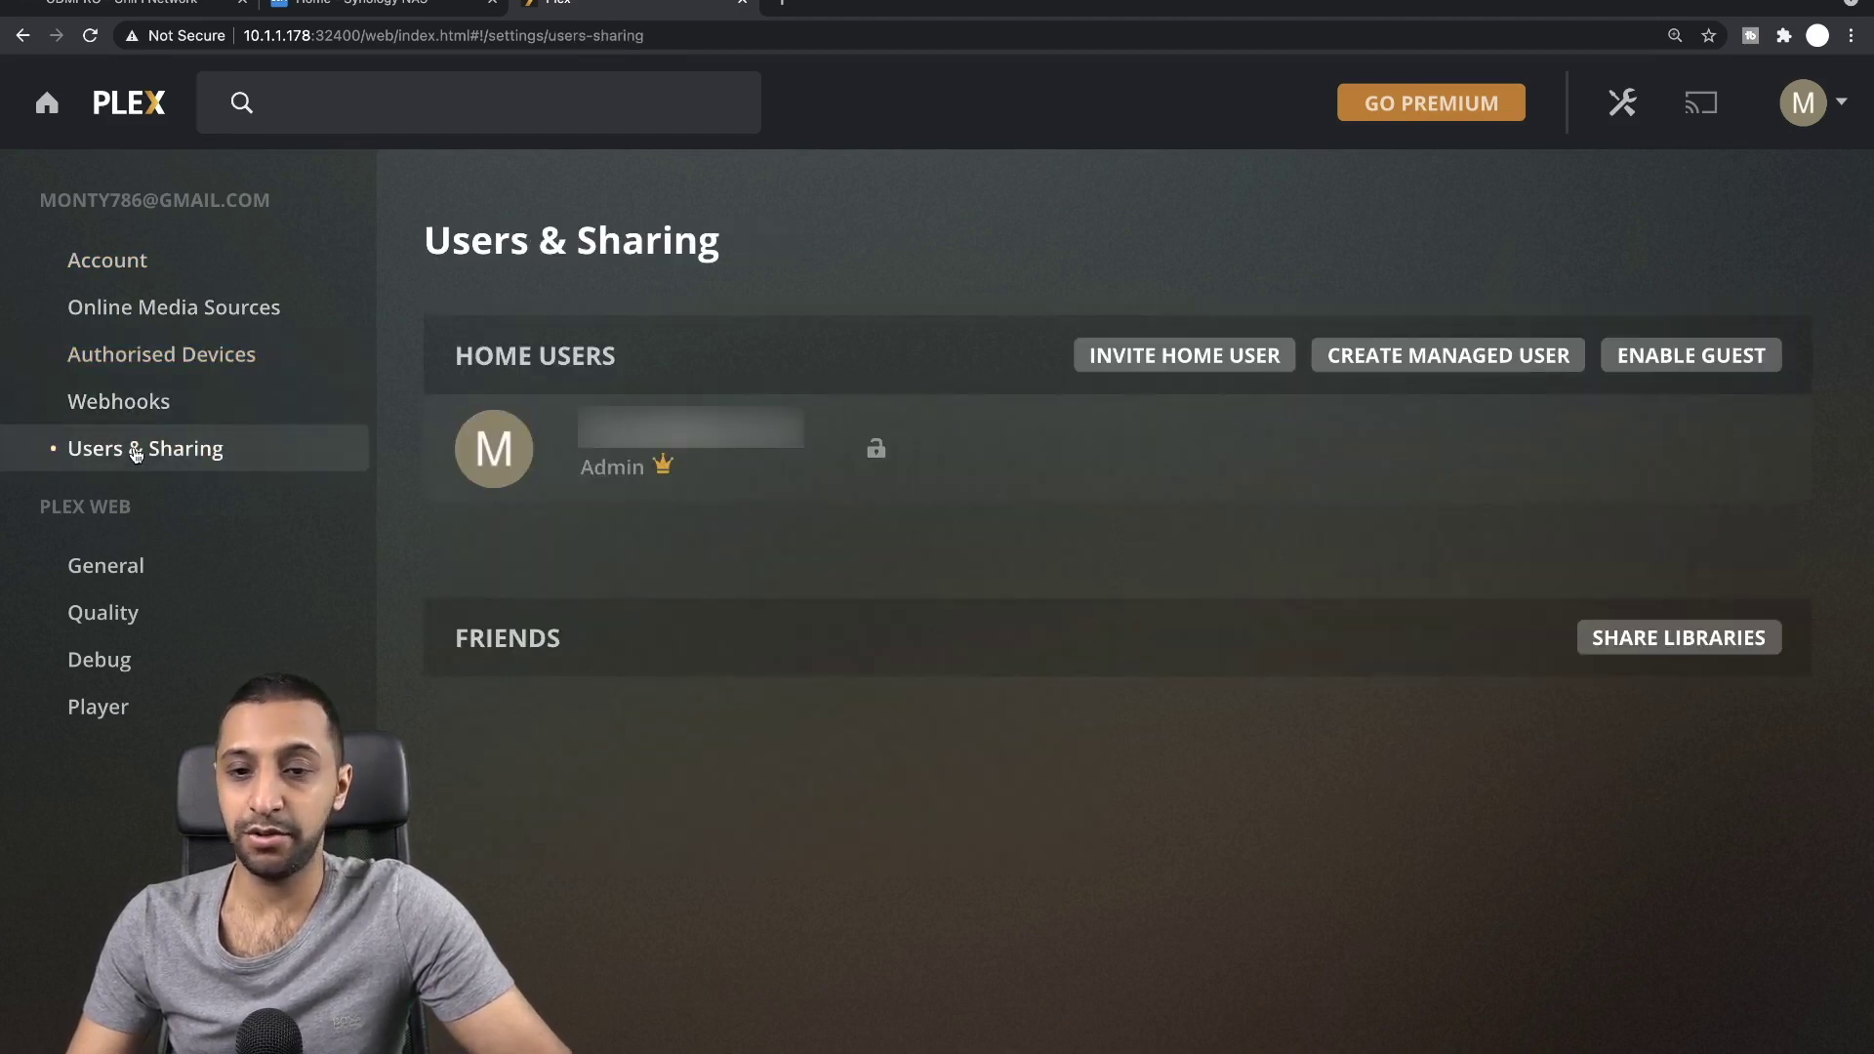
left_click(81, 576)
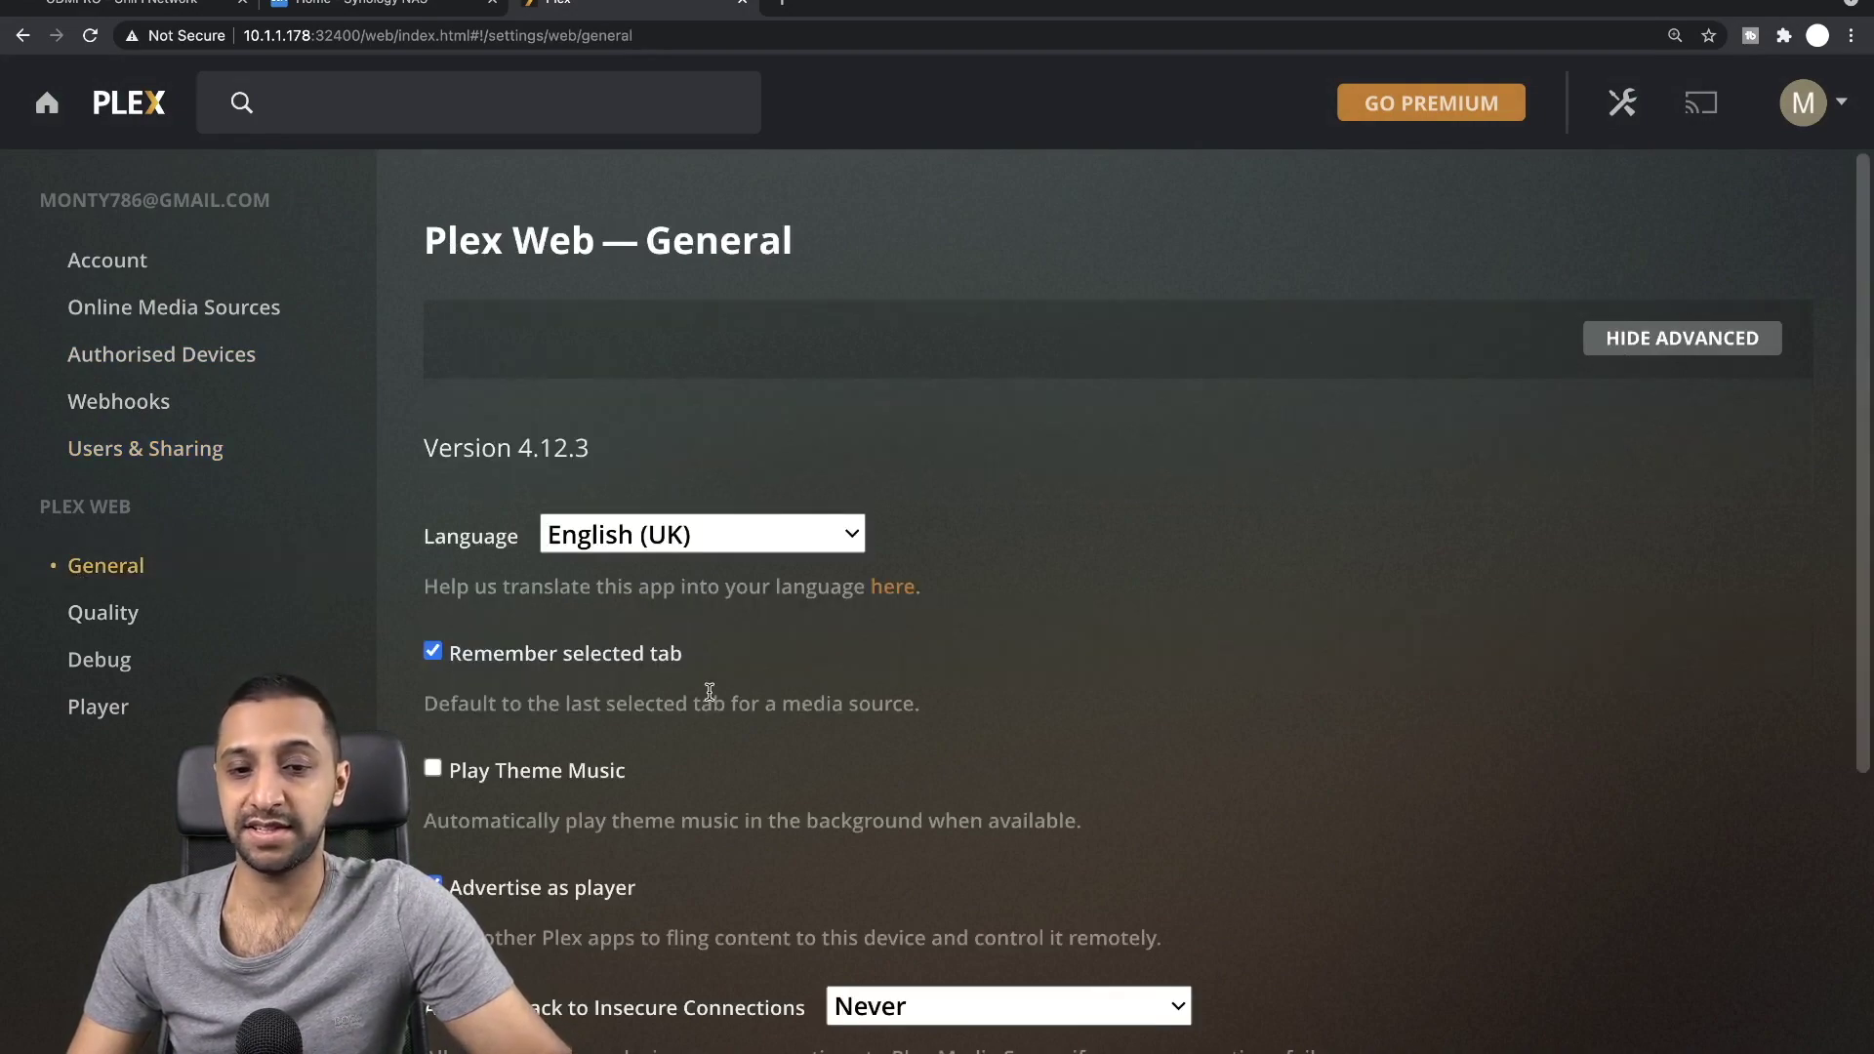
scroll(1147, 633, "down", 5)
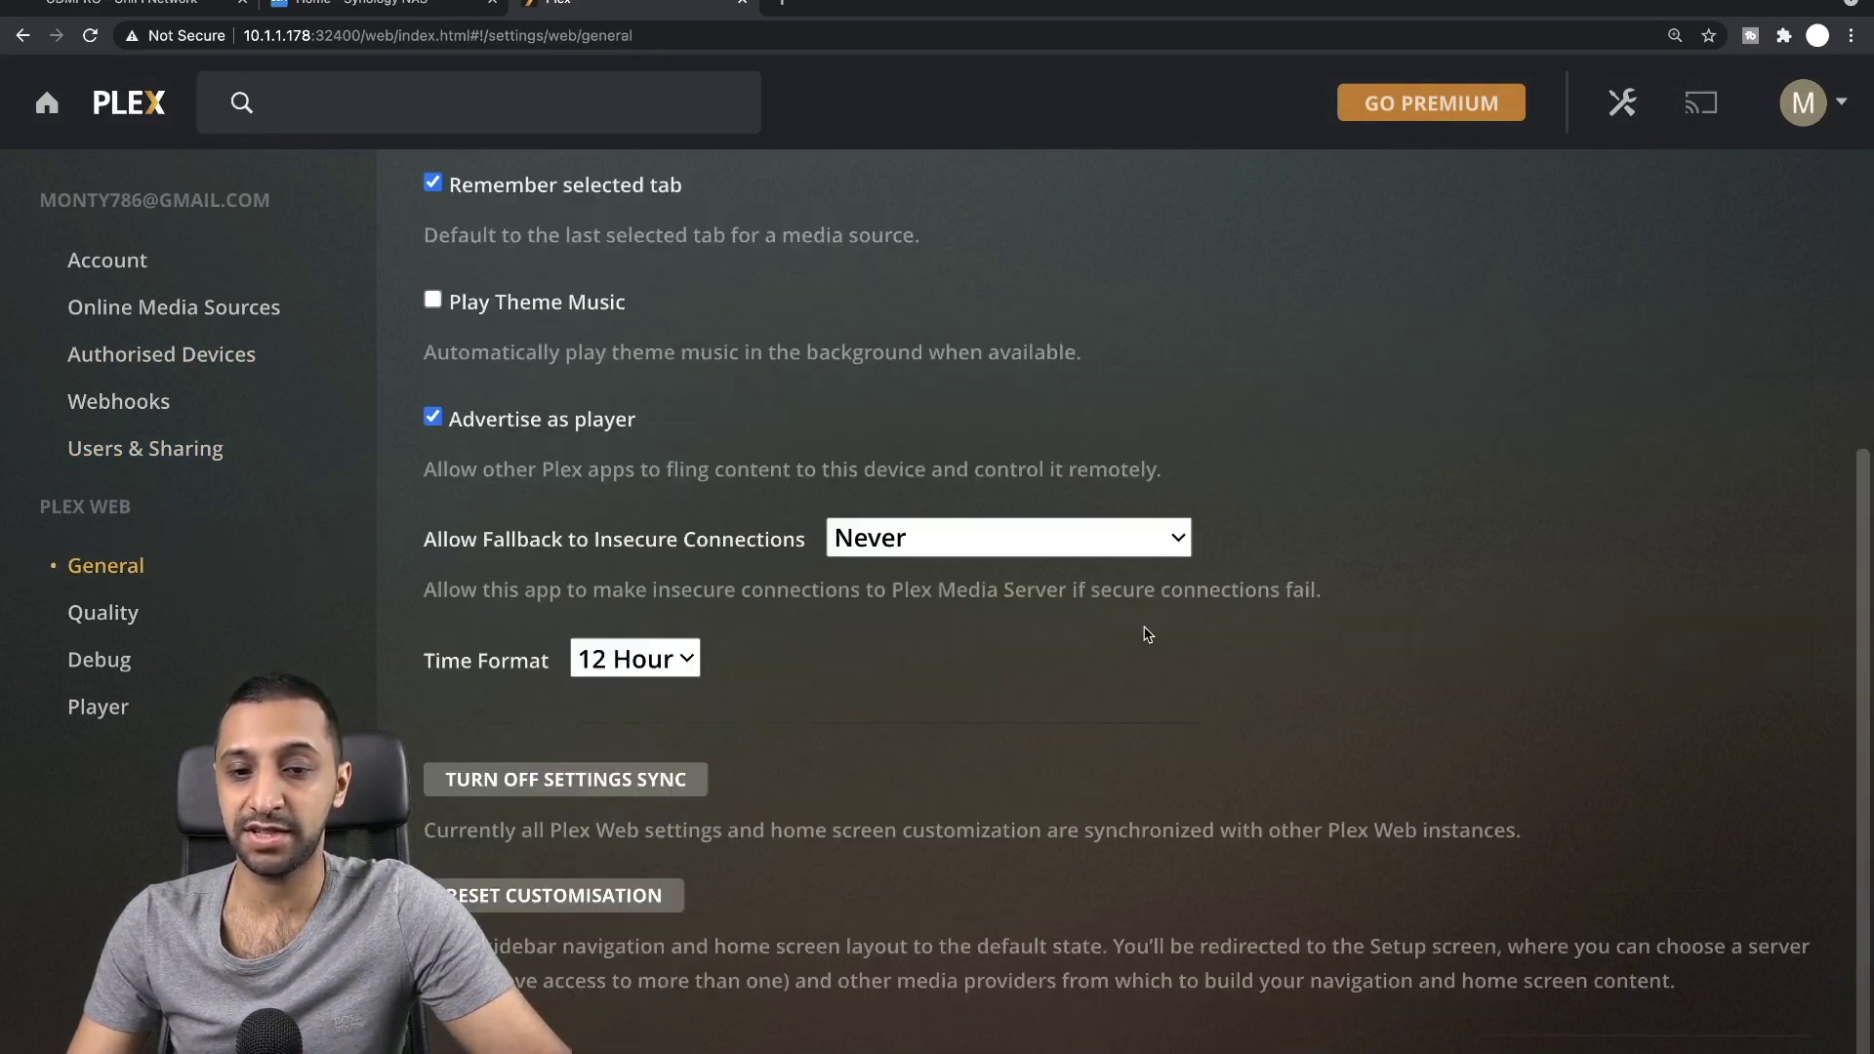
Set Plex Web internet video quality to 20 Mbps, 1080p and save the change
left_click(20, 610)
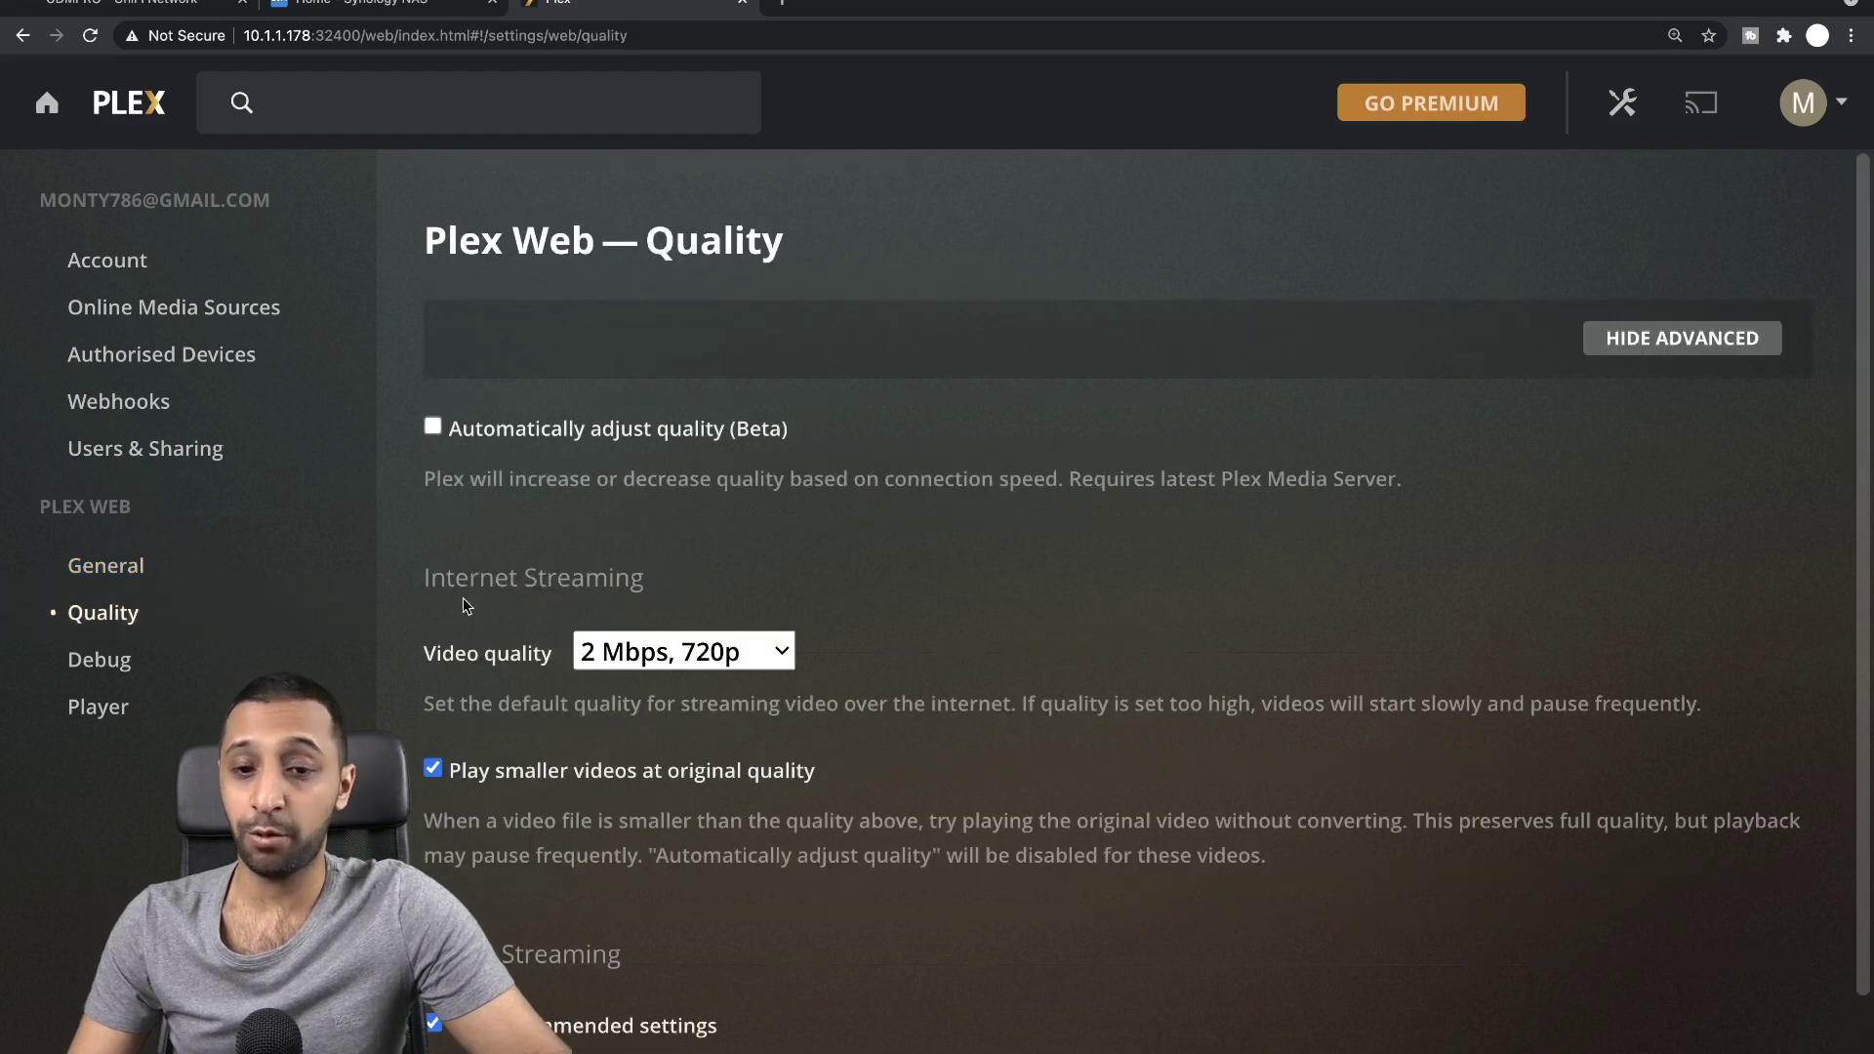
left_click(686, 670)
left_click(686, 670)
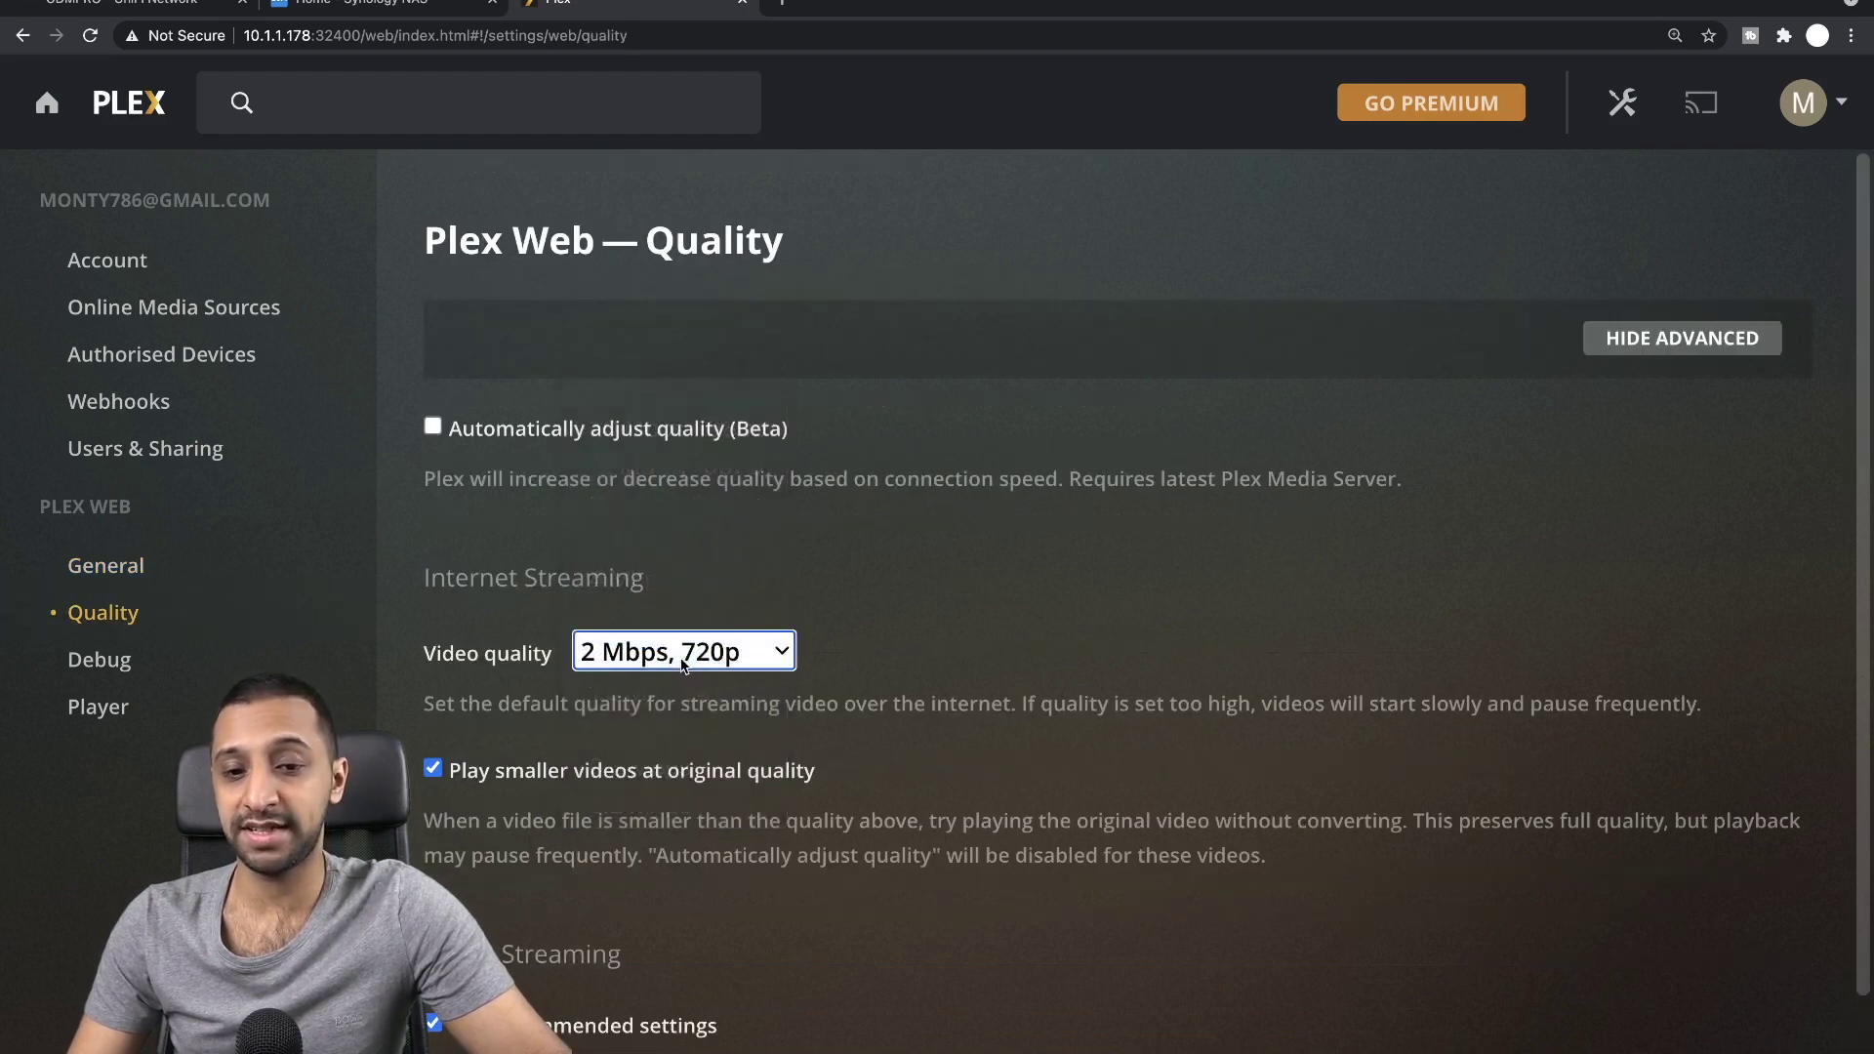
left_click(684, 667)
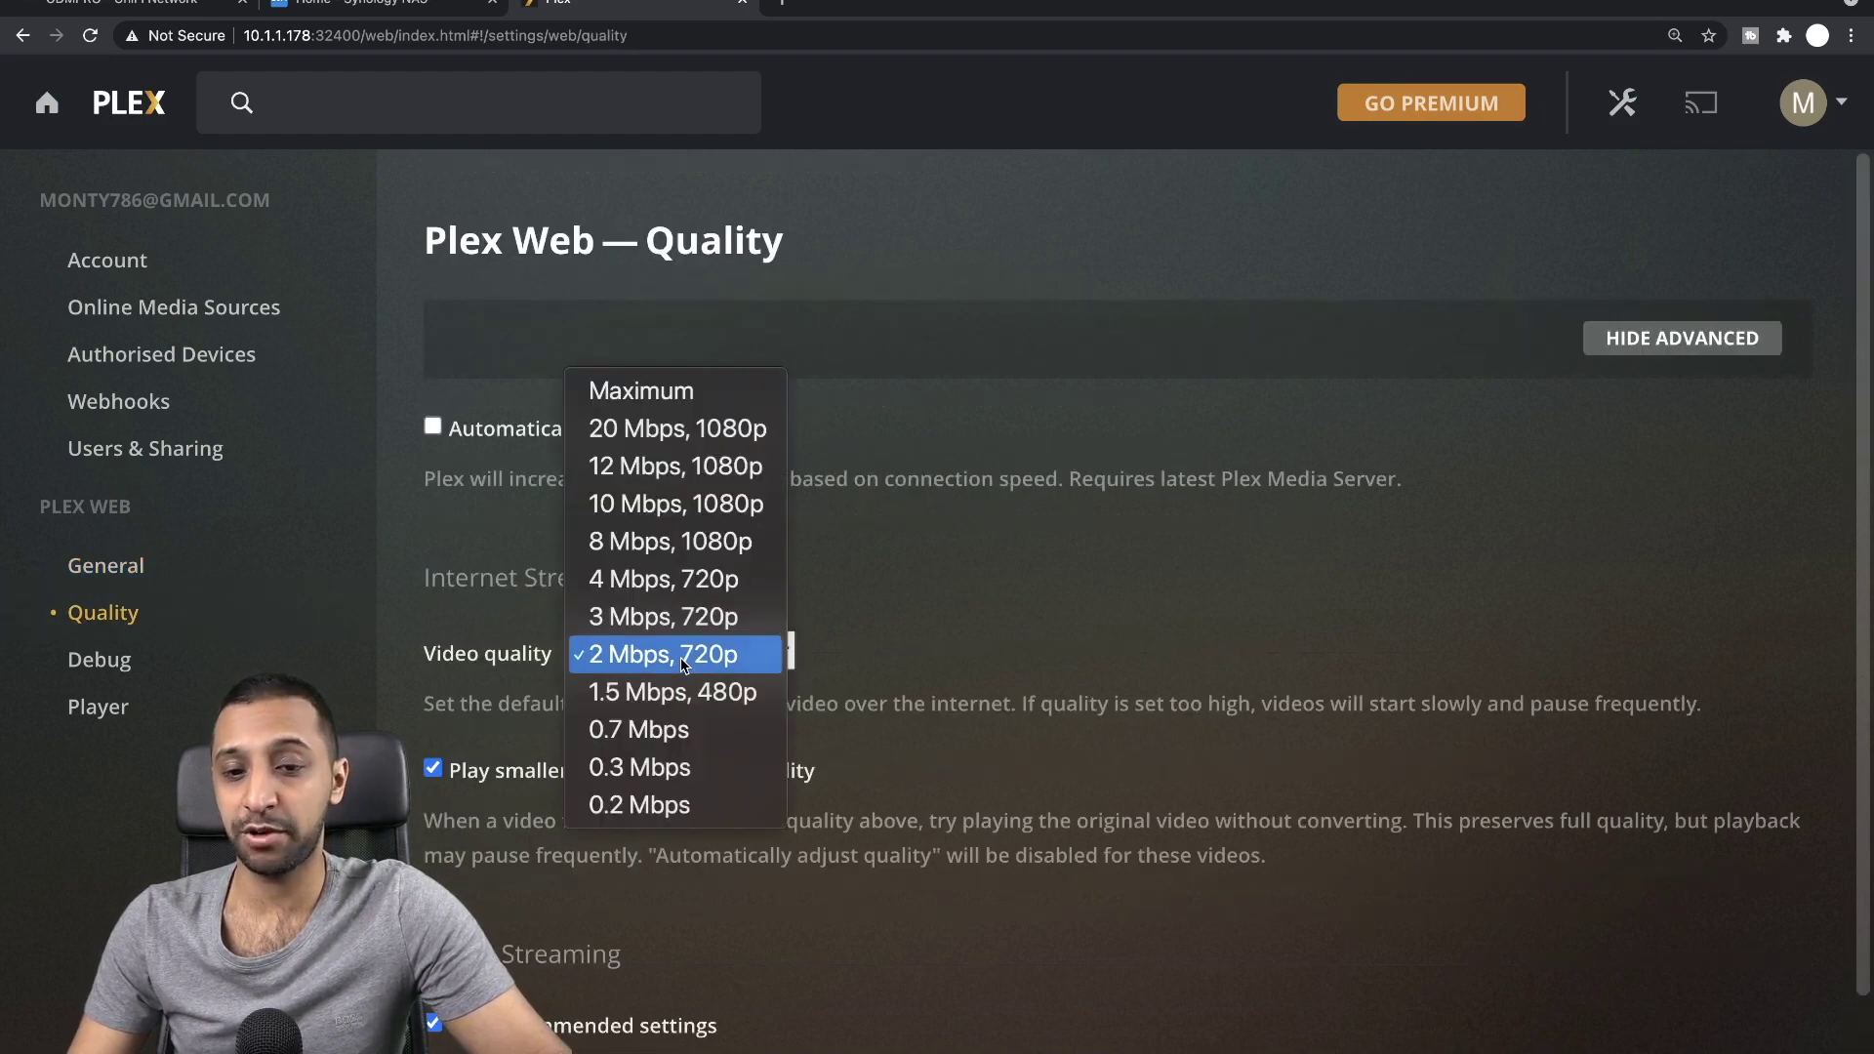
left_click(688, 439)
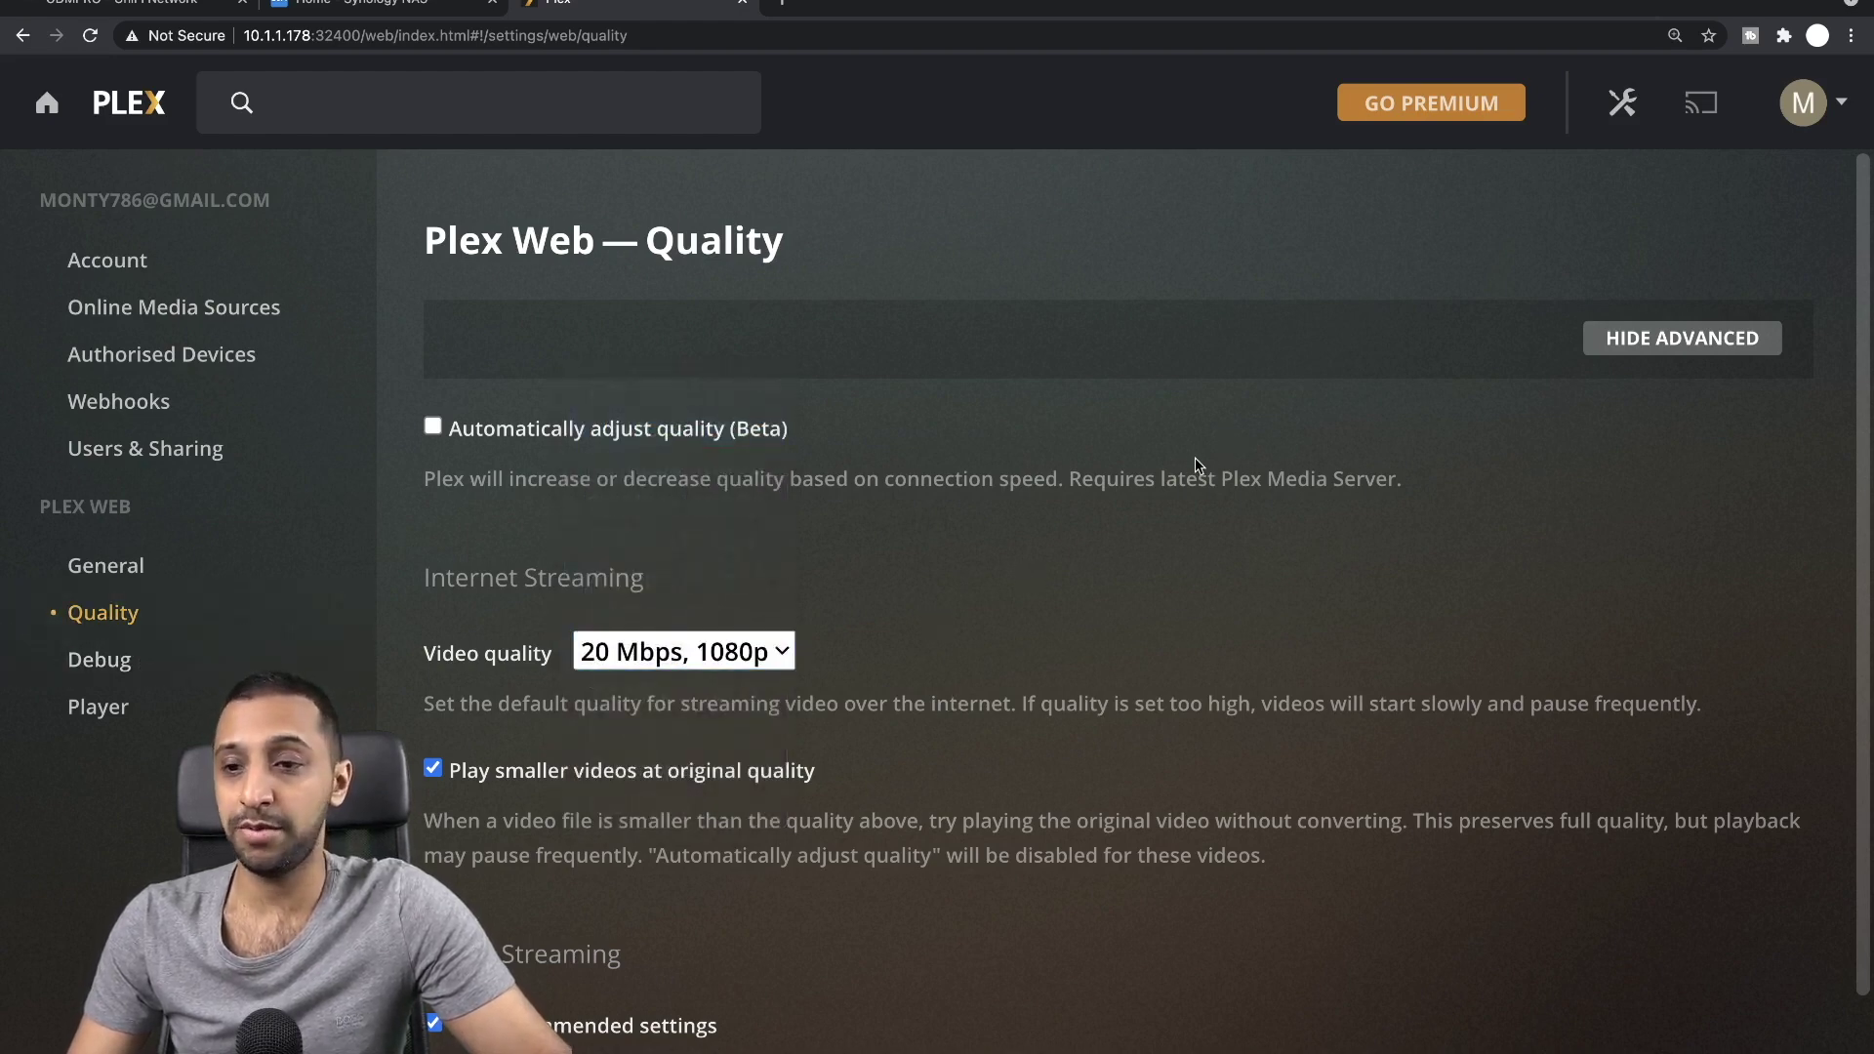
scroll(698, 649, "down", 3)
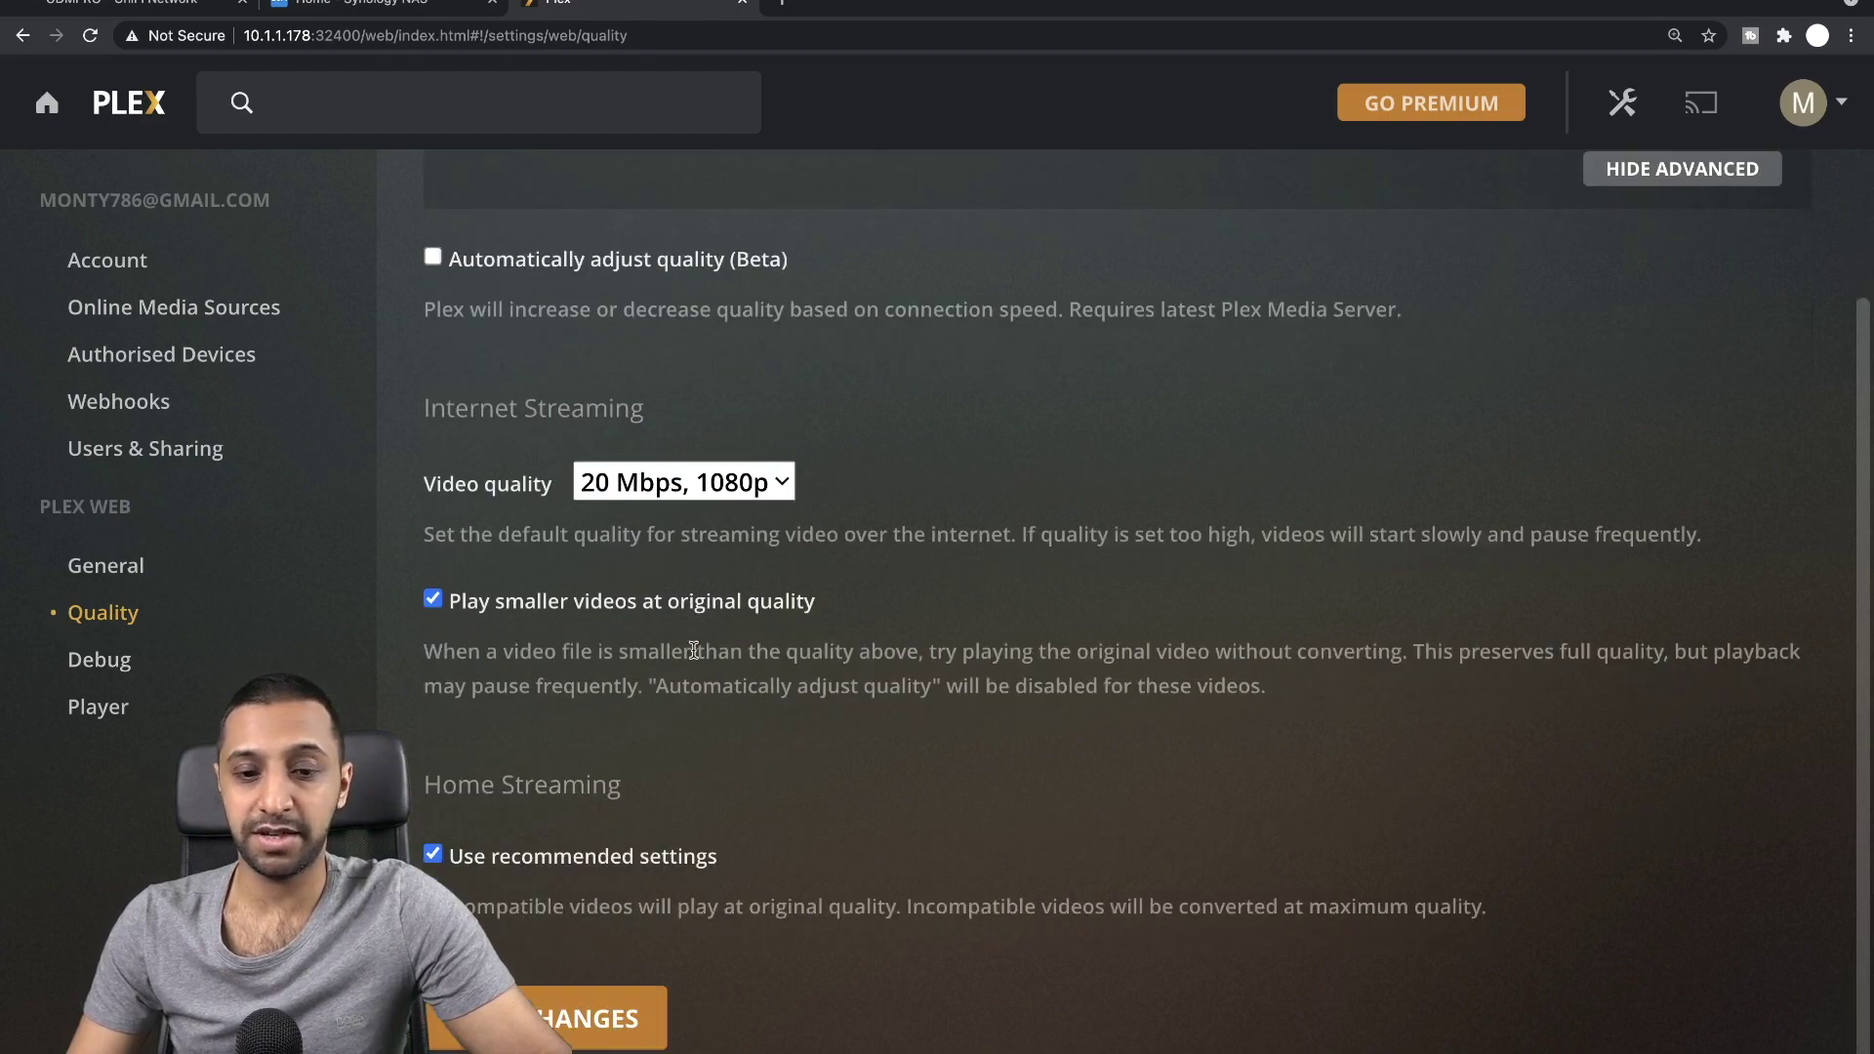
left_click(630, 1020)
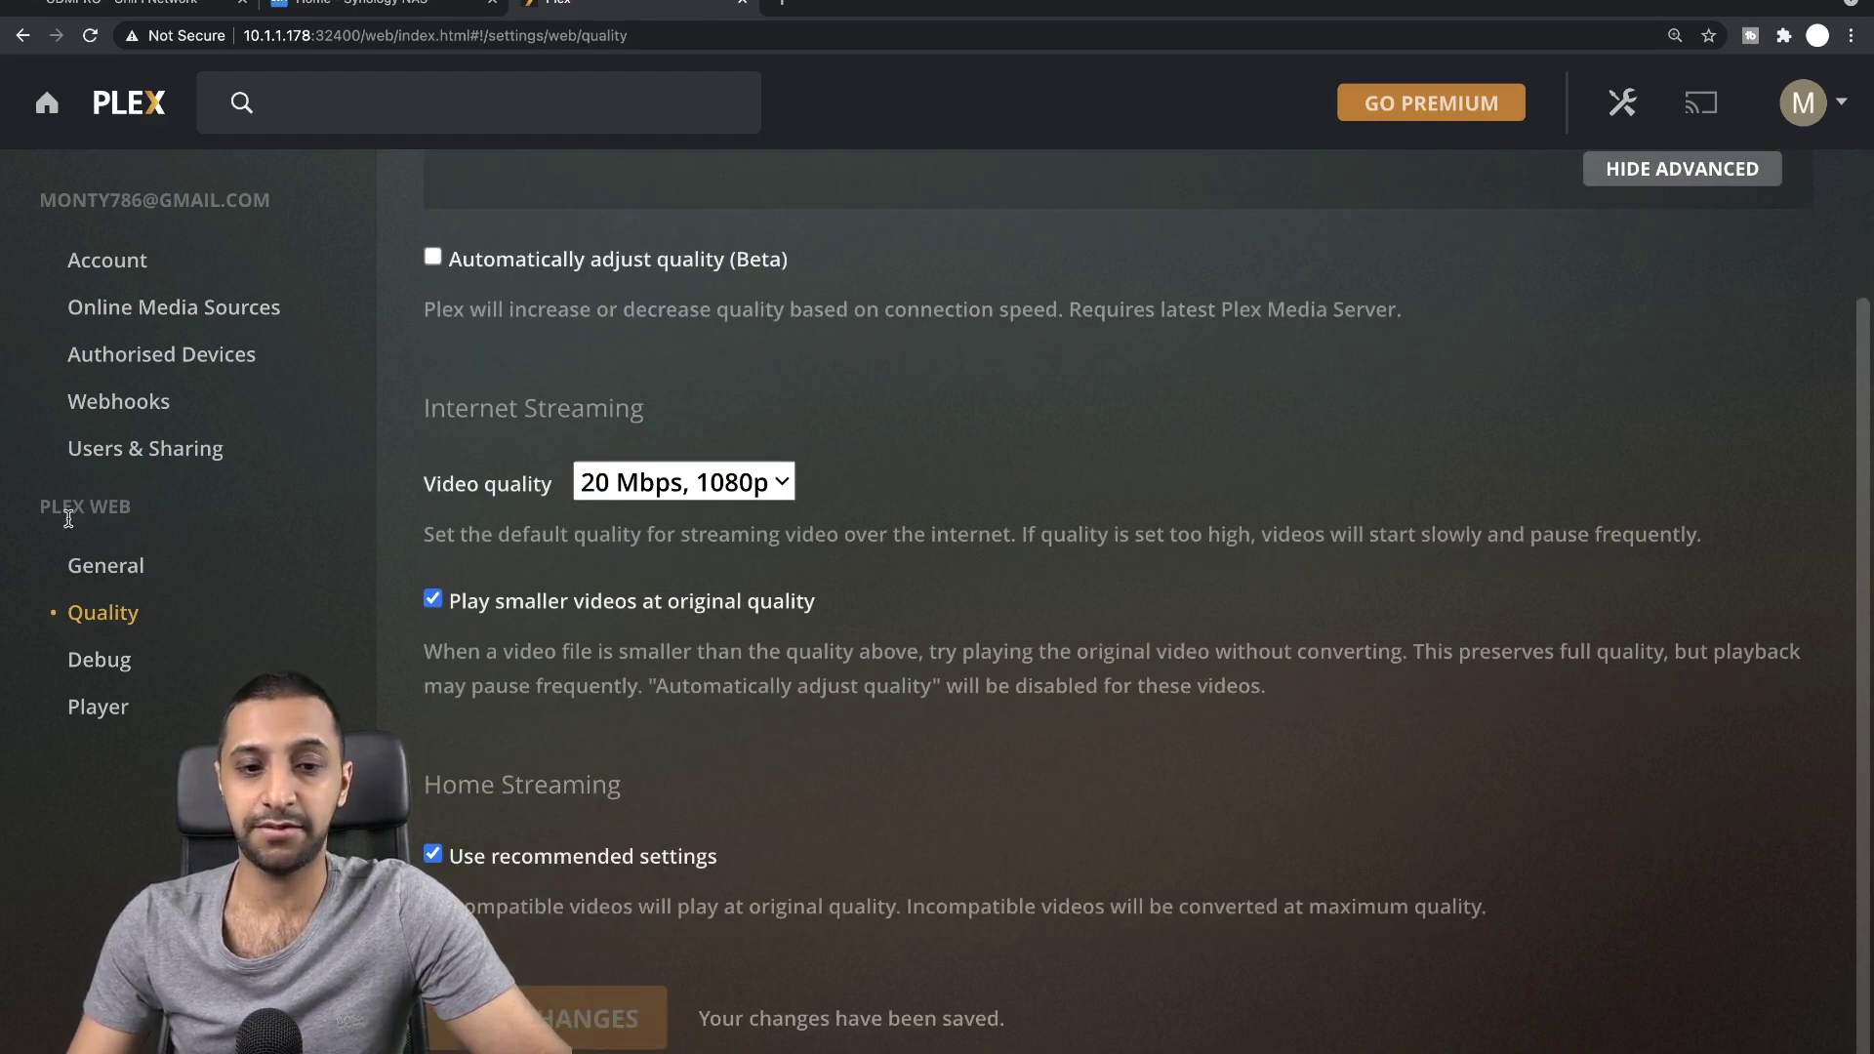
Check the Debug and Player settings, then go to the HomePlex server page
left_click(93, 658)
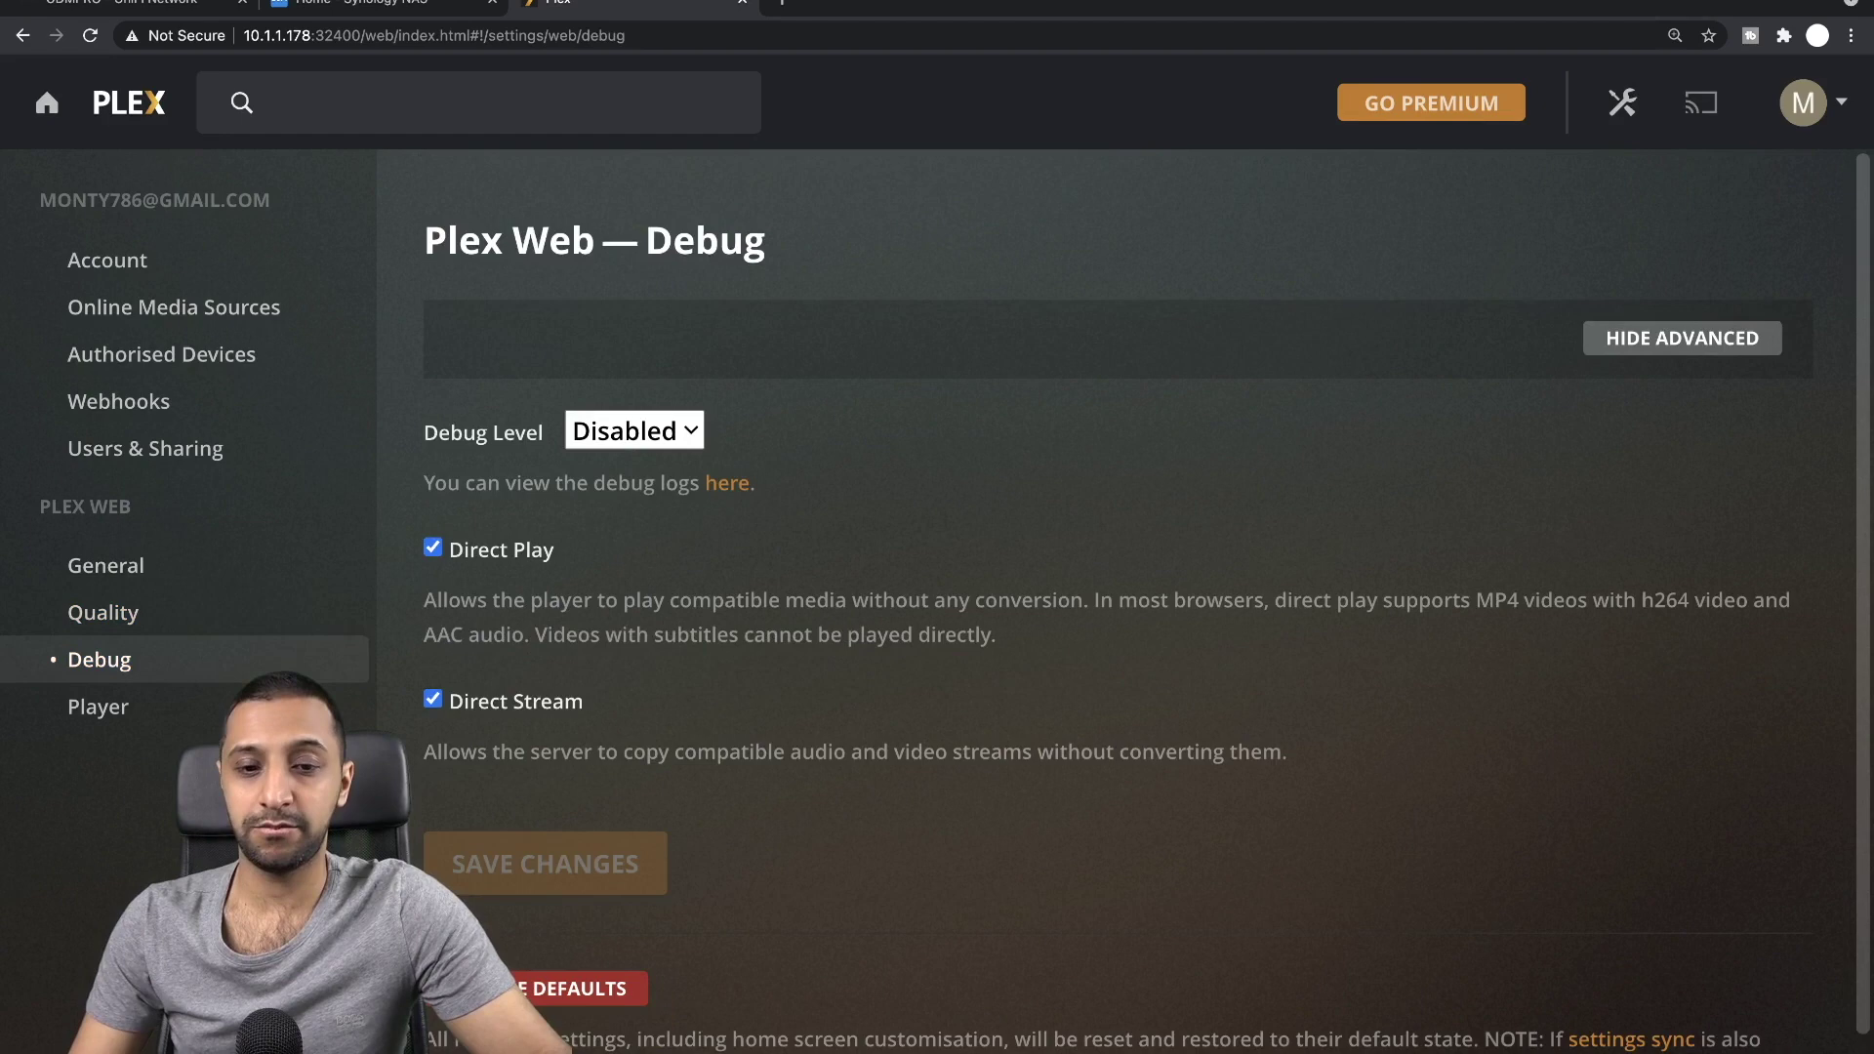
left_click(151, 722)
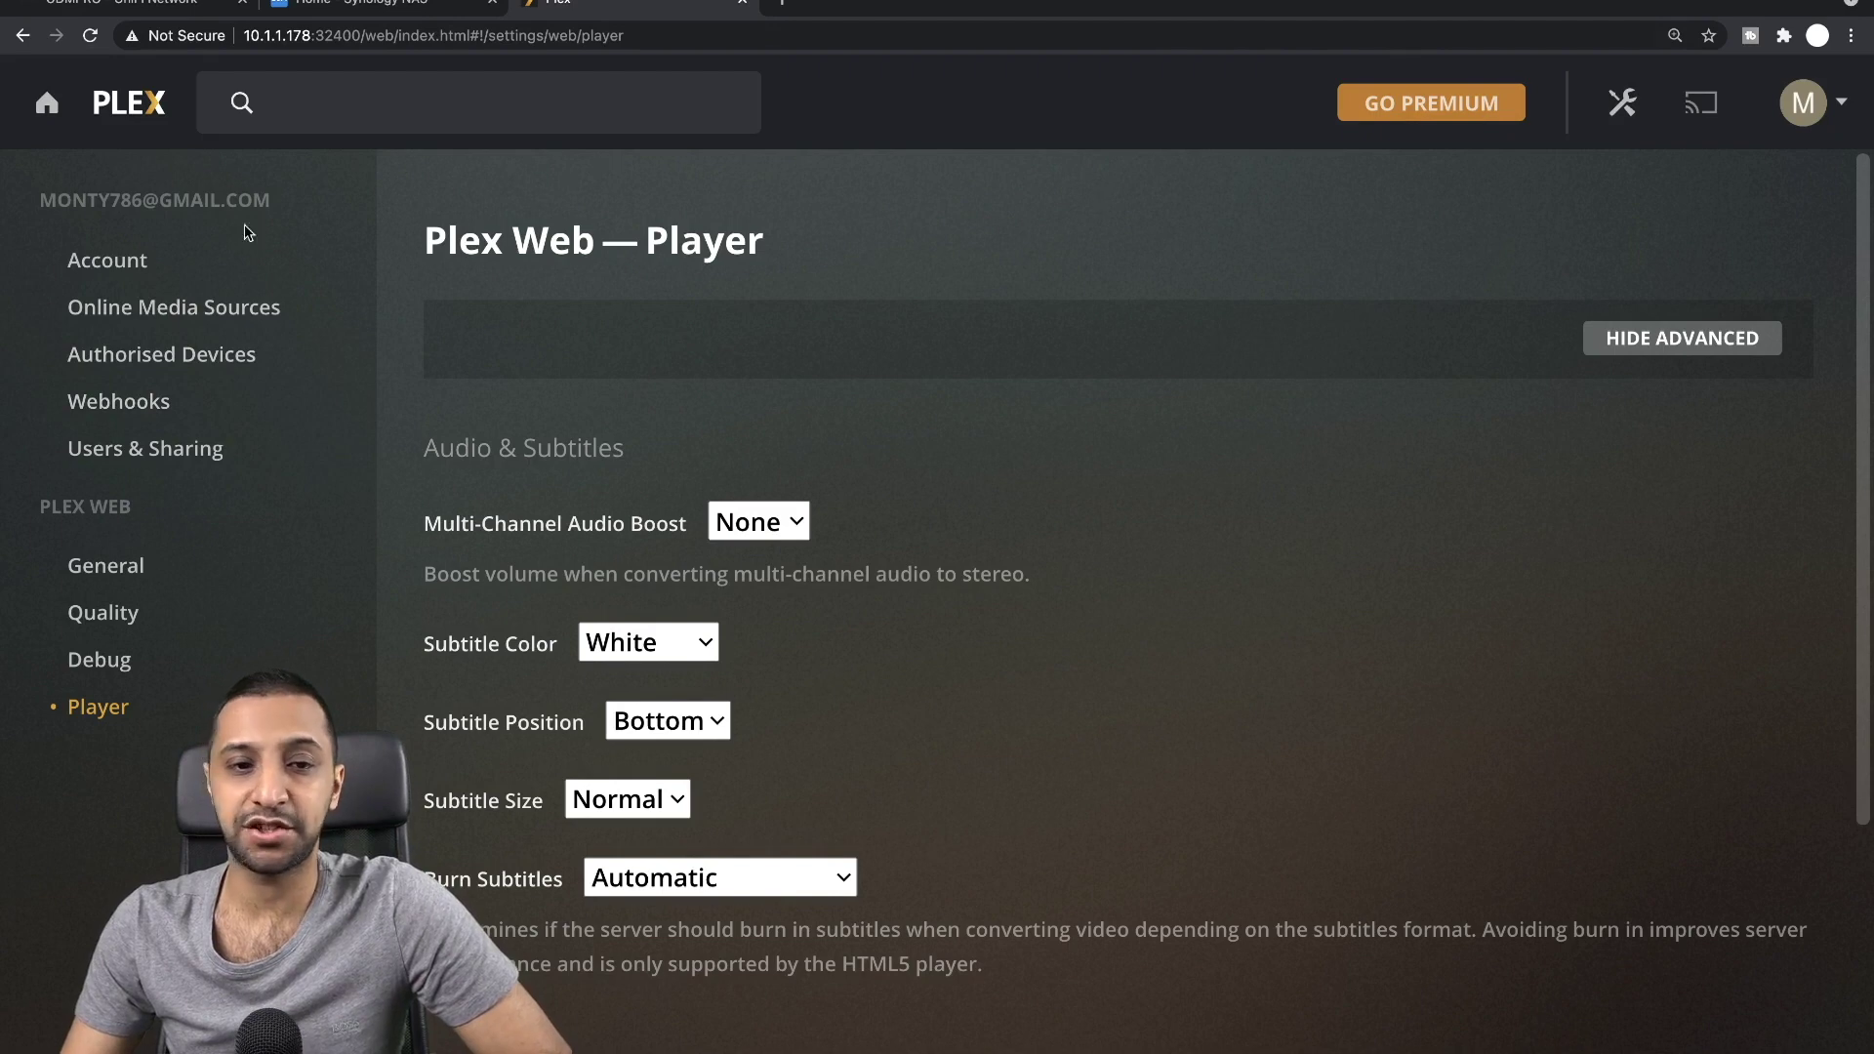
left_click(139, 121)
left_click(149, 266)
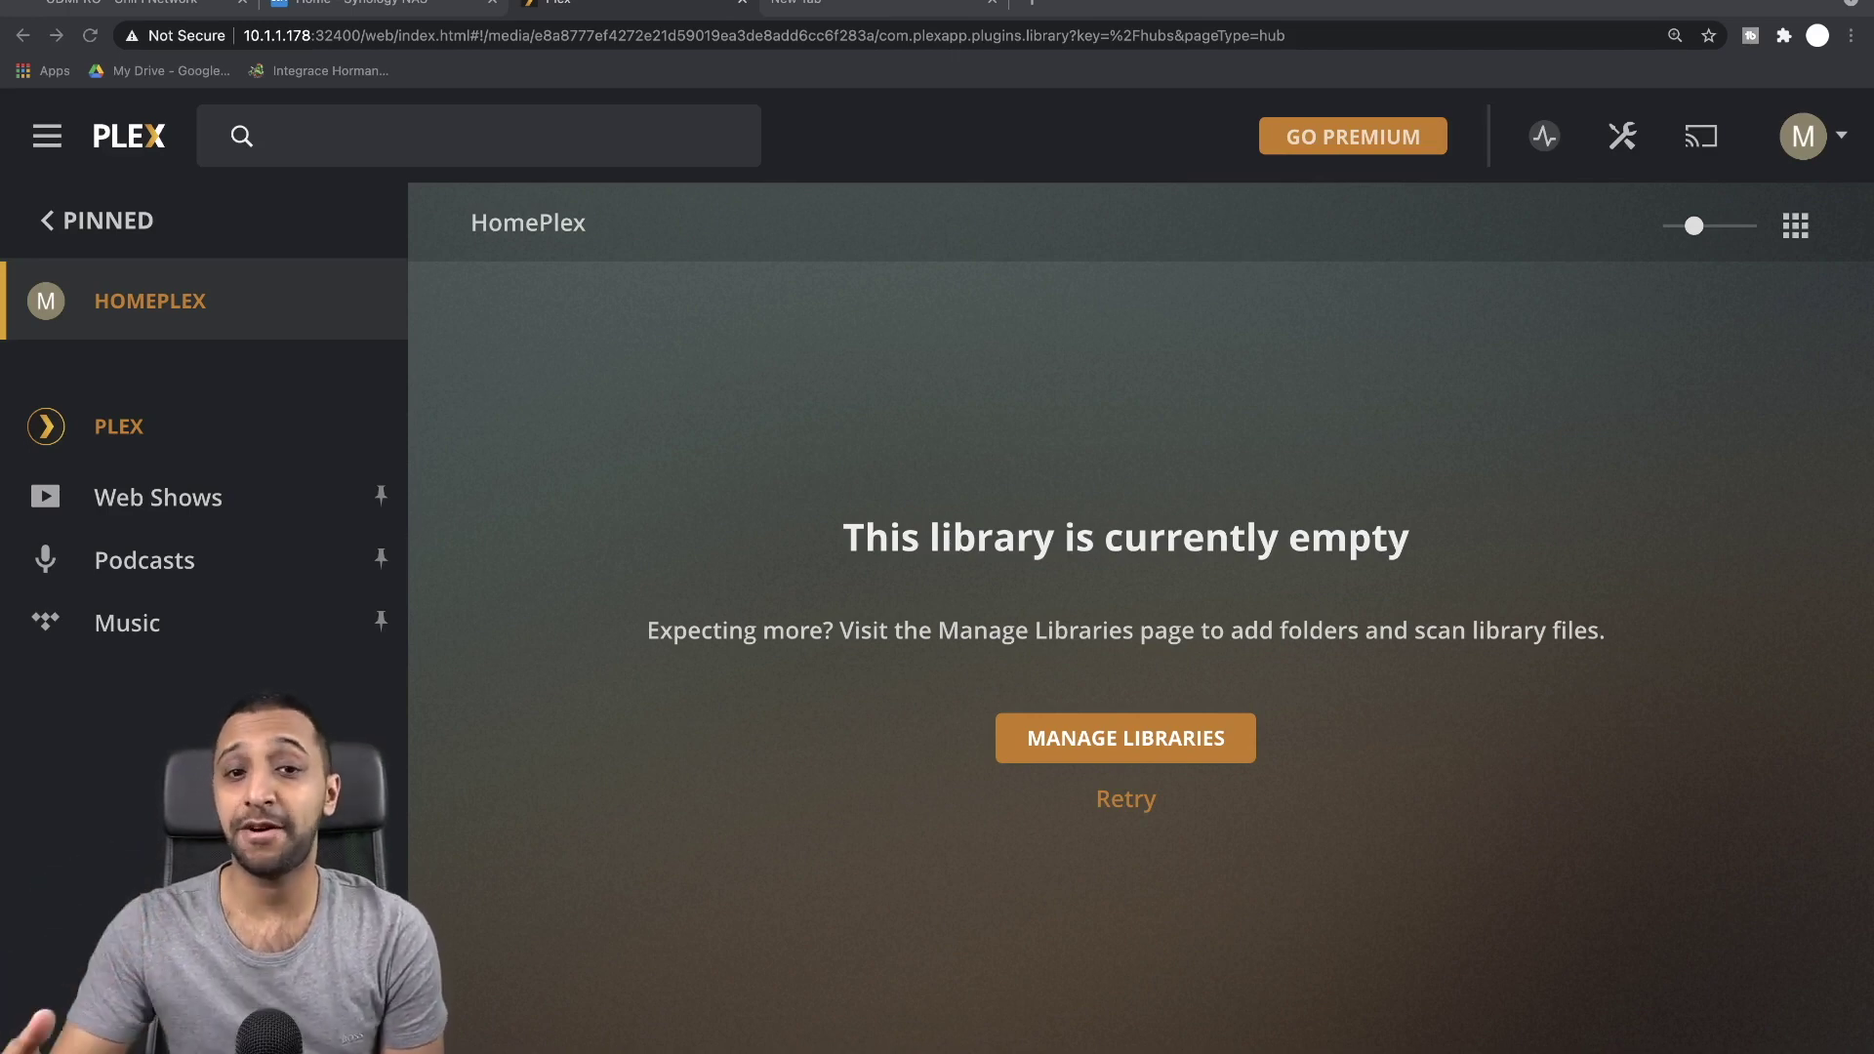
Open the DSM Control Panel's Shared Folder list and launch File Station
left_click(342, 8)
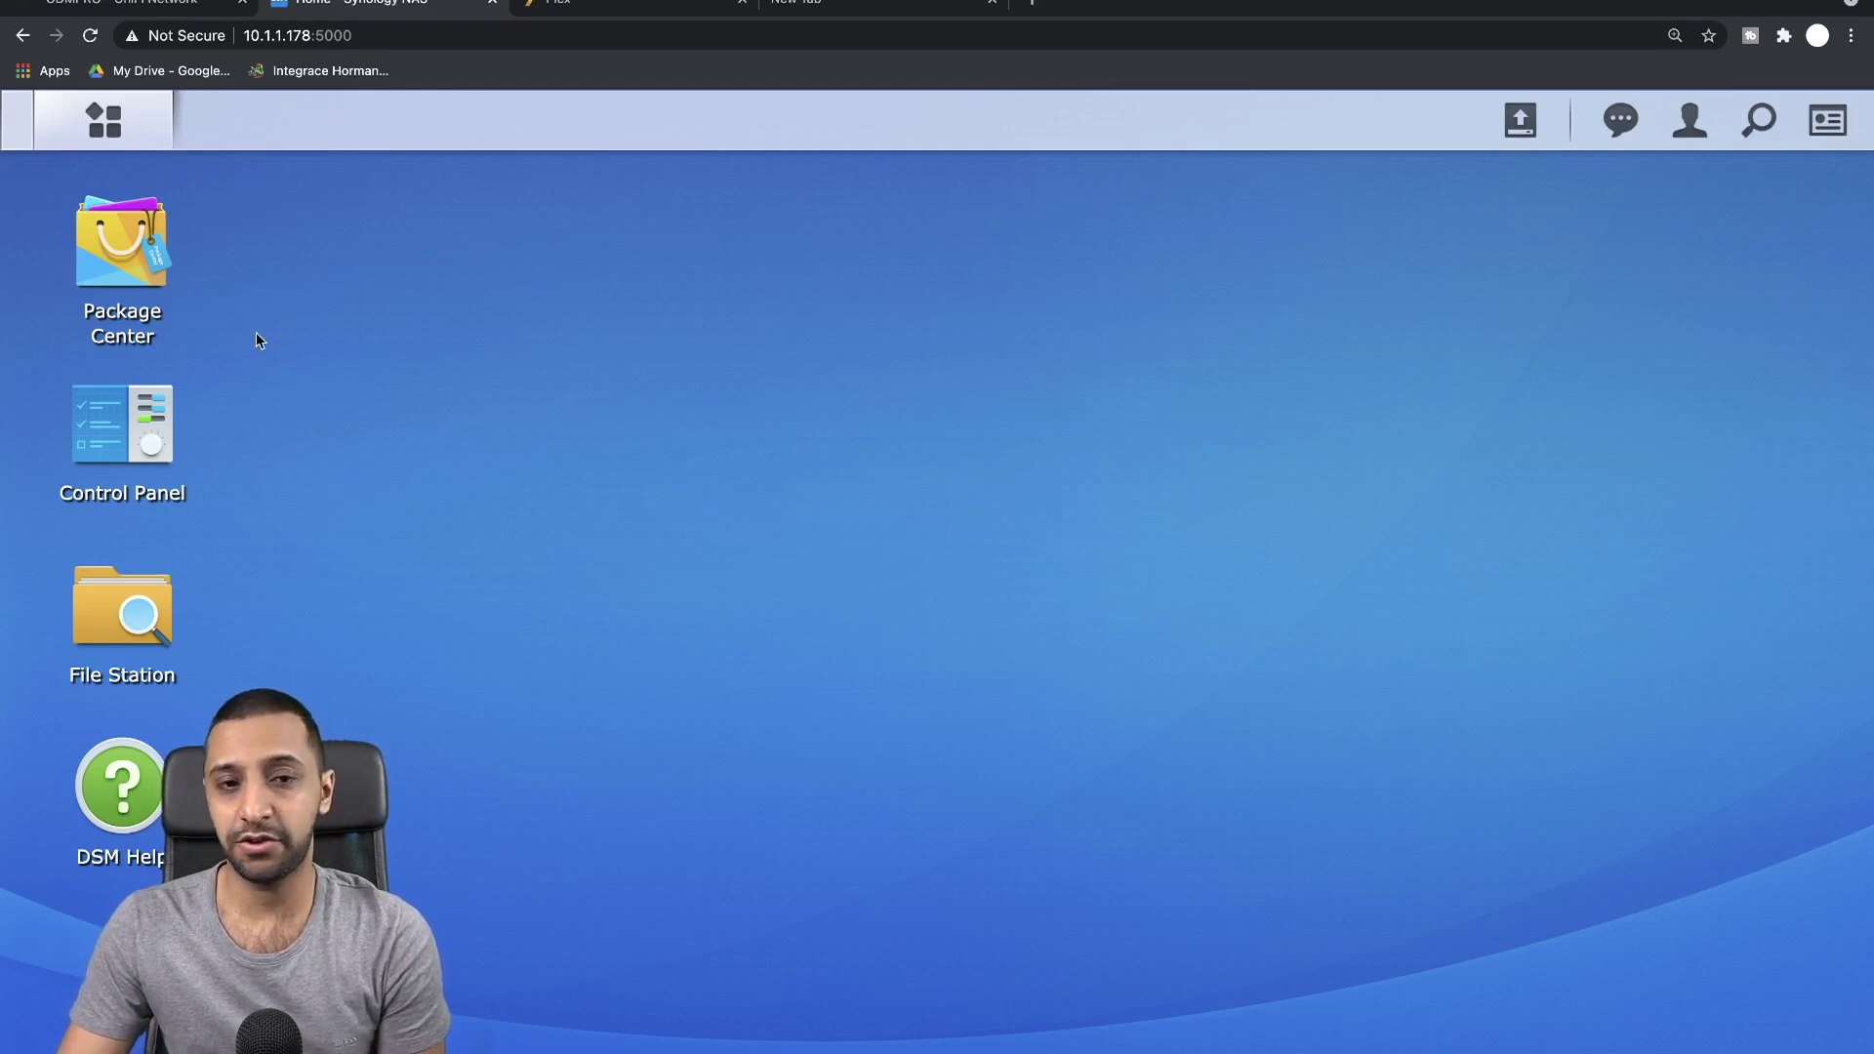
left_click(127, 449)
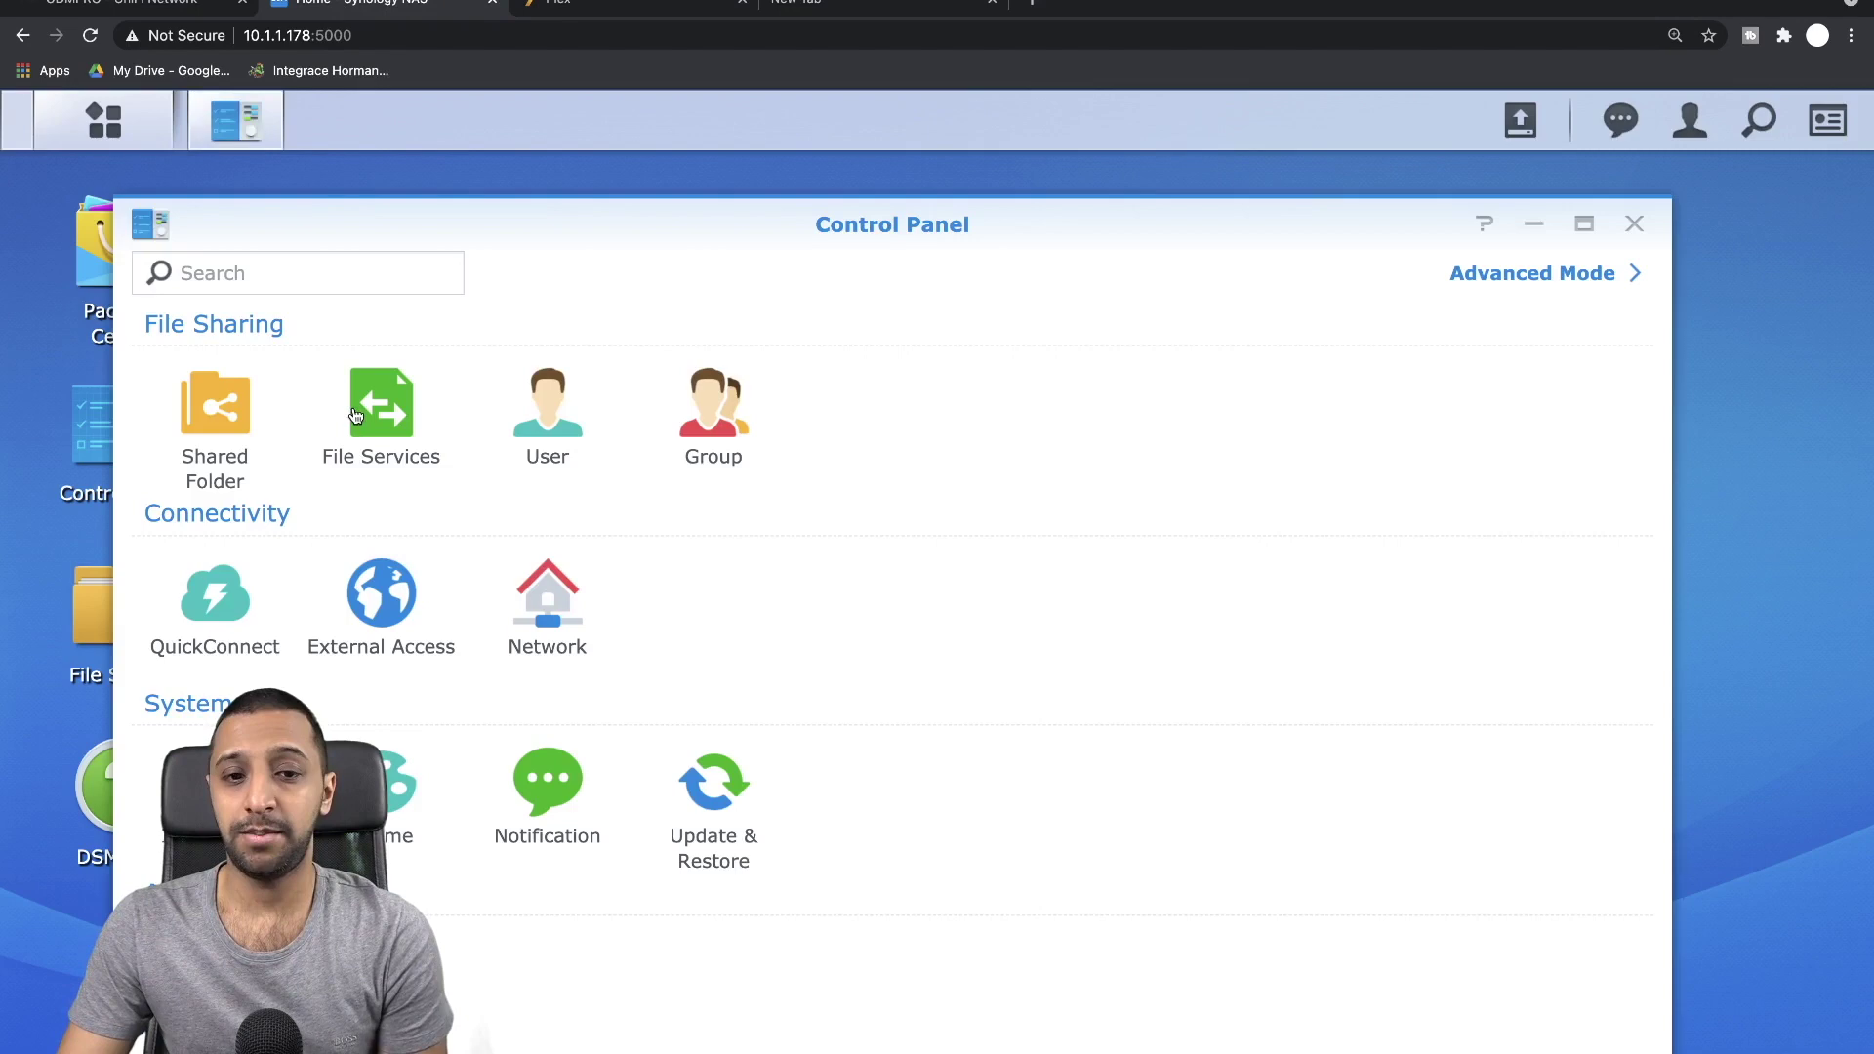
left_click(231, 419)
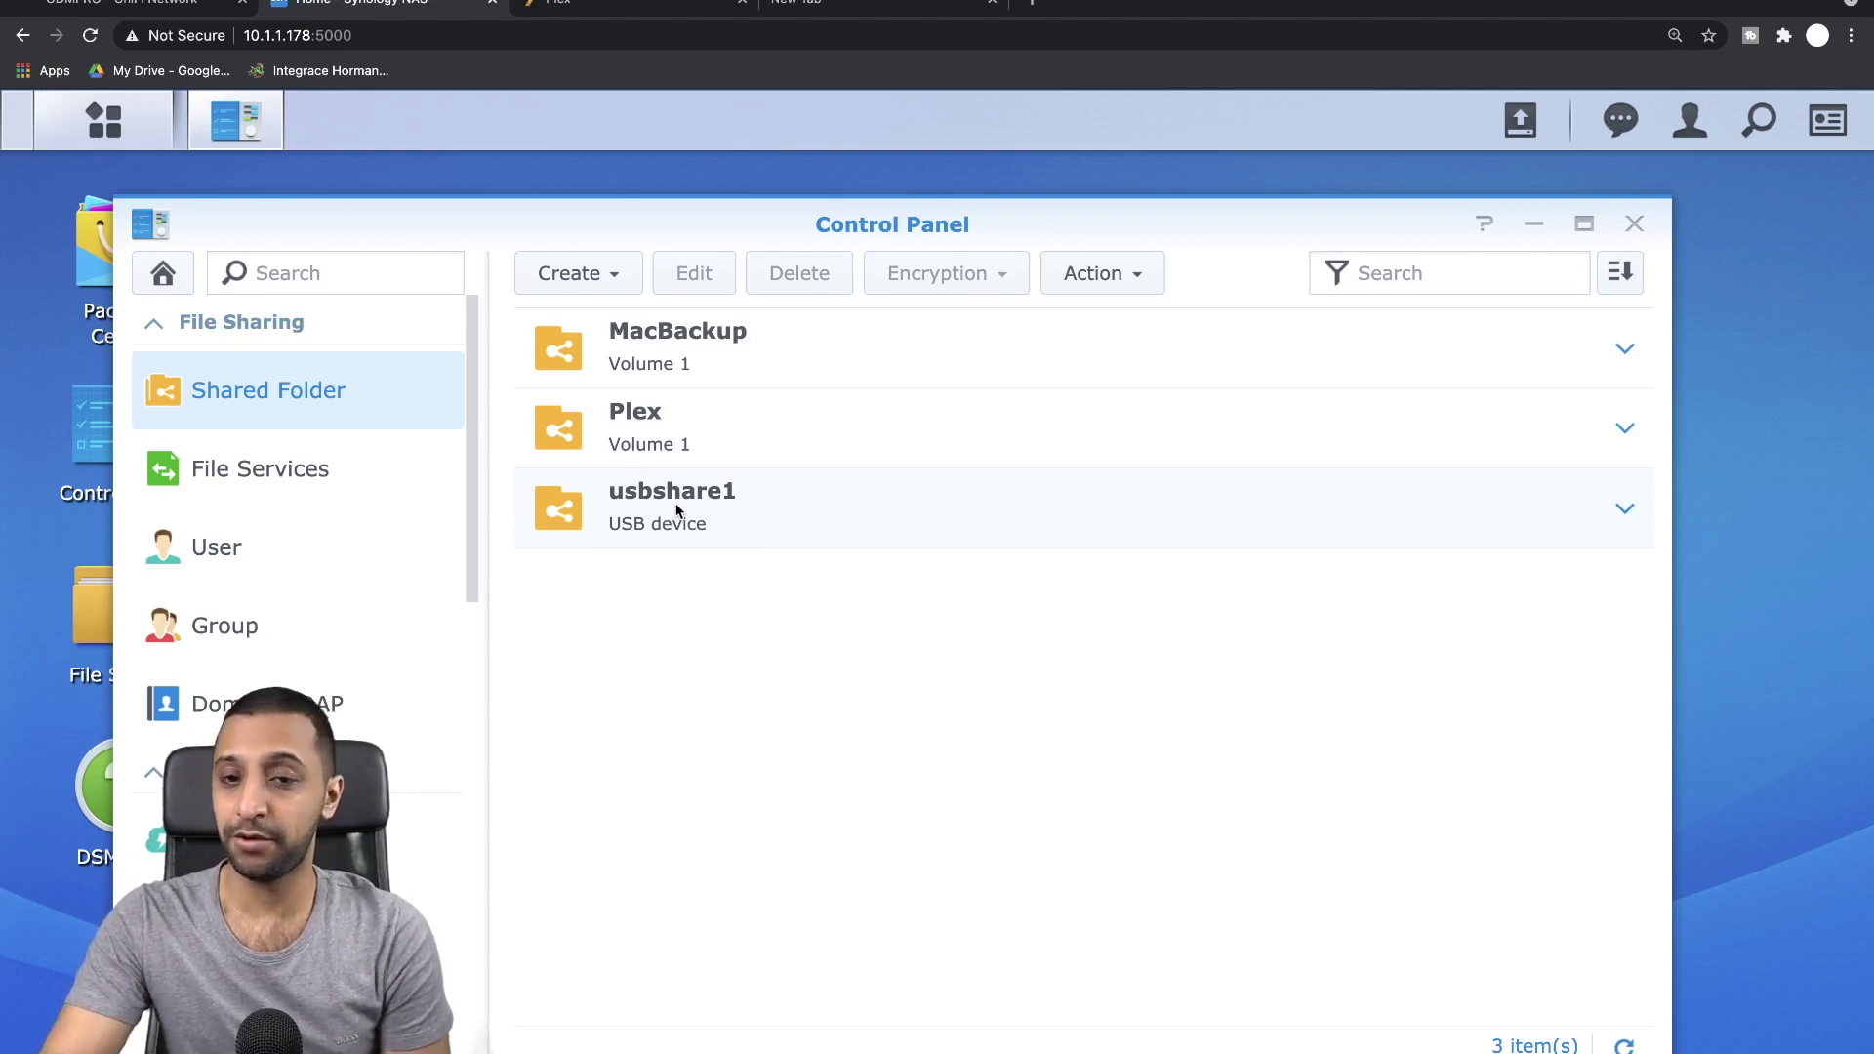
left_click_drag(532, 223, 718, 191)
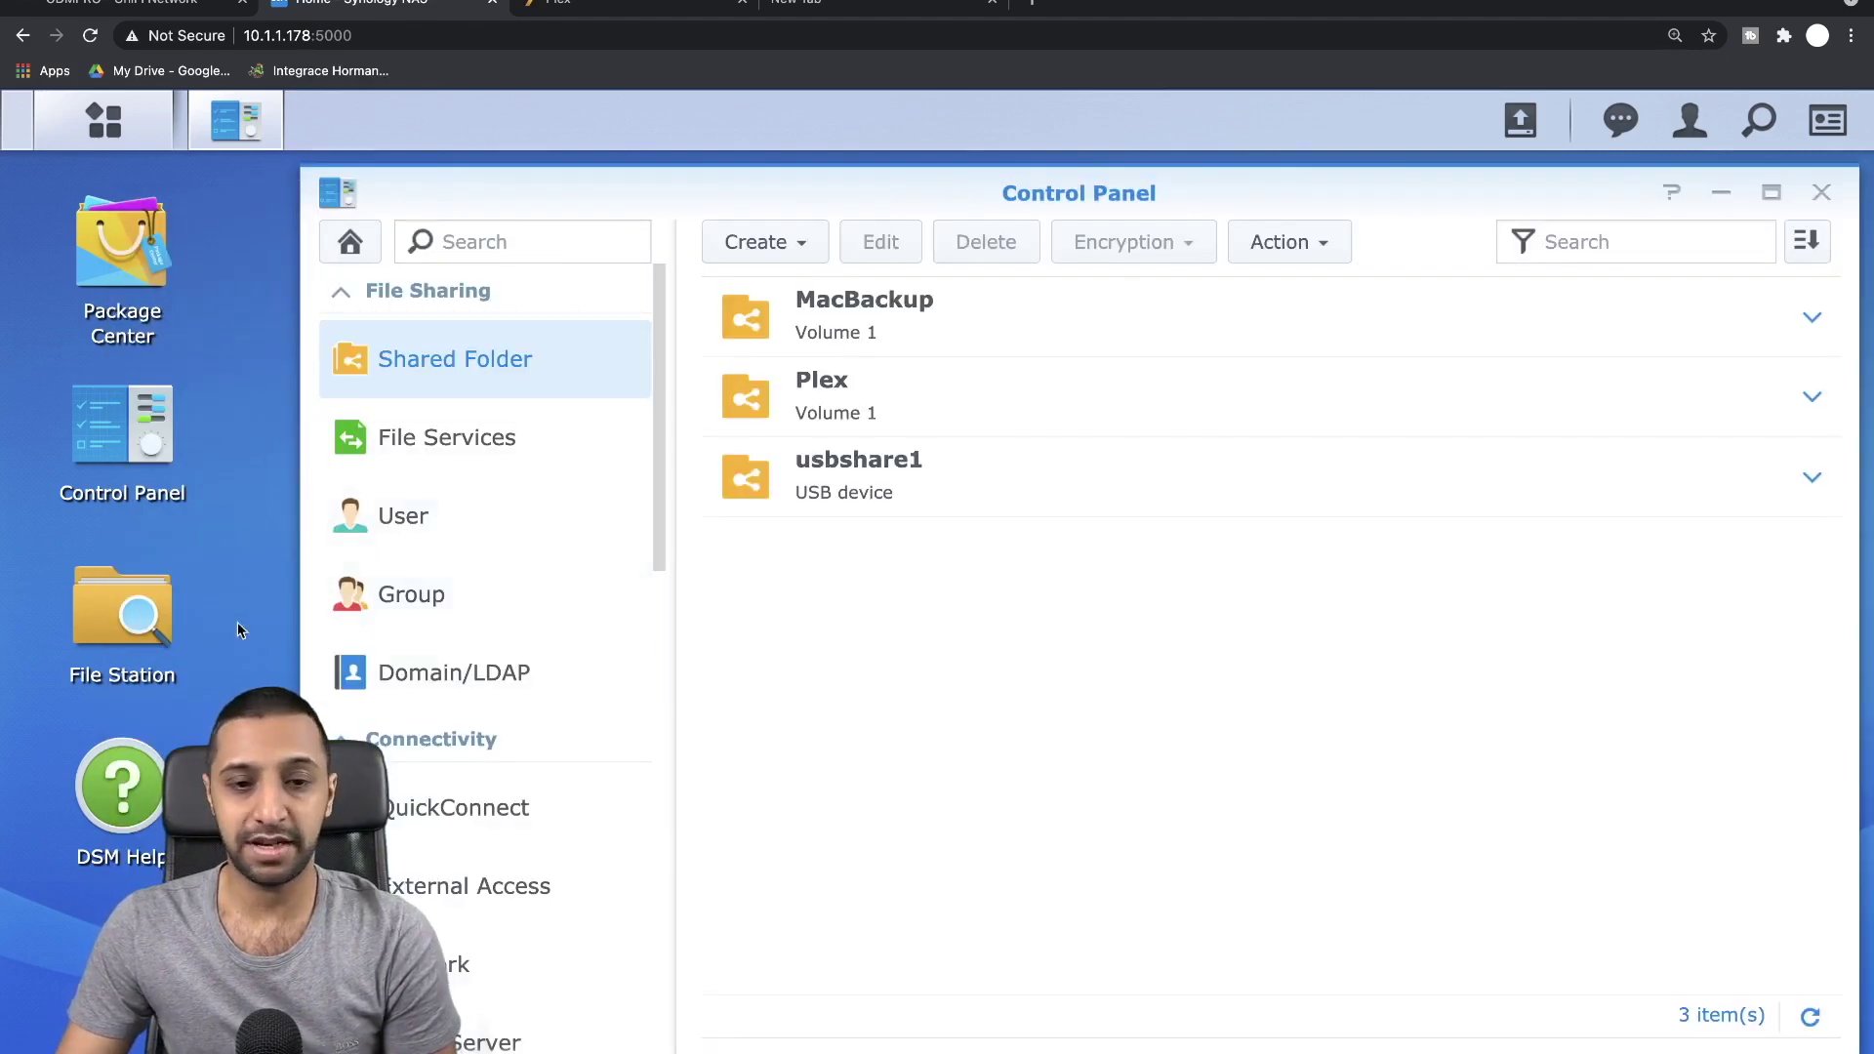
left_click(153, 628)
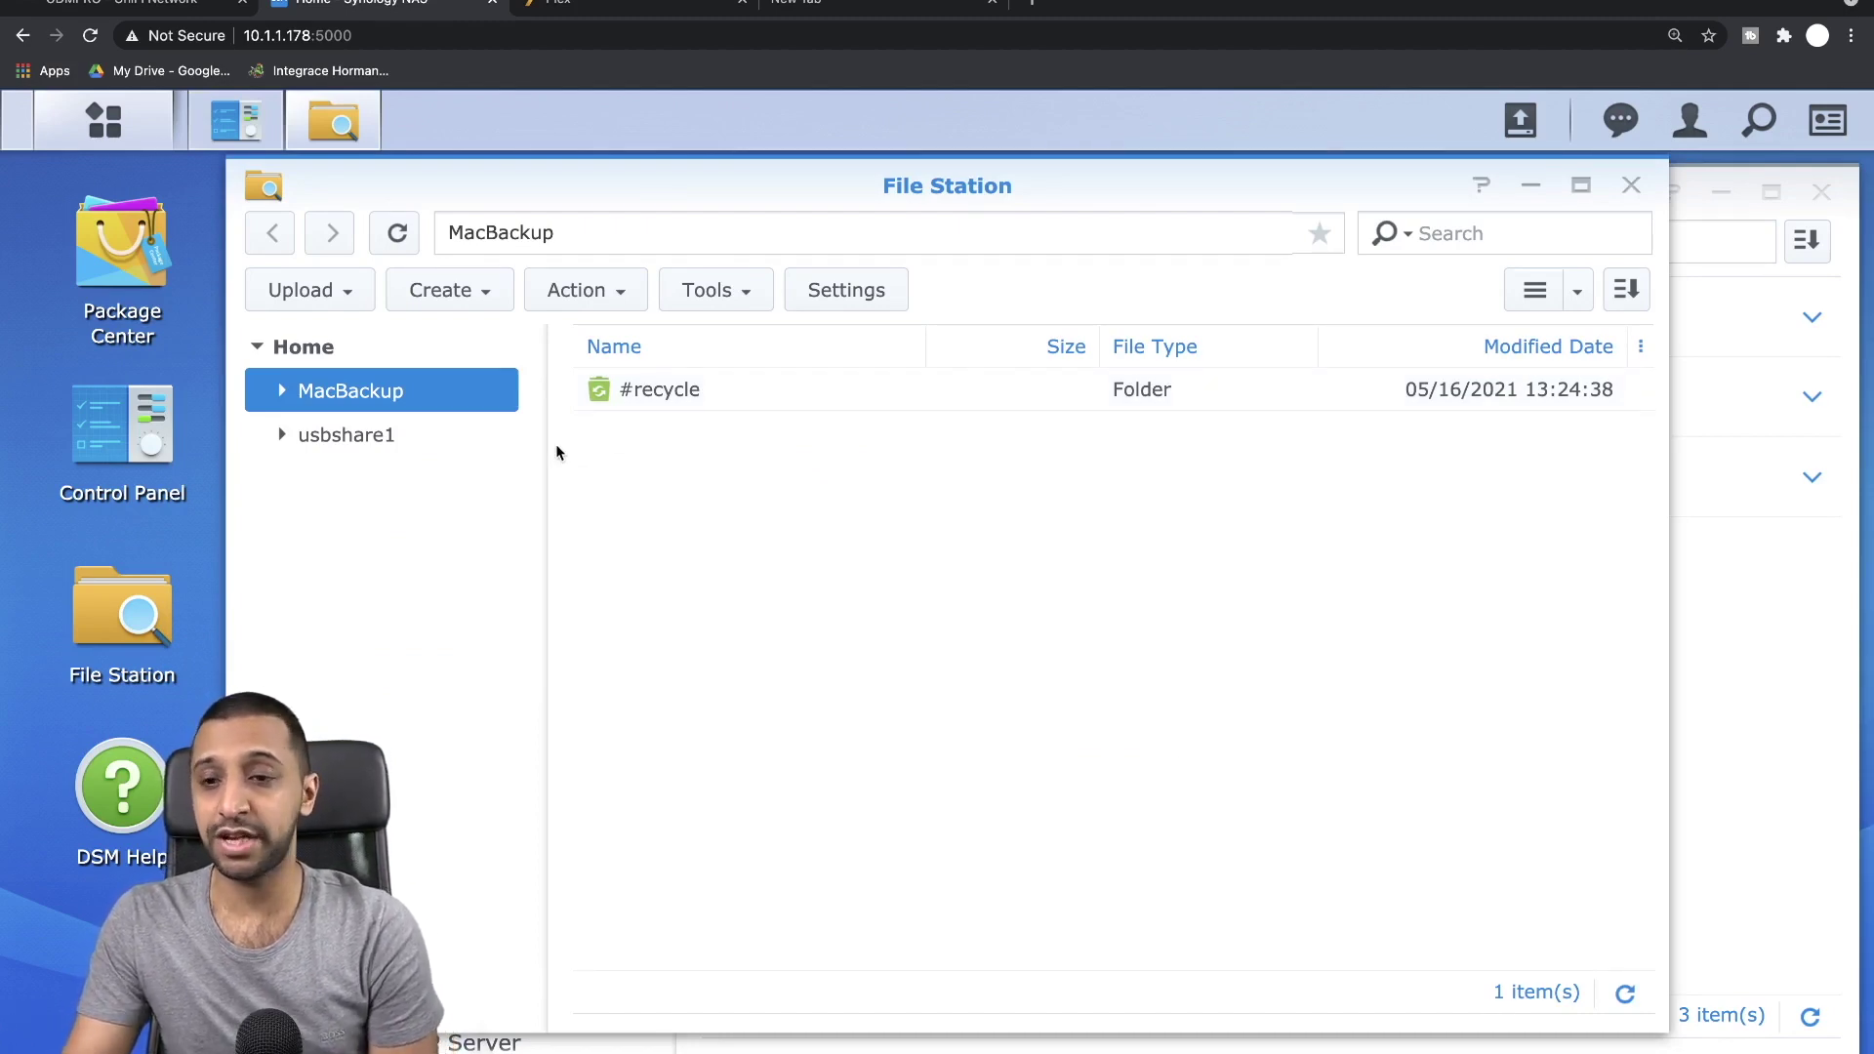
left_click(1740, 630)
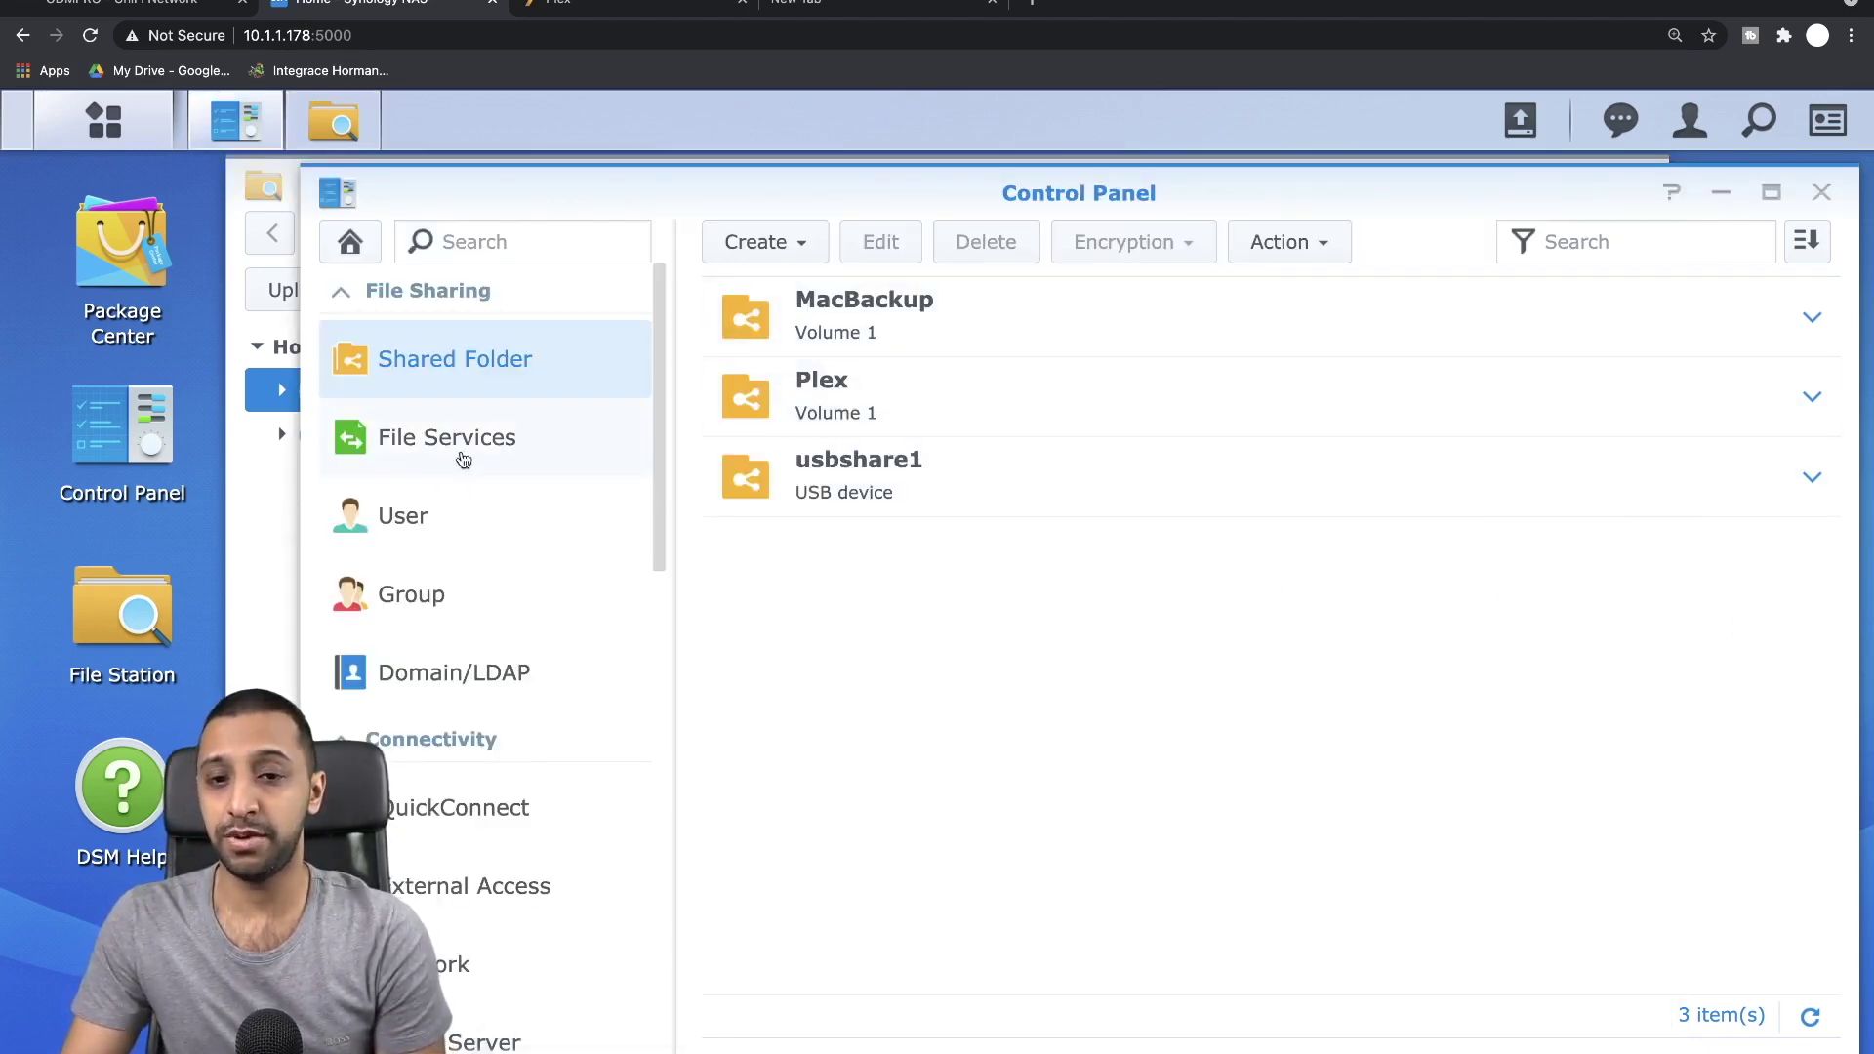
Grant the second local user Read/Write permission on the Plex shared folder
left_click(871, 406)
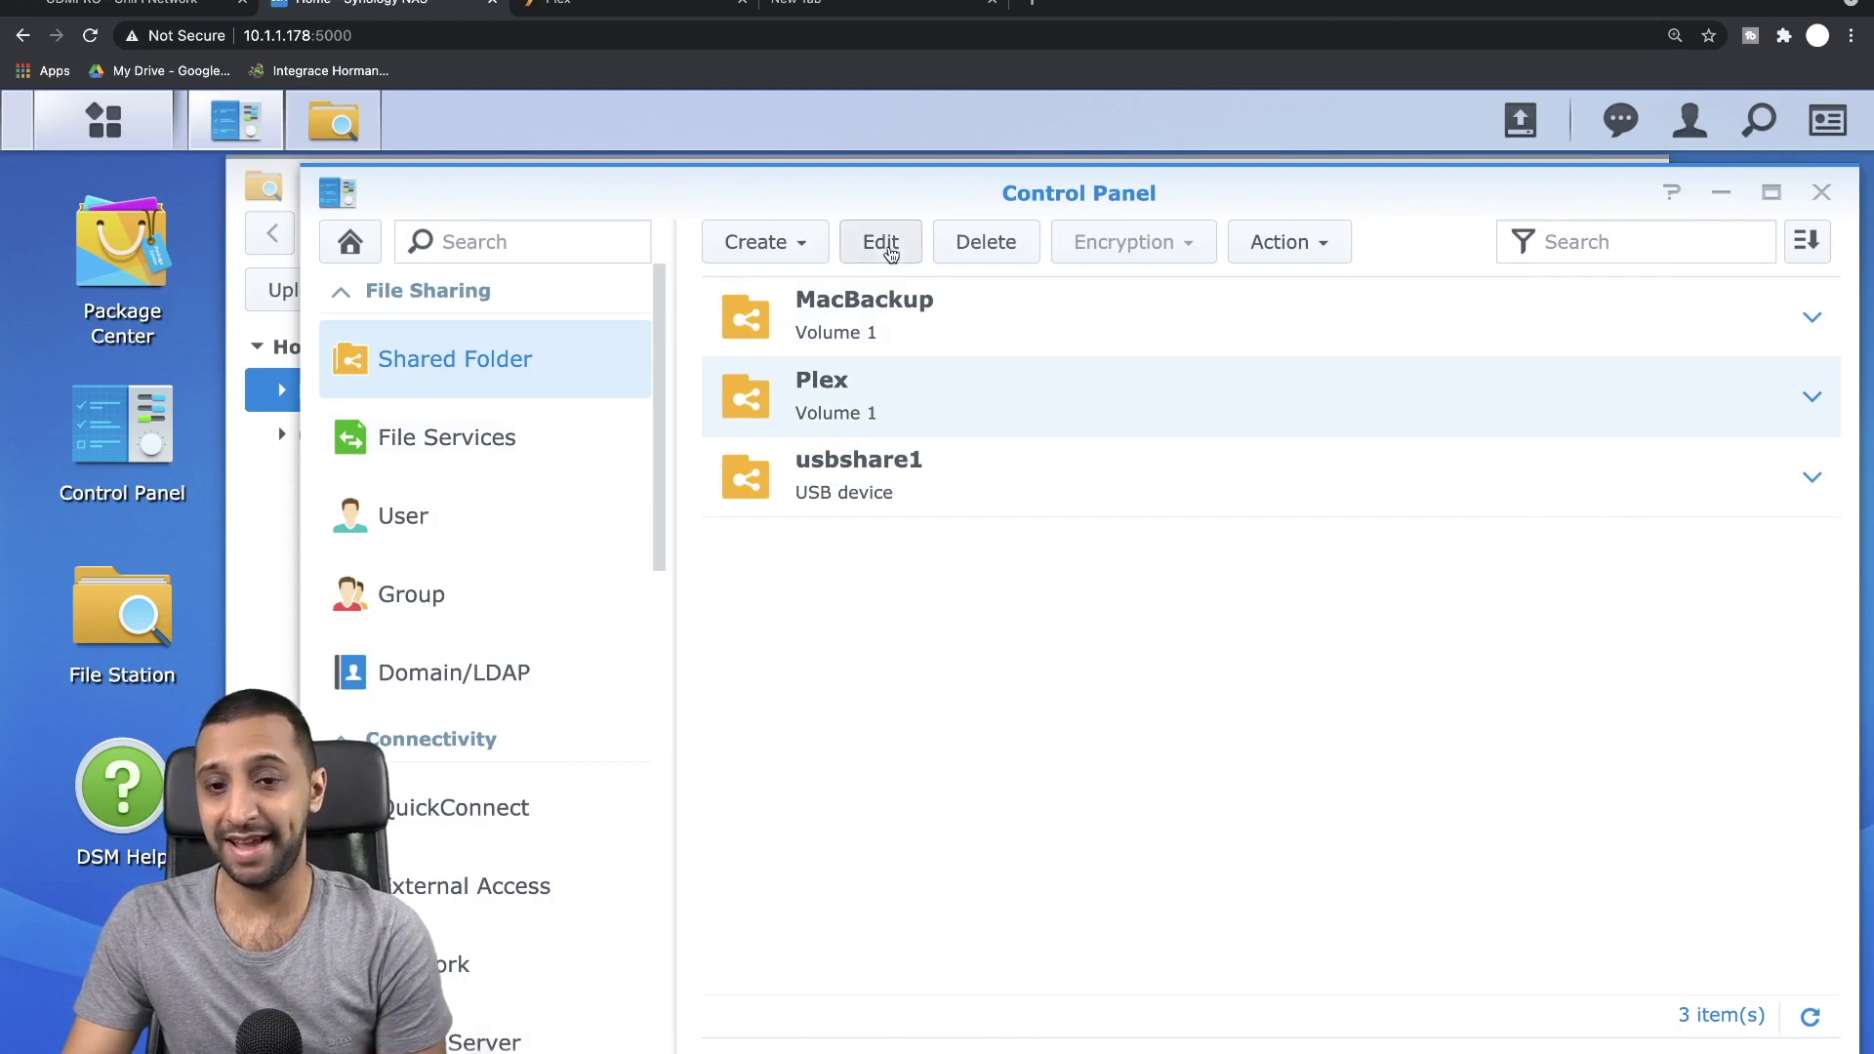
left_click(883, 243)
left_click(917, 252)
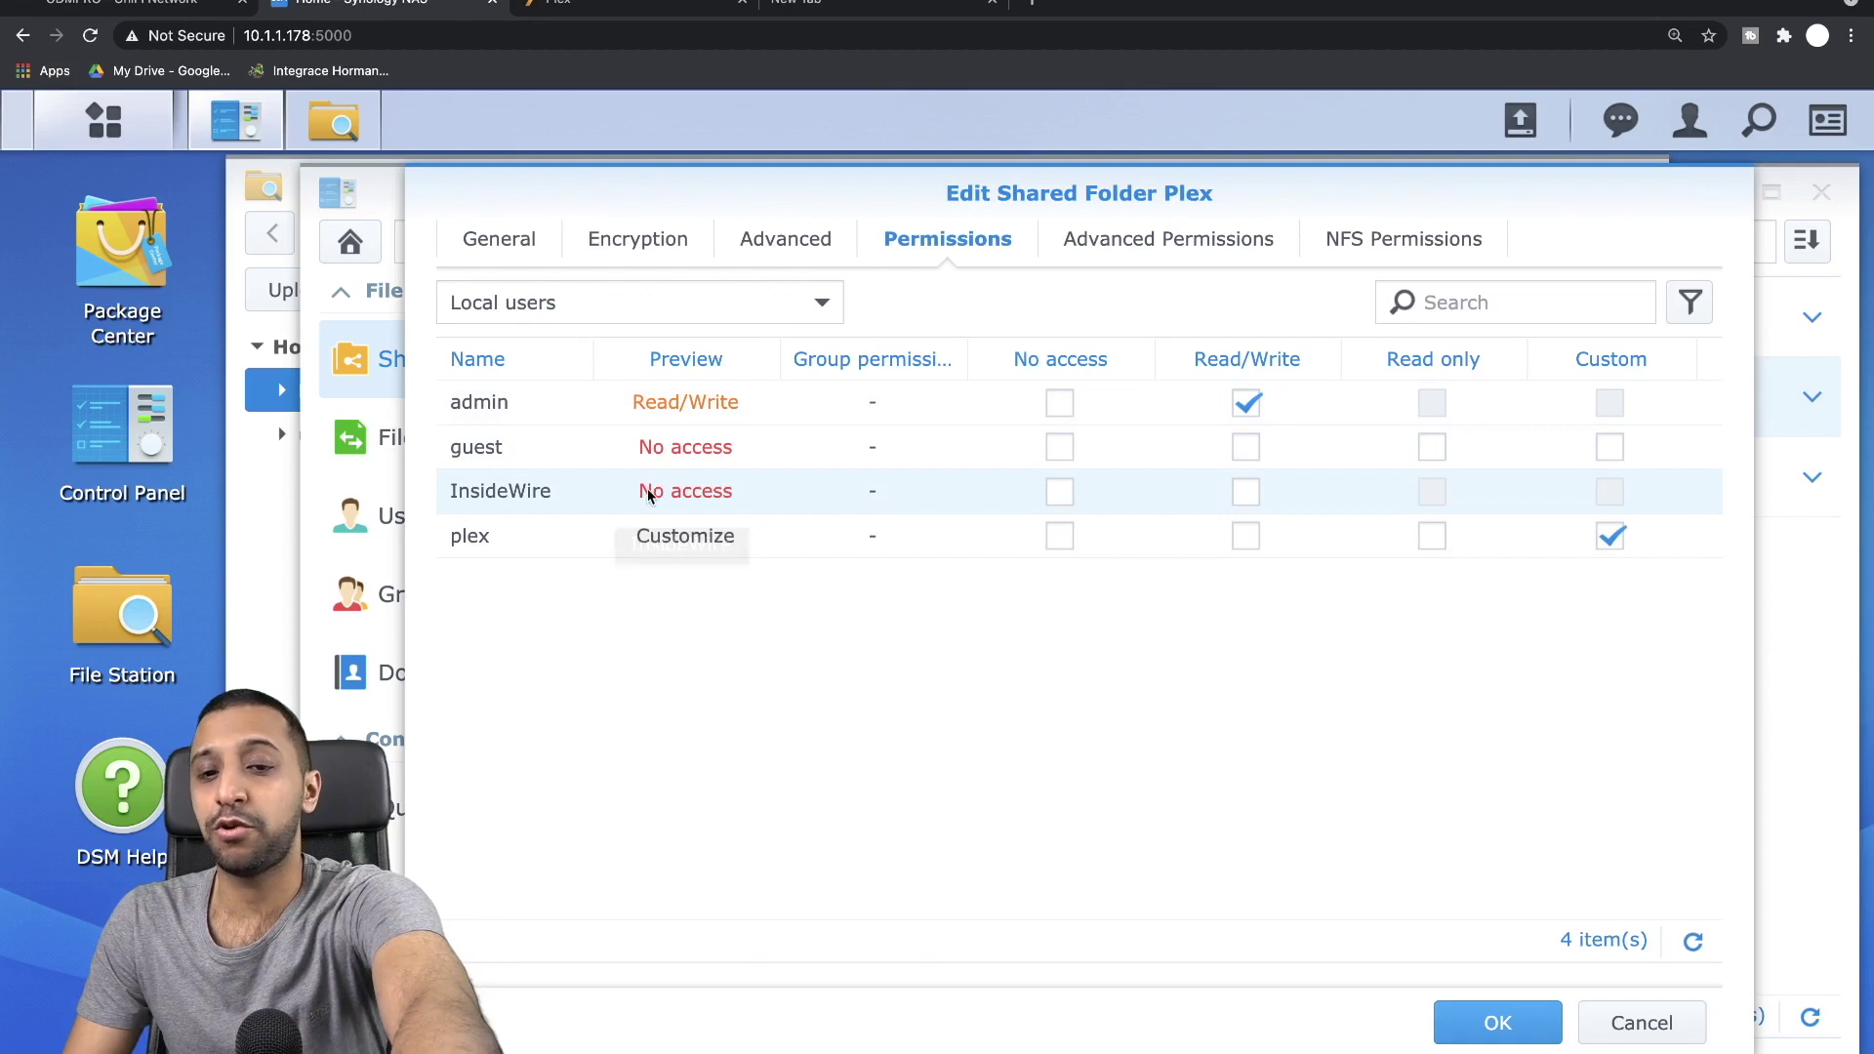
left_click(1245, 493)
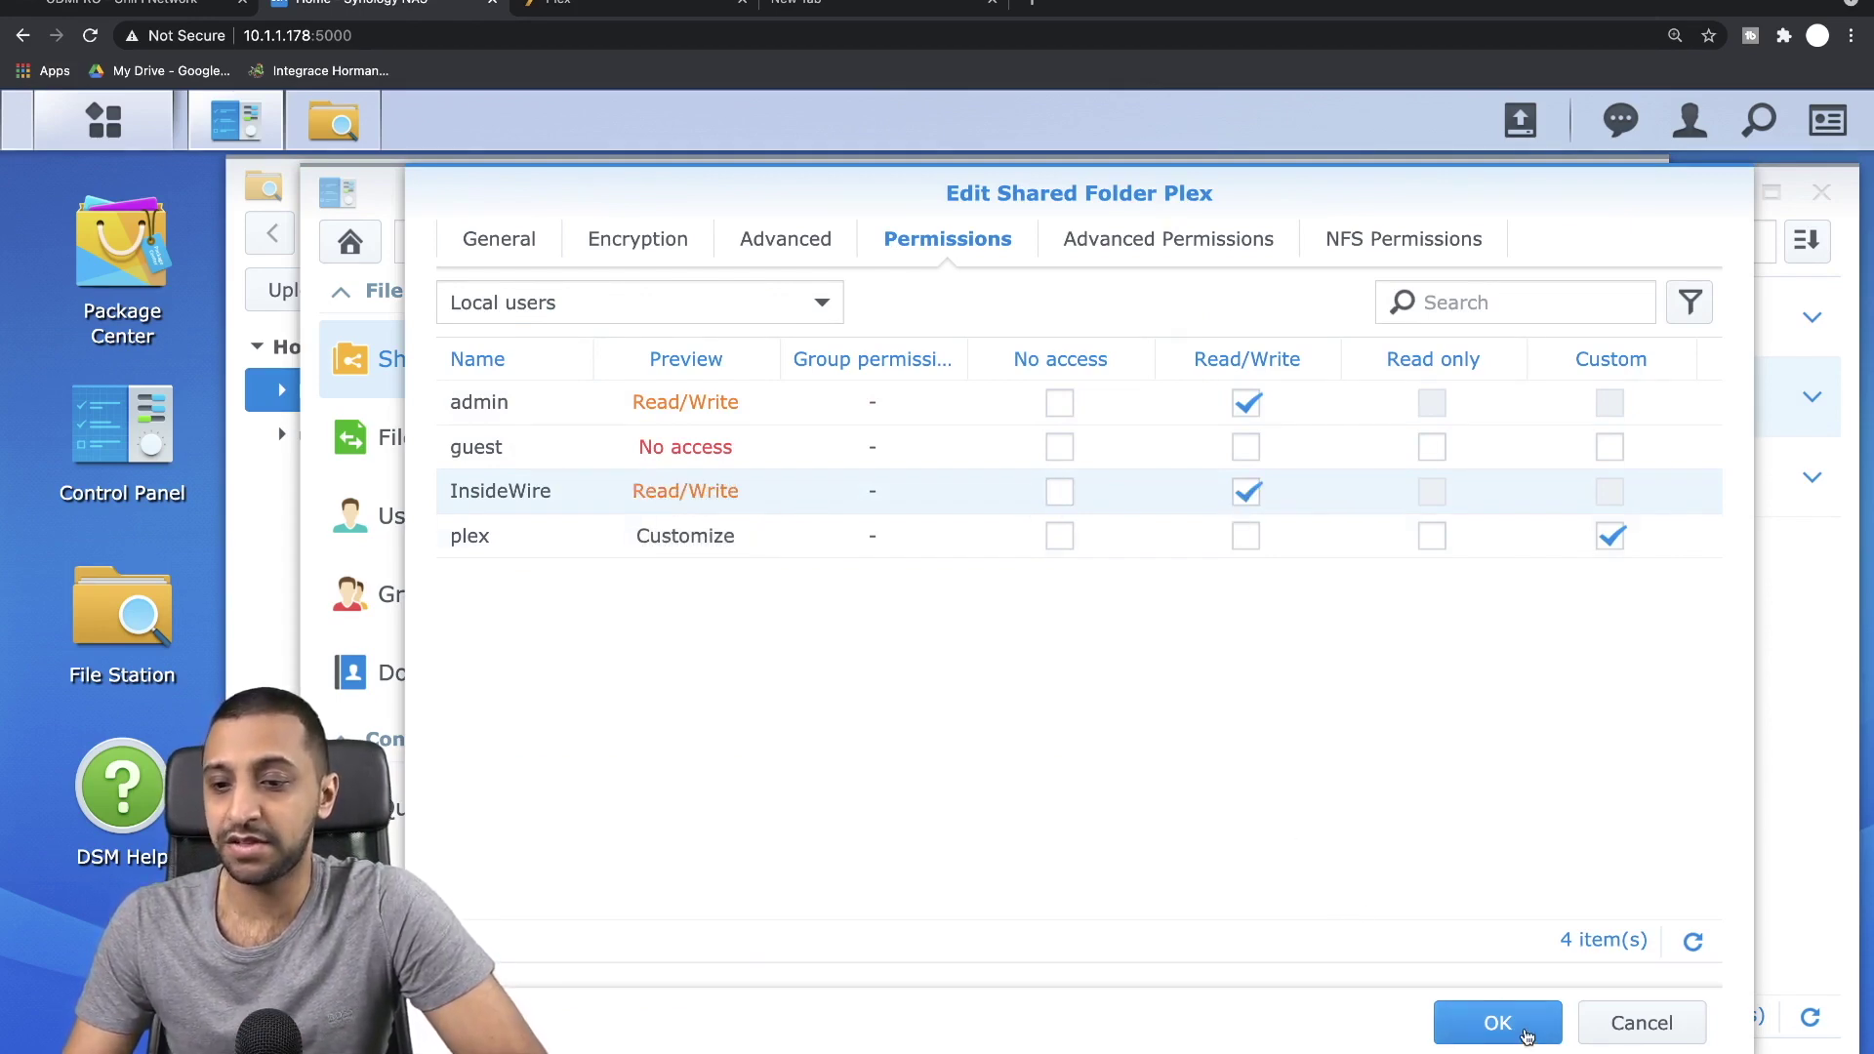
left_click(1528, 1020)
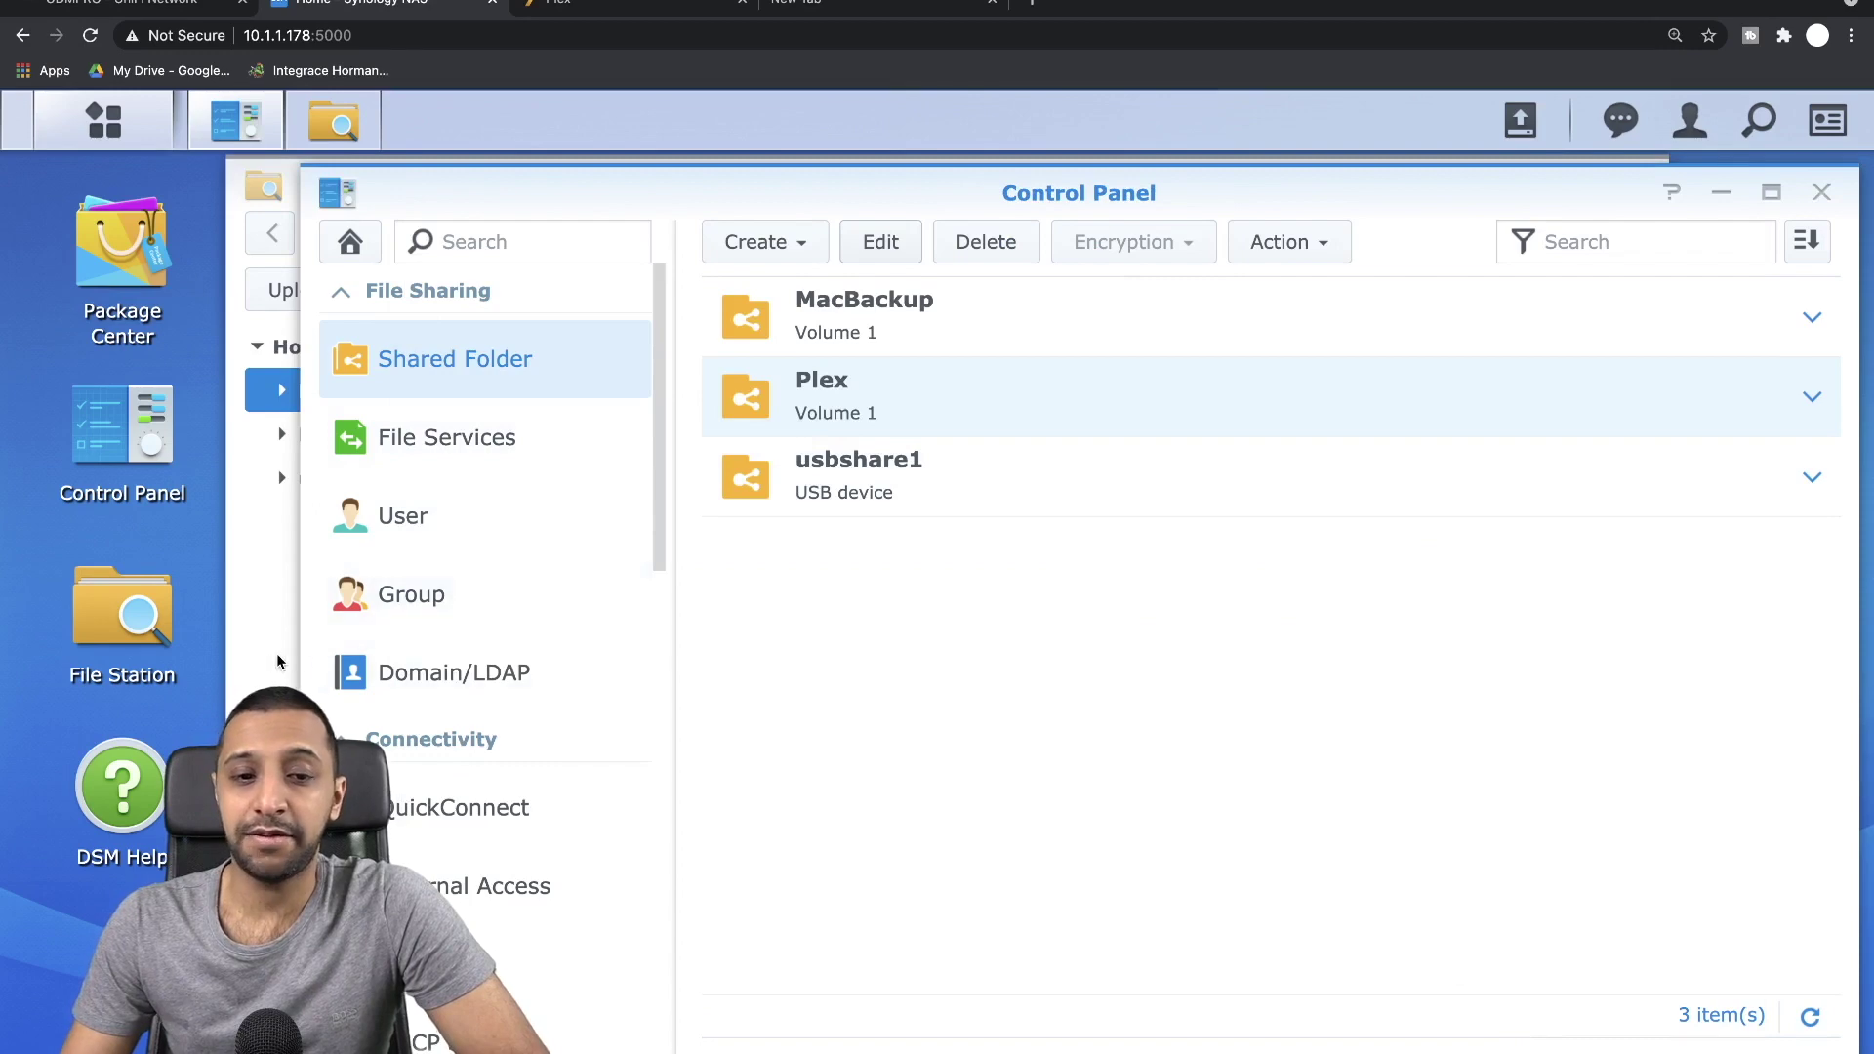
left_click(283, 508)
Create a Content folder inside Plex/Library and open it
left_click(293, 439)
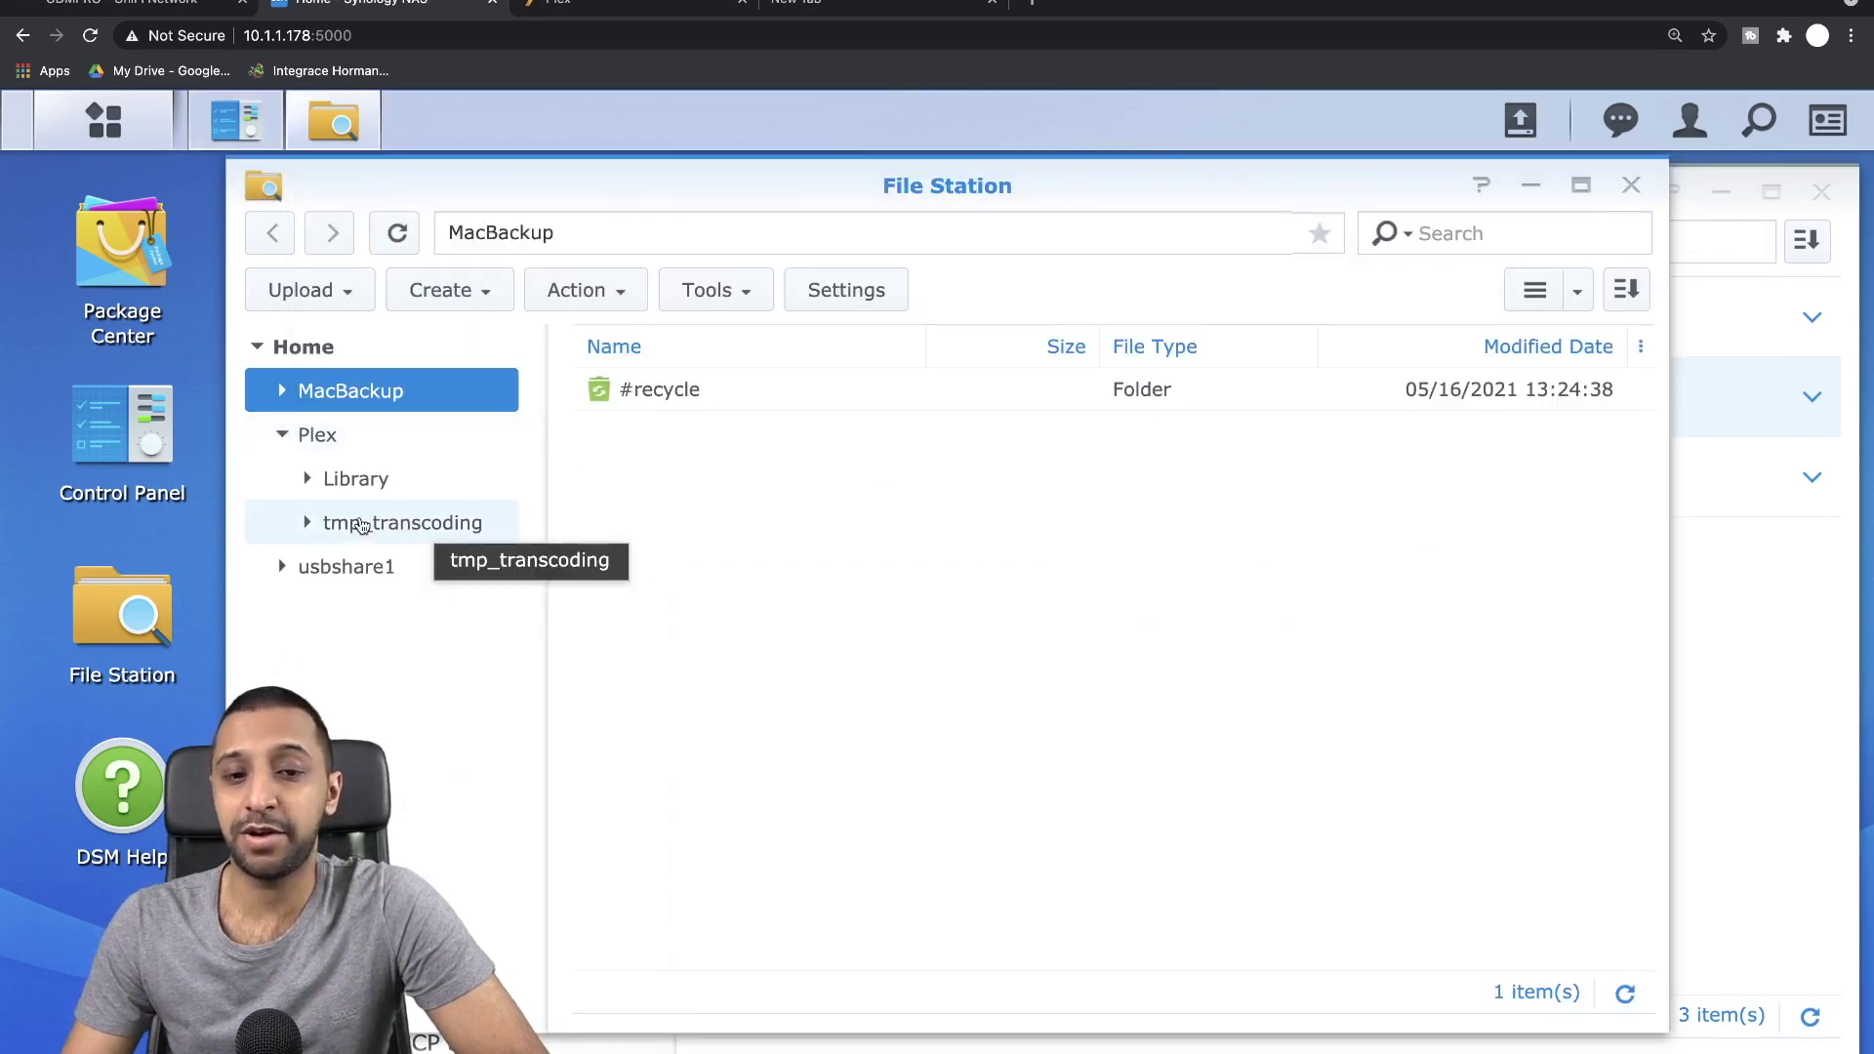
left_click(343, 451)
left_click(330, 480)
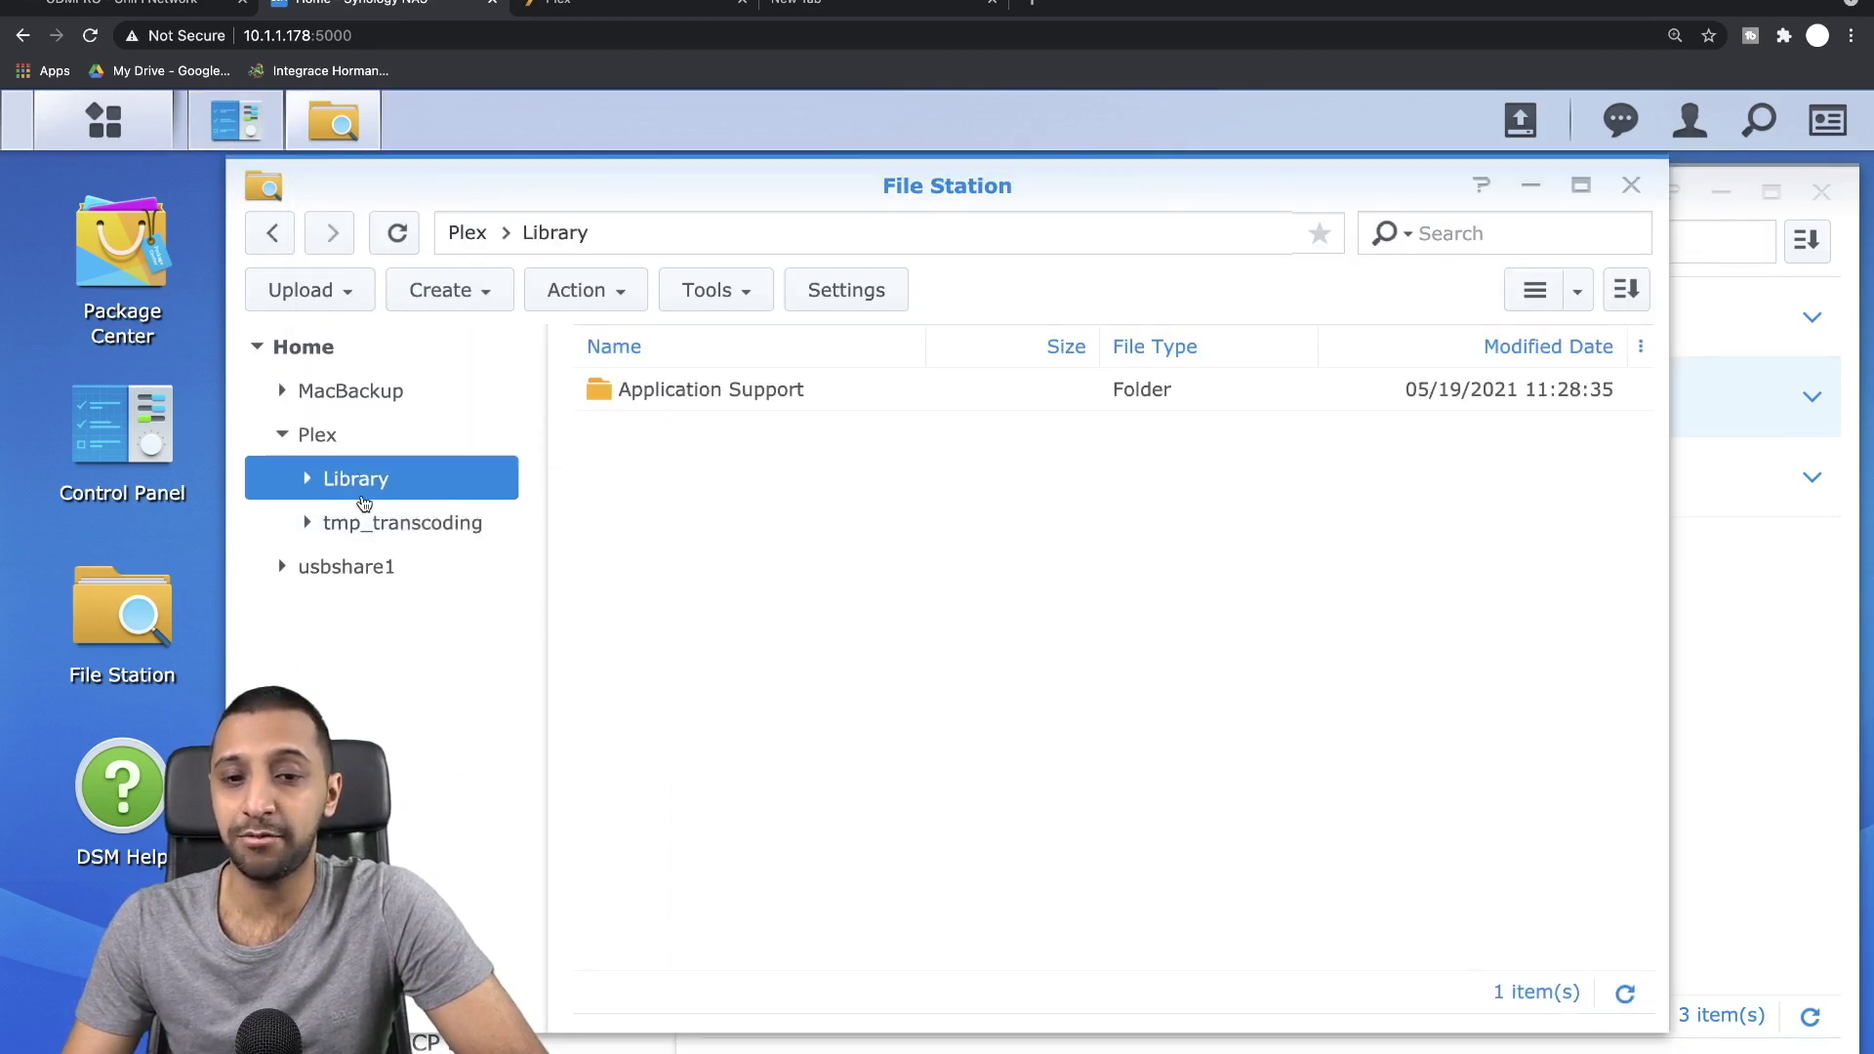
left_click(306, 479)
right_click(367, 481)
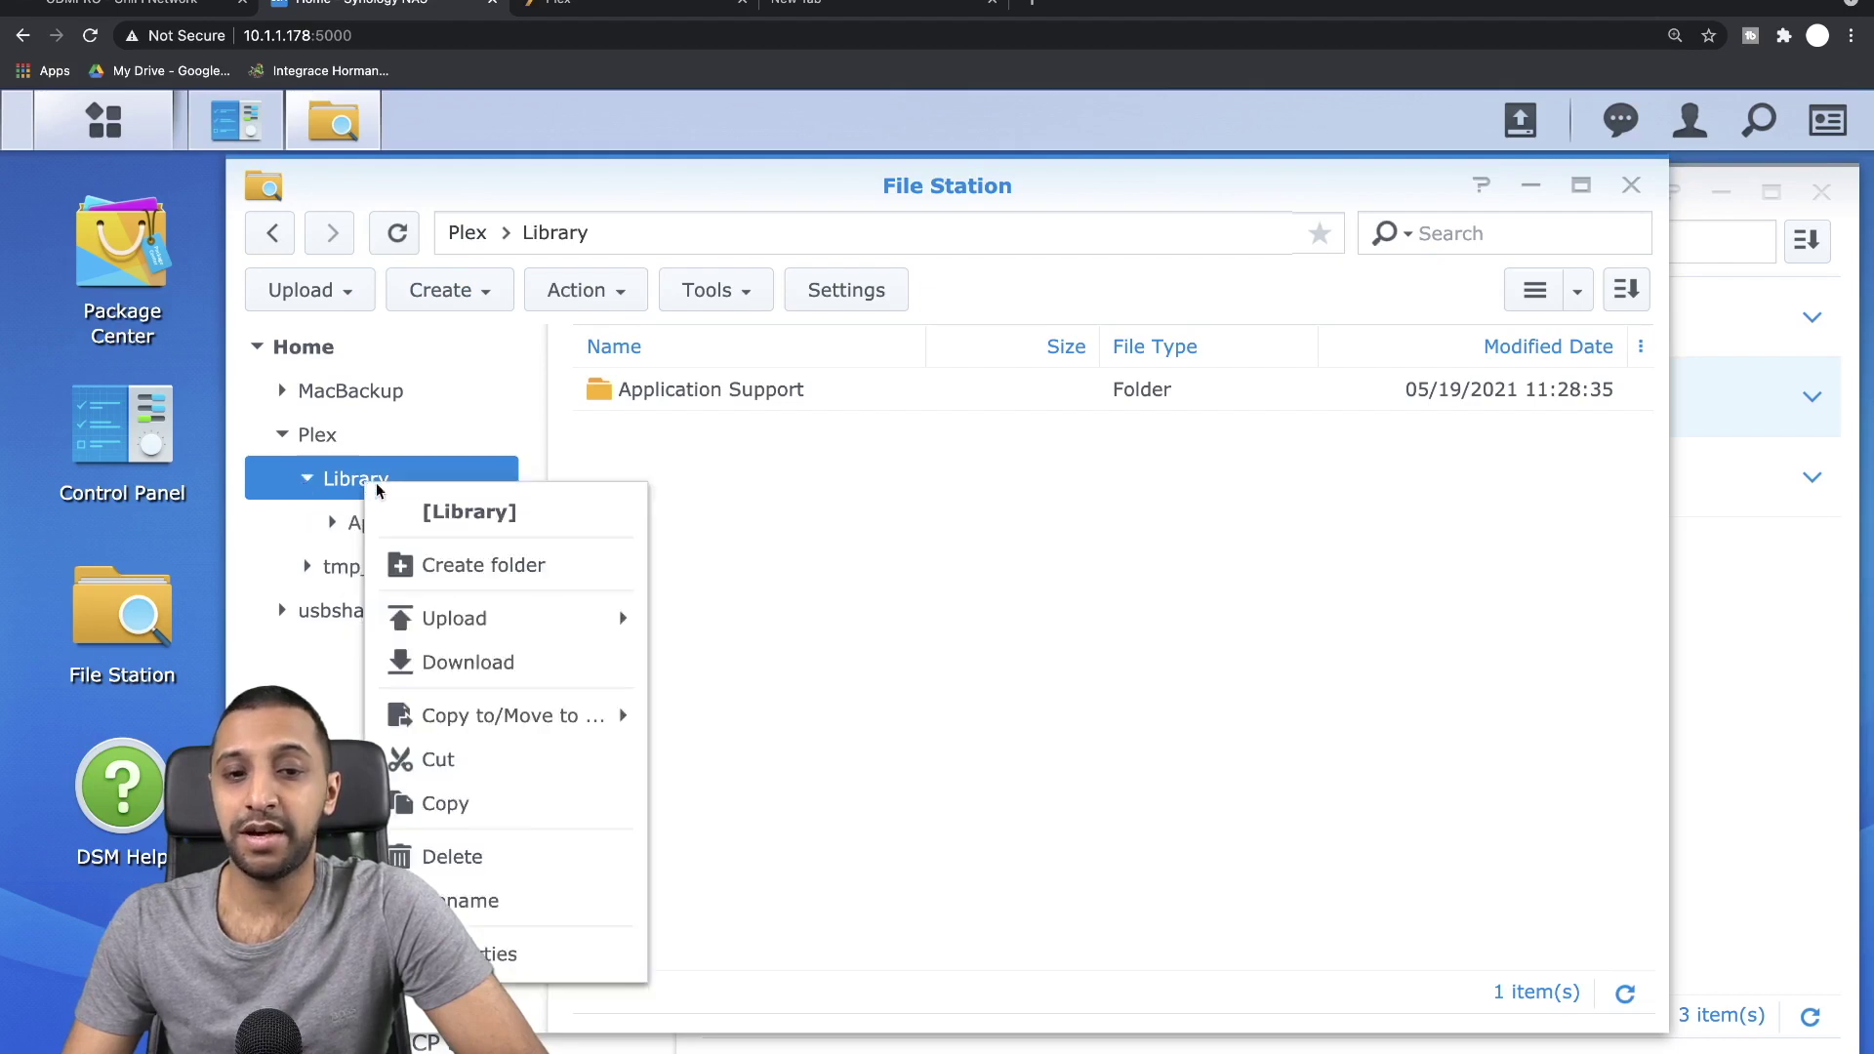
left_click(518, 556)
type("Content")
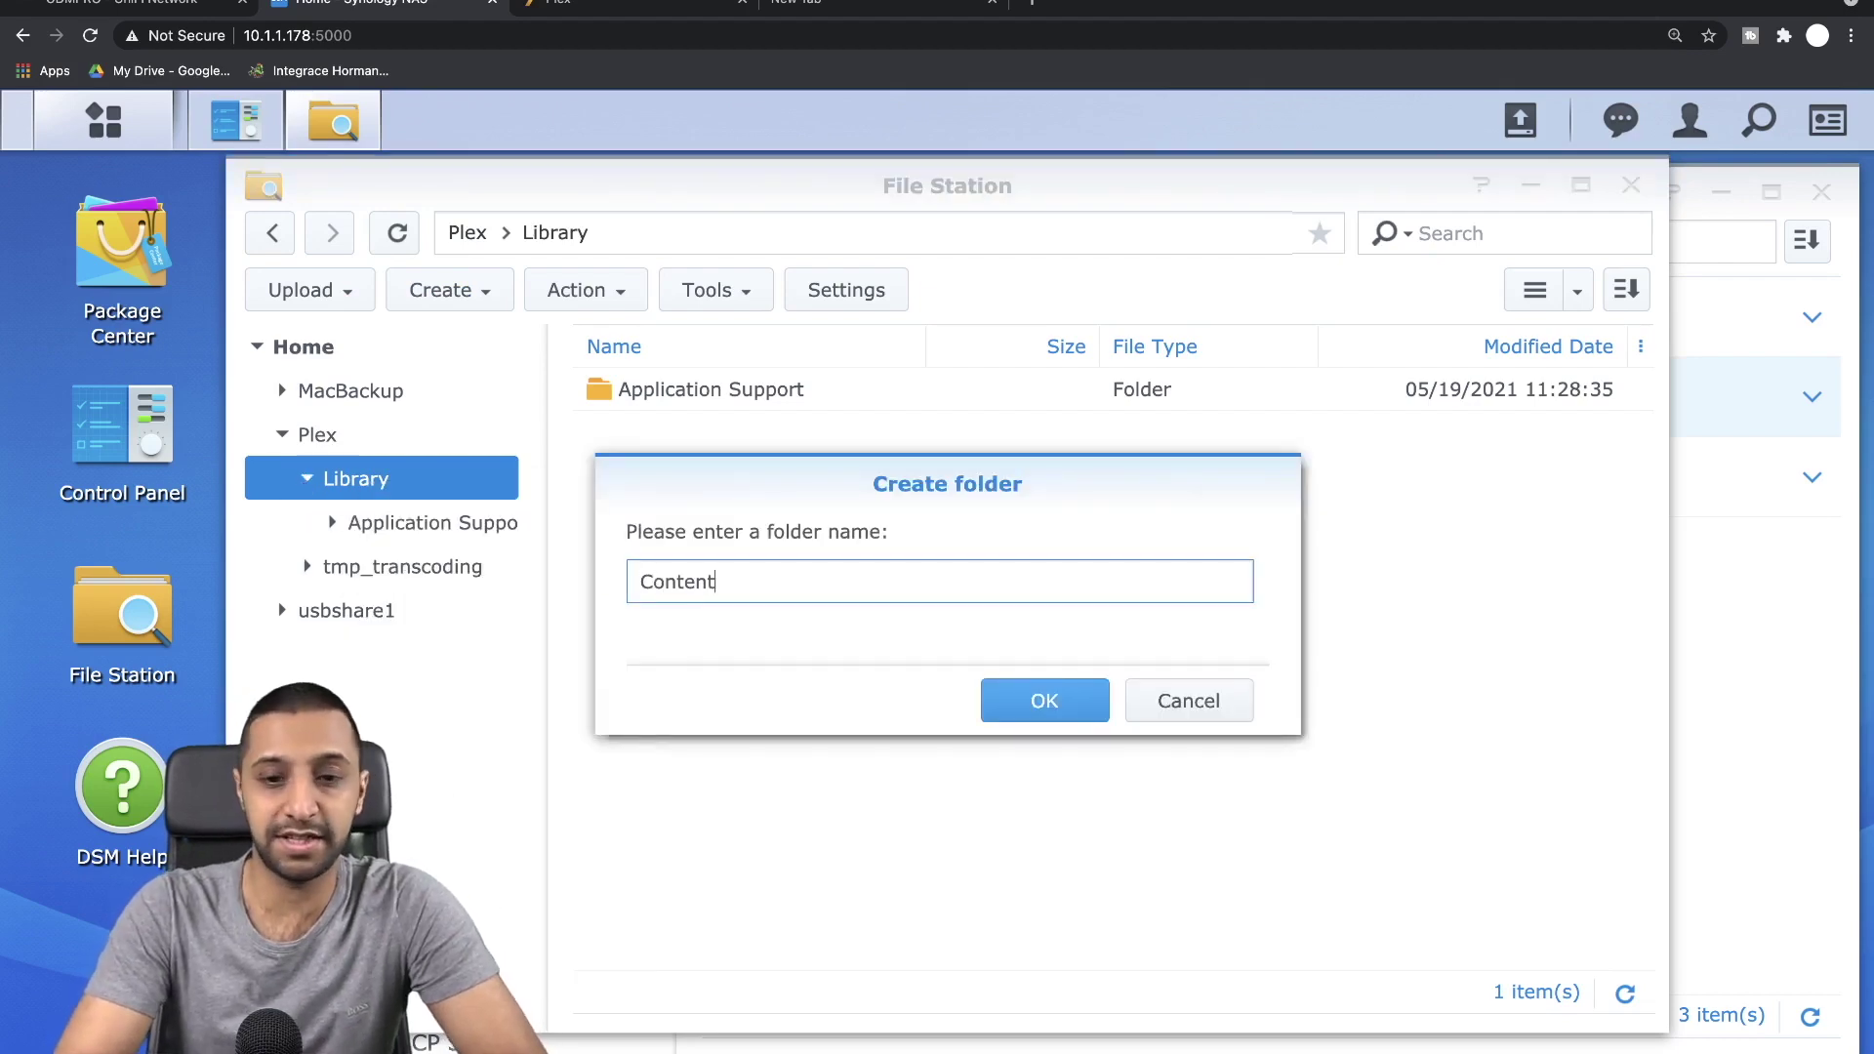
key("Return")
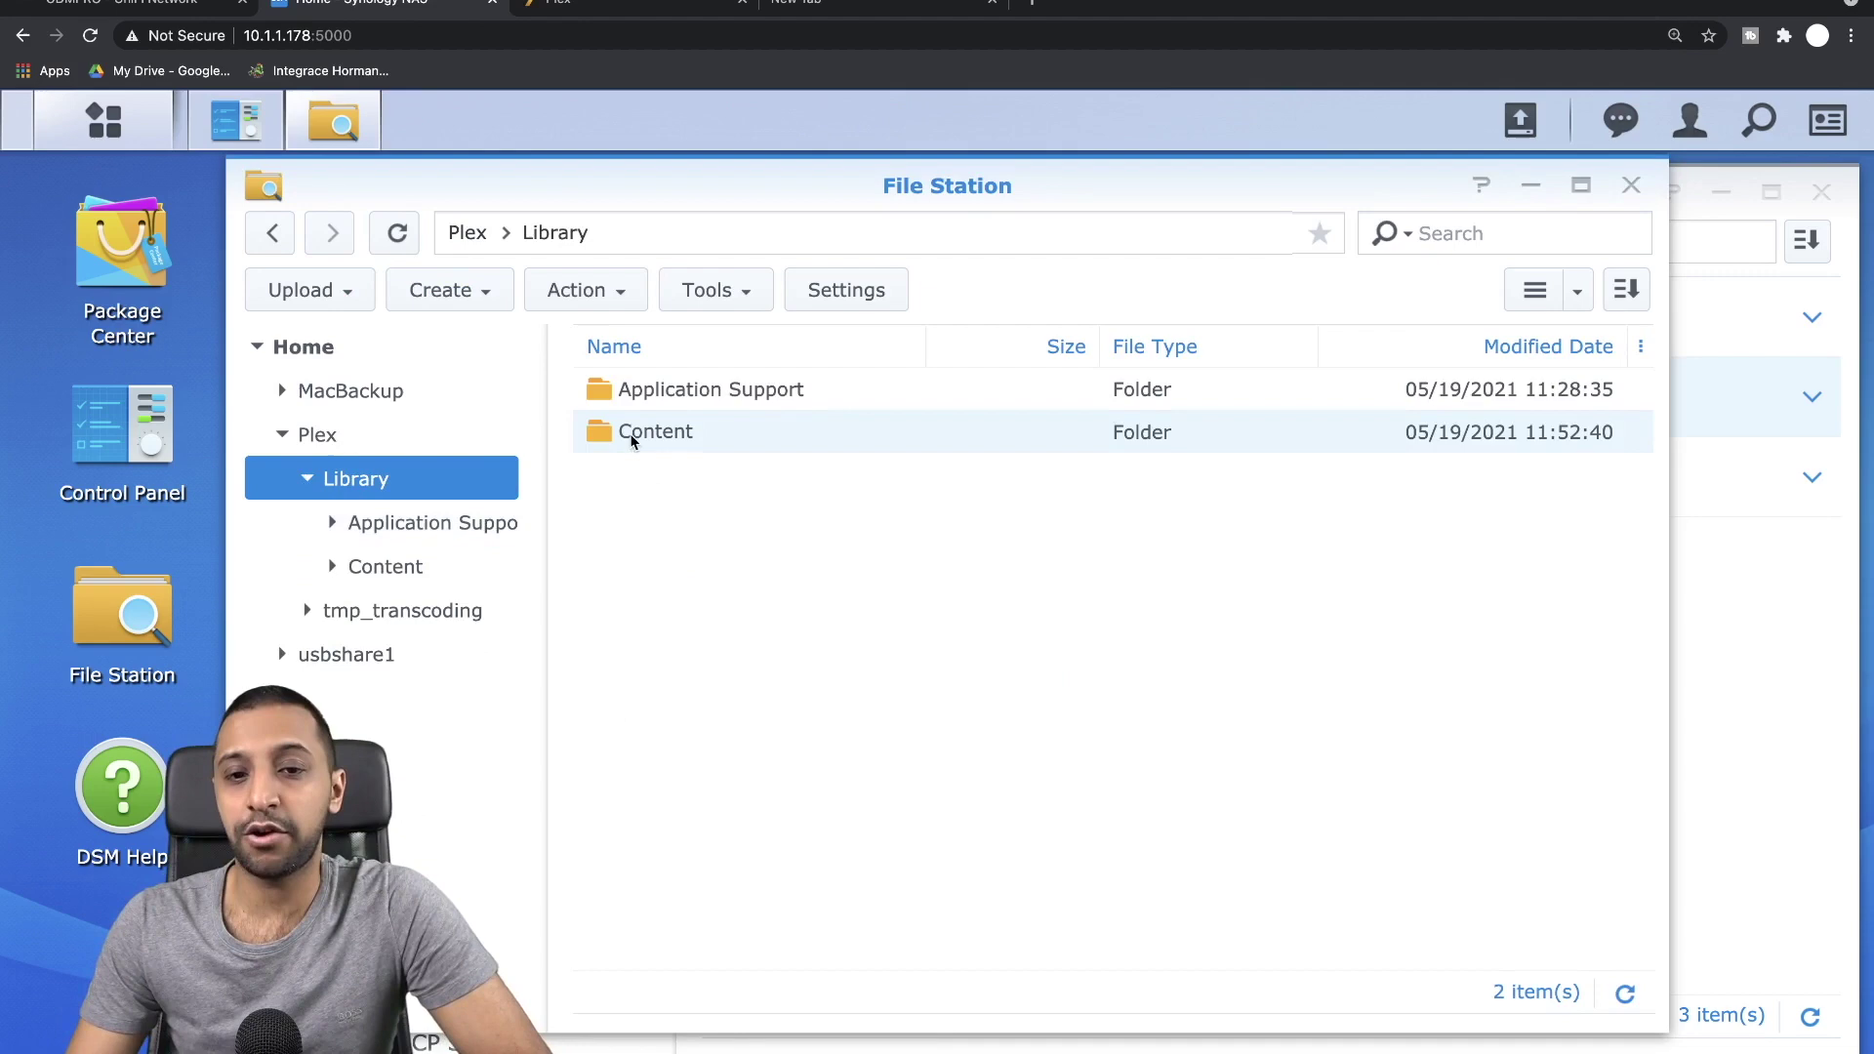
double_click(628, 431)
Create the Movies, TV Shows and IW Videos subfolders inside Content
right_click(657, 383)
left_click(785, 603)
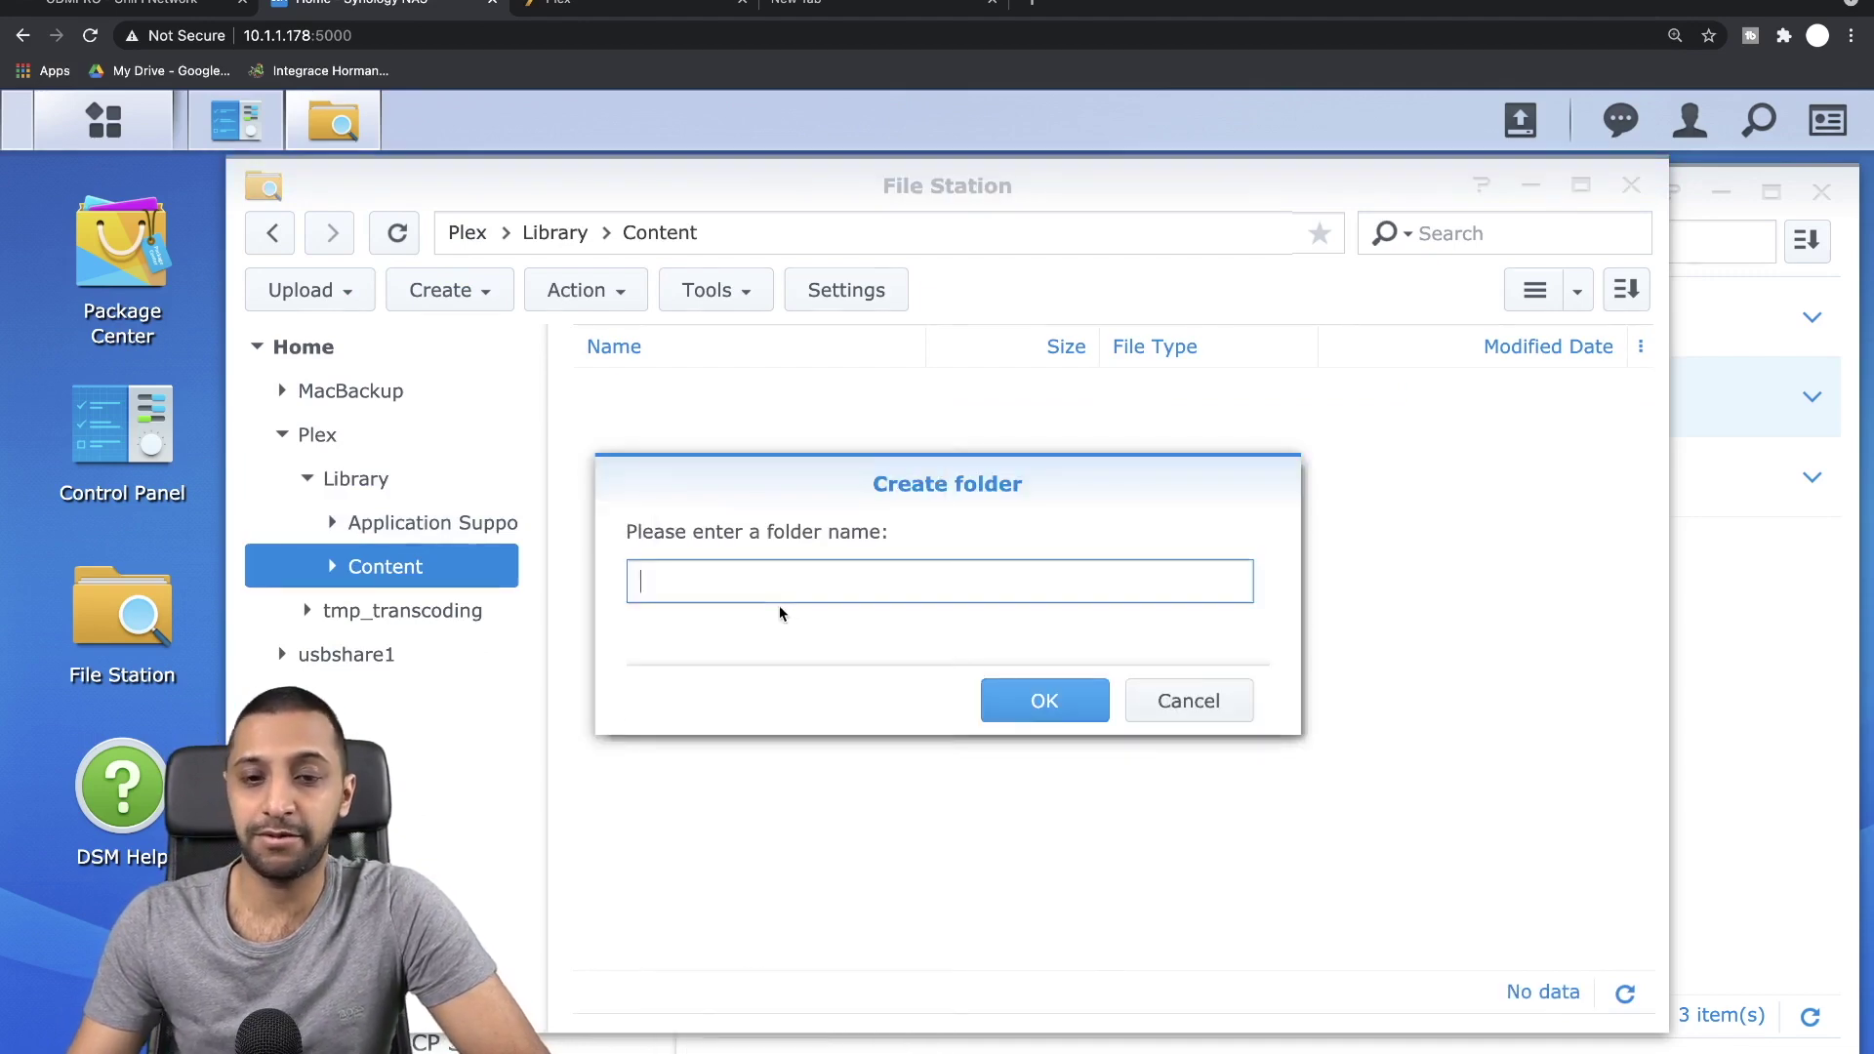
type("Movies")
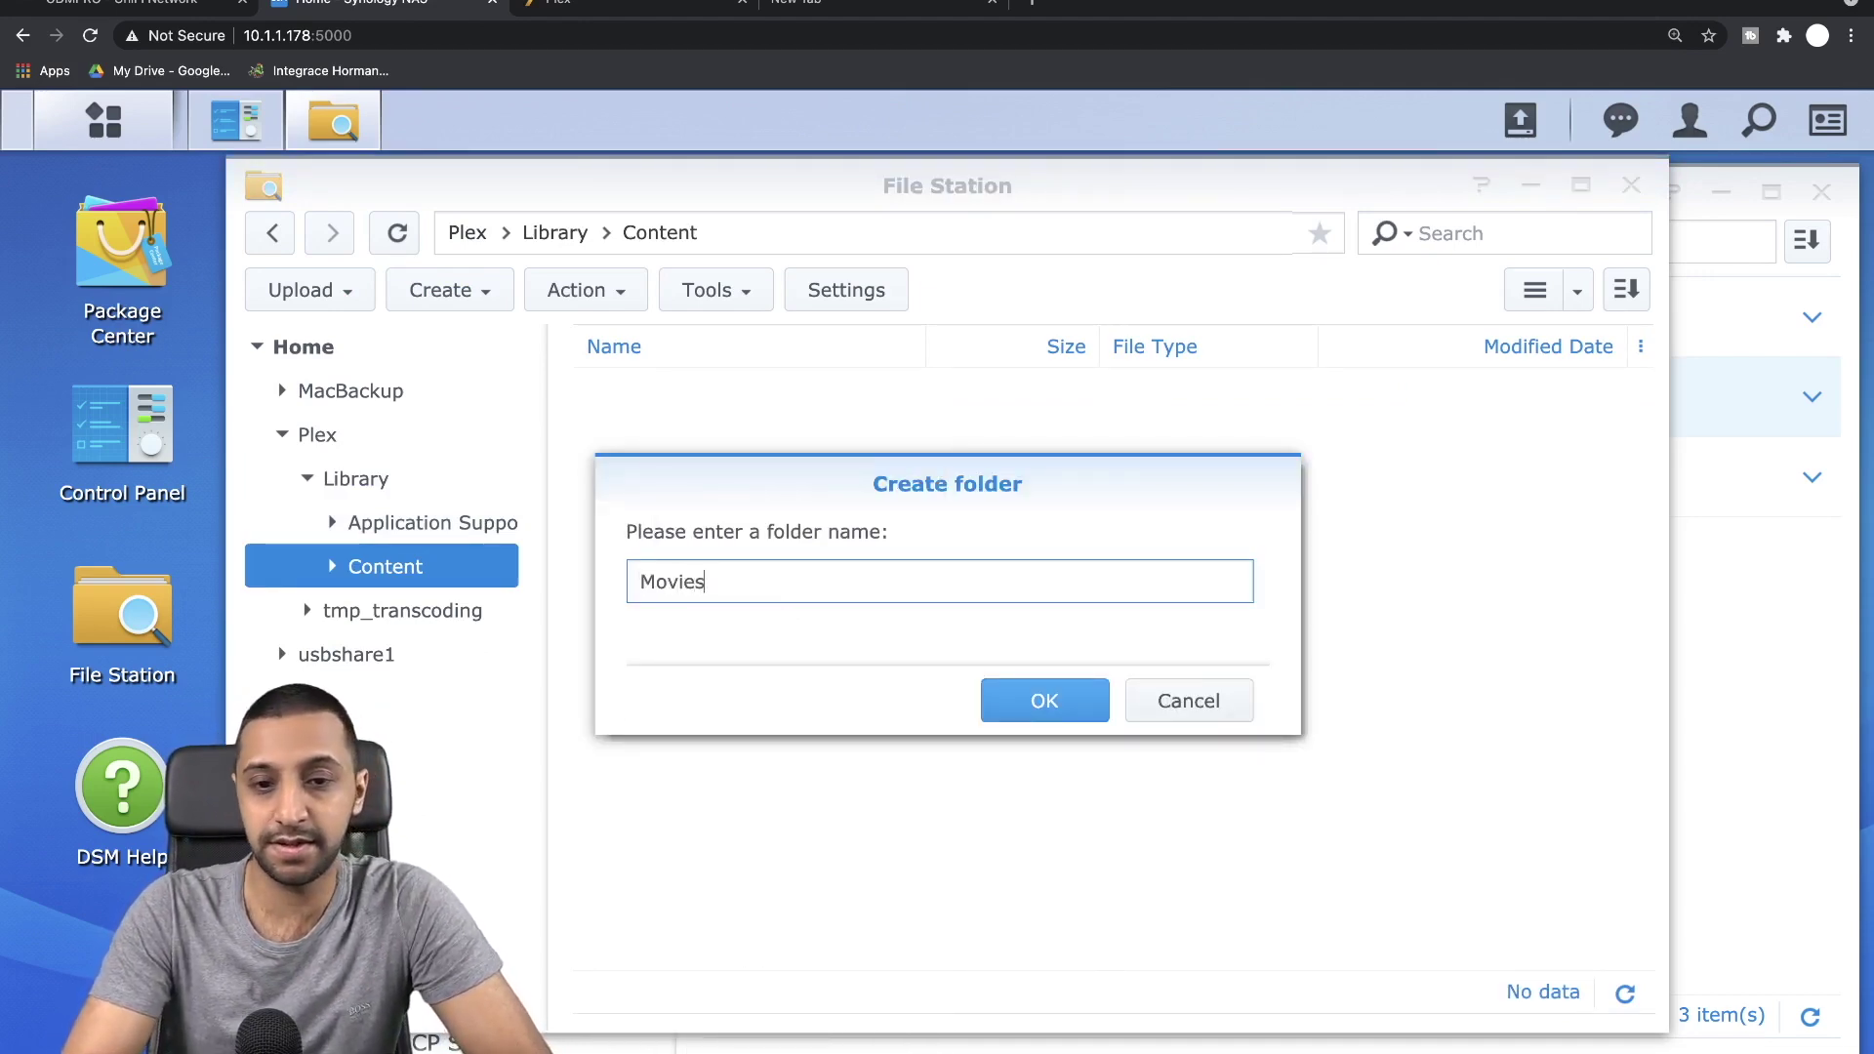
key("Return")
right_click(857, 386)
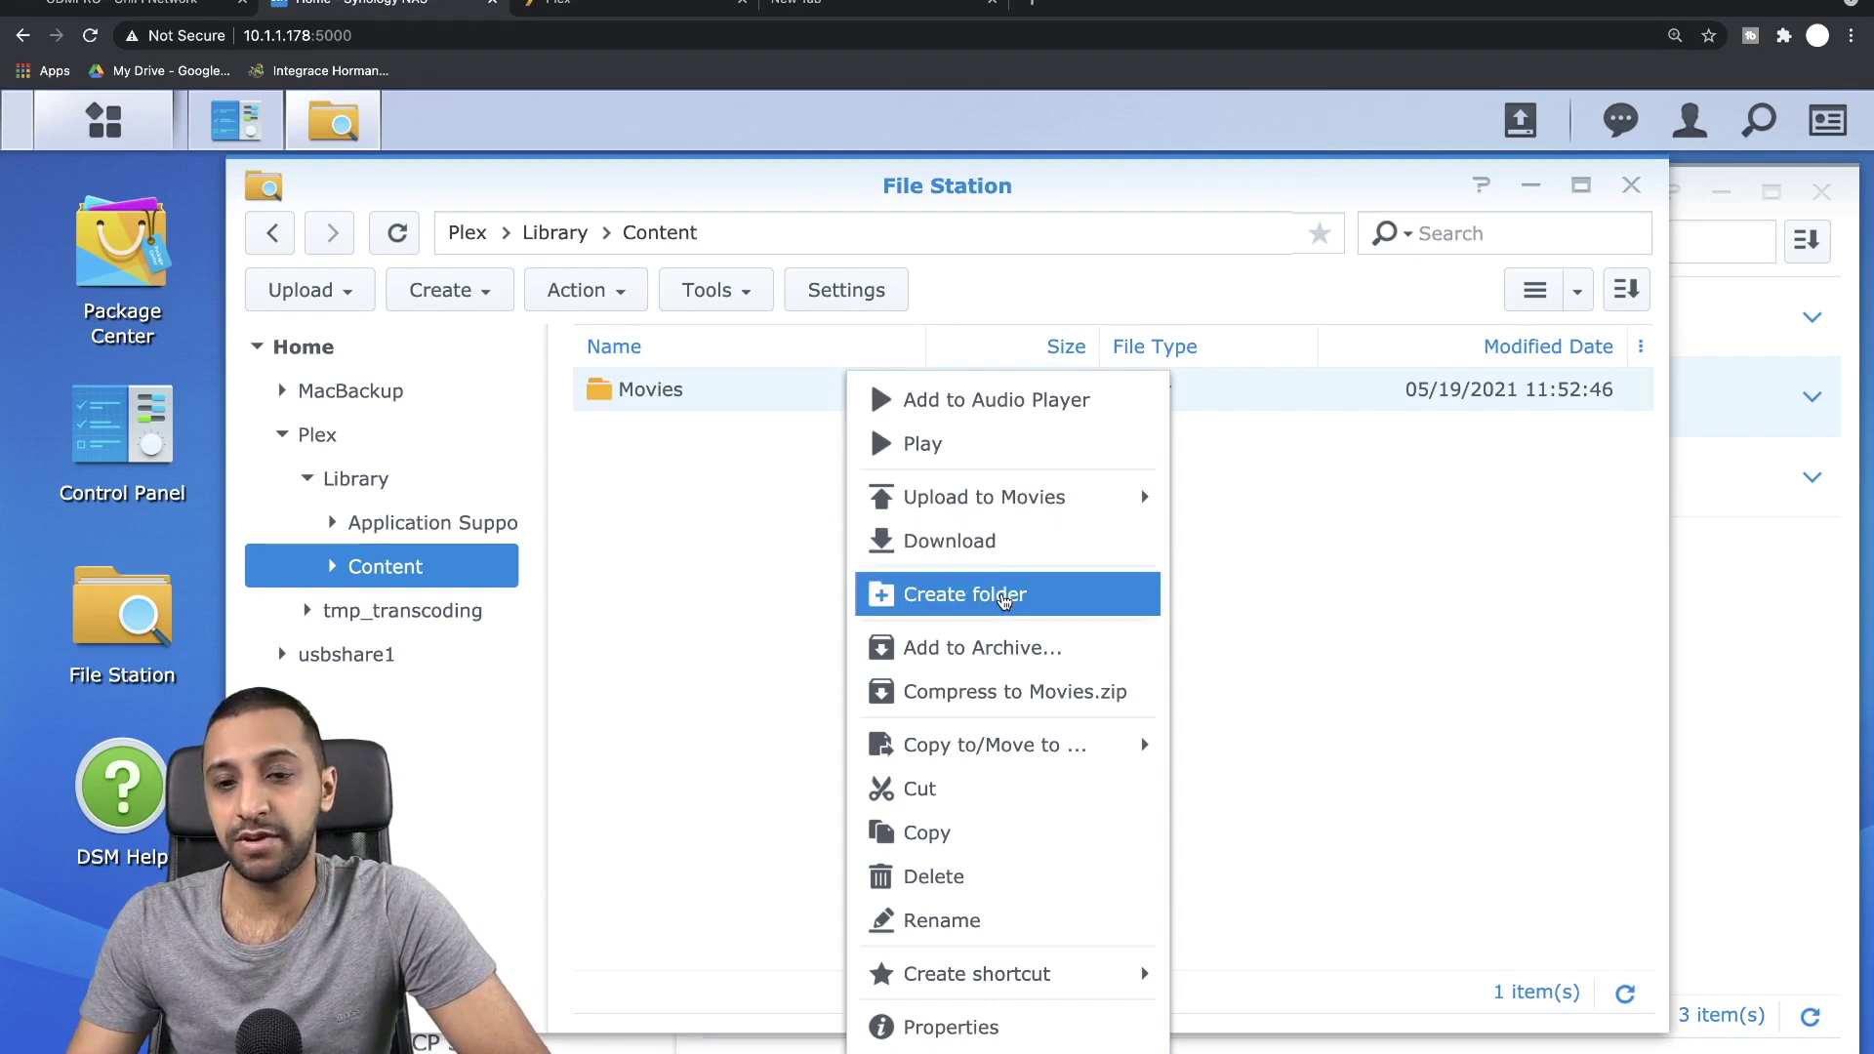
left_click(980, 589)
type("TVShow")
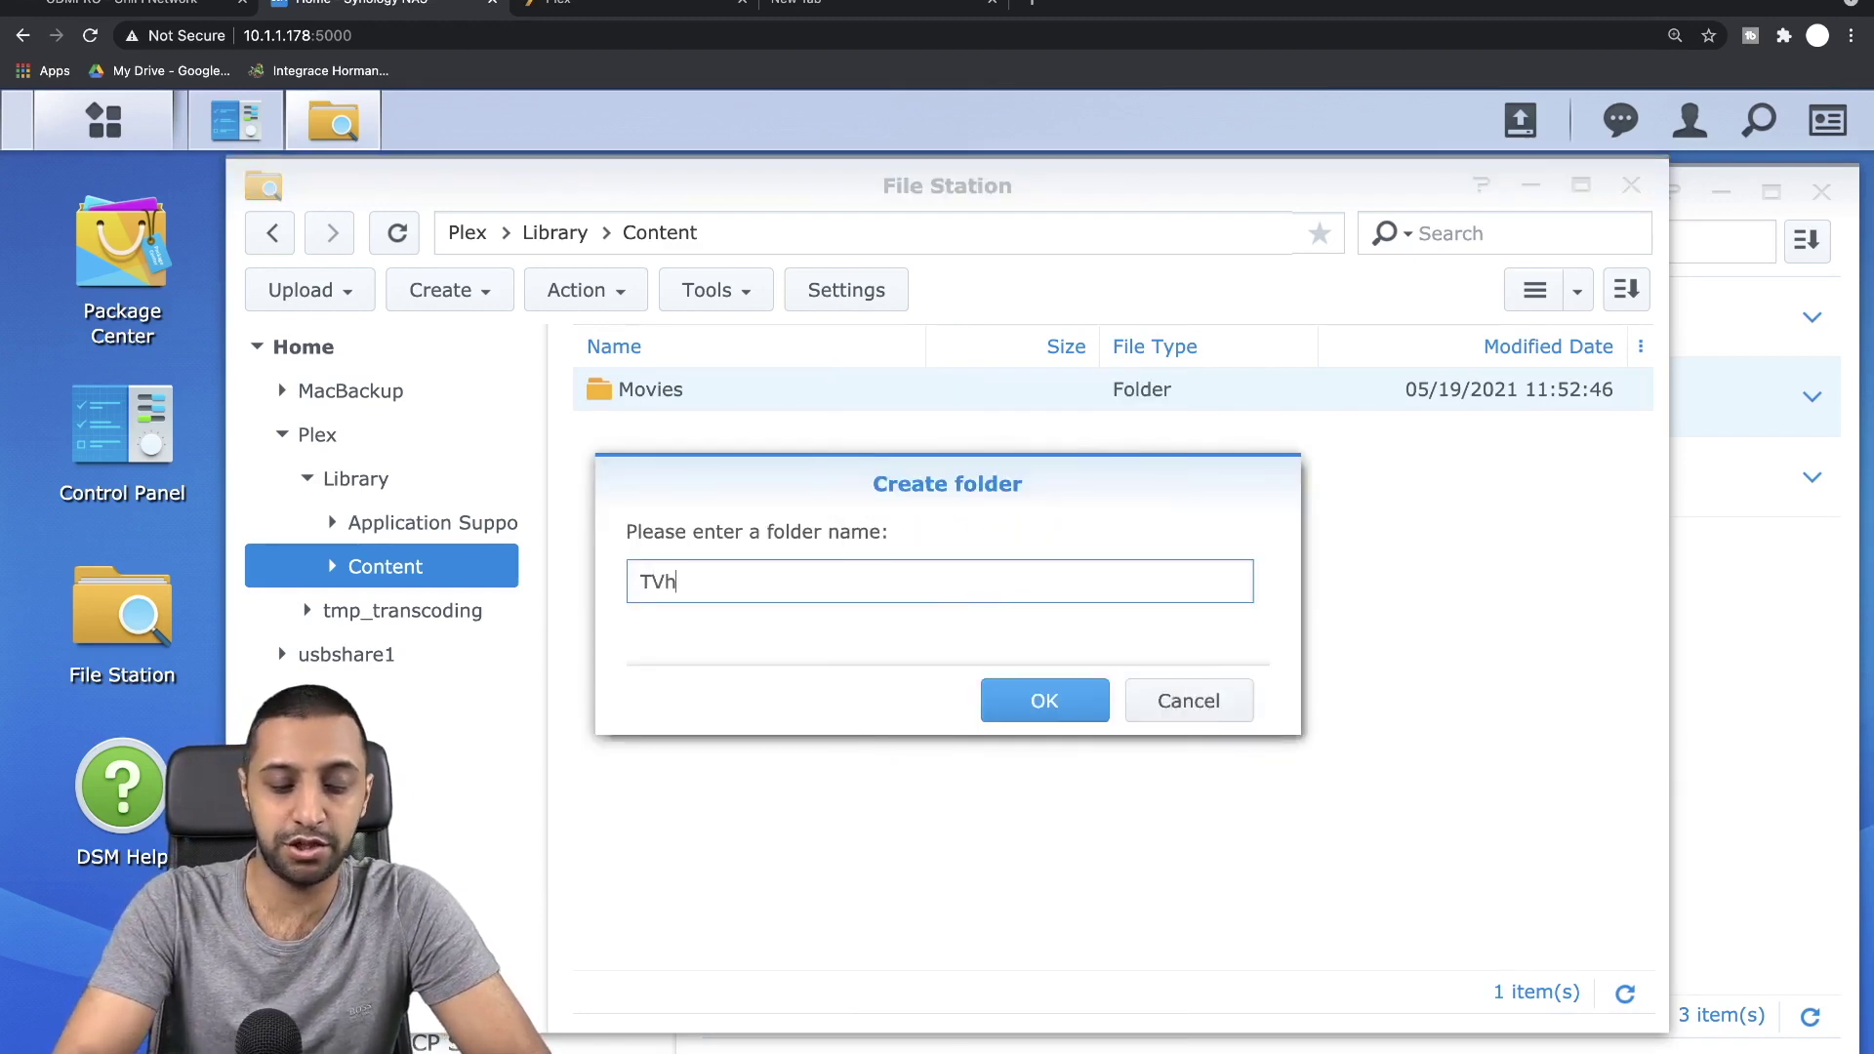
key("BackSpace")
key("BackSpace")
key("BackSpace")
key("BackSpace")
type("Shows")
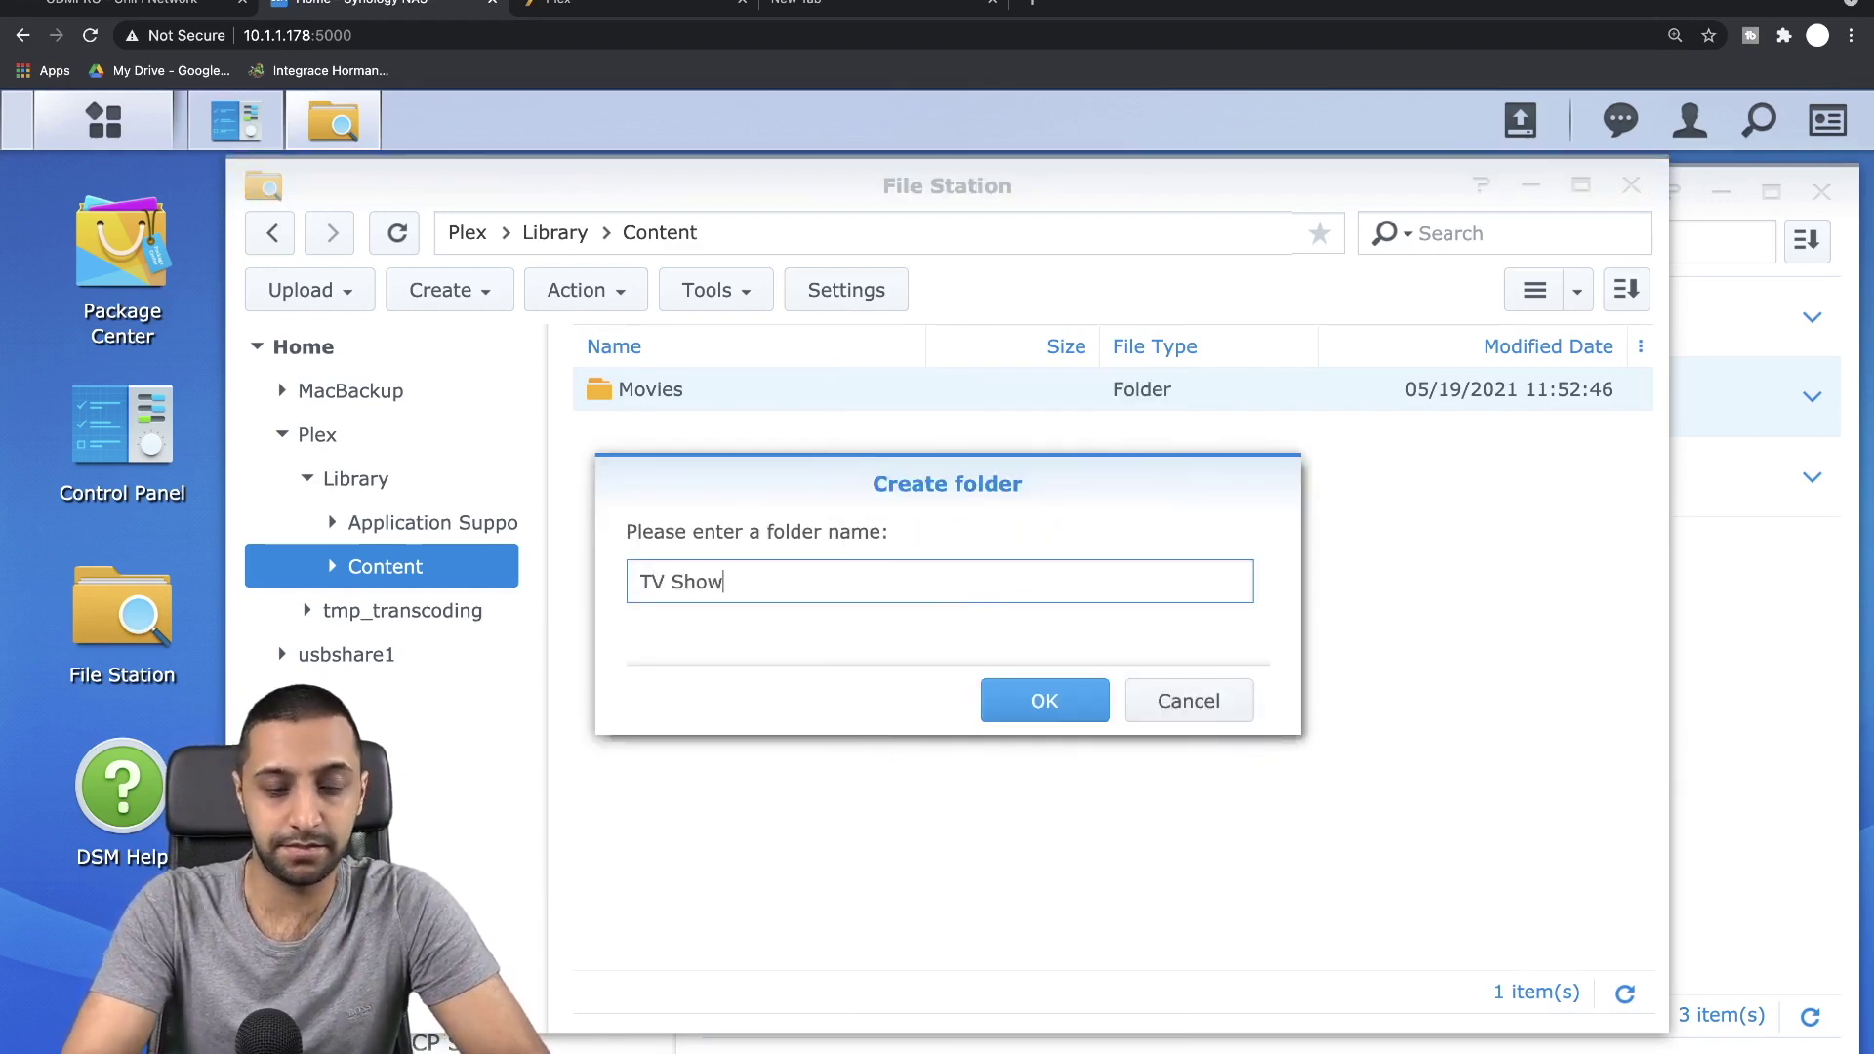
key("Return")
right_click(705, 590)
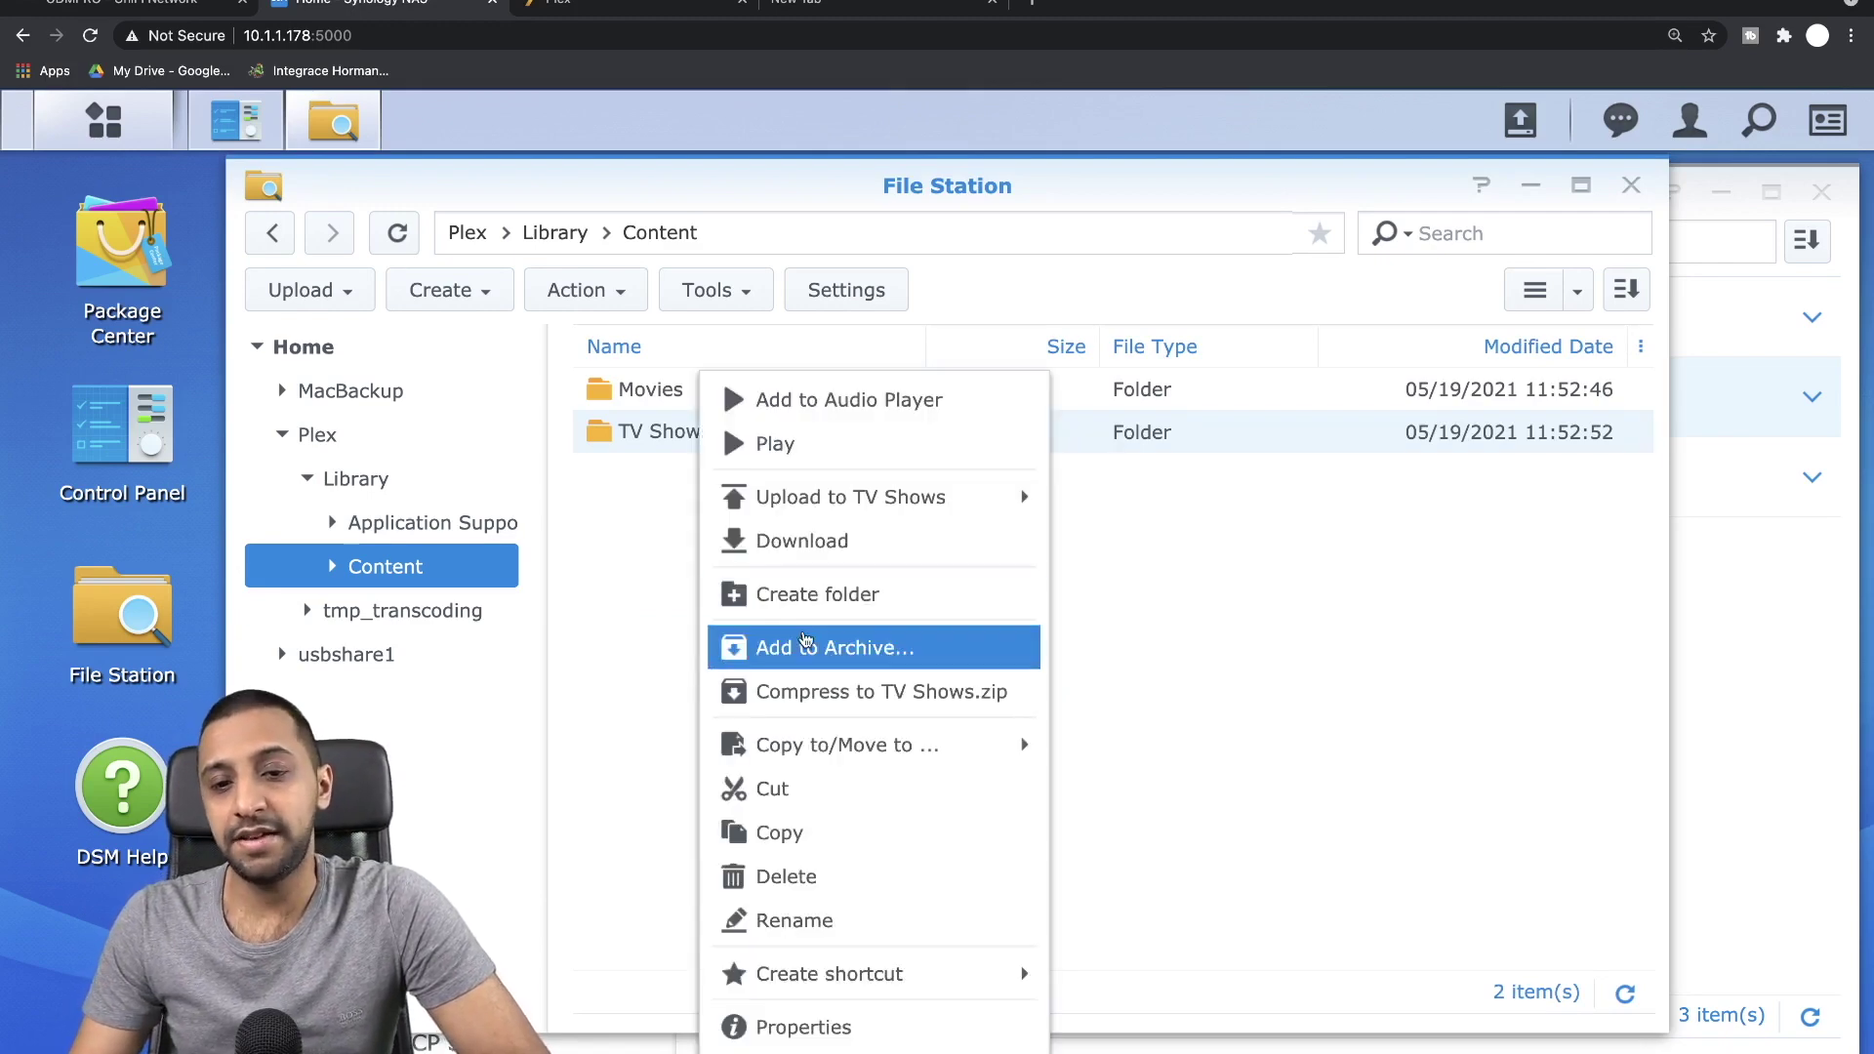
left_click(771, 593)
type("IW Videos")
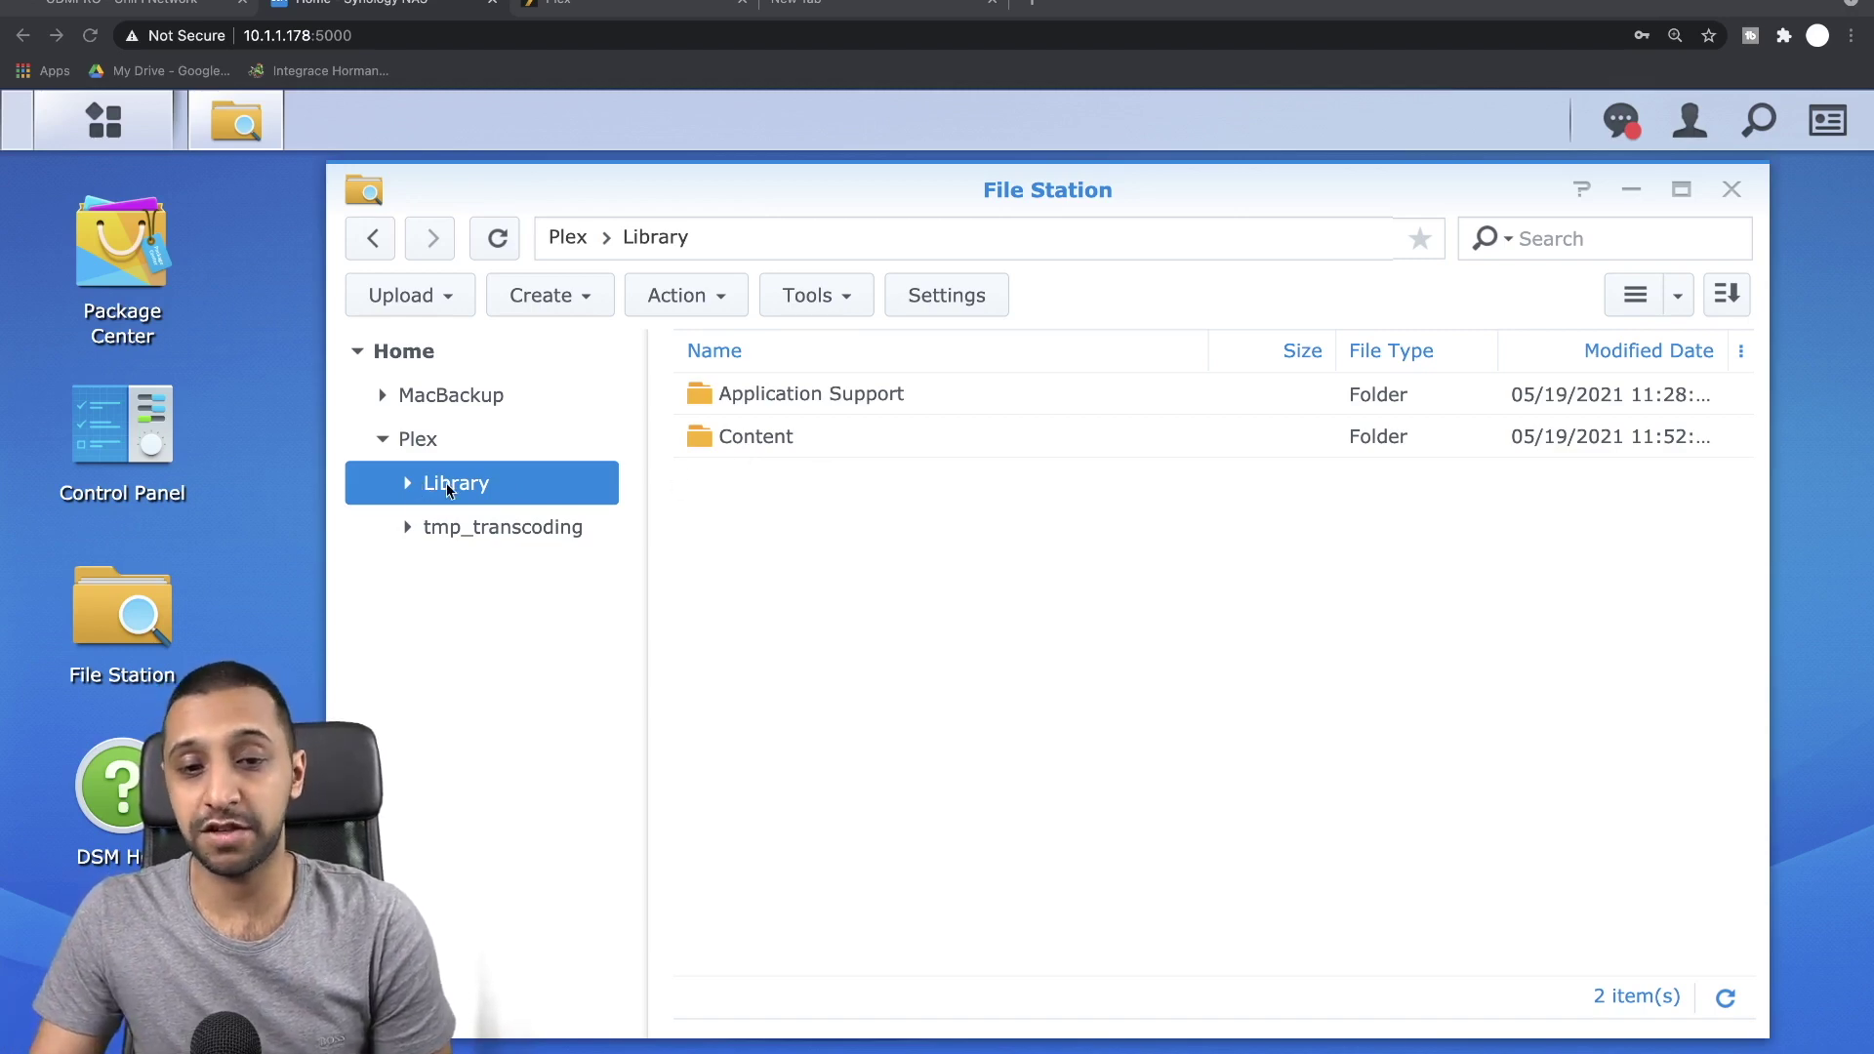
Inspect the IW Videos, Movies and TV Shows folders, ending on IW Videos' five clips
double_click(754, 436)
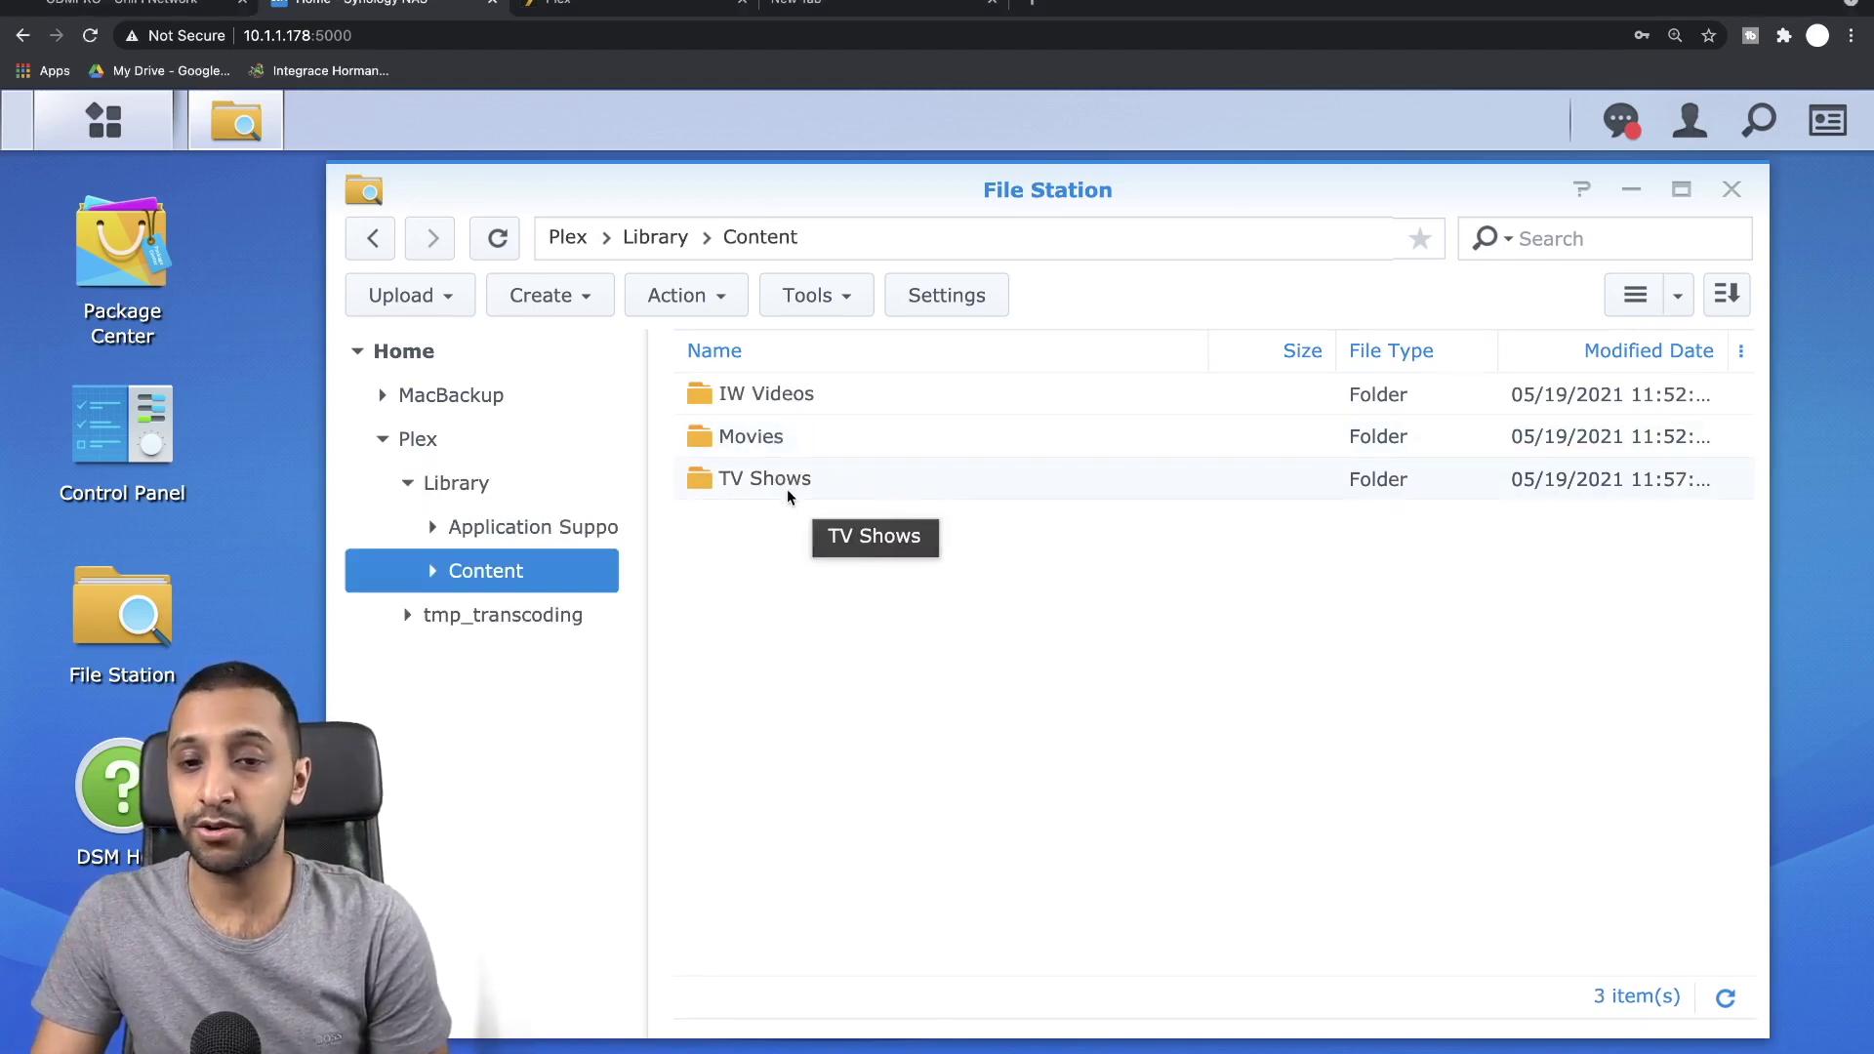
double_click(779, 401)
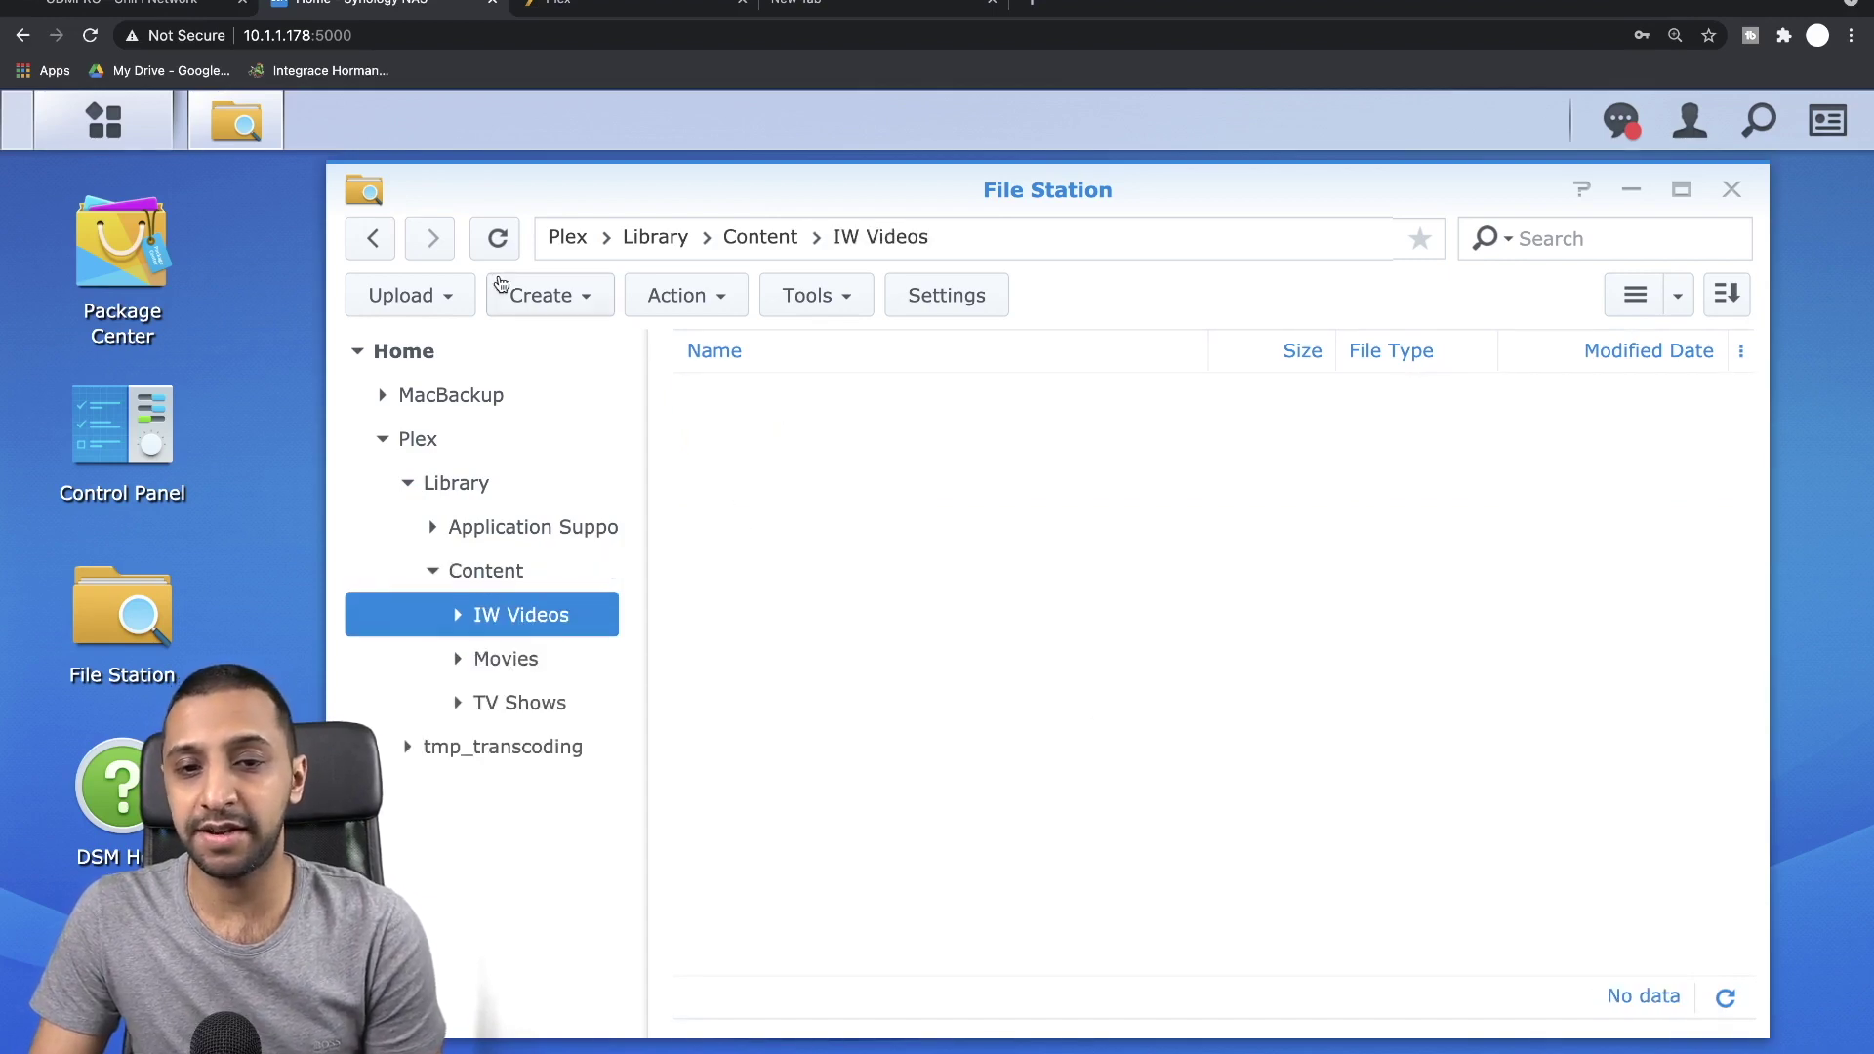
left_click(377, 240)
double_click(735, 410)
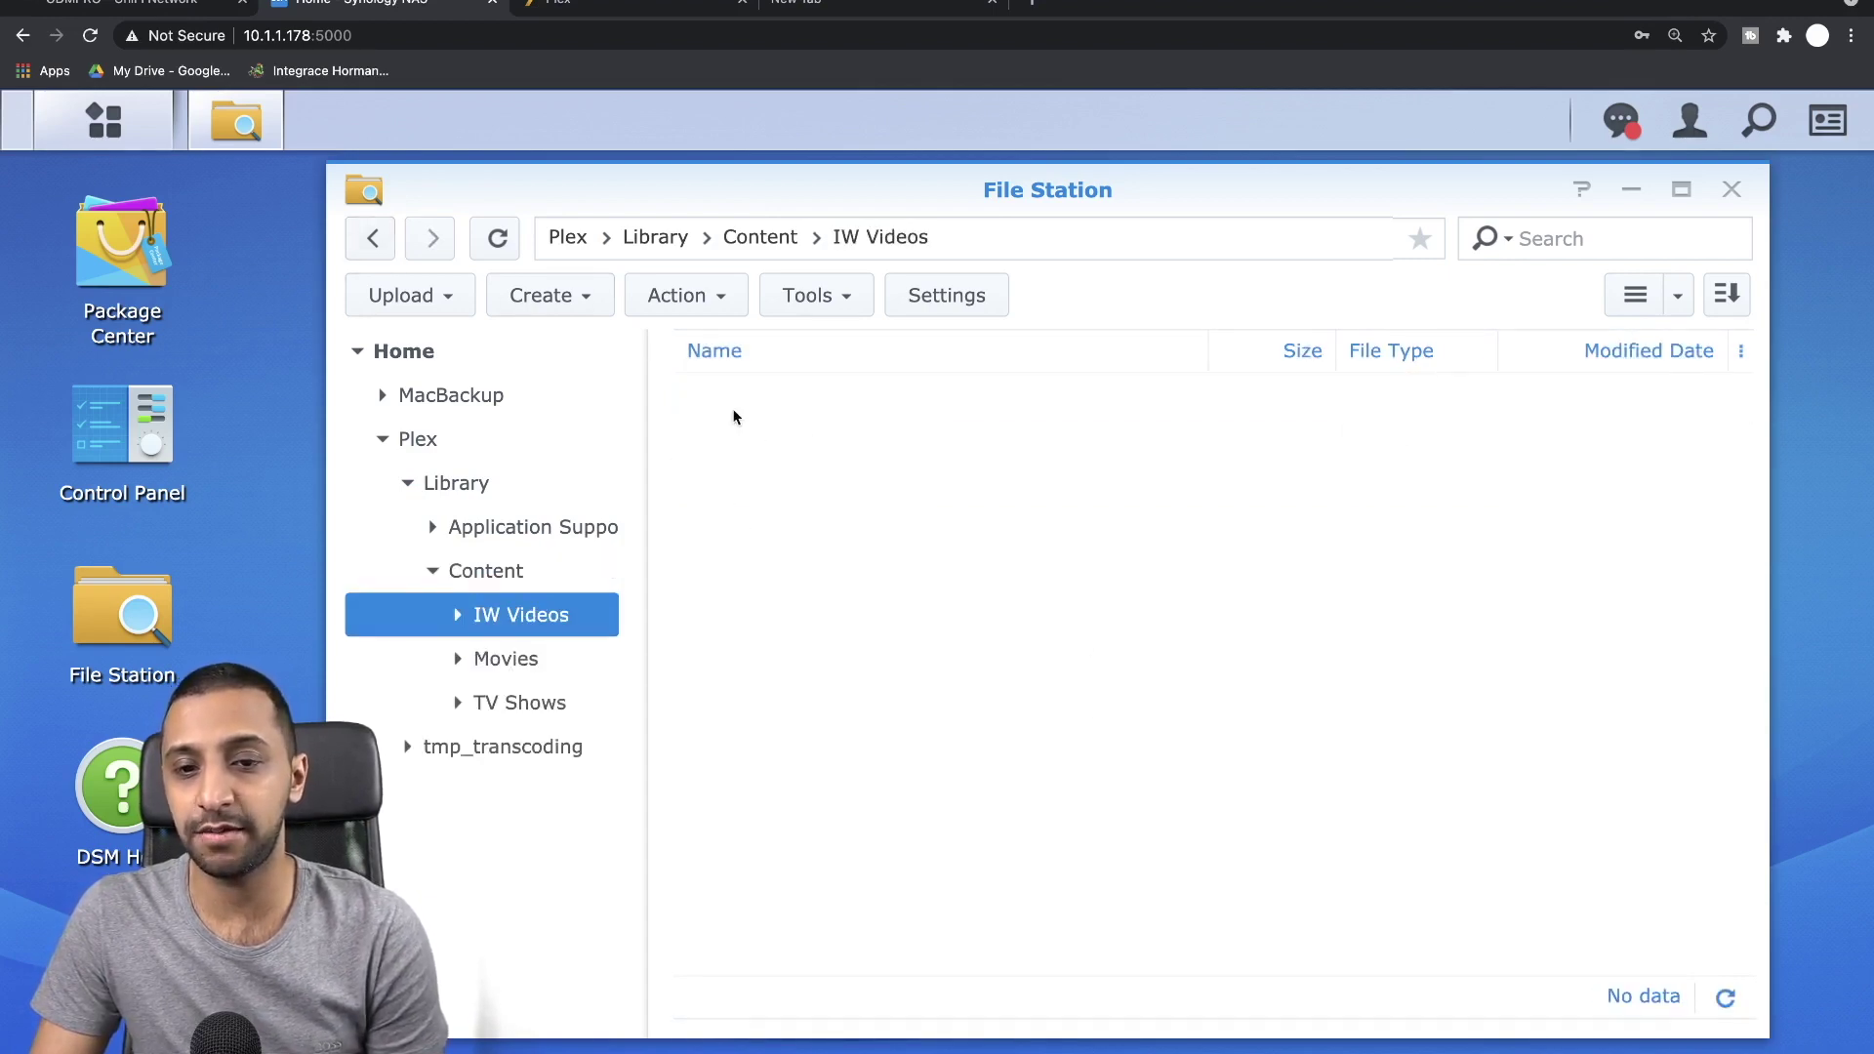
left_click(371, 239)
double_click(808, 436)
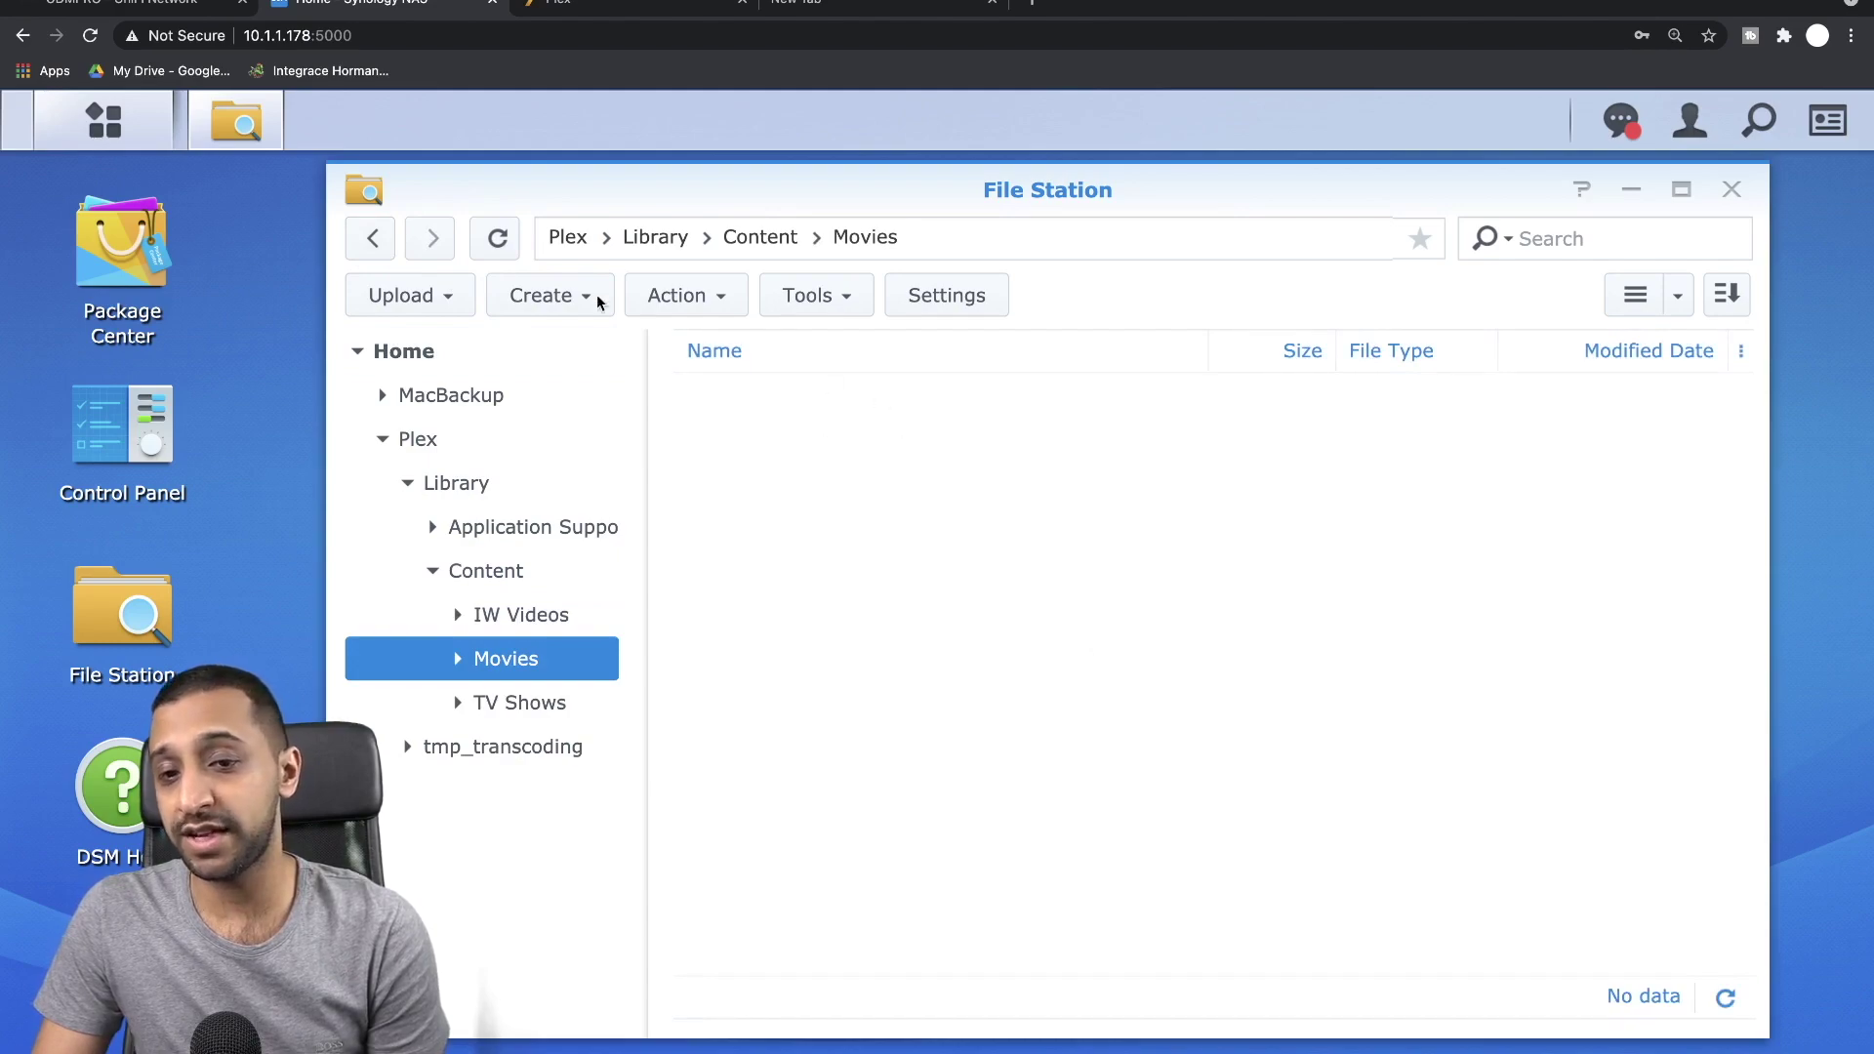
left_click(371, 239)
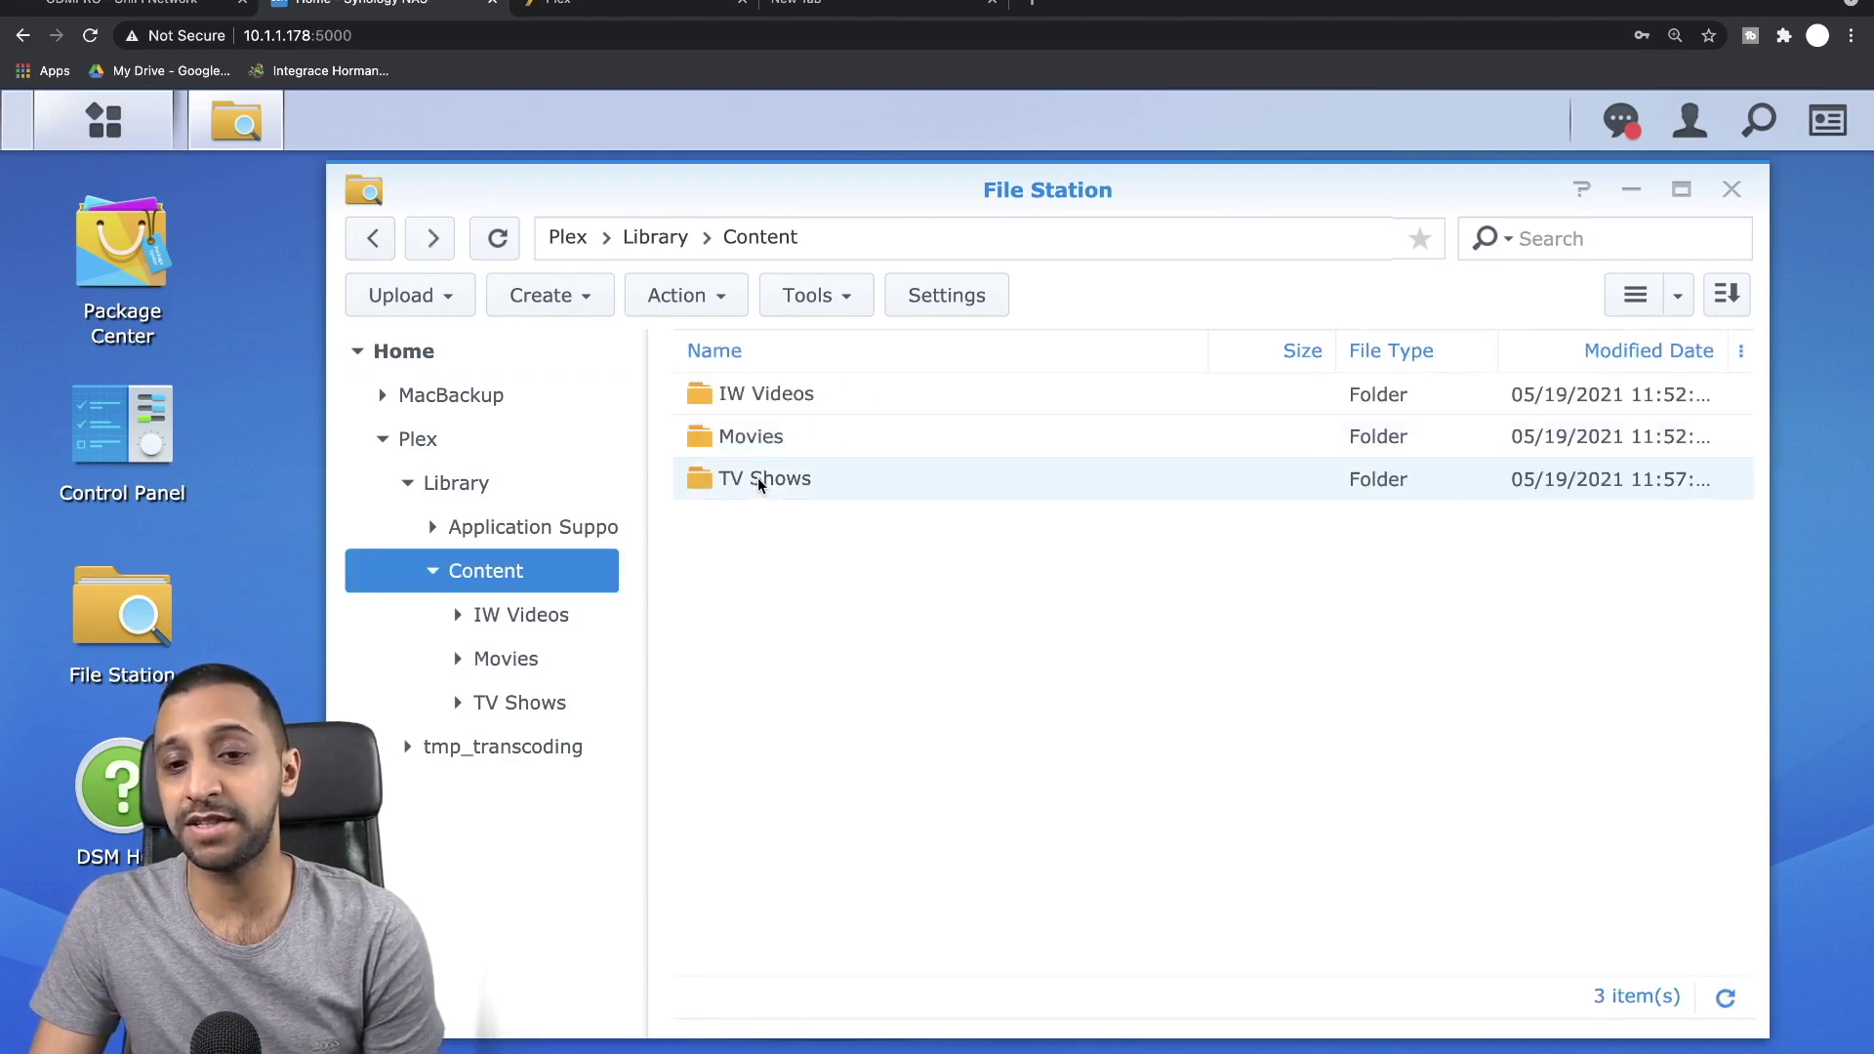
double_click(758, 478)
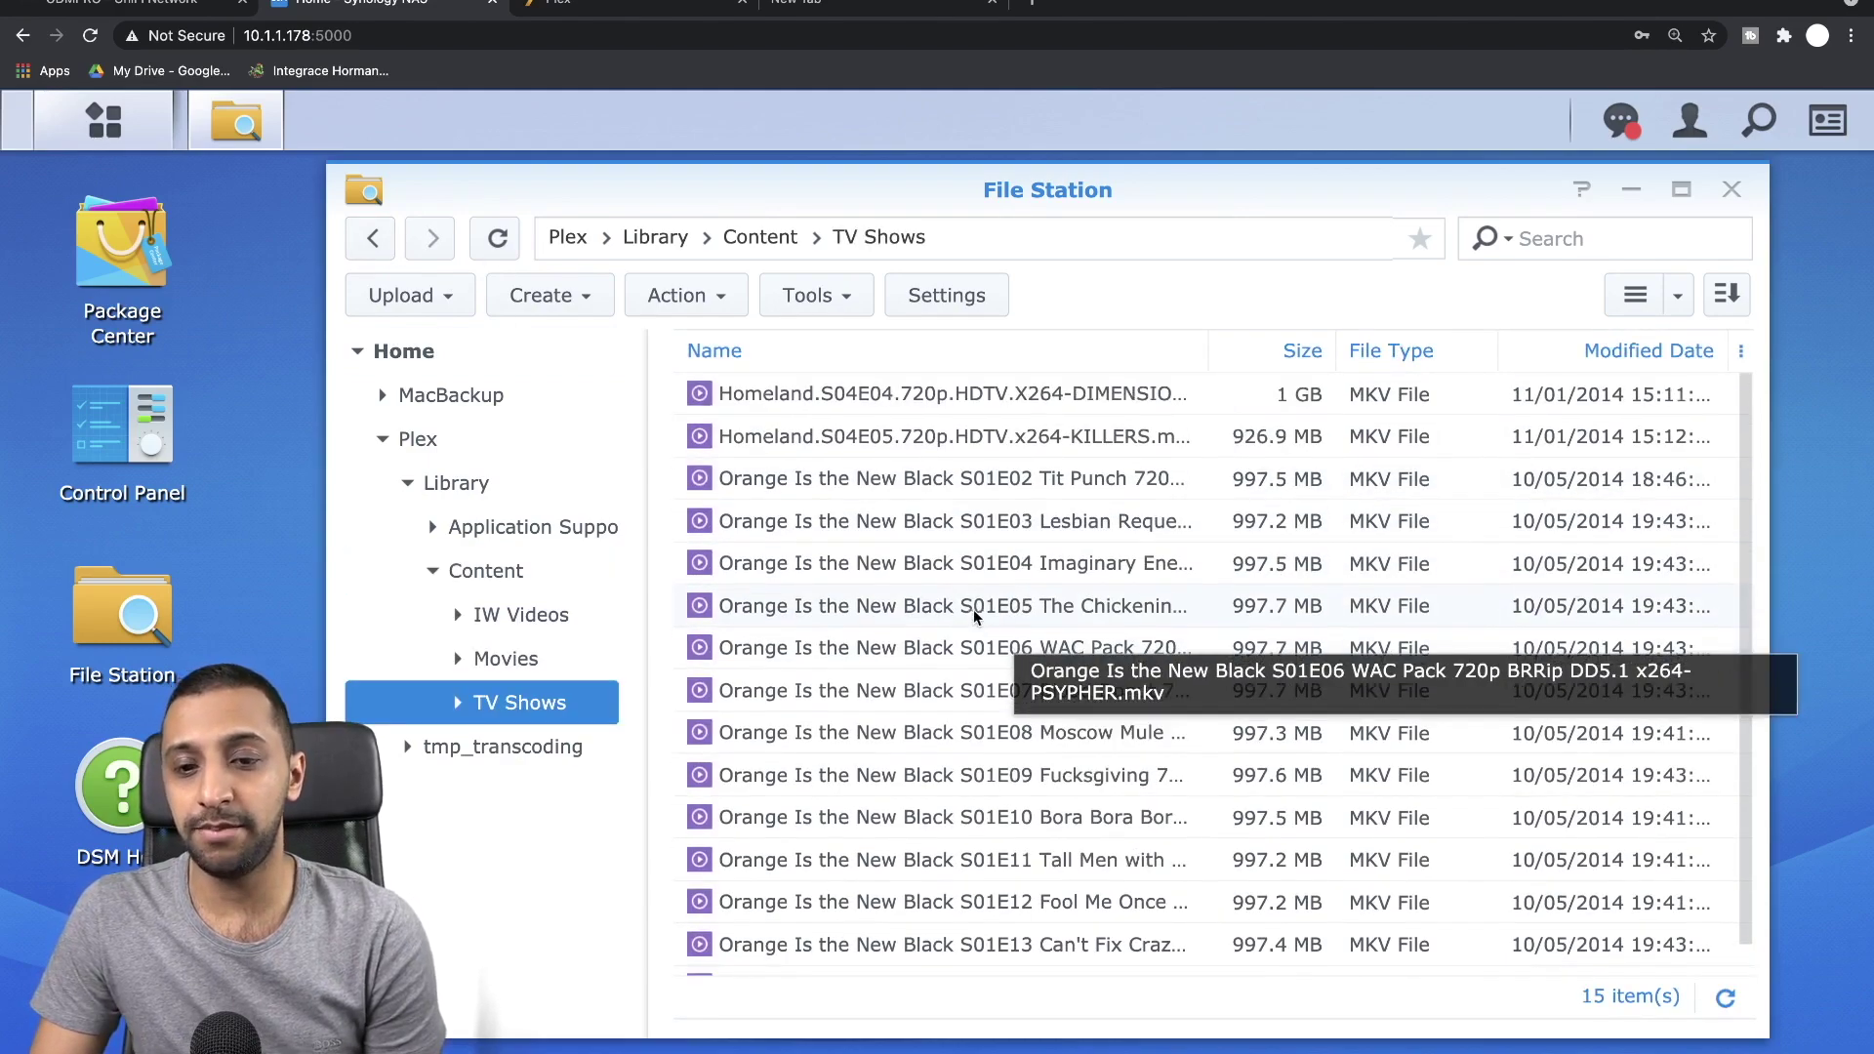
left_click(485, 571)
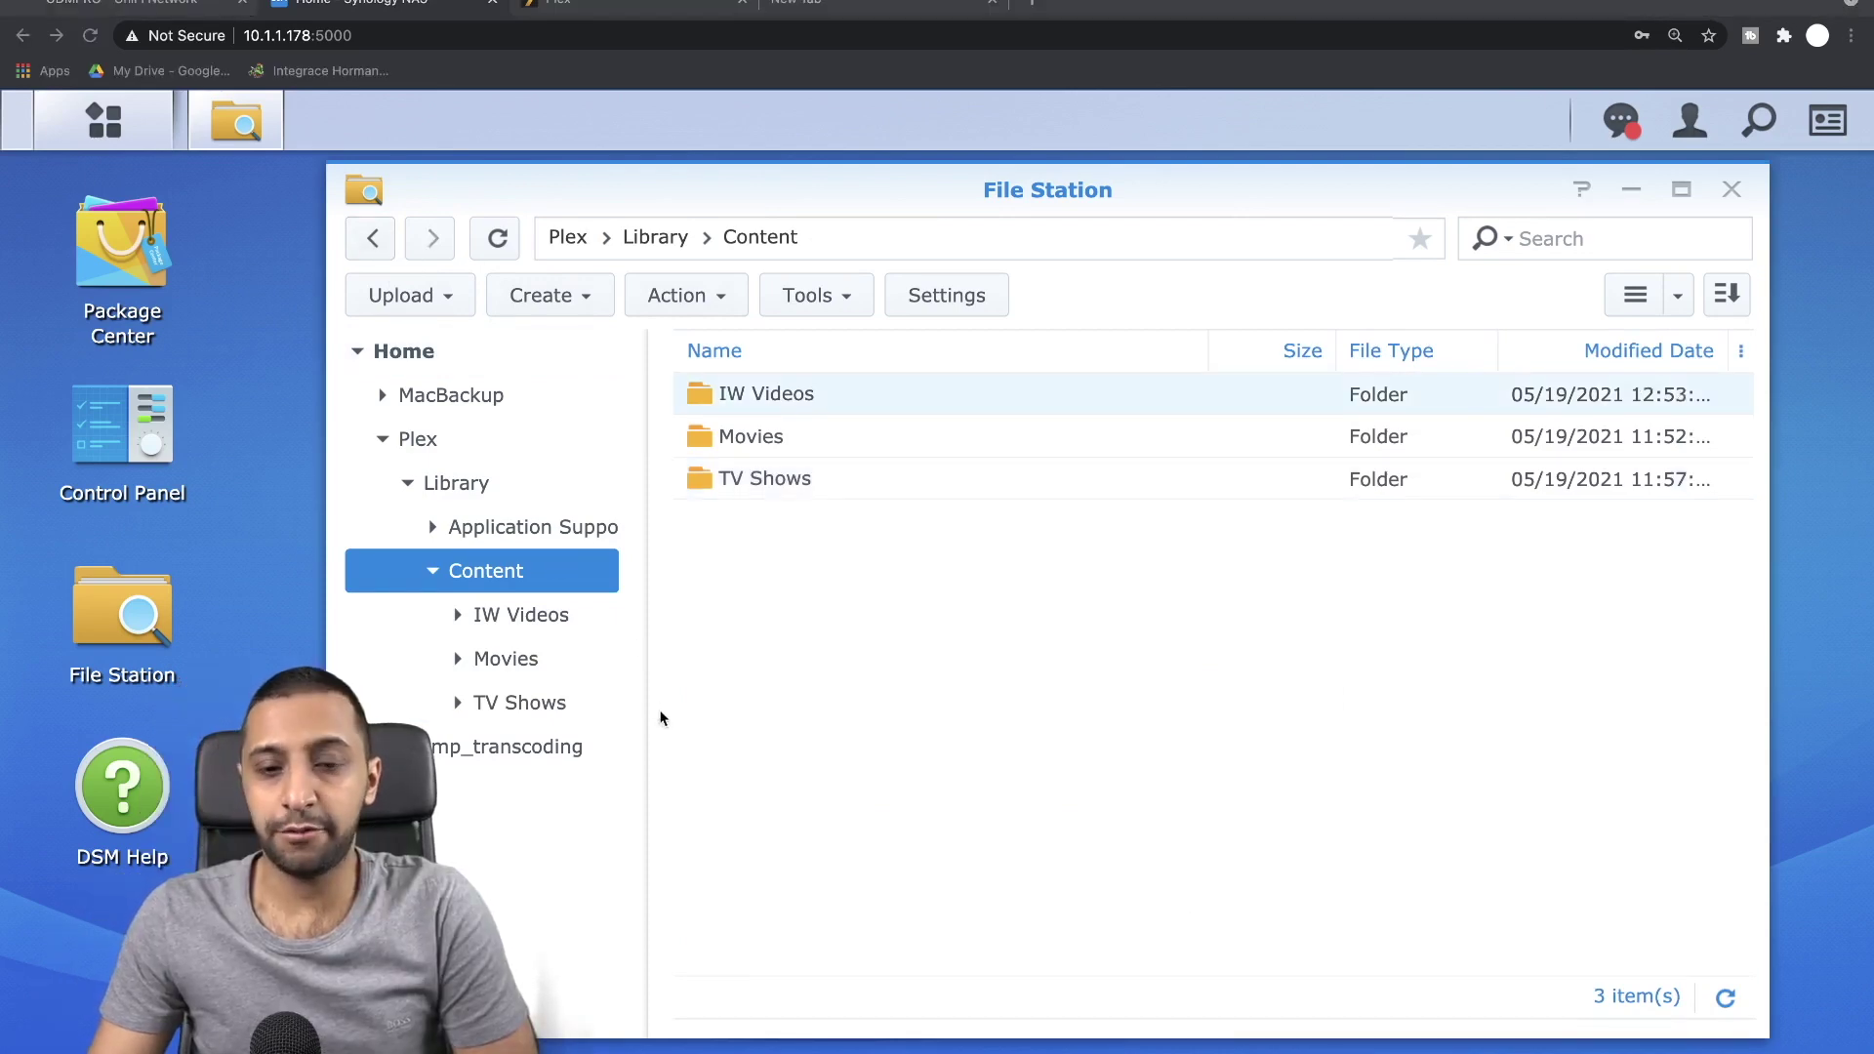
left_click(533, 617)
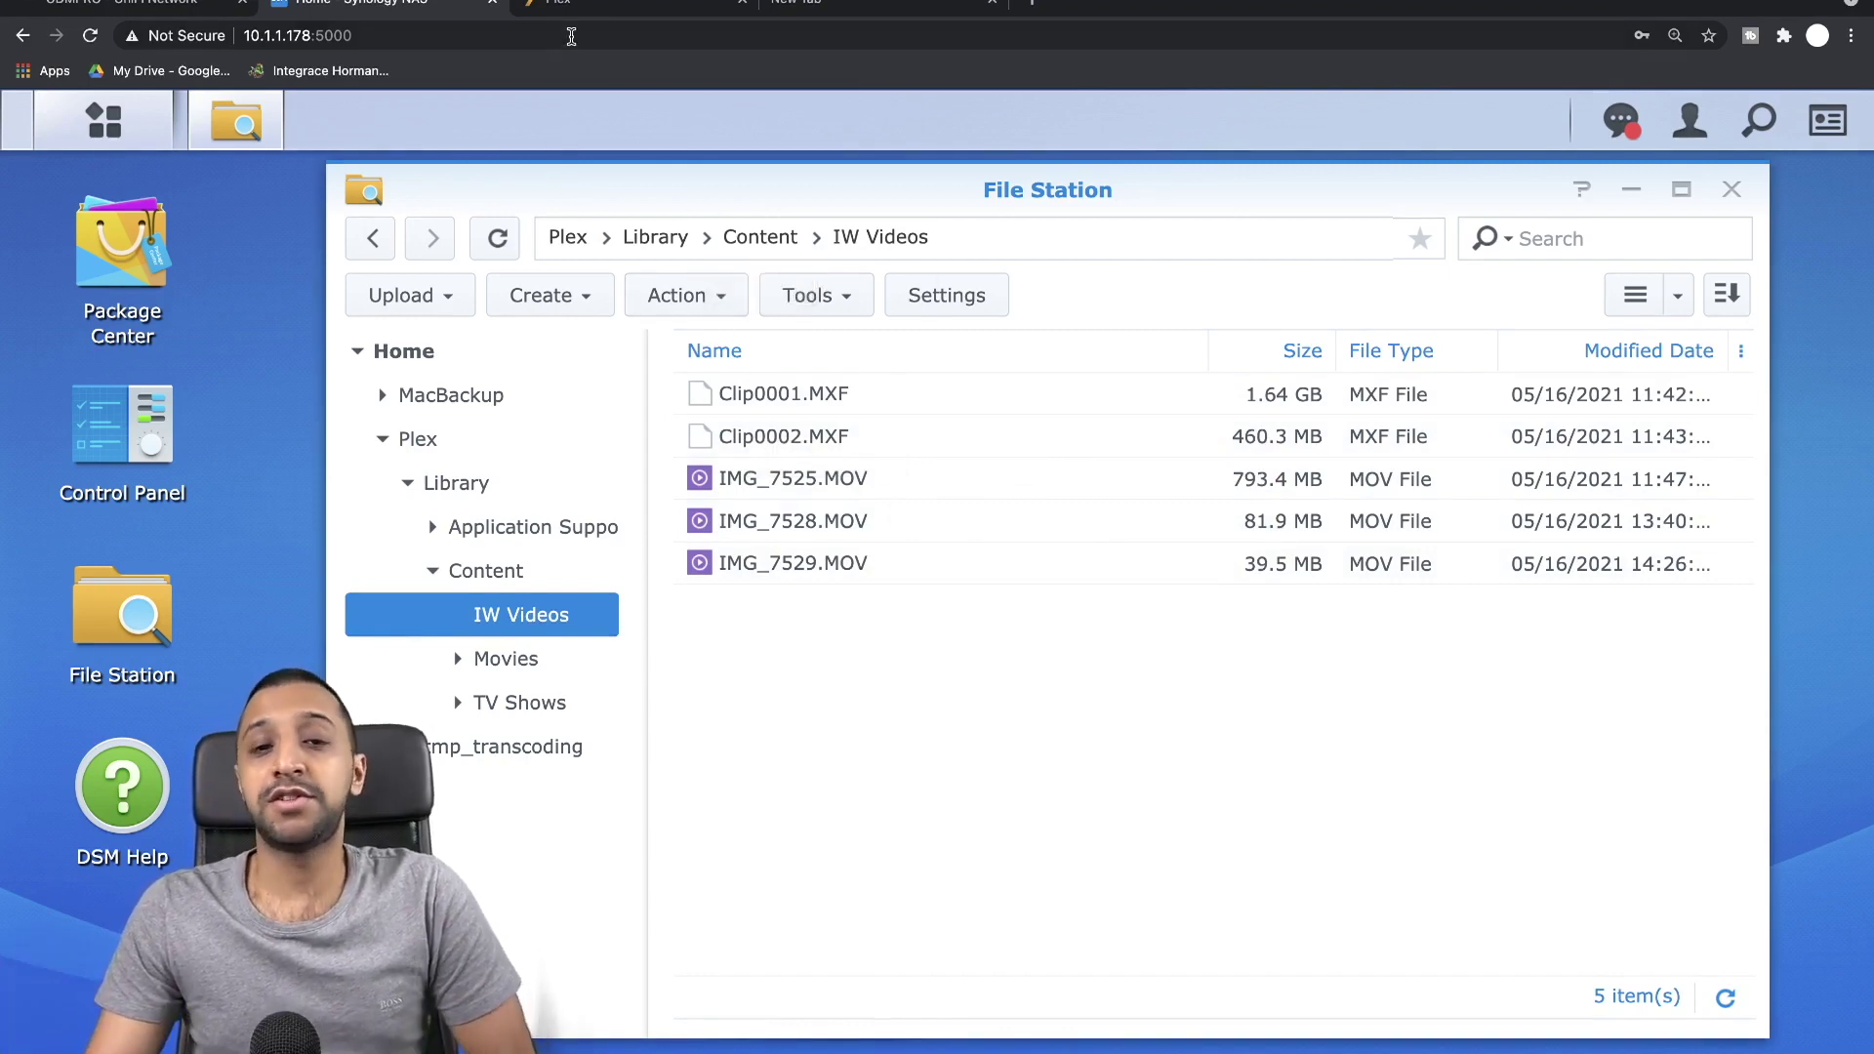
In Plex Web, start adding a new library of type Other videos
left_click(581, 5)
scroll(219, 508, "up", 5)
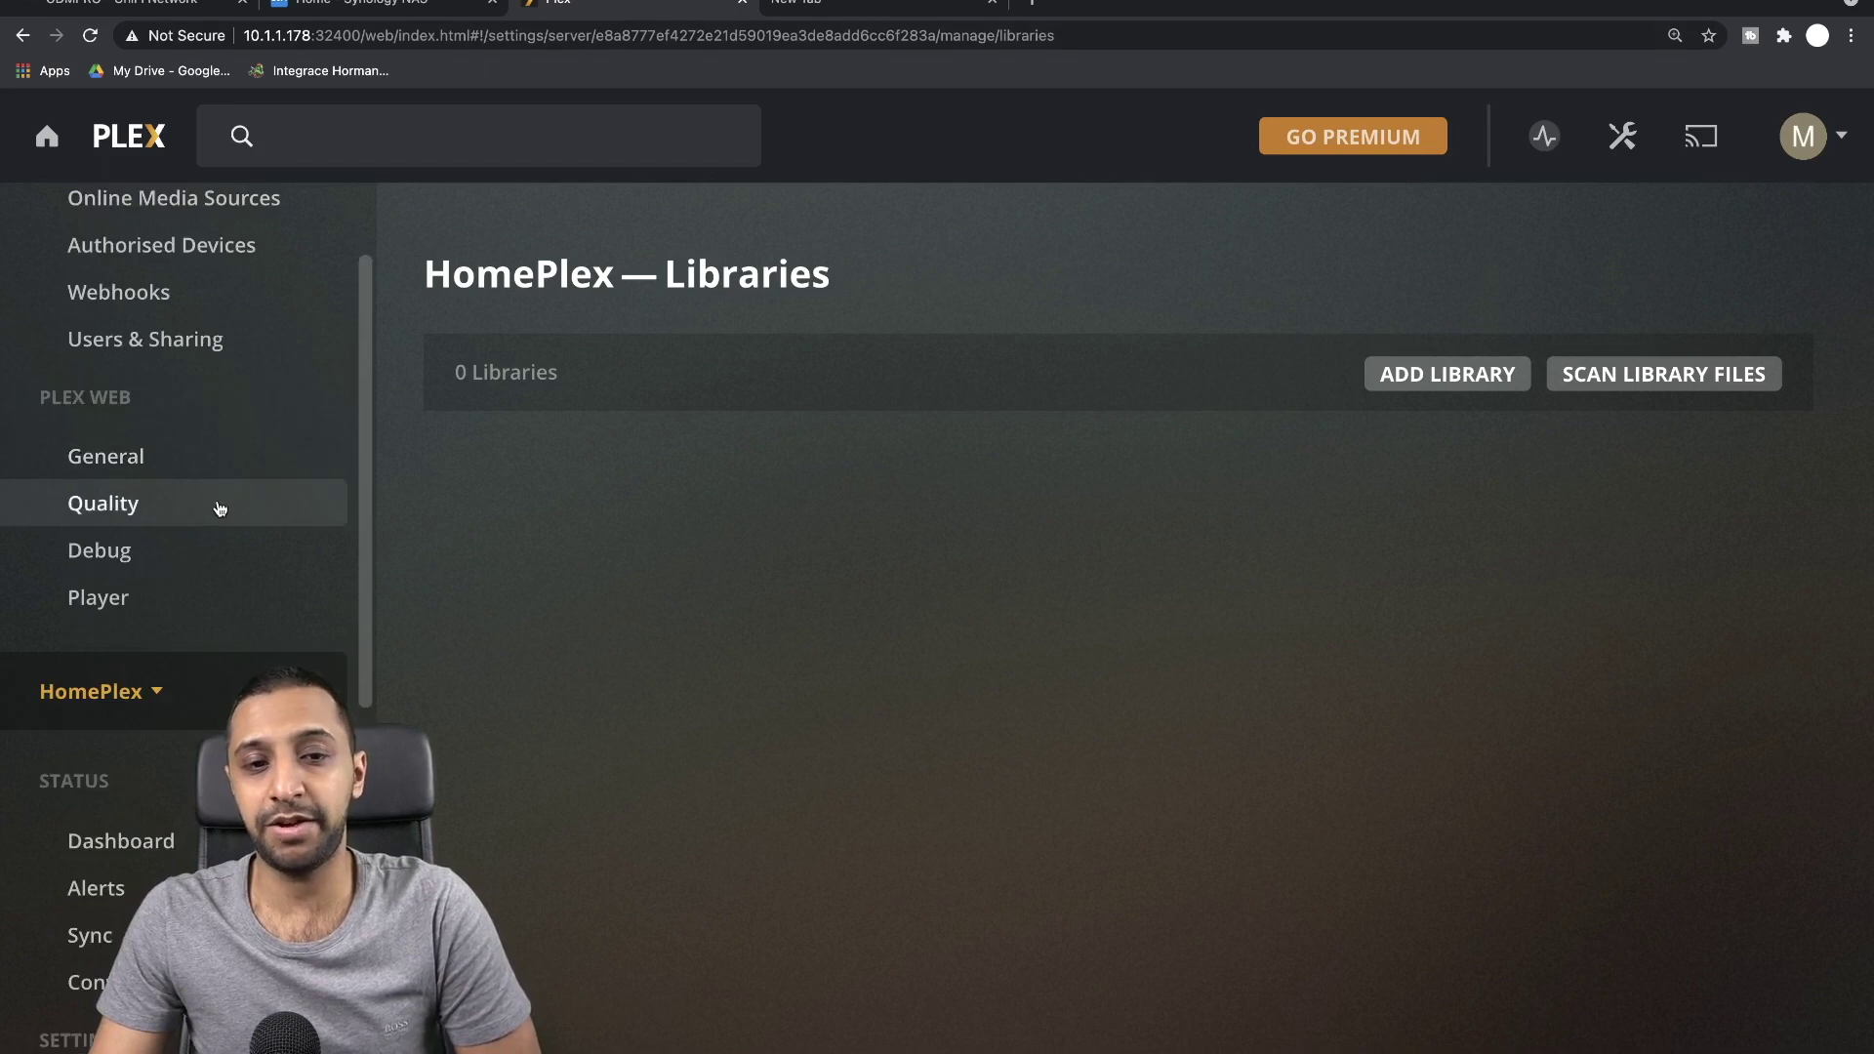
scroll(209, 506, "up", 3)
scroll(209, 498, "down", 9)
scroll(205, 546, "up", 7)
left_click(194, 583)
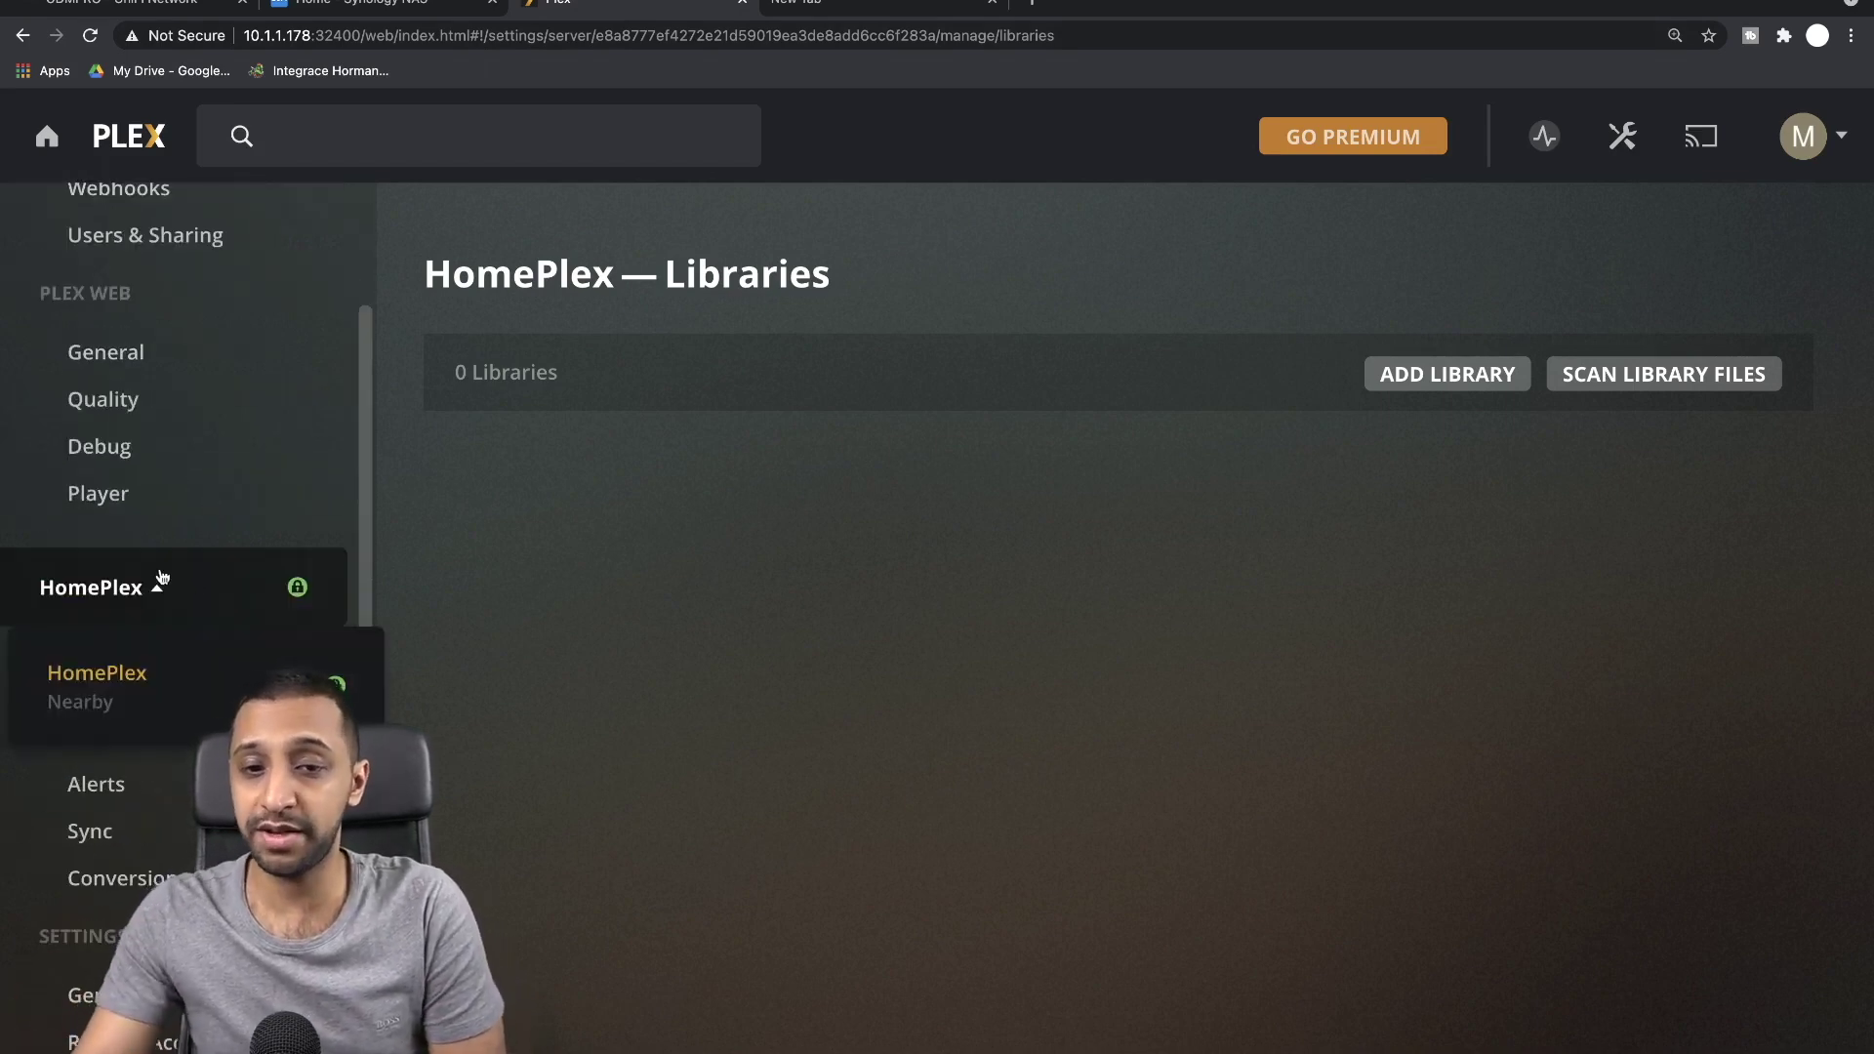
left_click(892, 370)
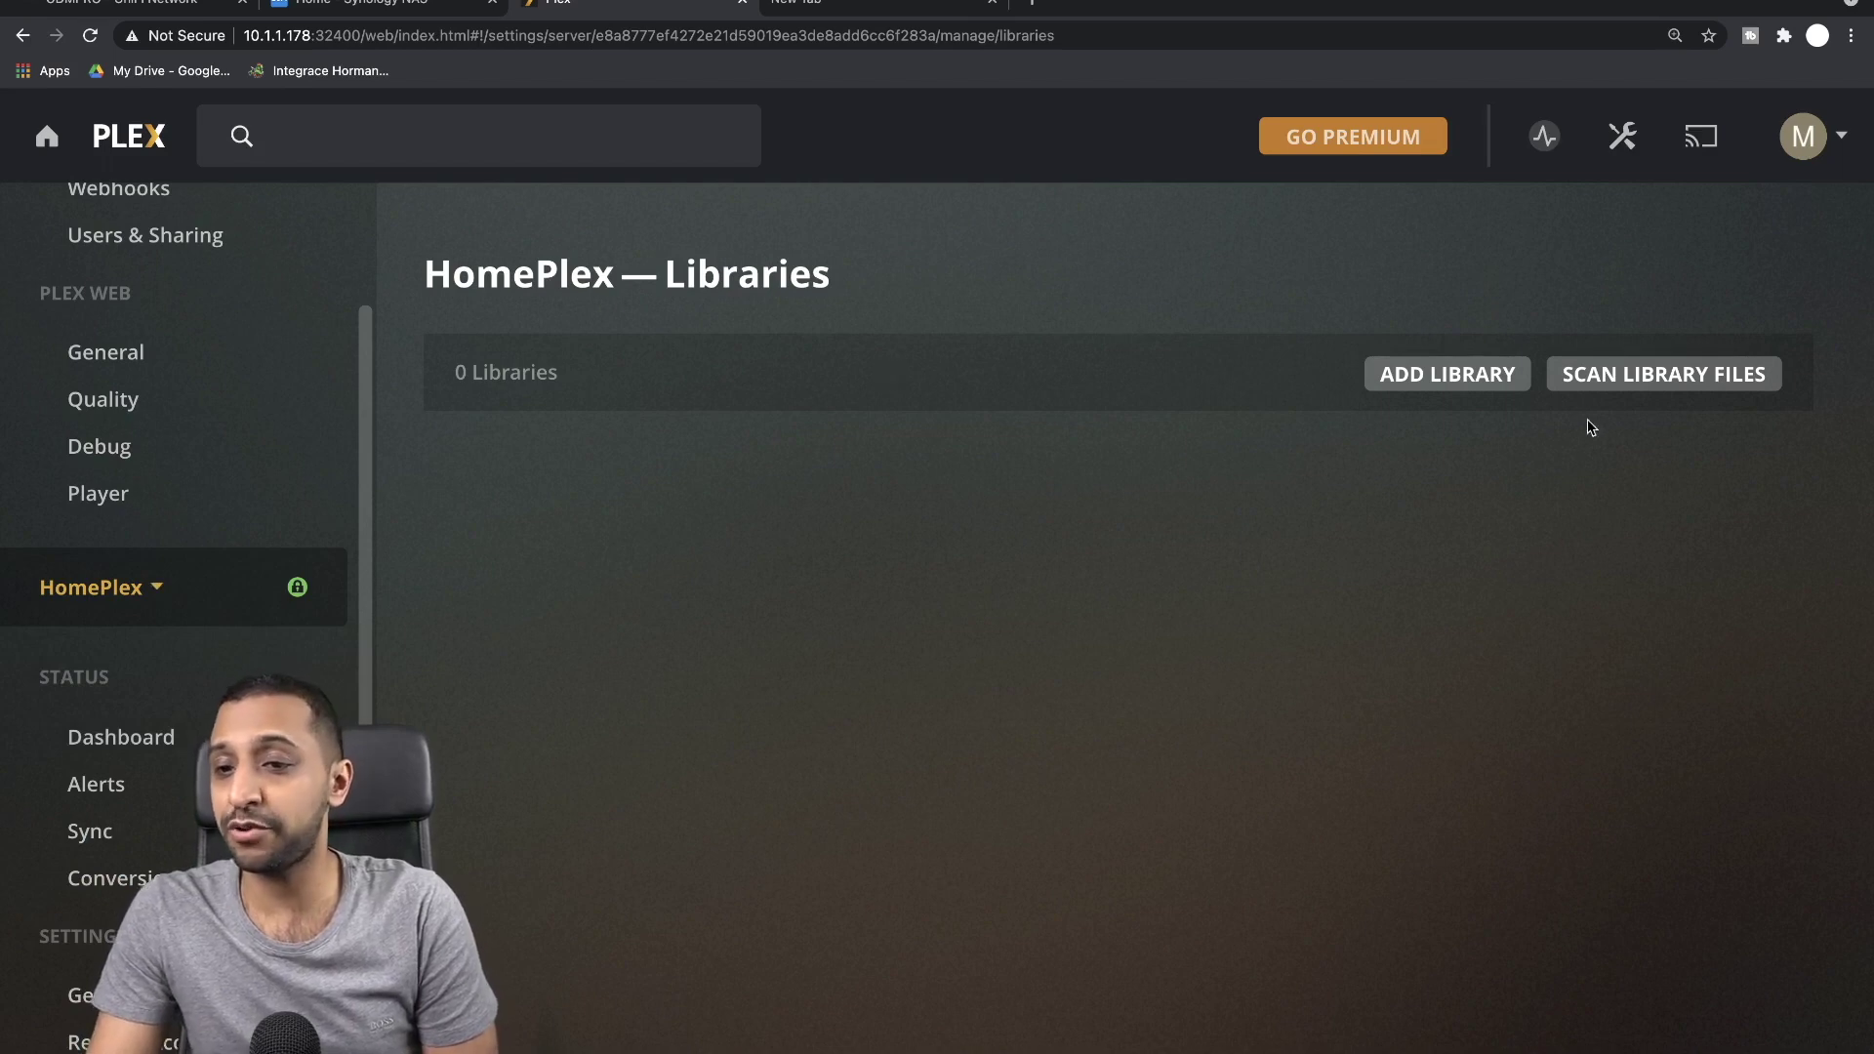
left_click(1478, 387)
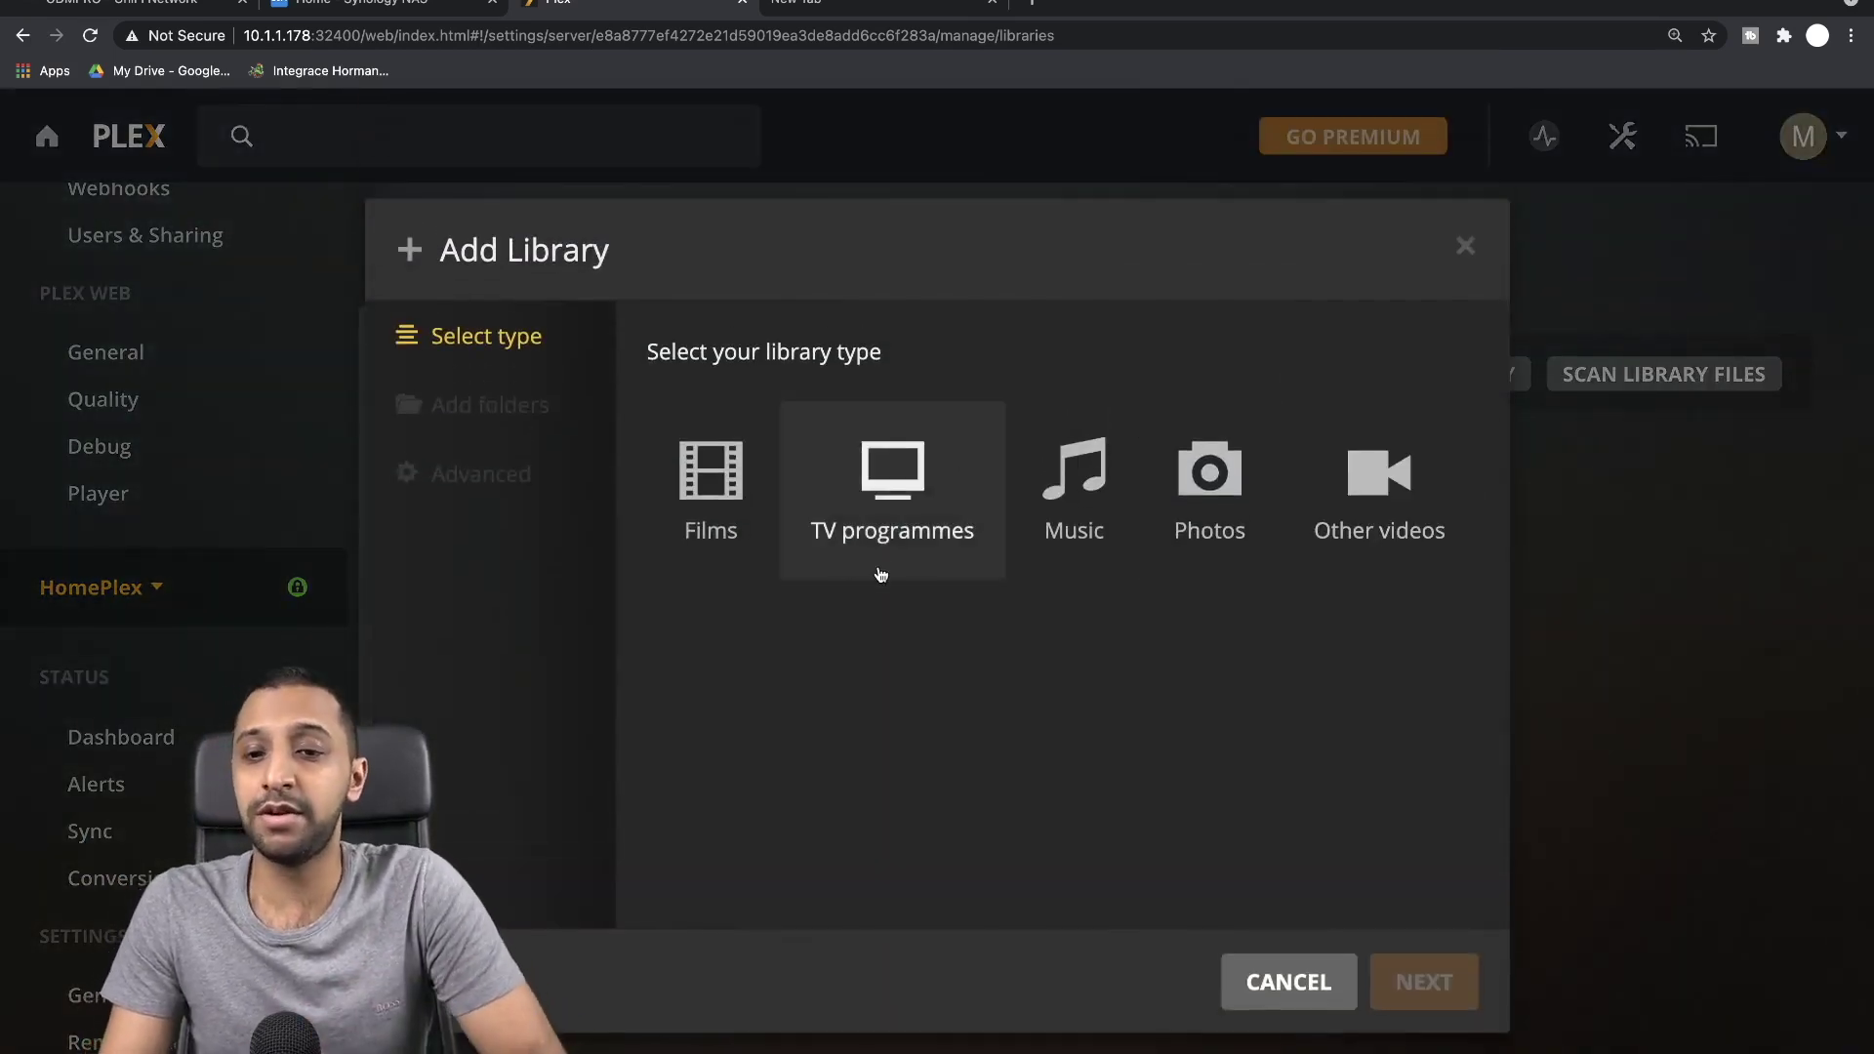
left_click(1425, 512)
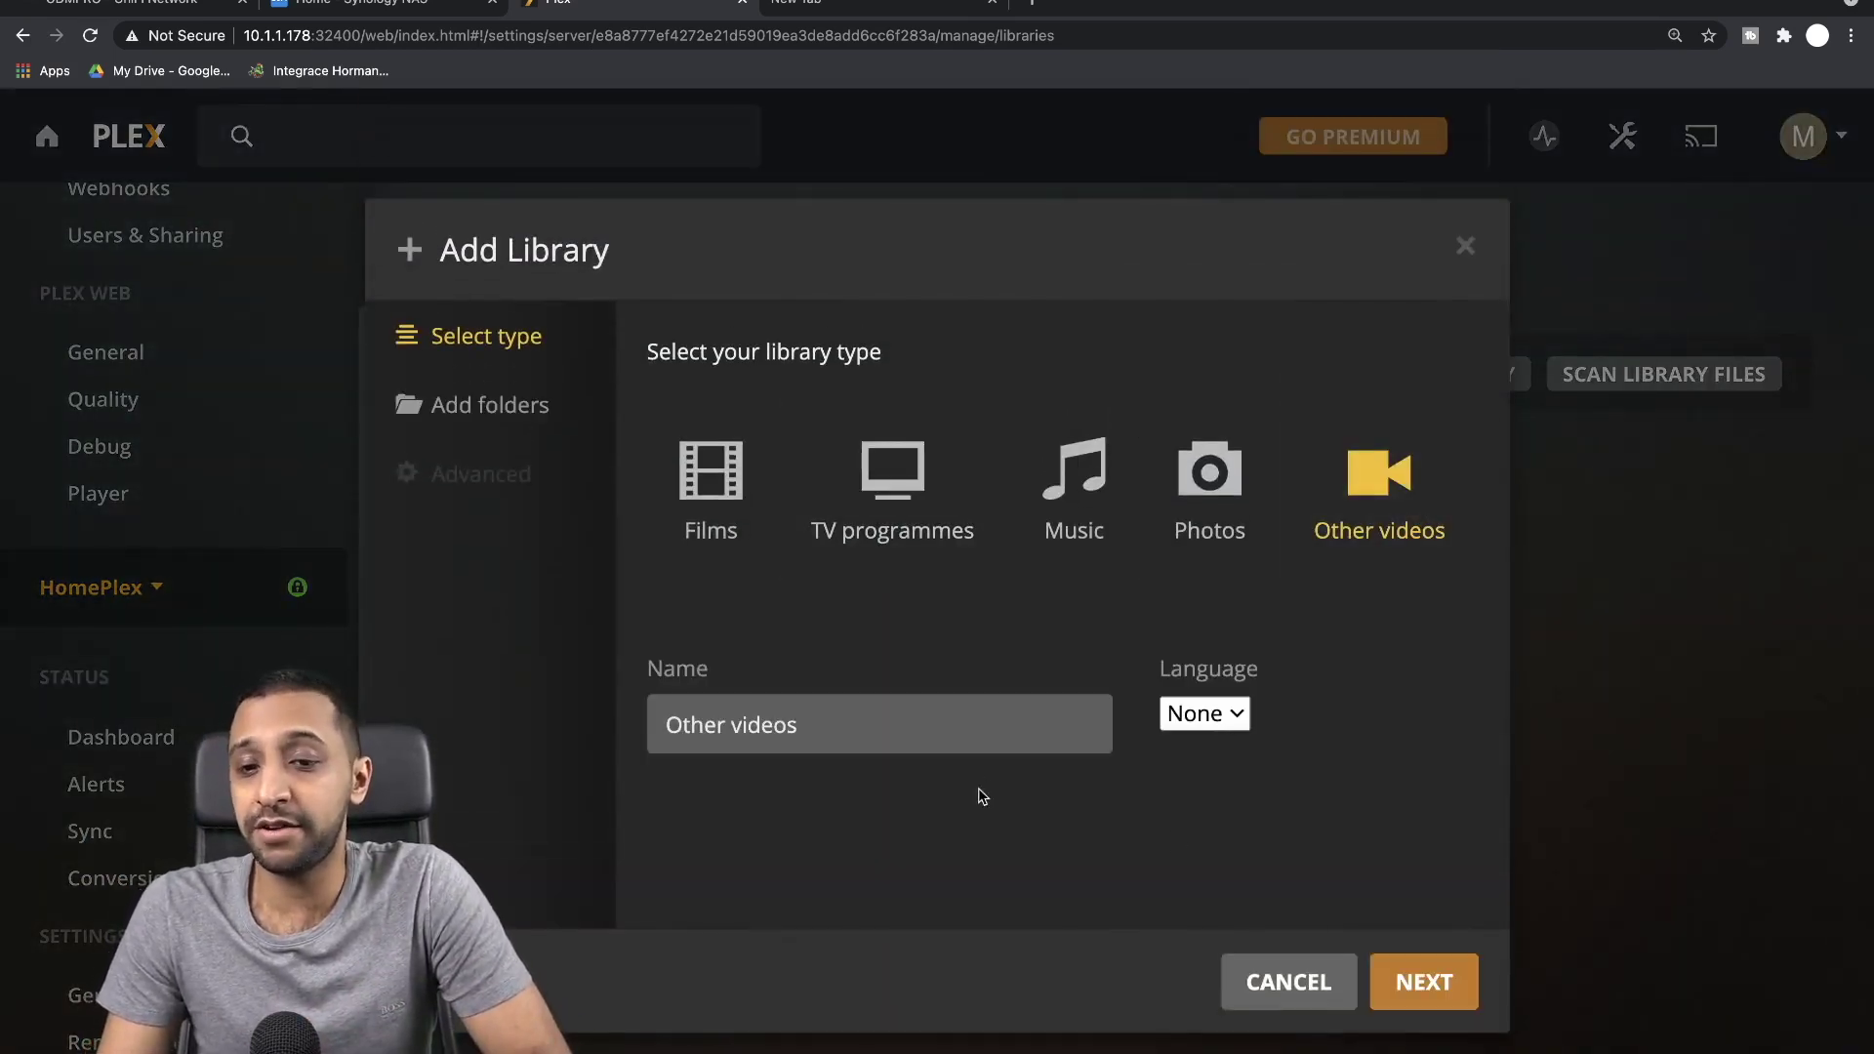
Name the library IW Videos, point it at /volume1/Plex/Library/Content/IW Videos, and create it
left_click_drag(825, 747, 556, 732)
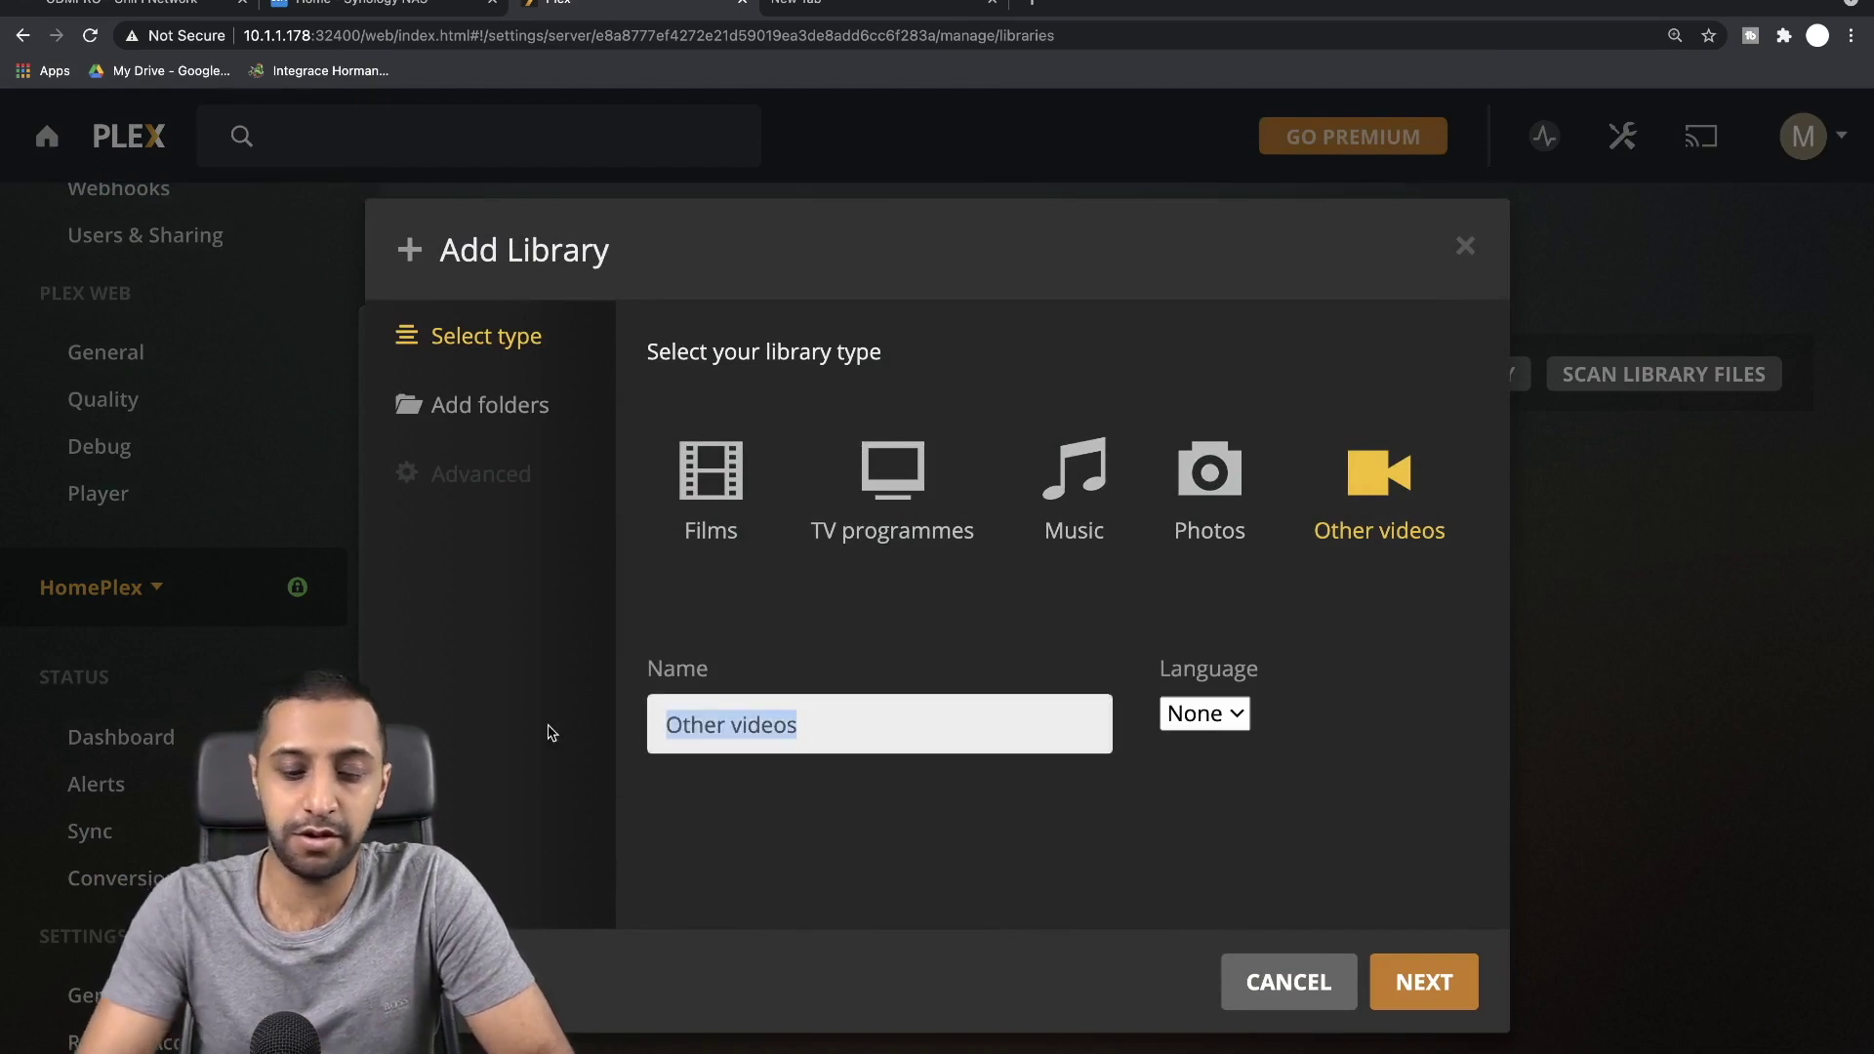
type("IW")
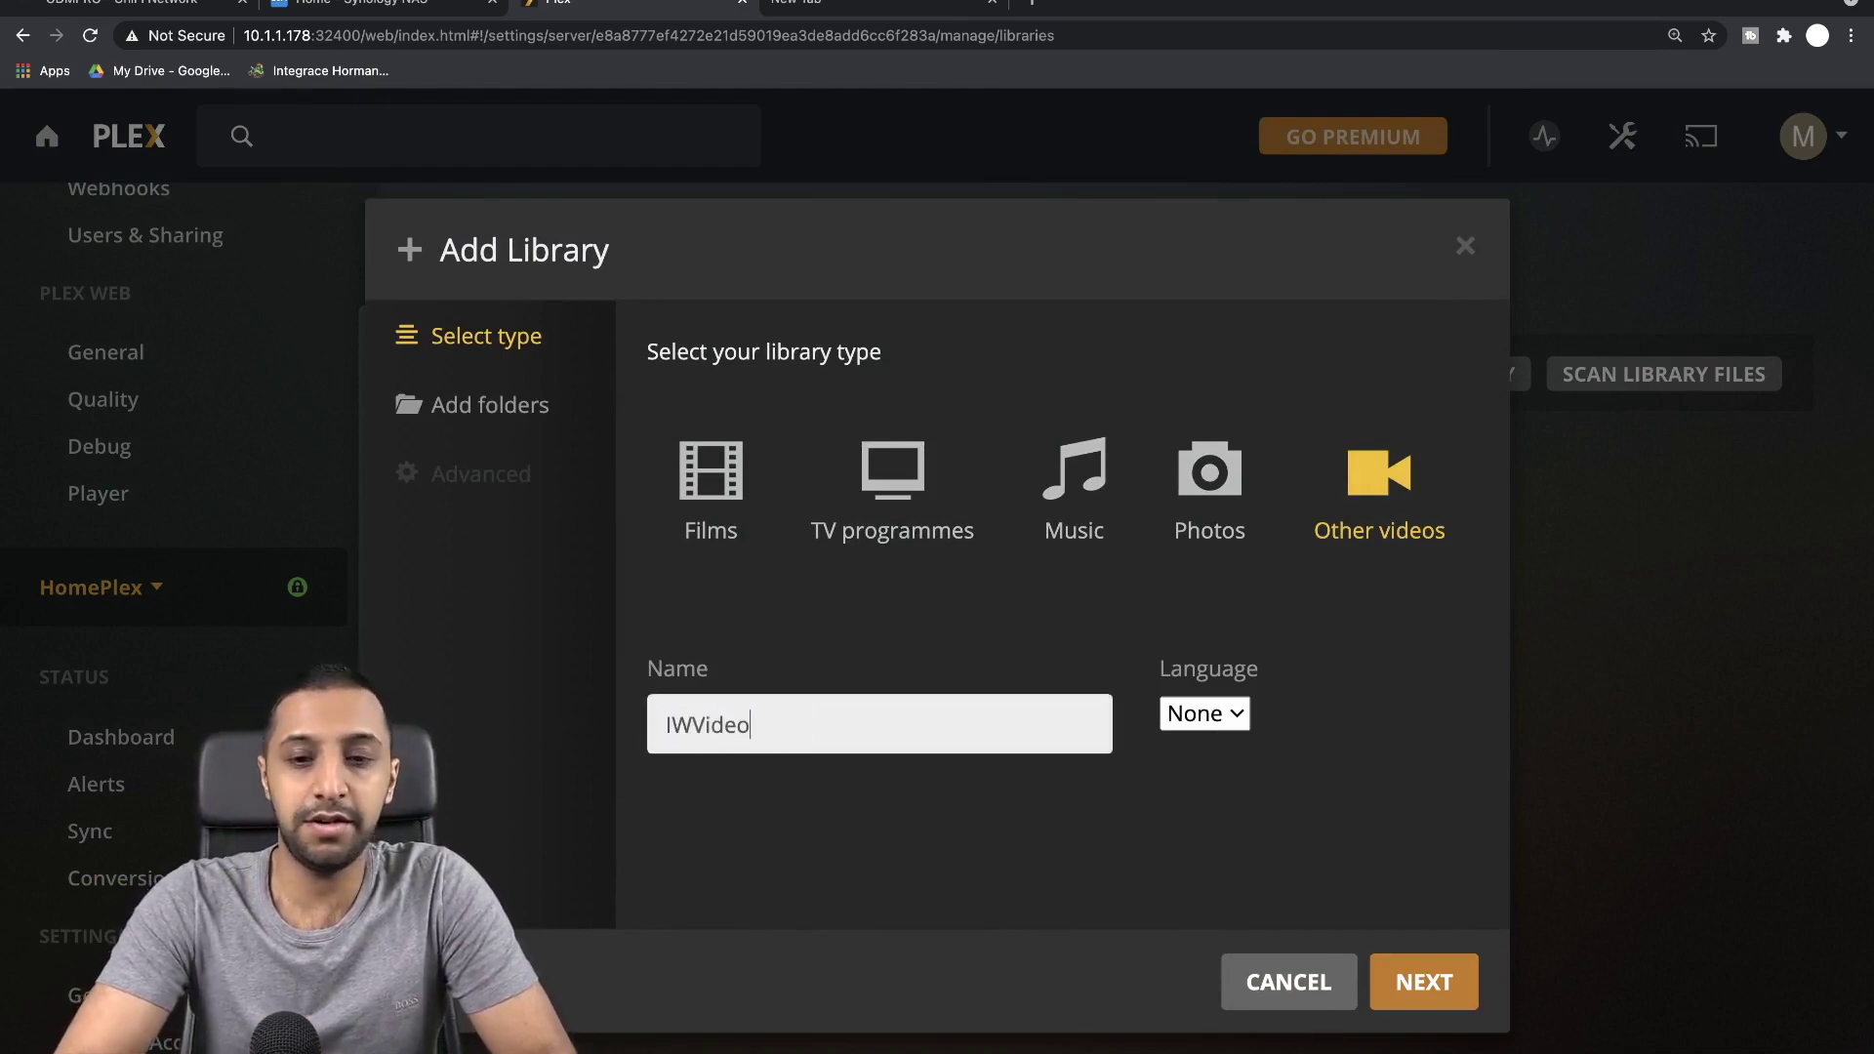
left_click(1391, 979)
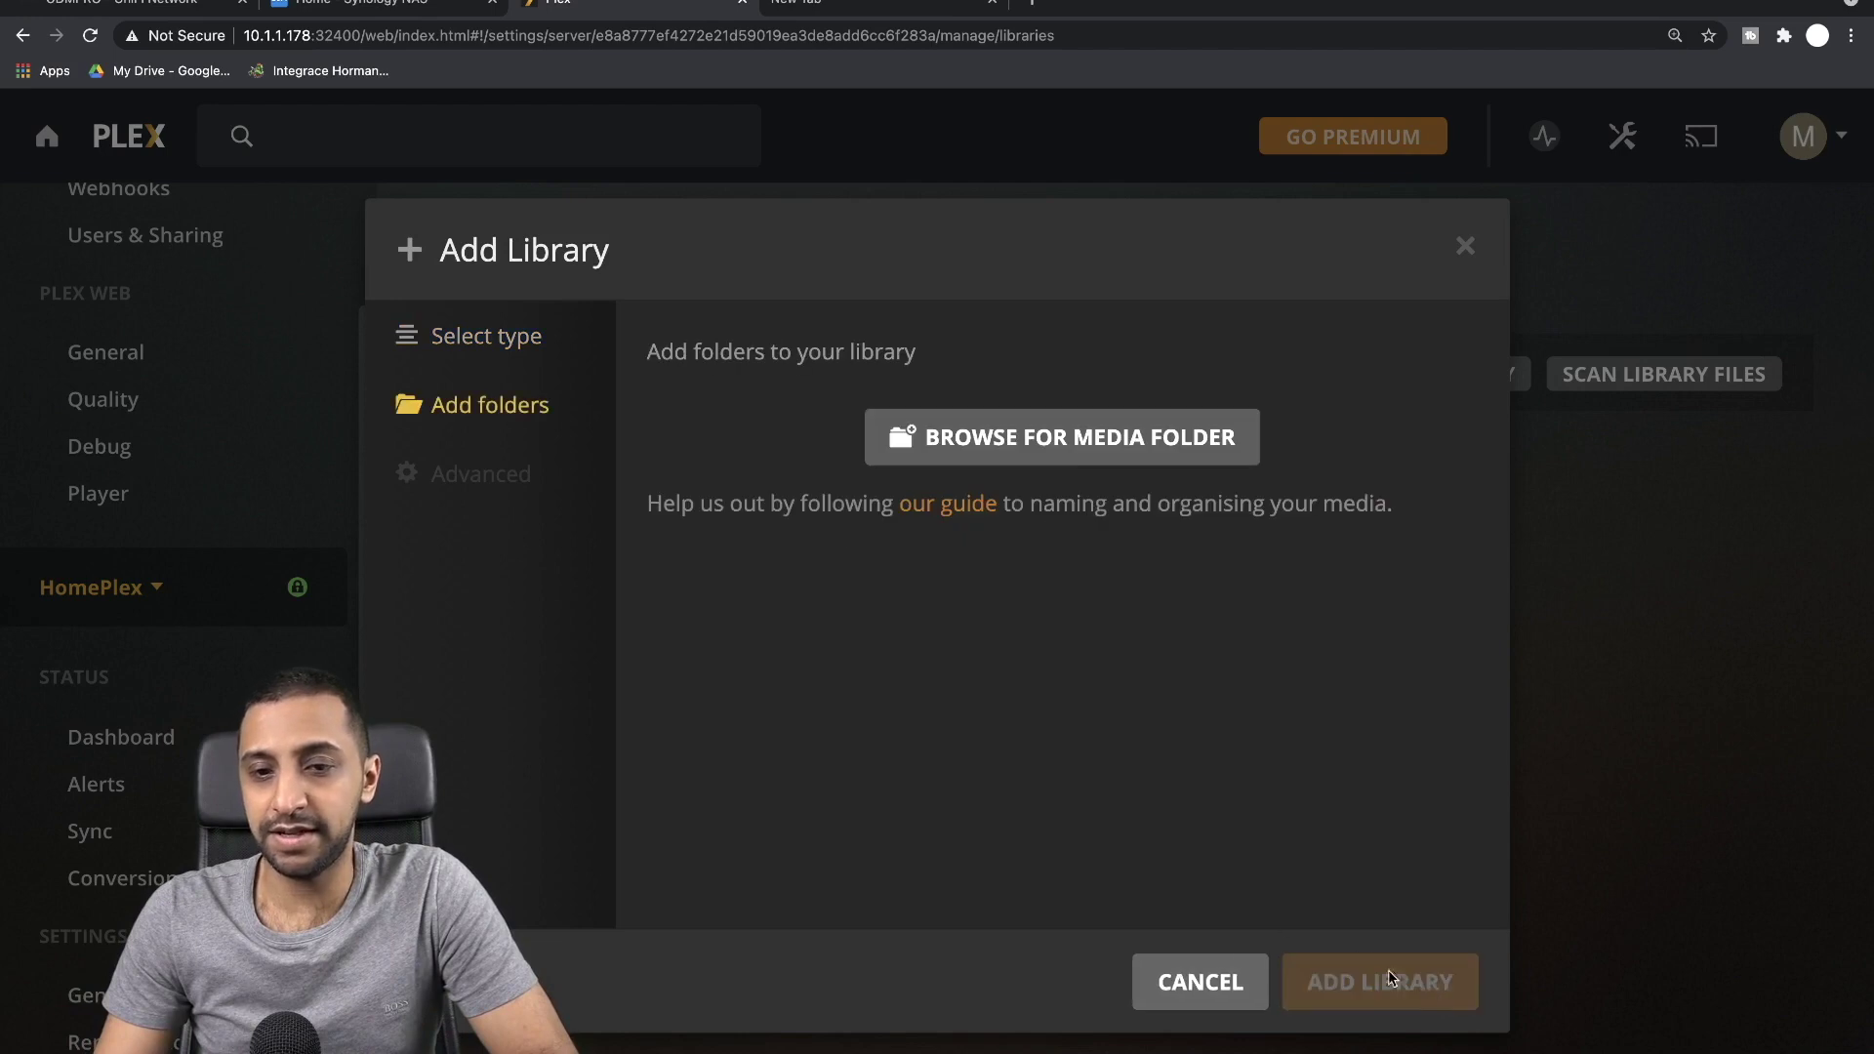
left_click(962, 436)
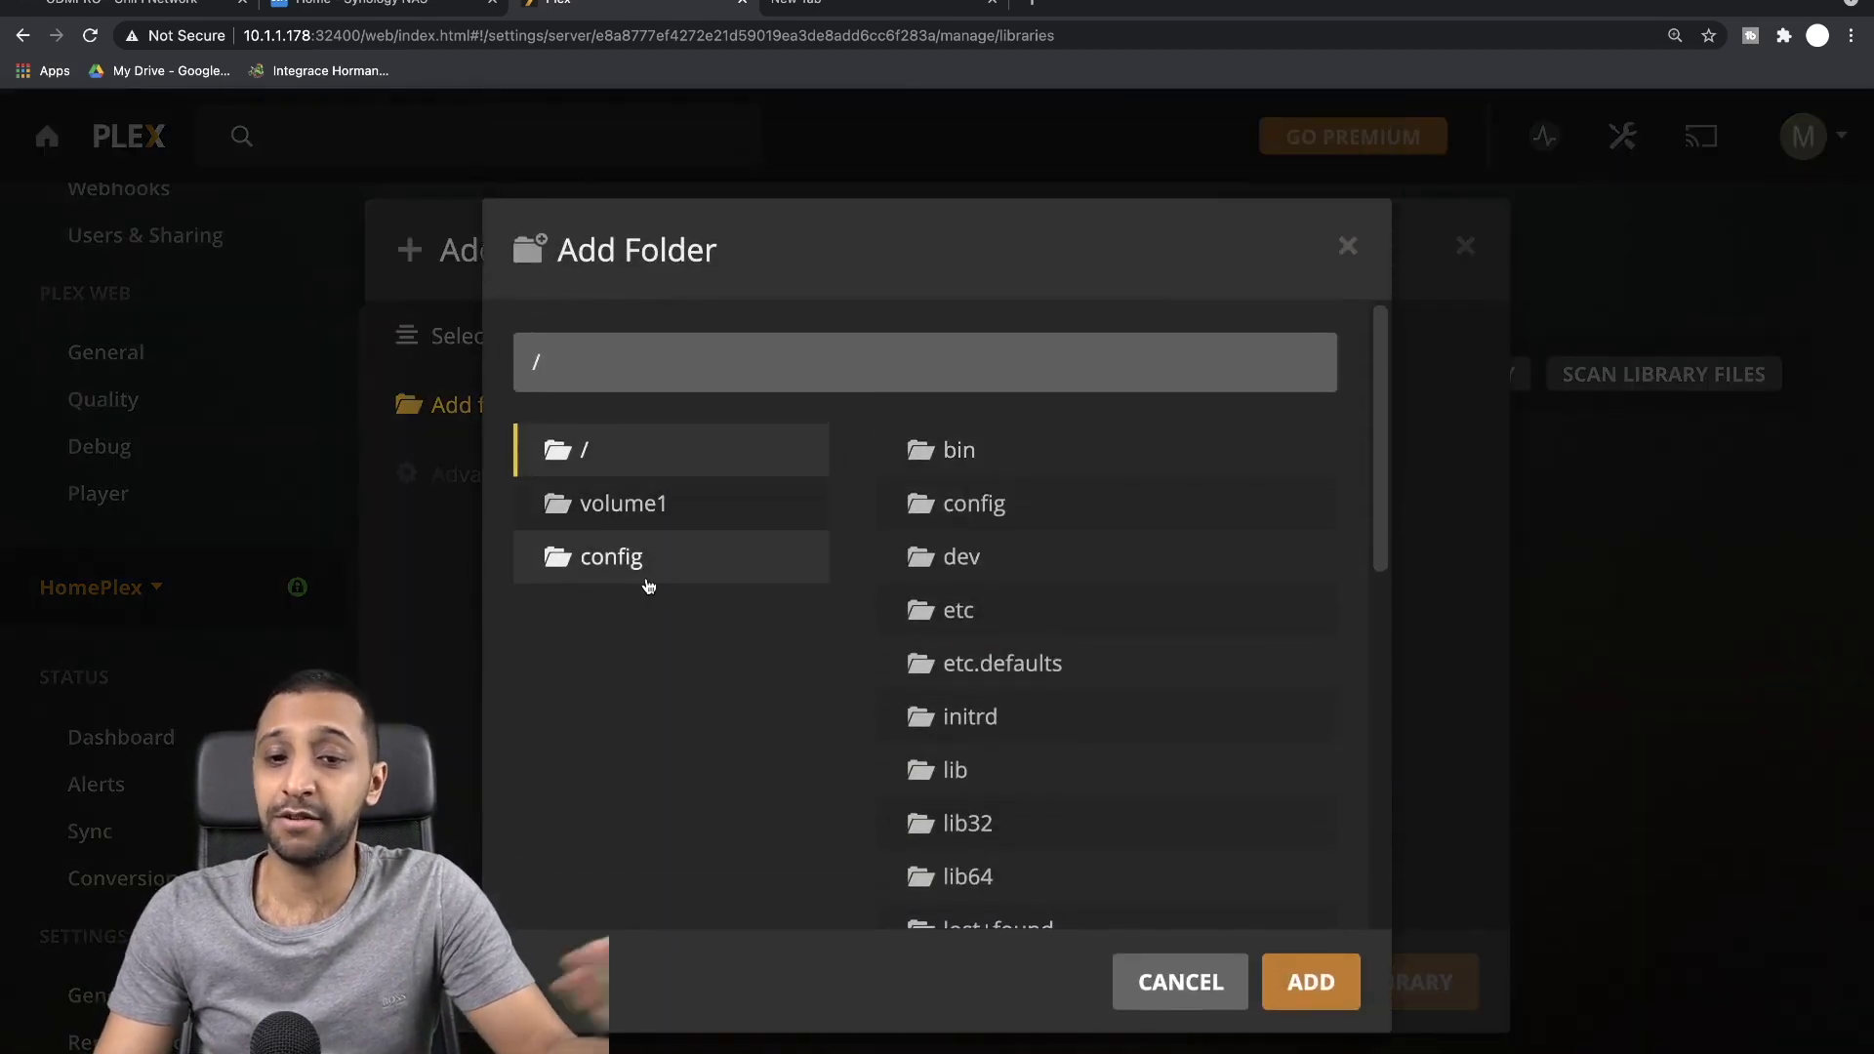
left_click(660, 524)
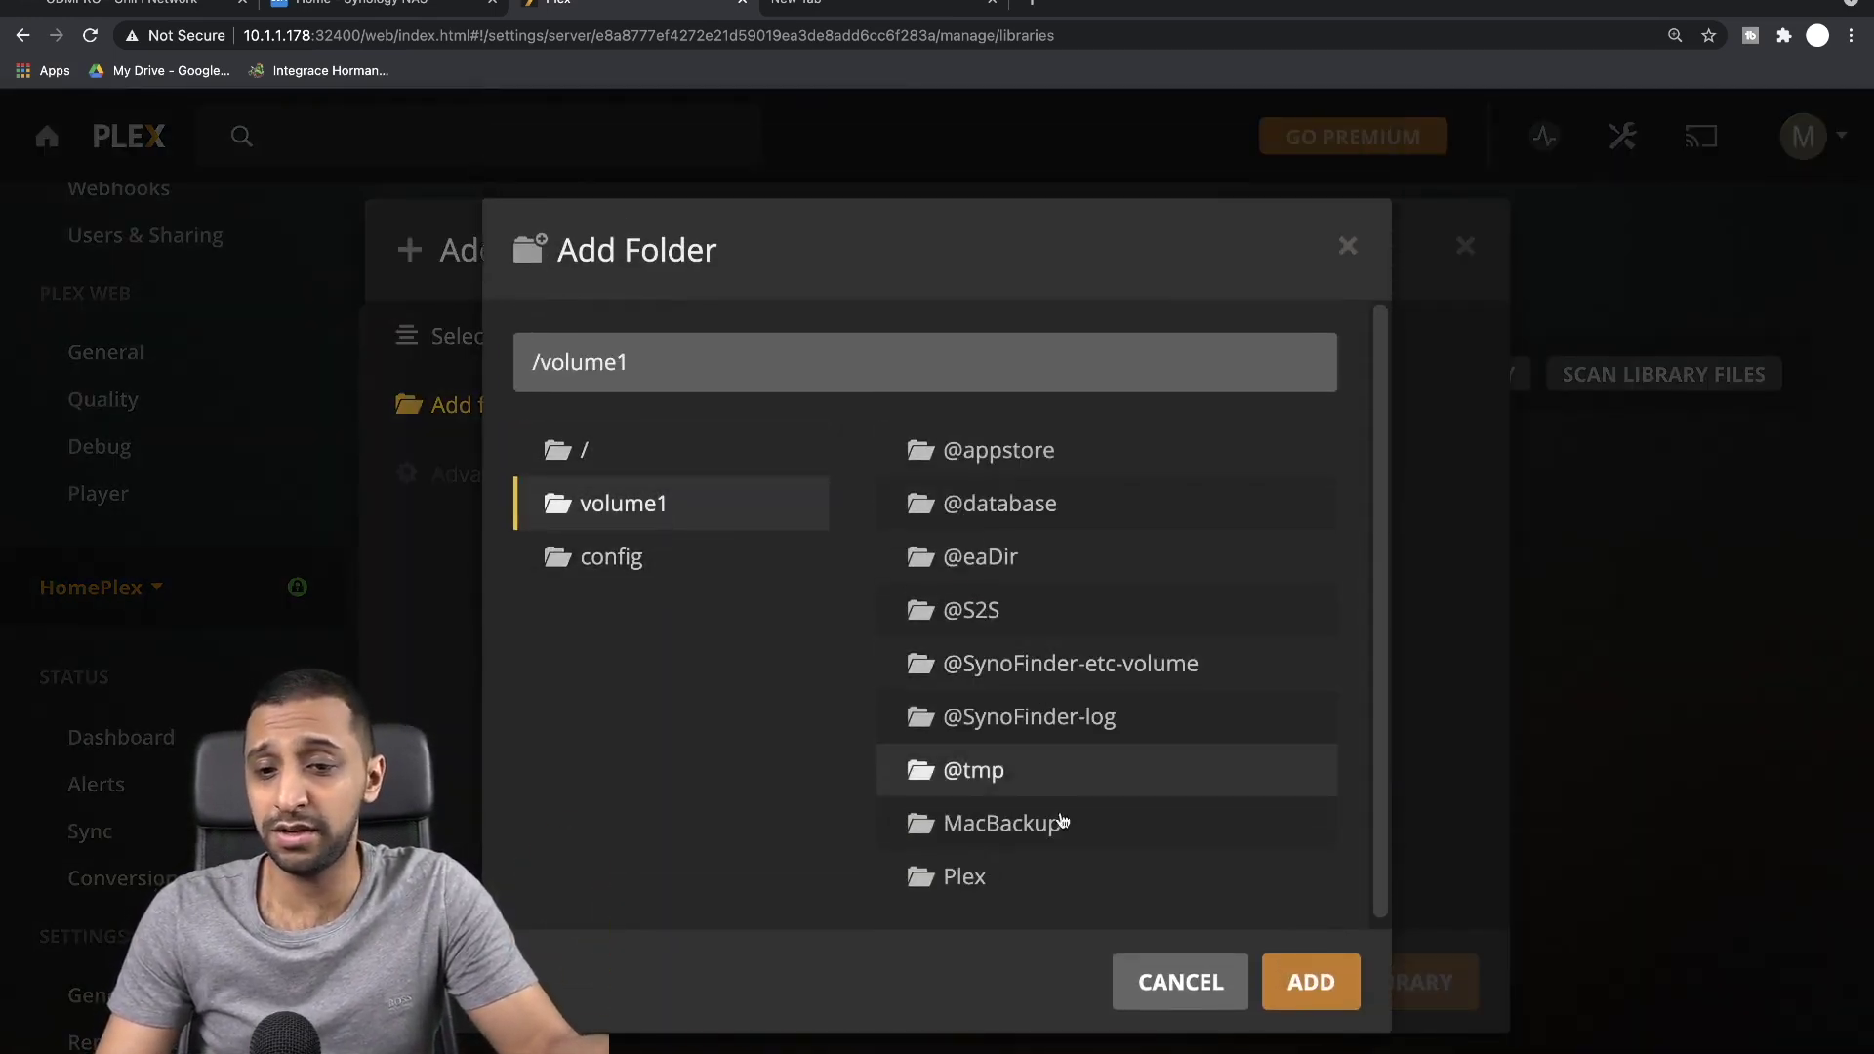
left_click(1025, 874)
left_click(1024, 557)
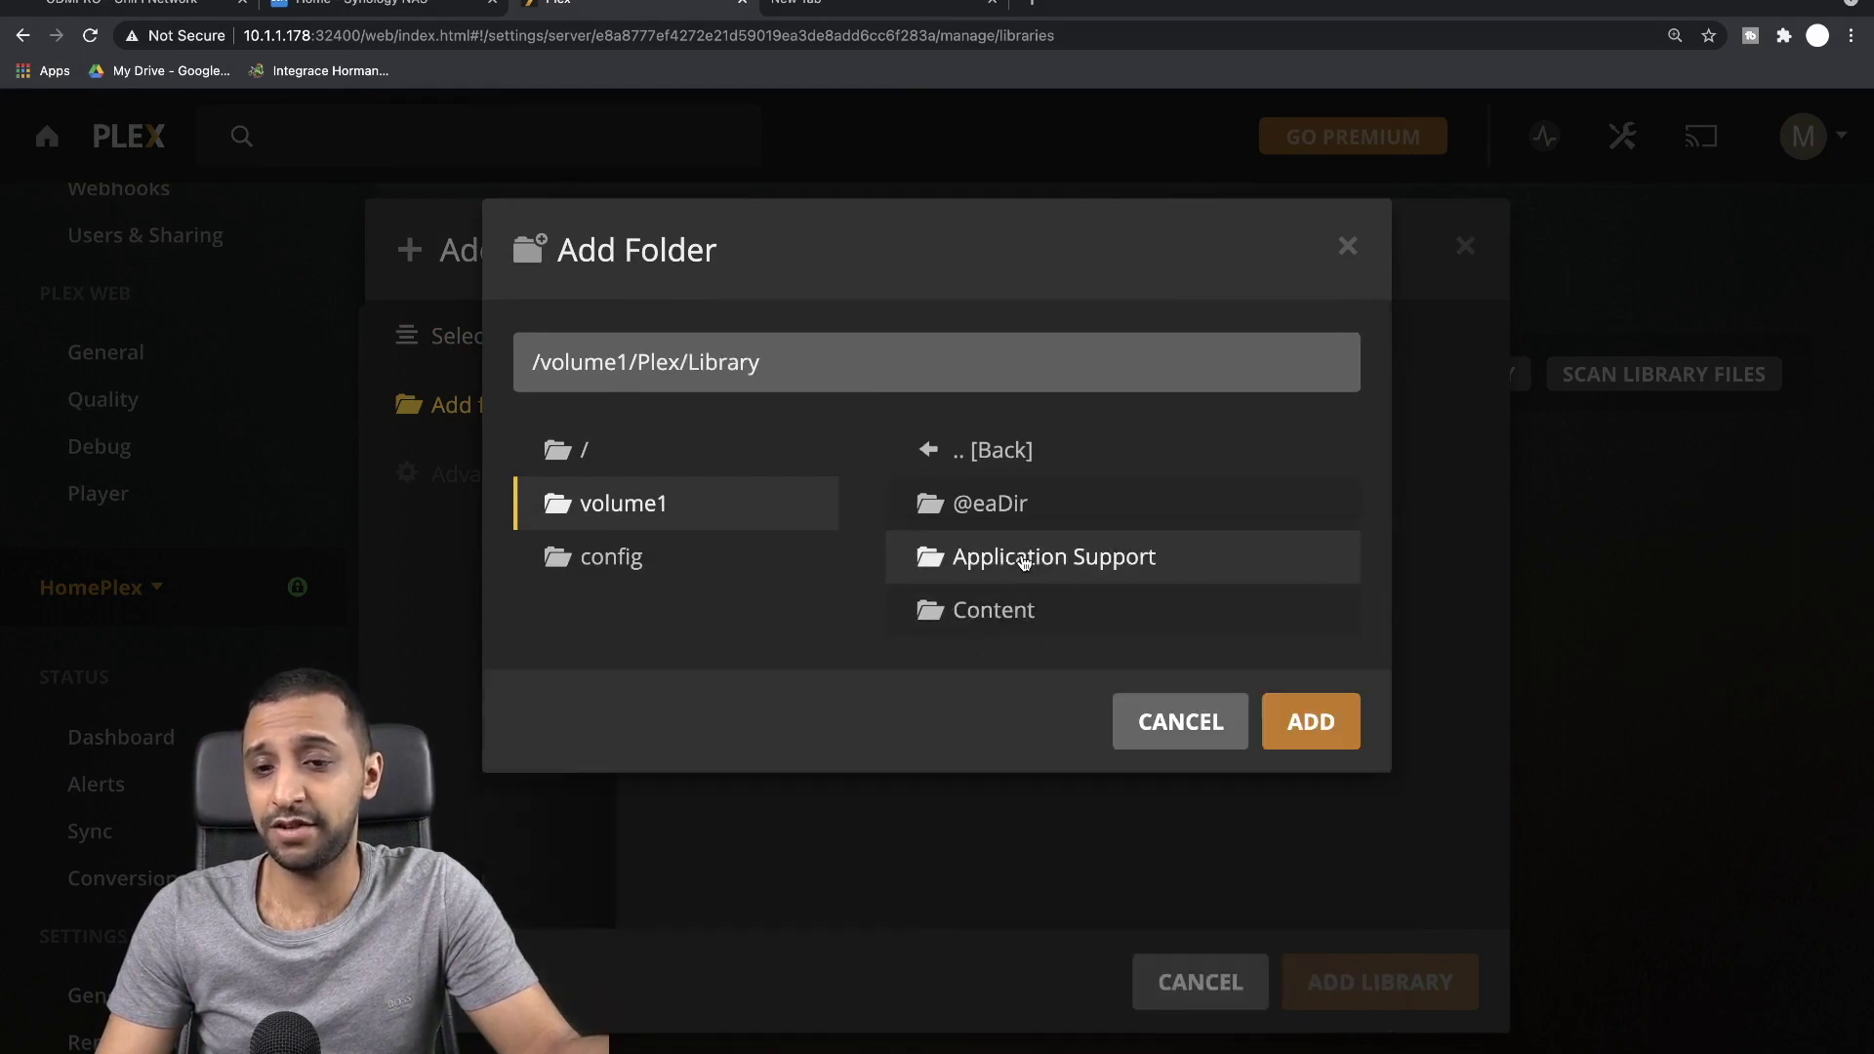
left_click(1034, 609)
left_click(1020, 561)
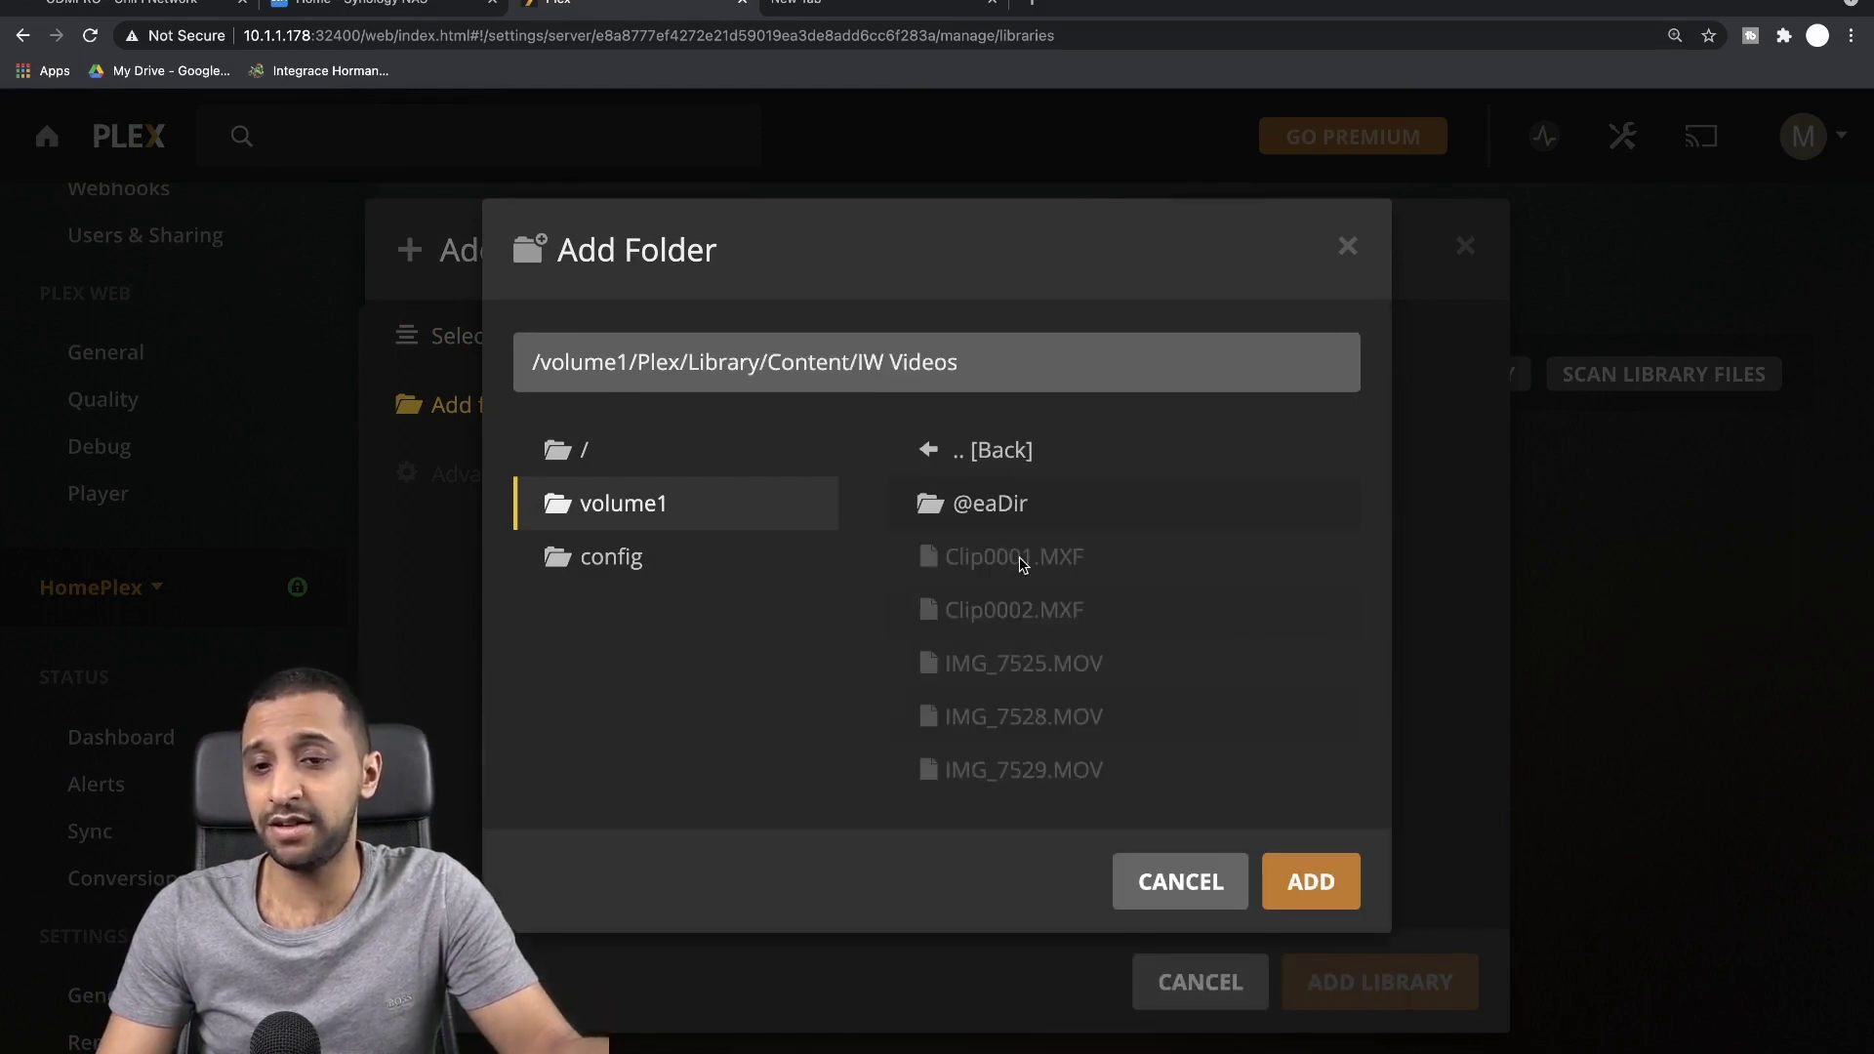
left_click(1308, 883)
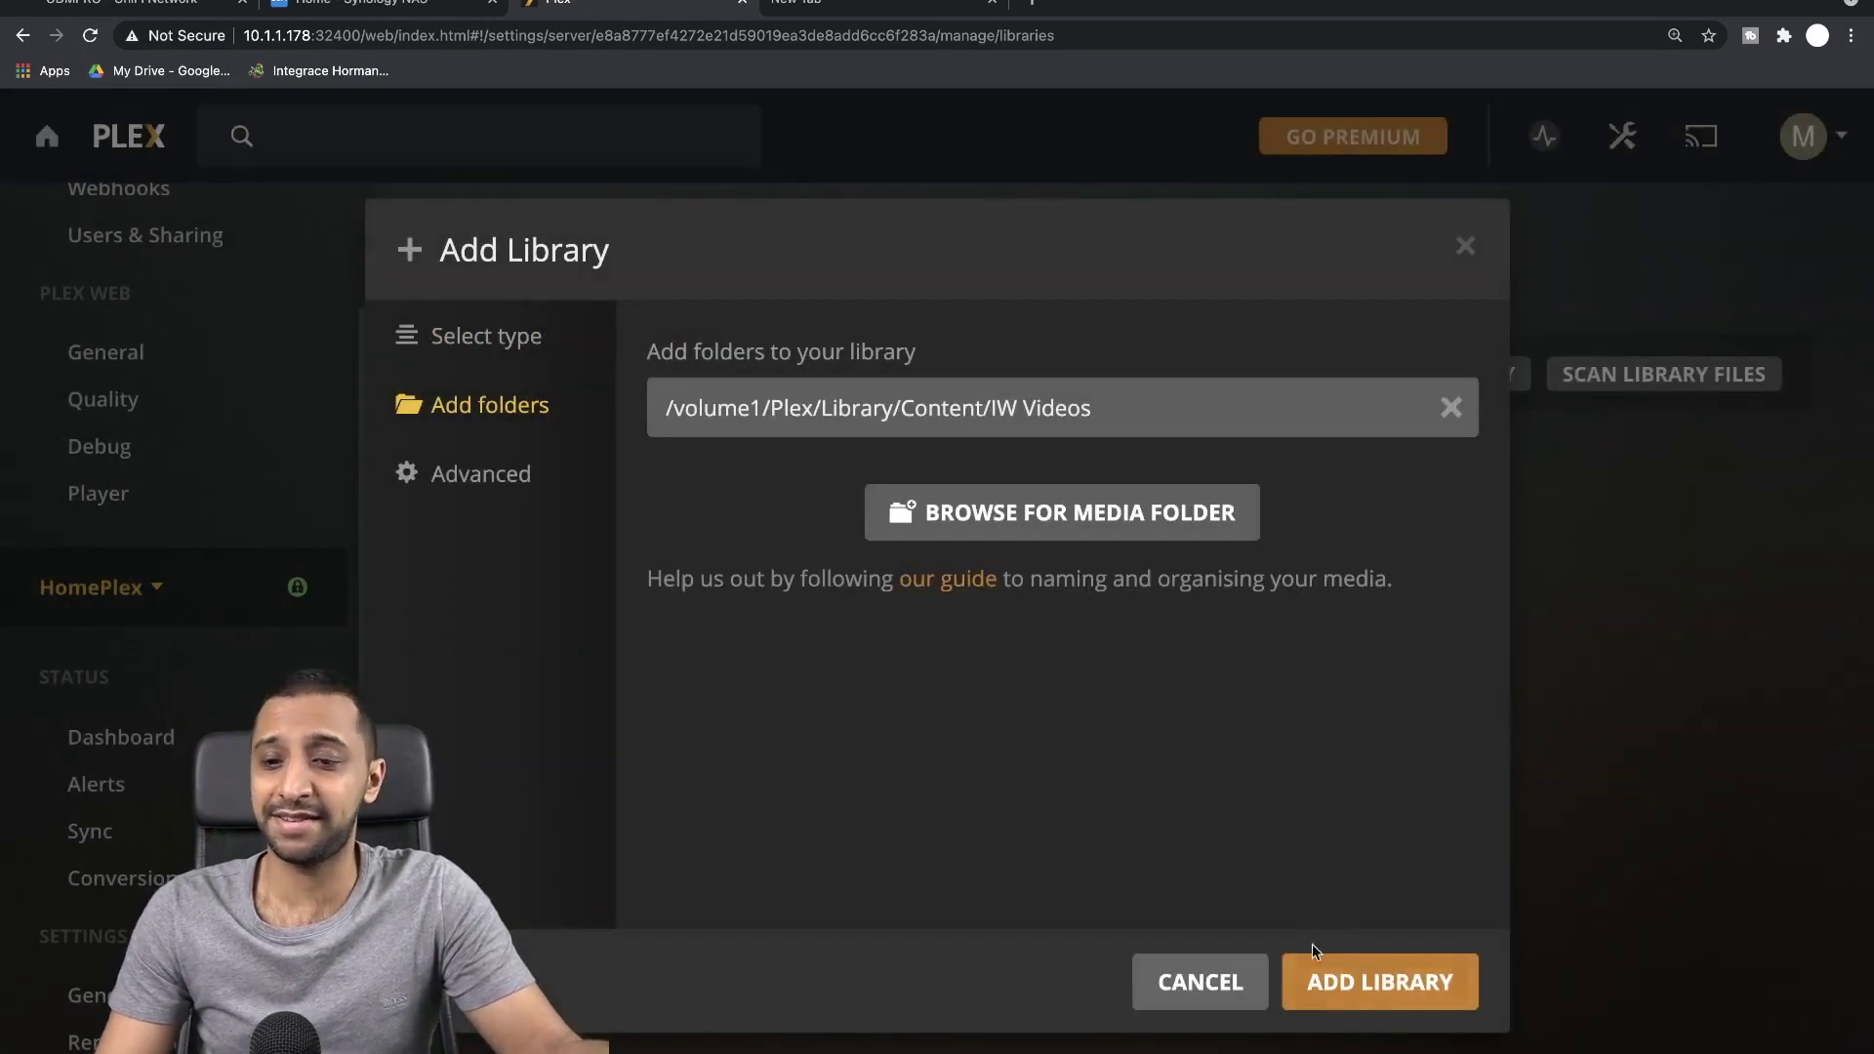
left_click(1312, 971)
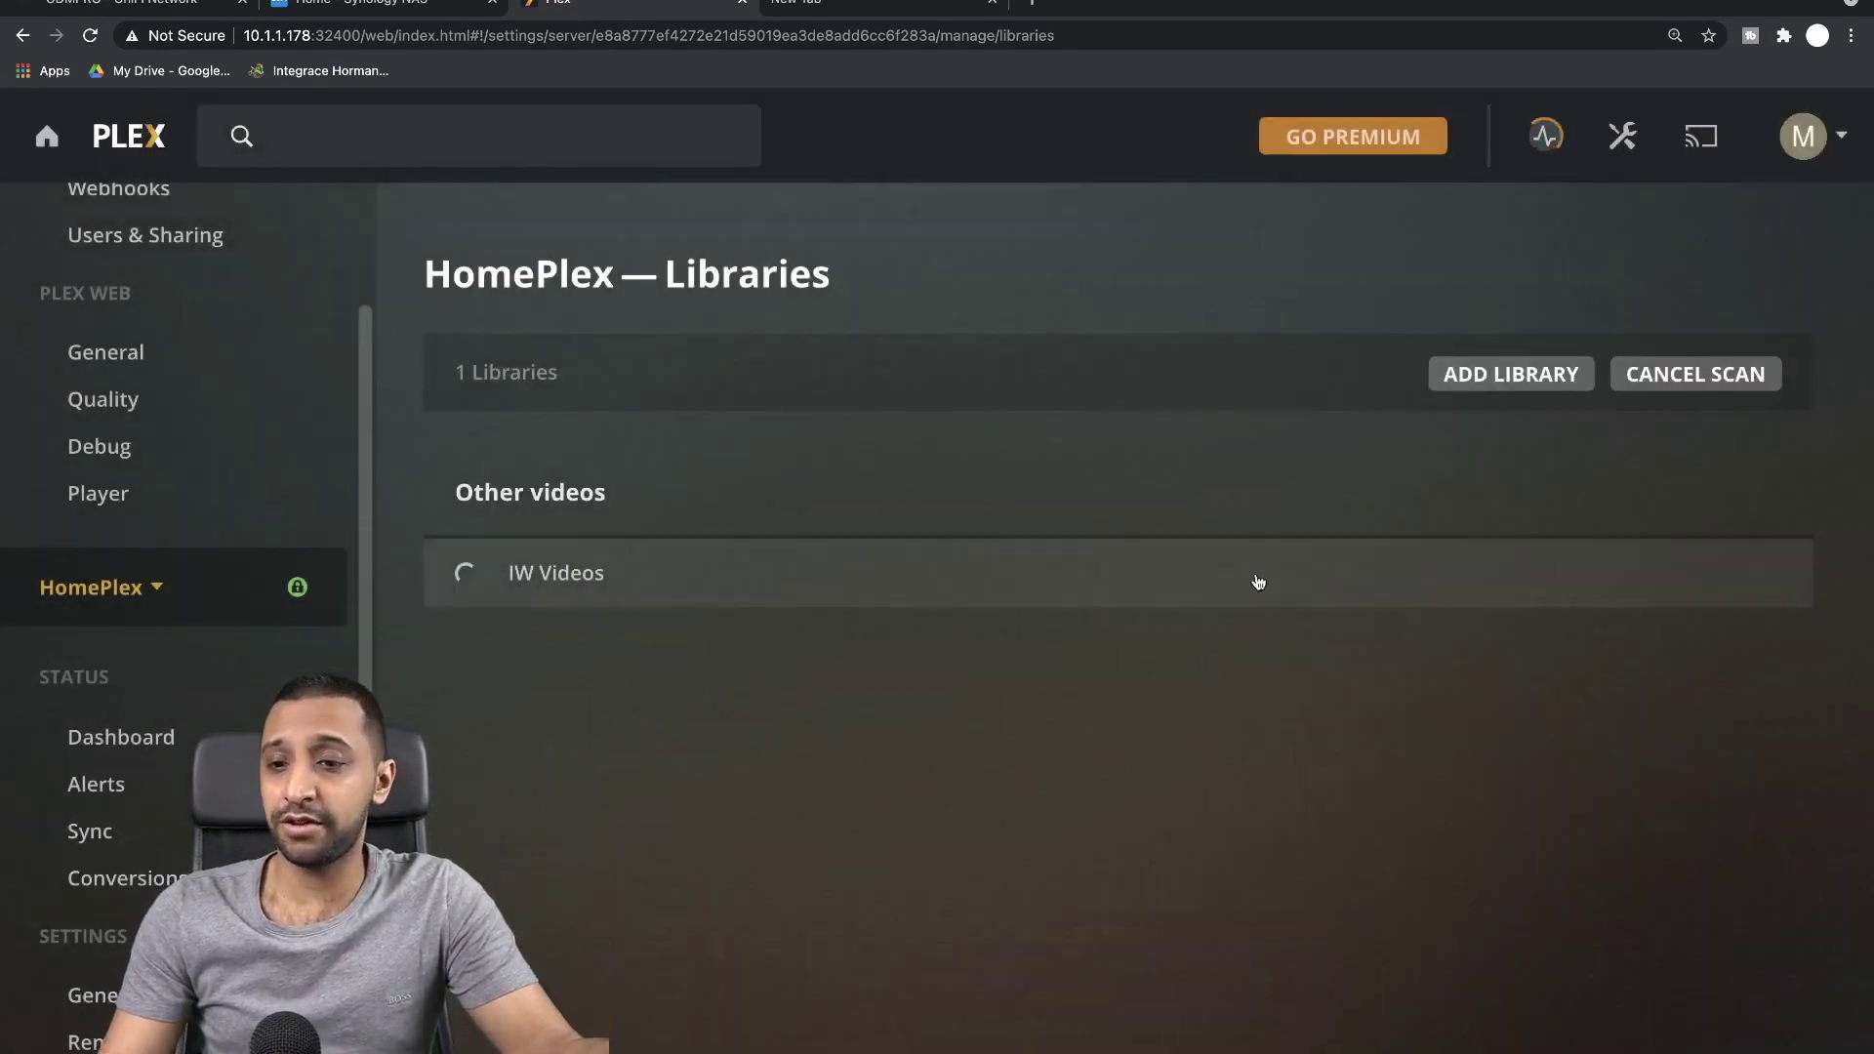
Start a new TV programmes library and name it TV Shows
left_click(1454, 380)
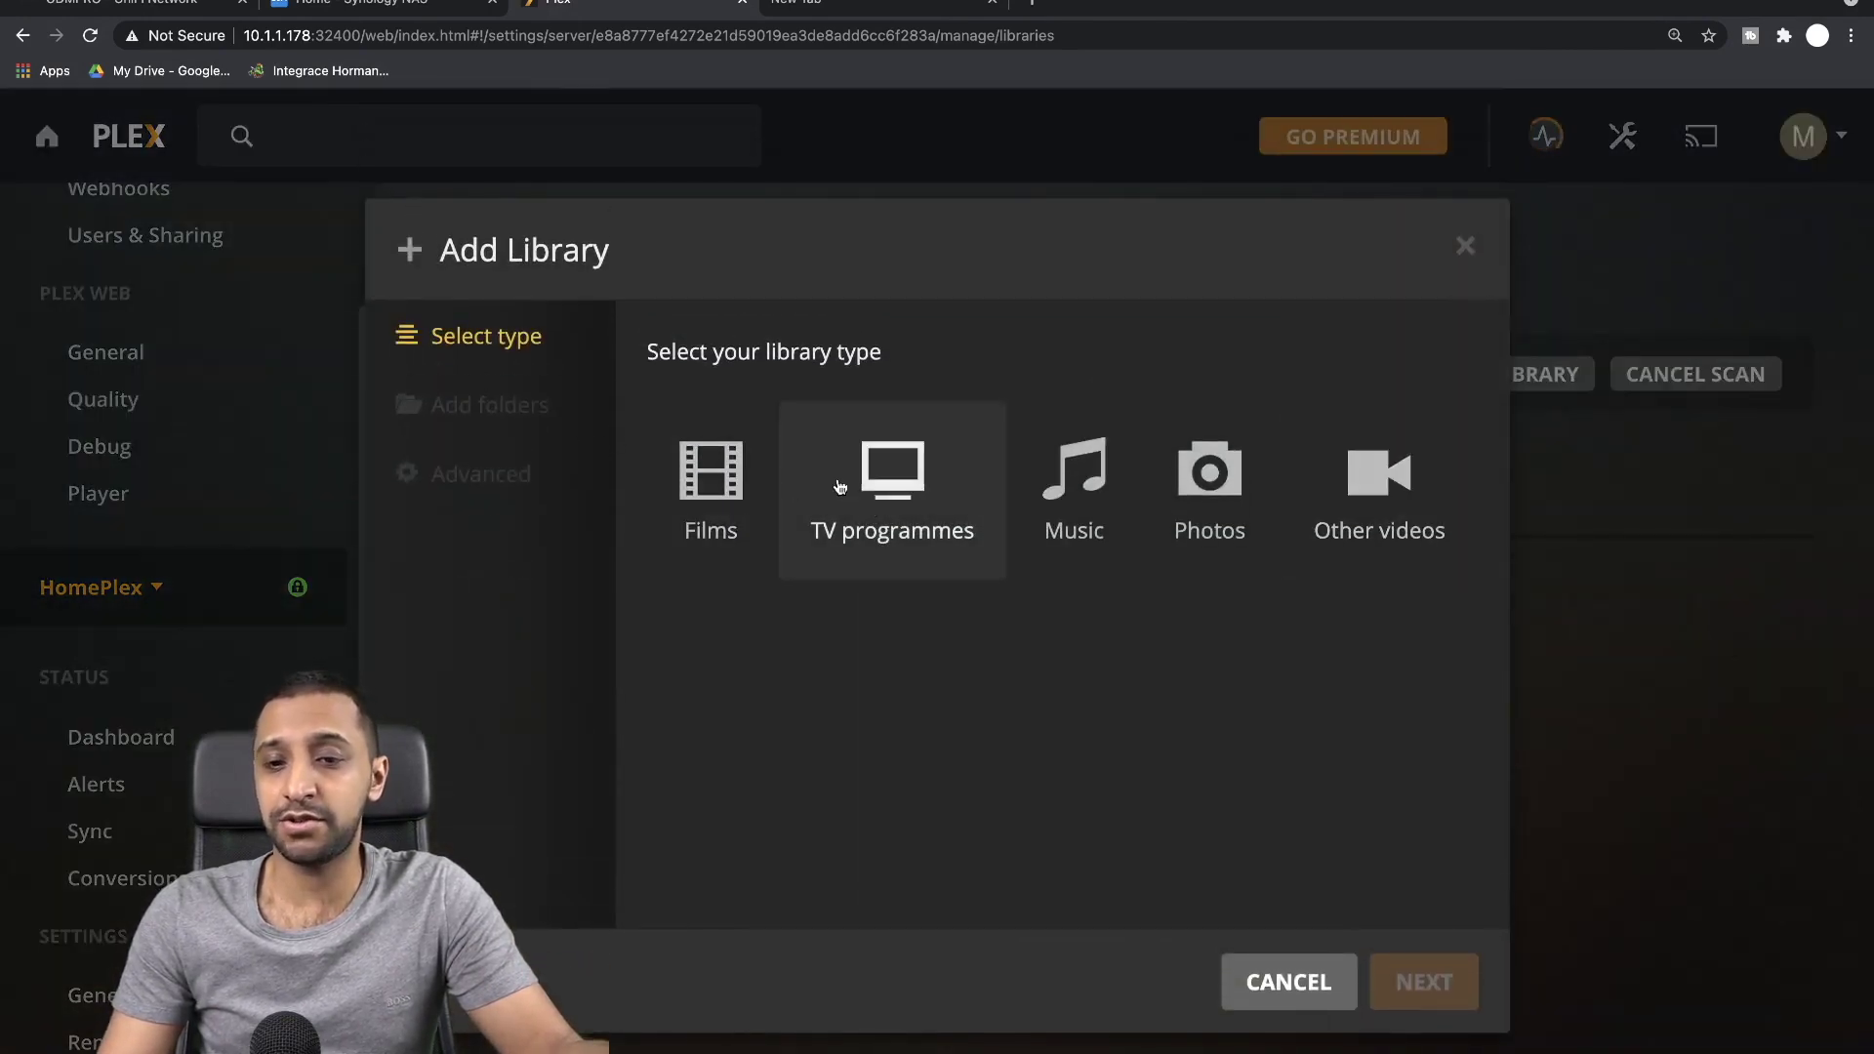
left_click(879, 487)
left_click_drag(904, 732, 639, 737)
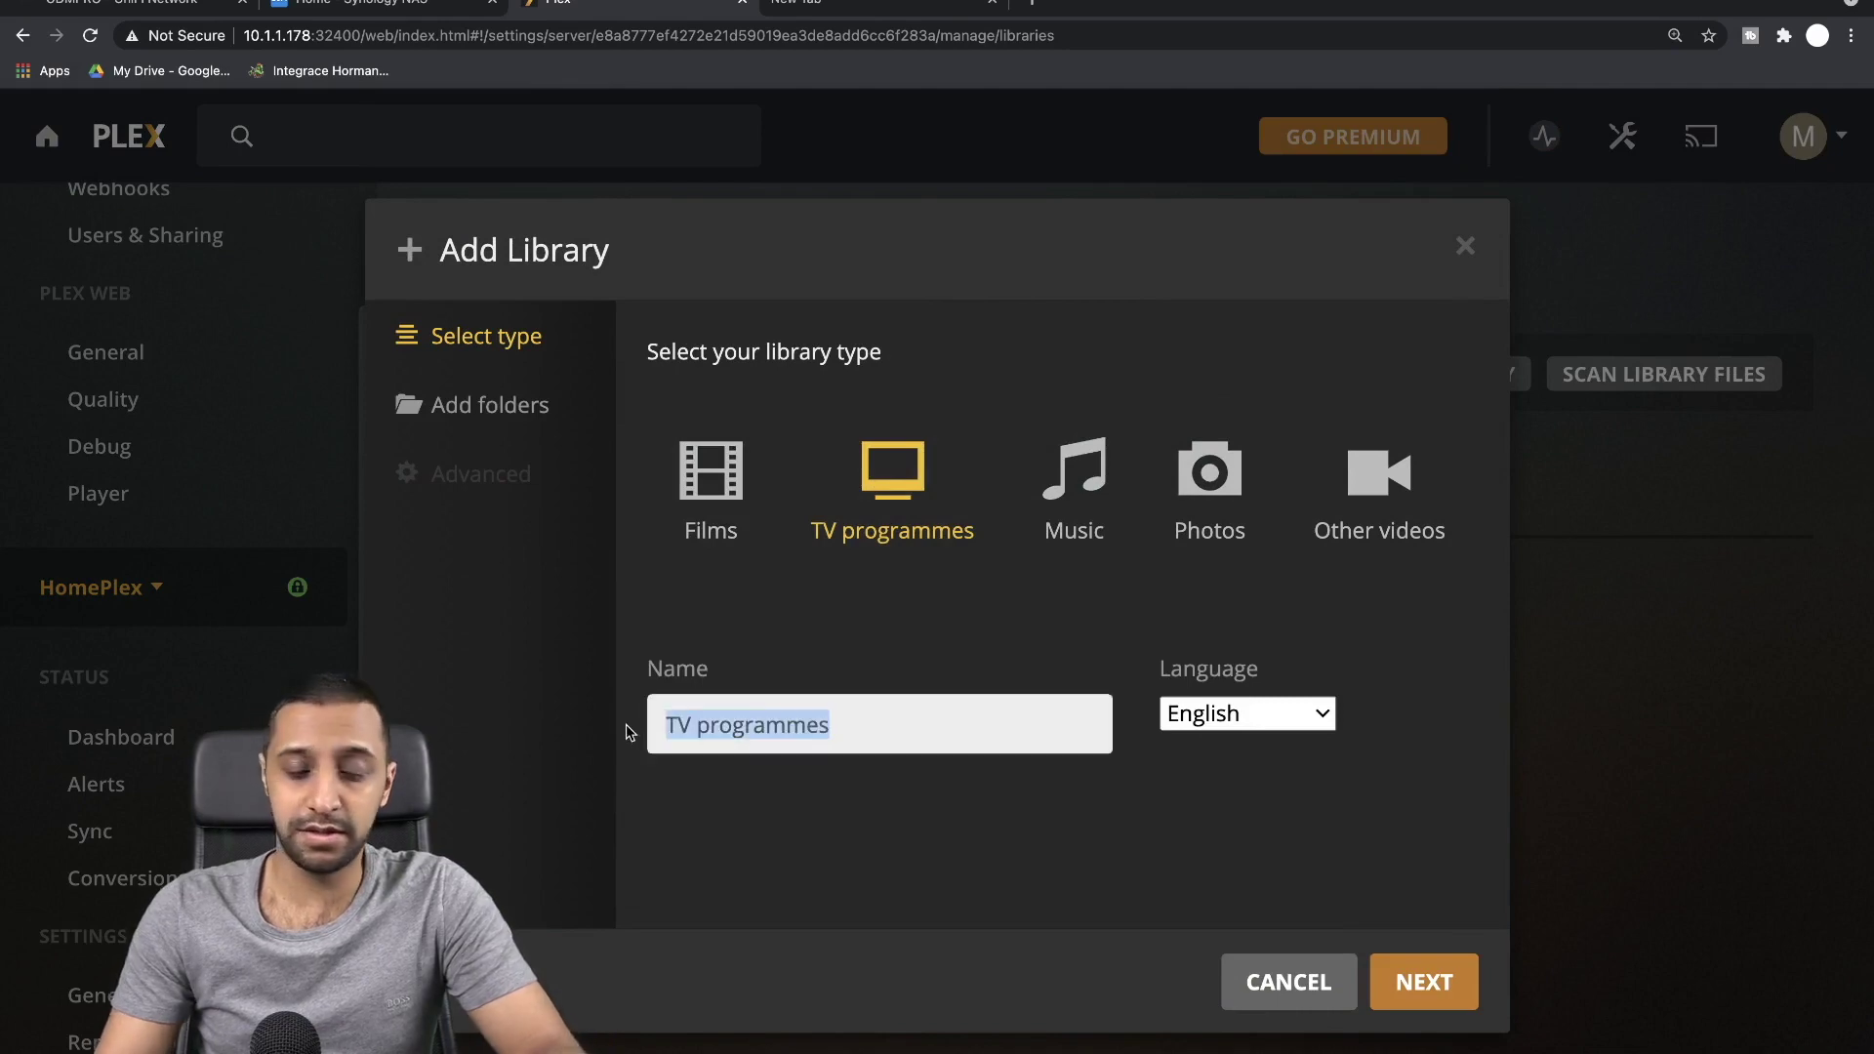
key("Right")
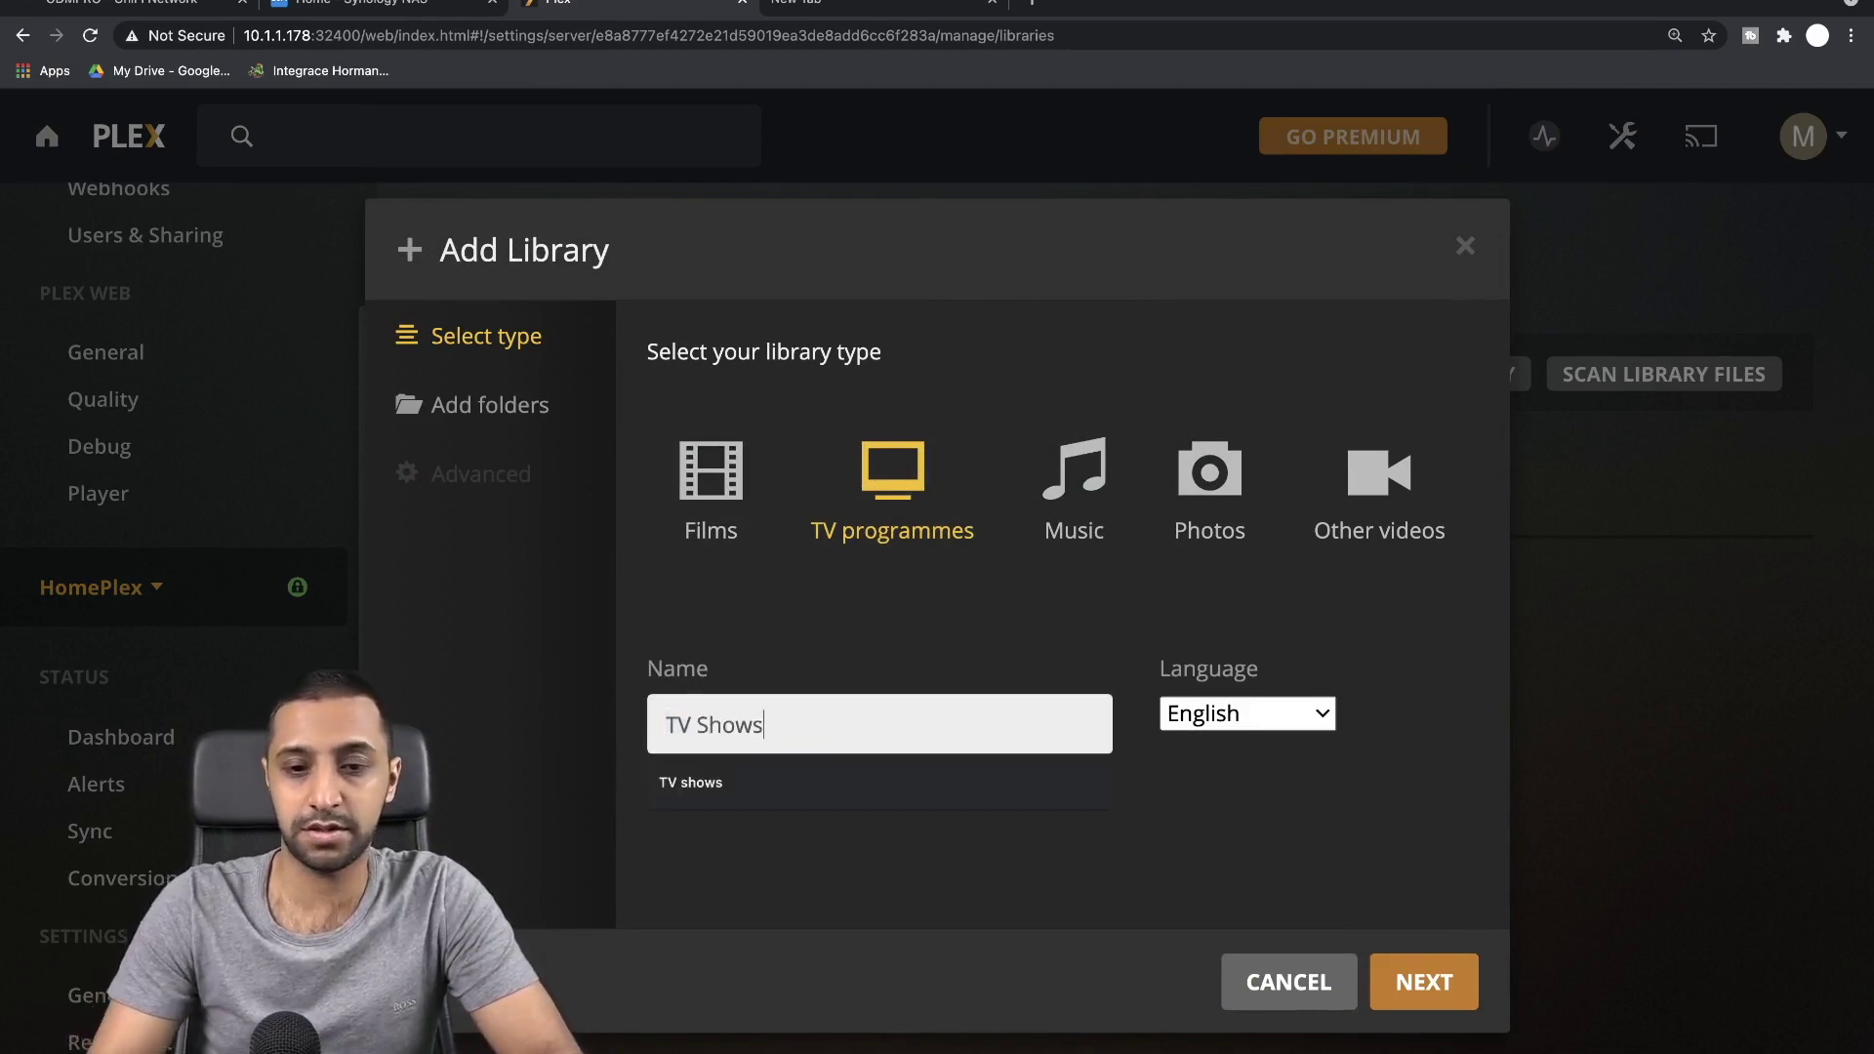
left_click(1409, 979)
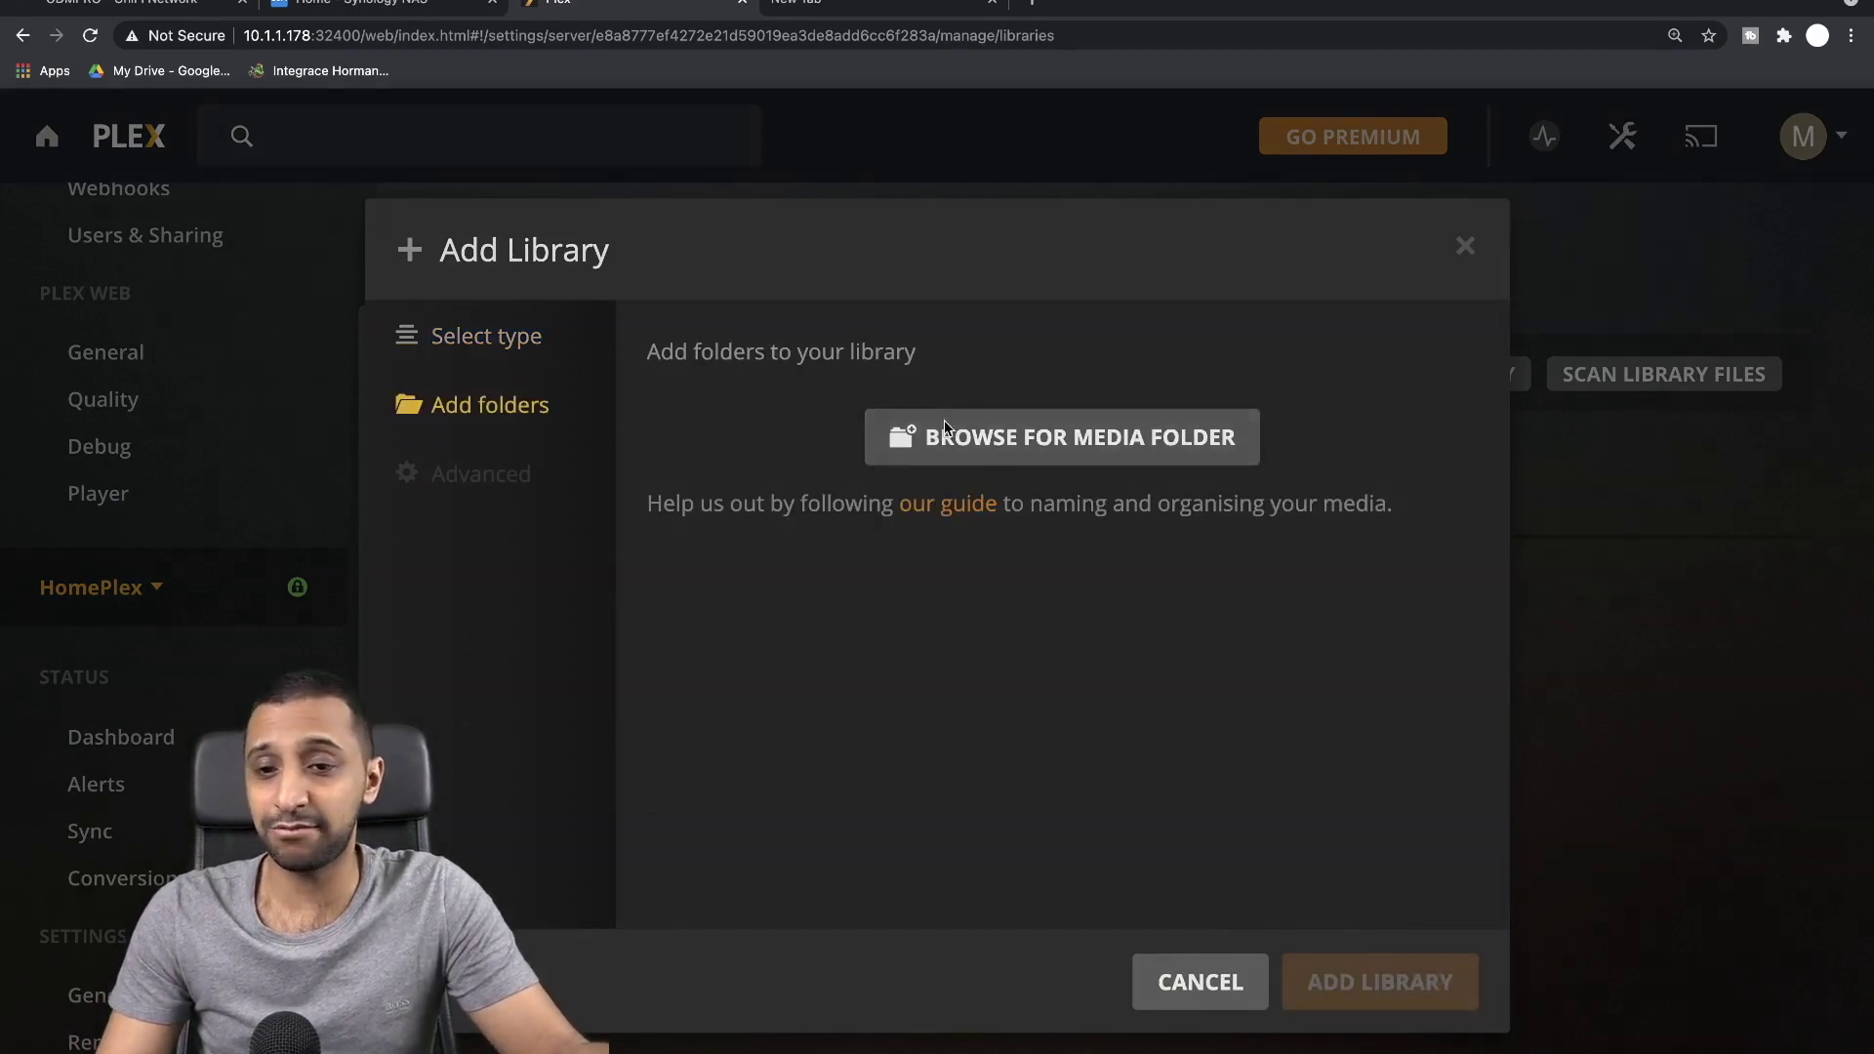
Set its media folder to /volume1/Plex/Library/Content/TV Shows and create the library
left_click(945, 449)
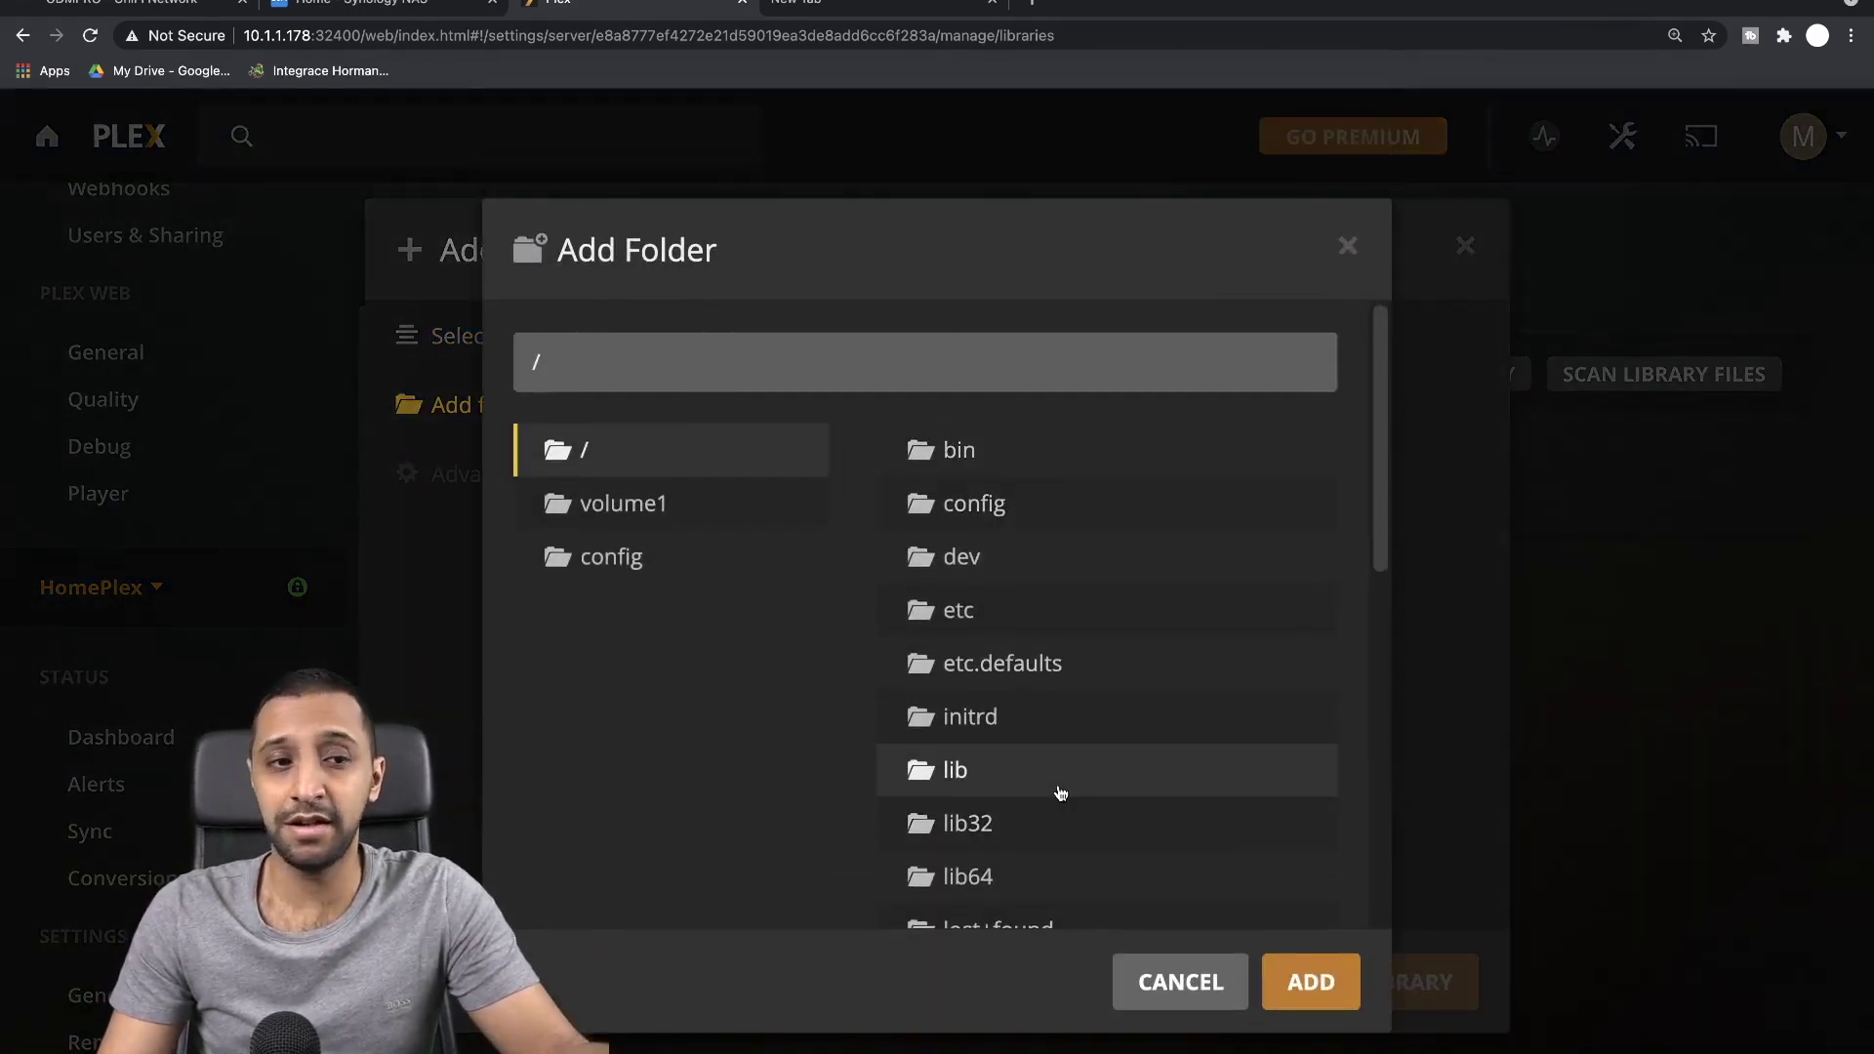
scroll(1061, 790, "down", 4)
scroll(1050, 788, "up", 3)
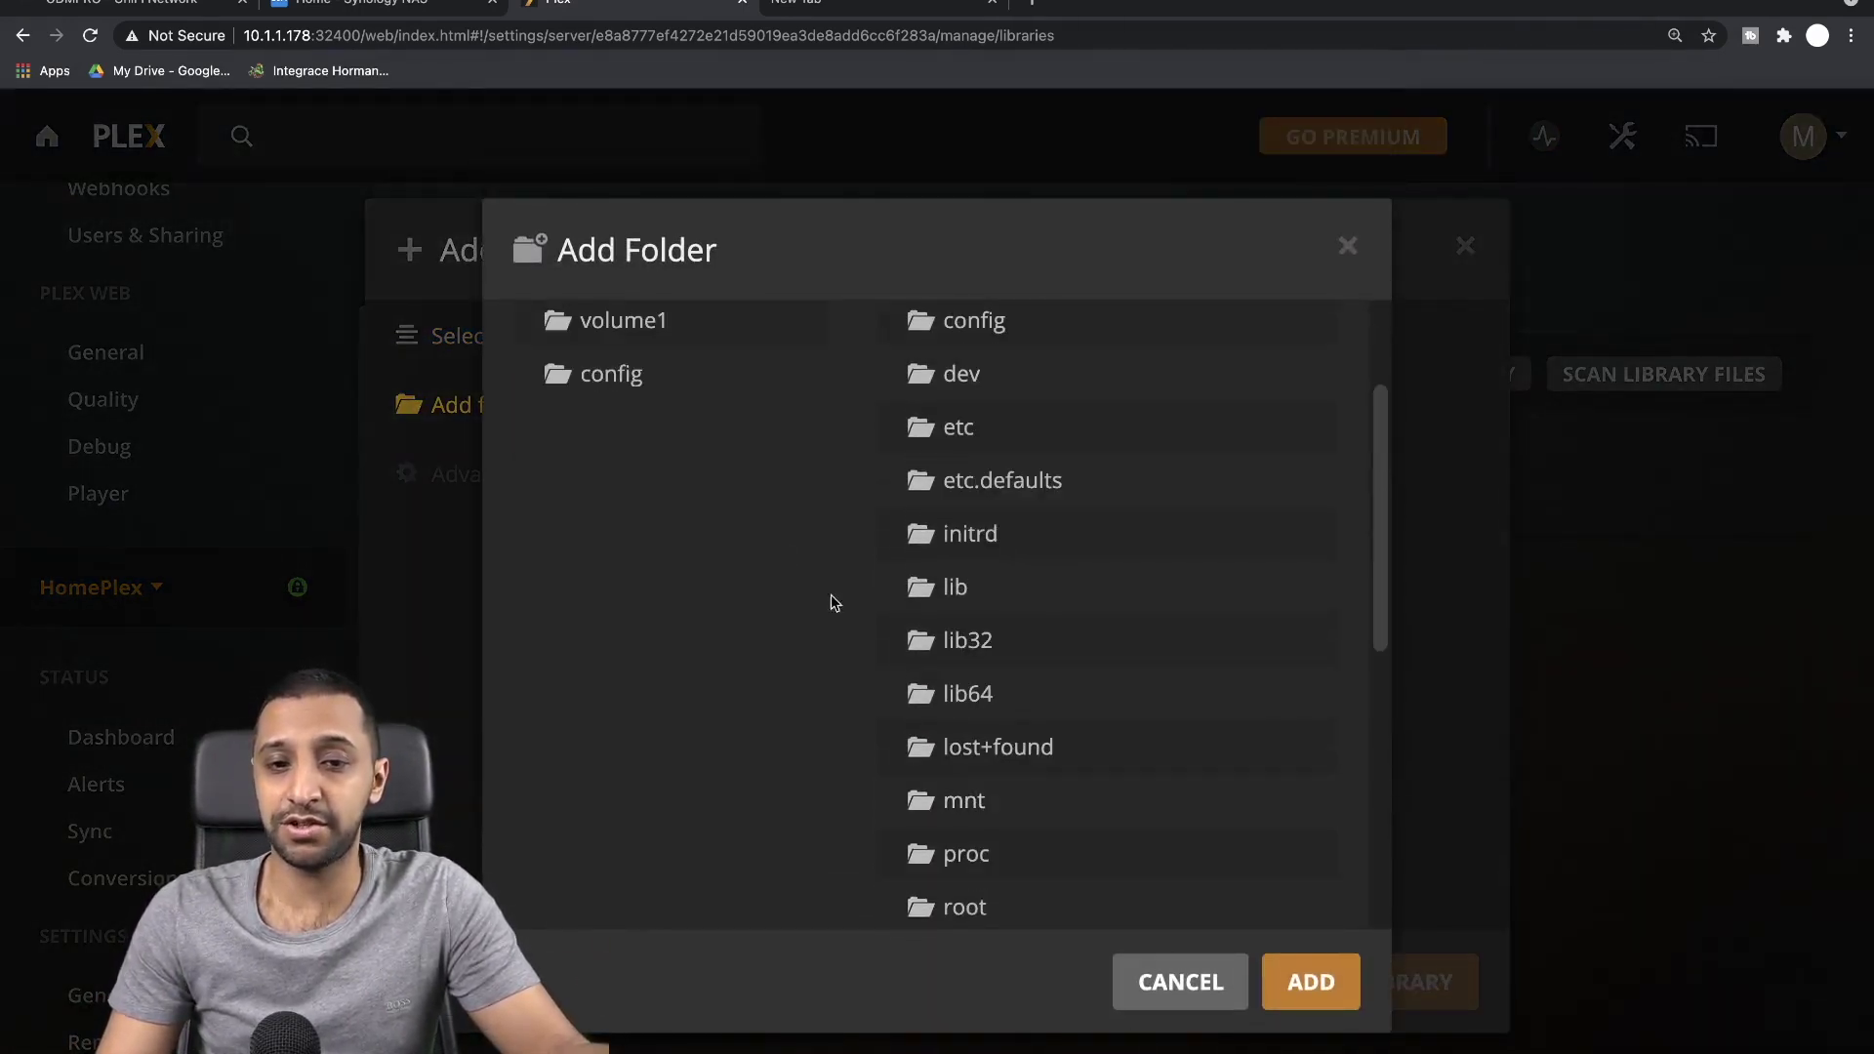
left_click(683, 343)
left_click(1016, 867)
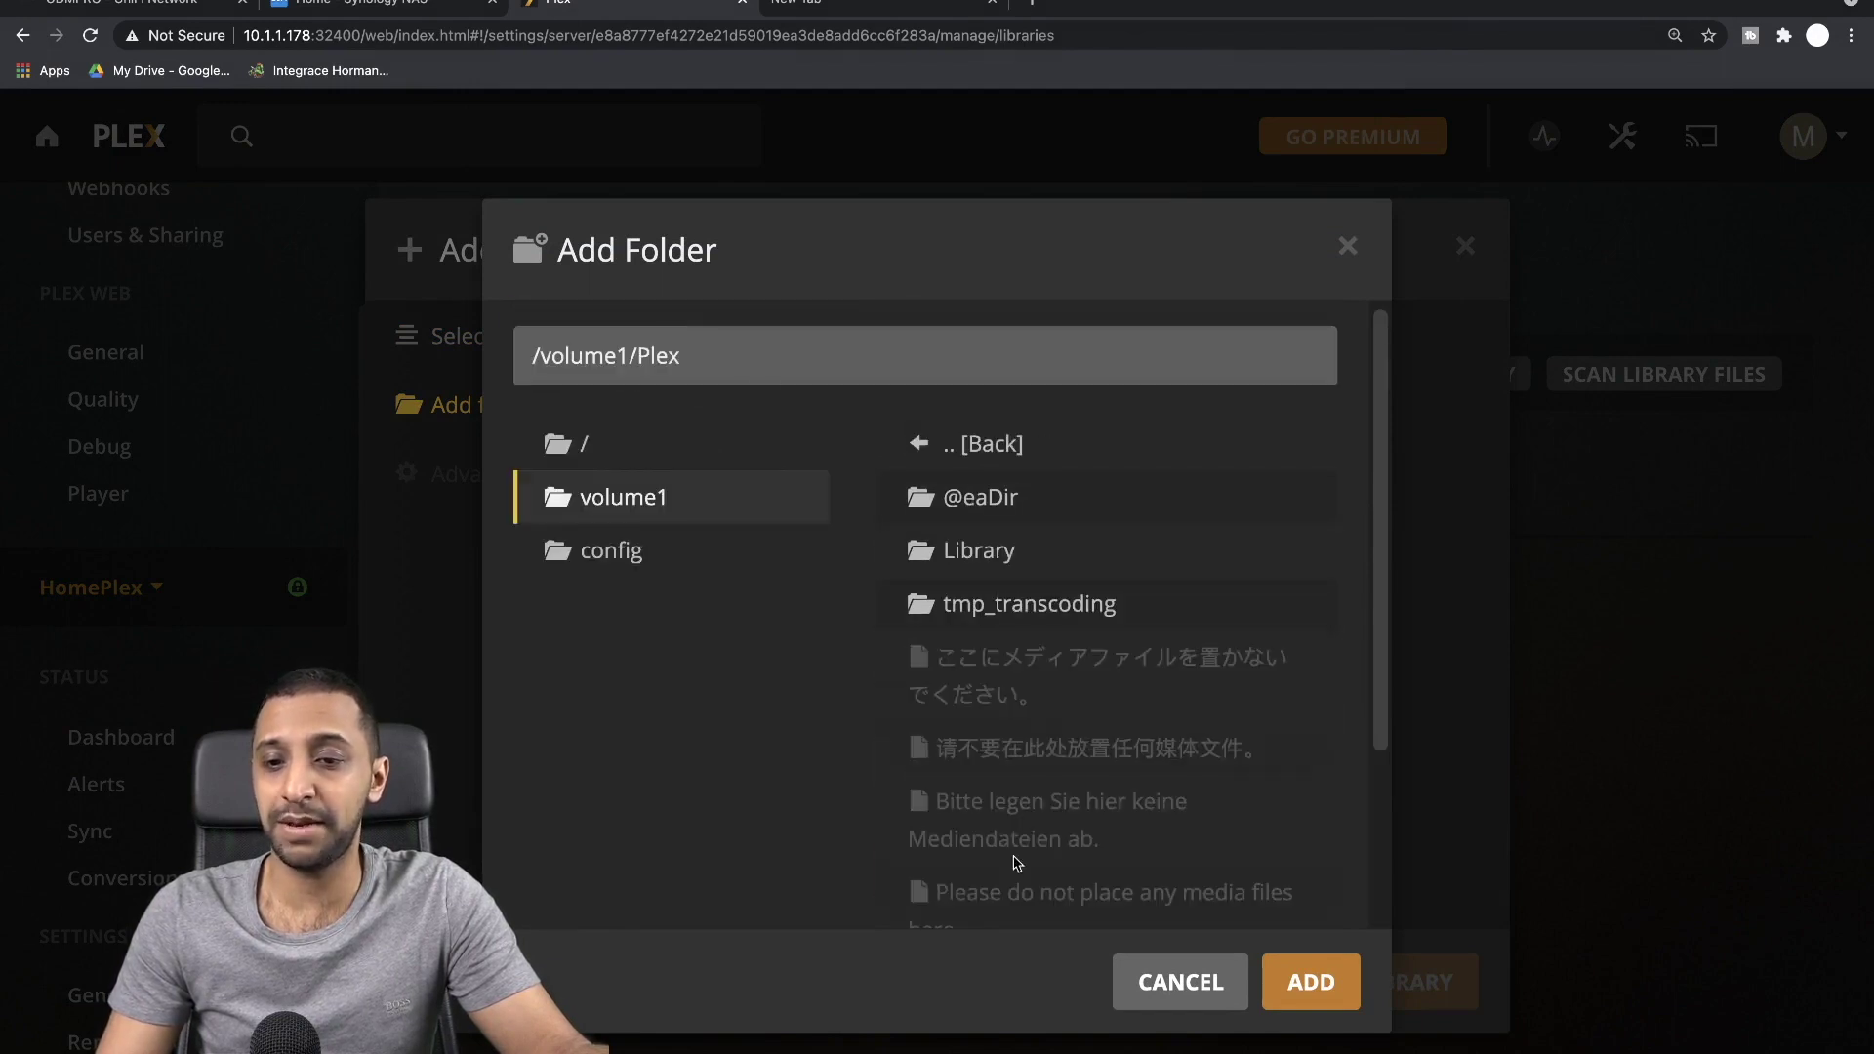
left_click(977, 552)
left_click(1001, 612)
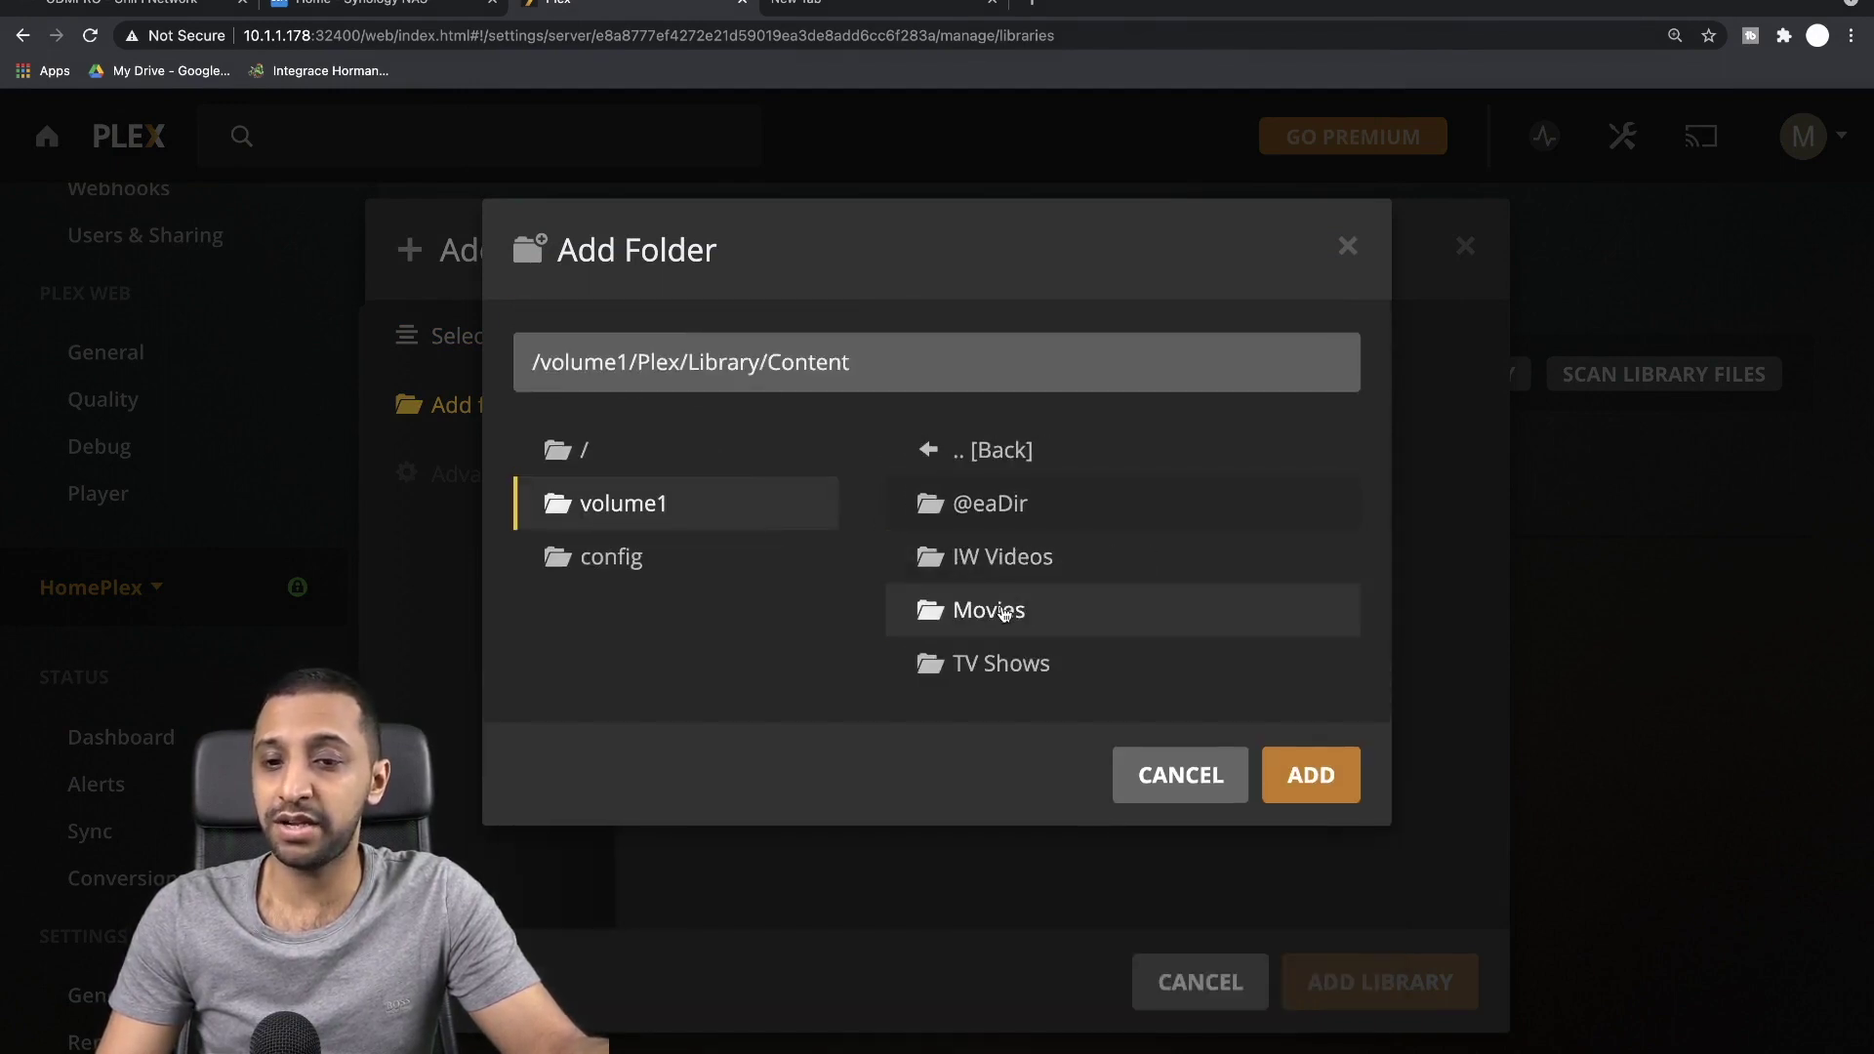
left_click(1008, 670)
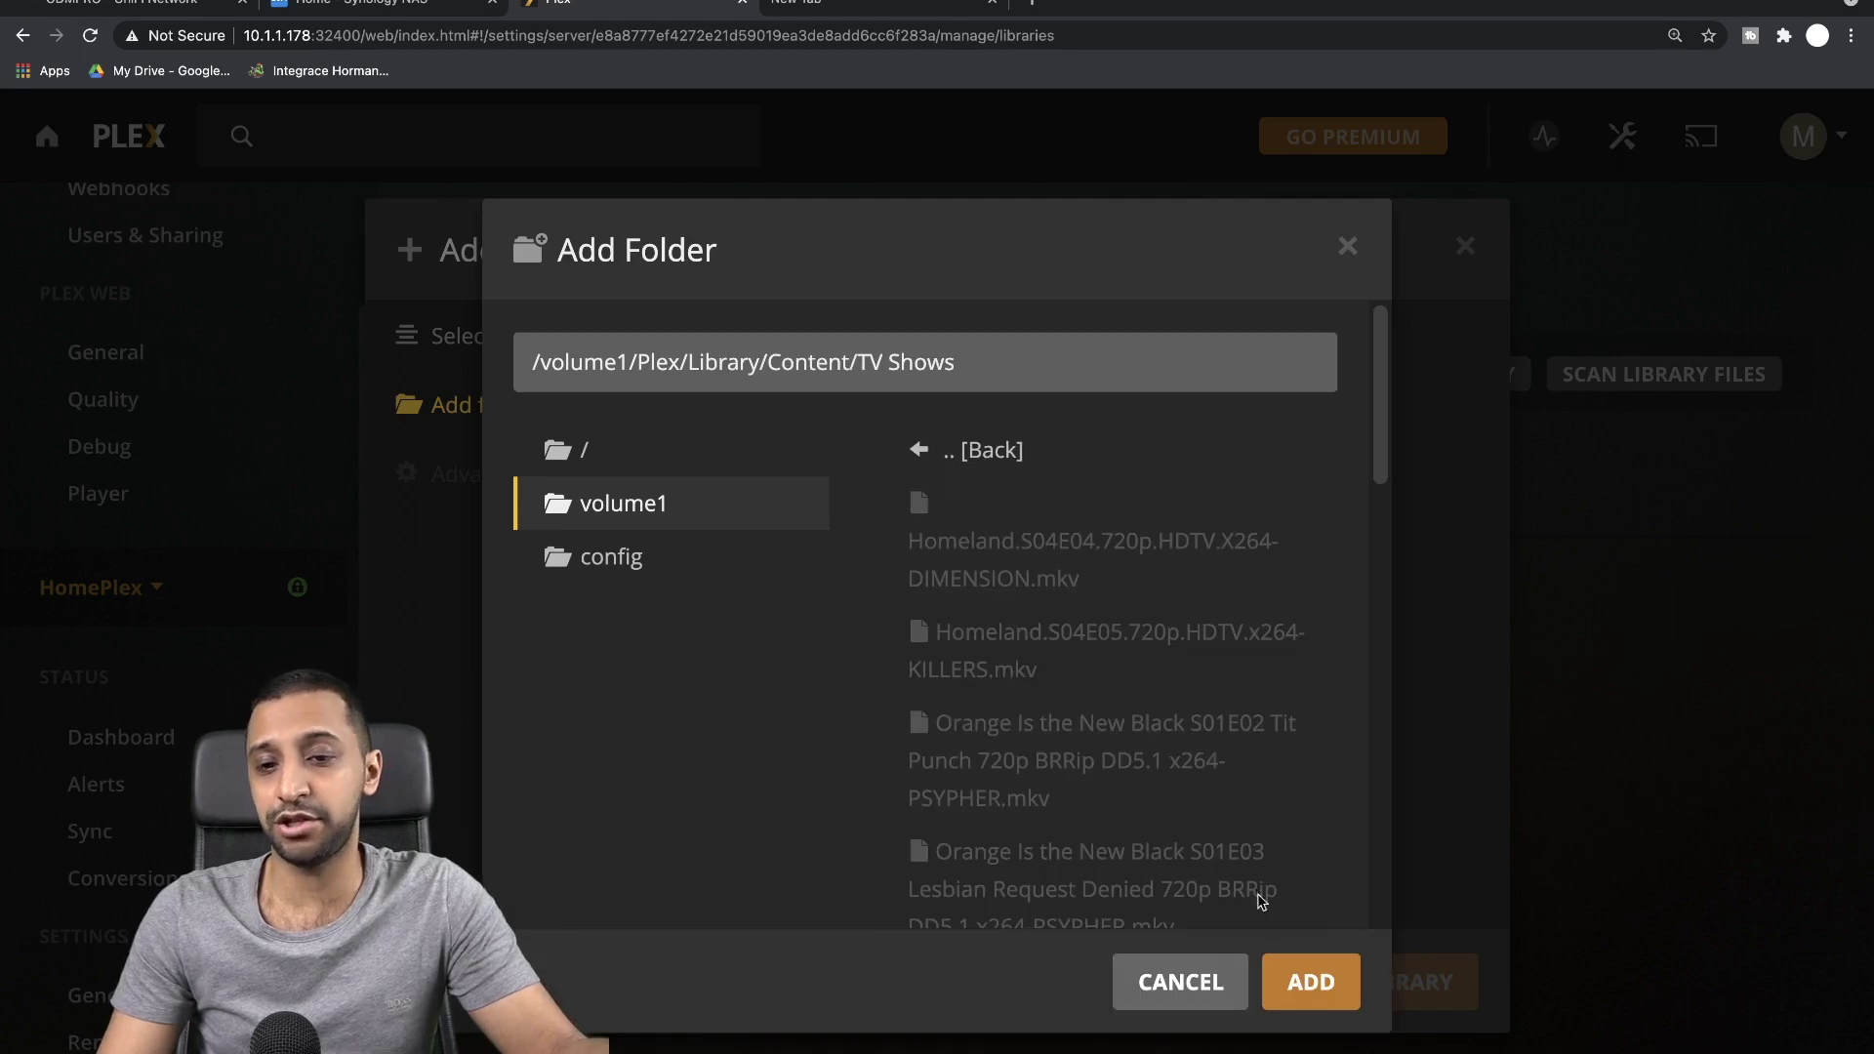
left_click(1309, 981)
left_click(1345, 1009)
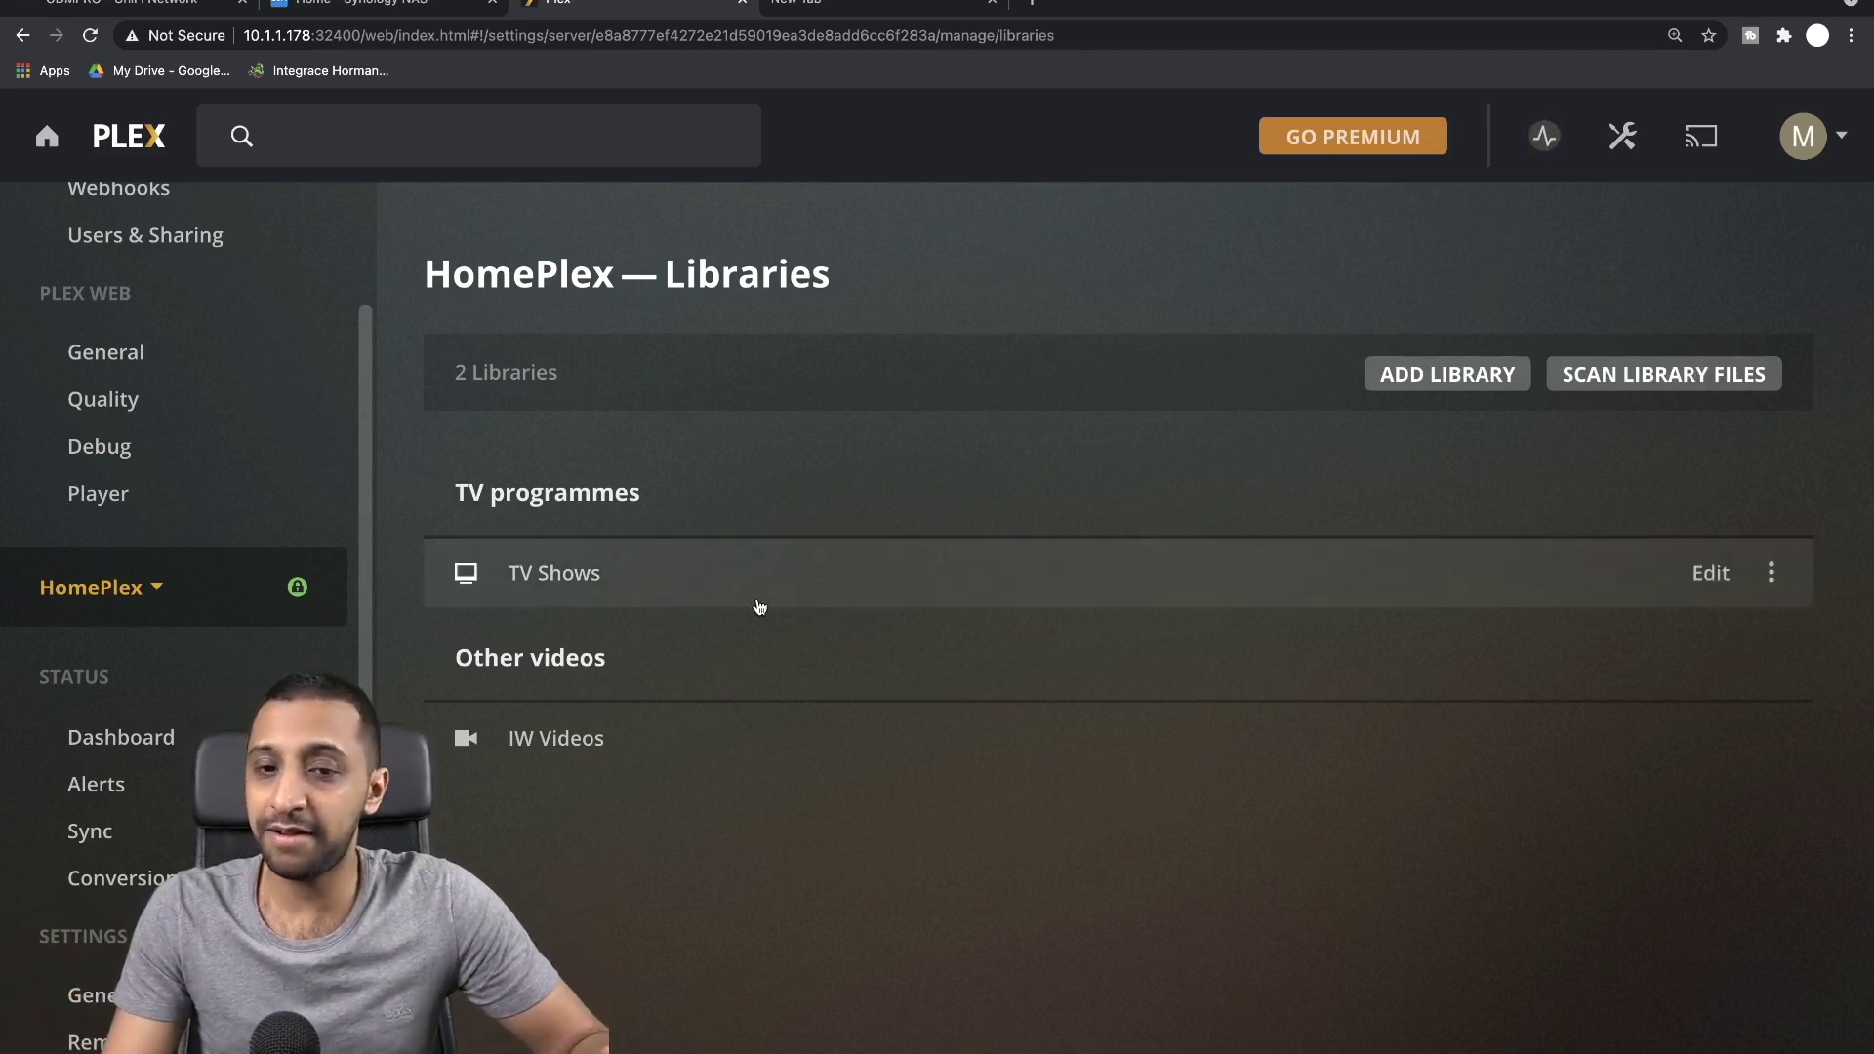
Look through HomePlex's Dashboard, Alerts, Sync and Conversions status pages
mouse_move(1742, 582)
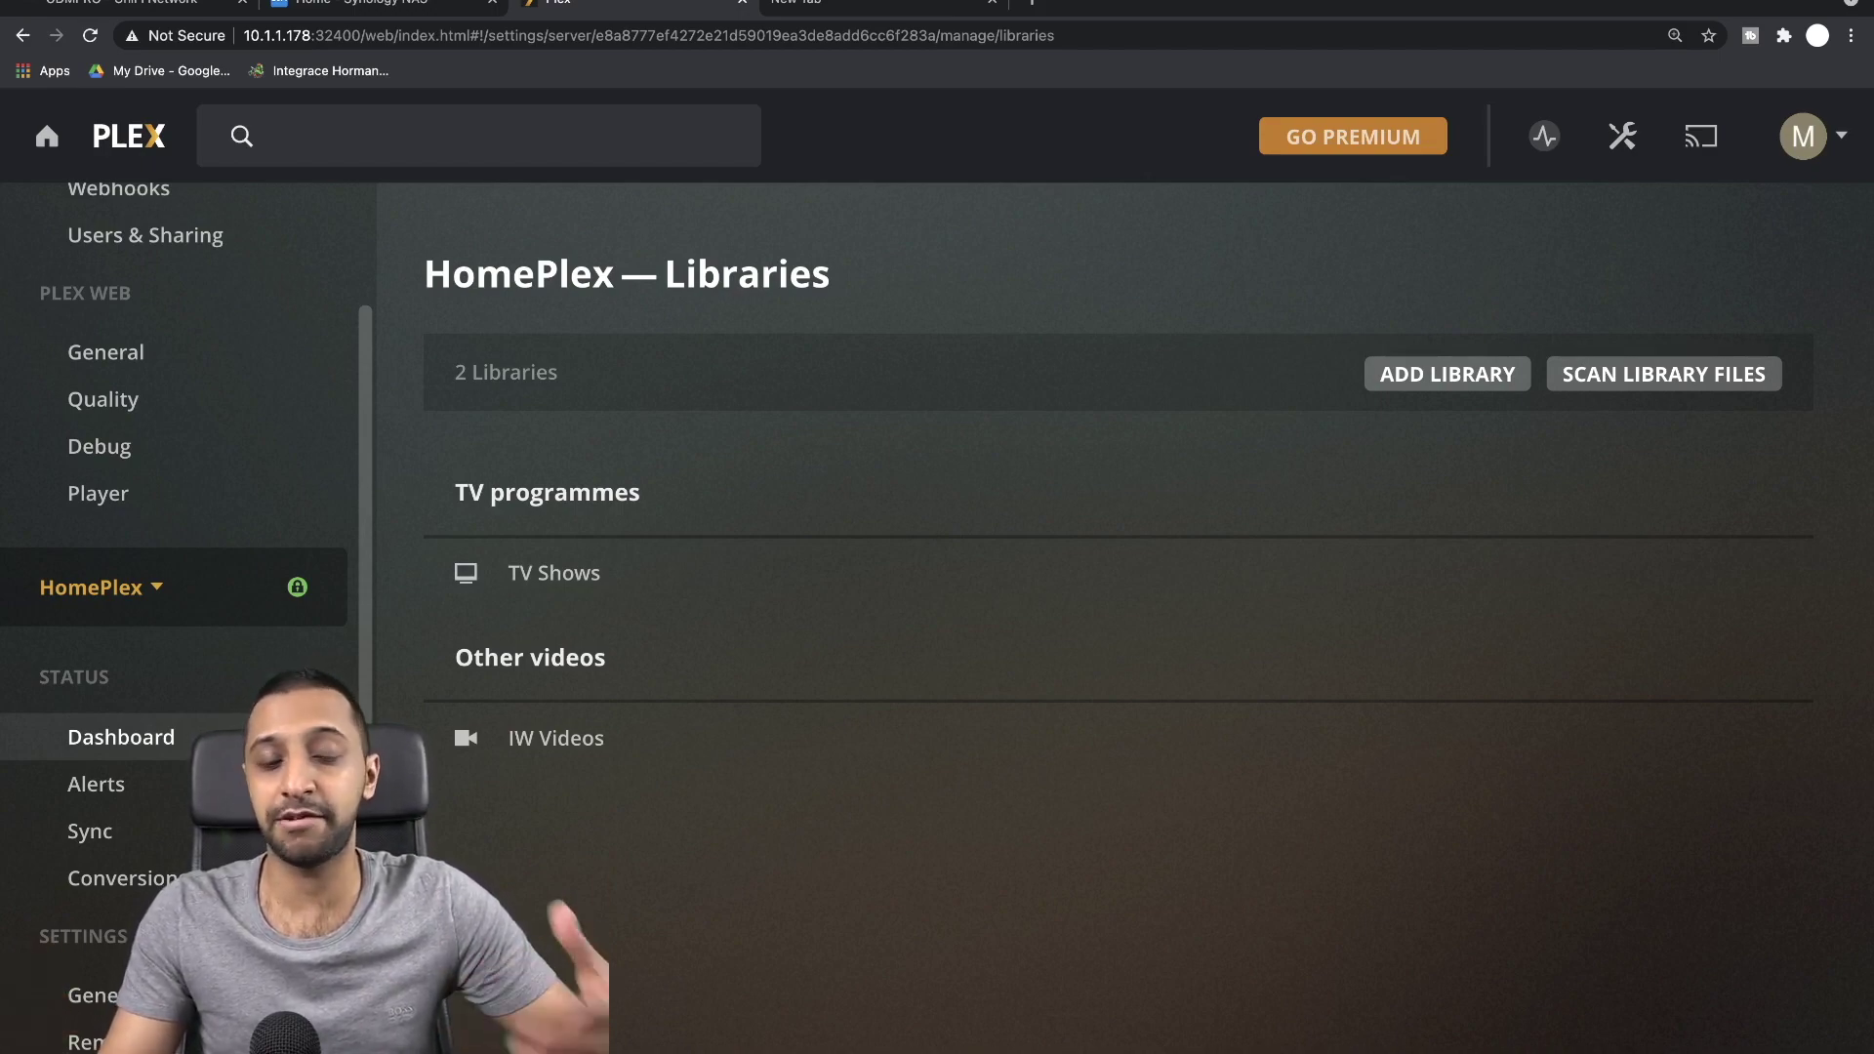
left_click(121, 736)
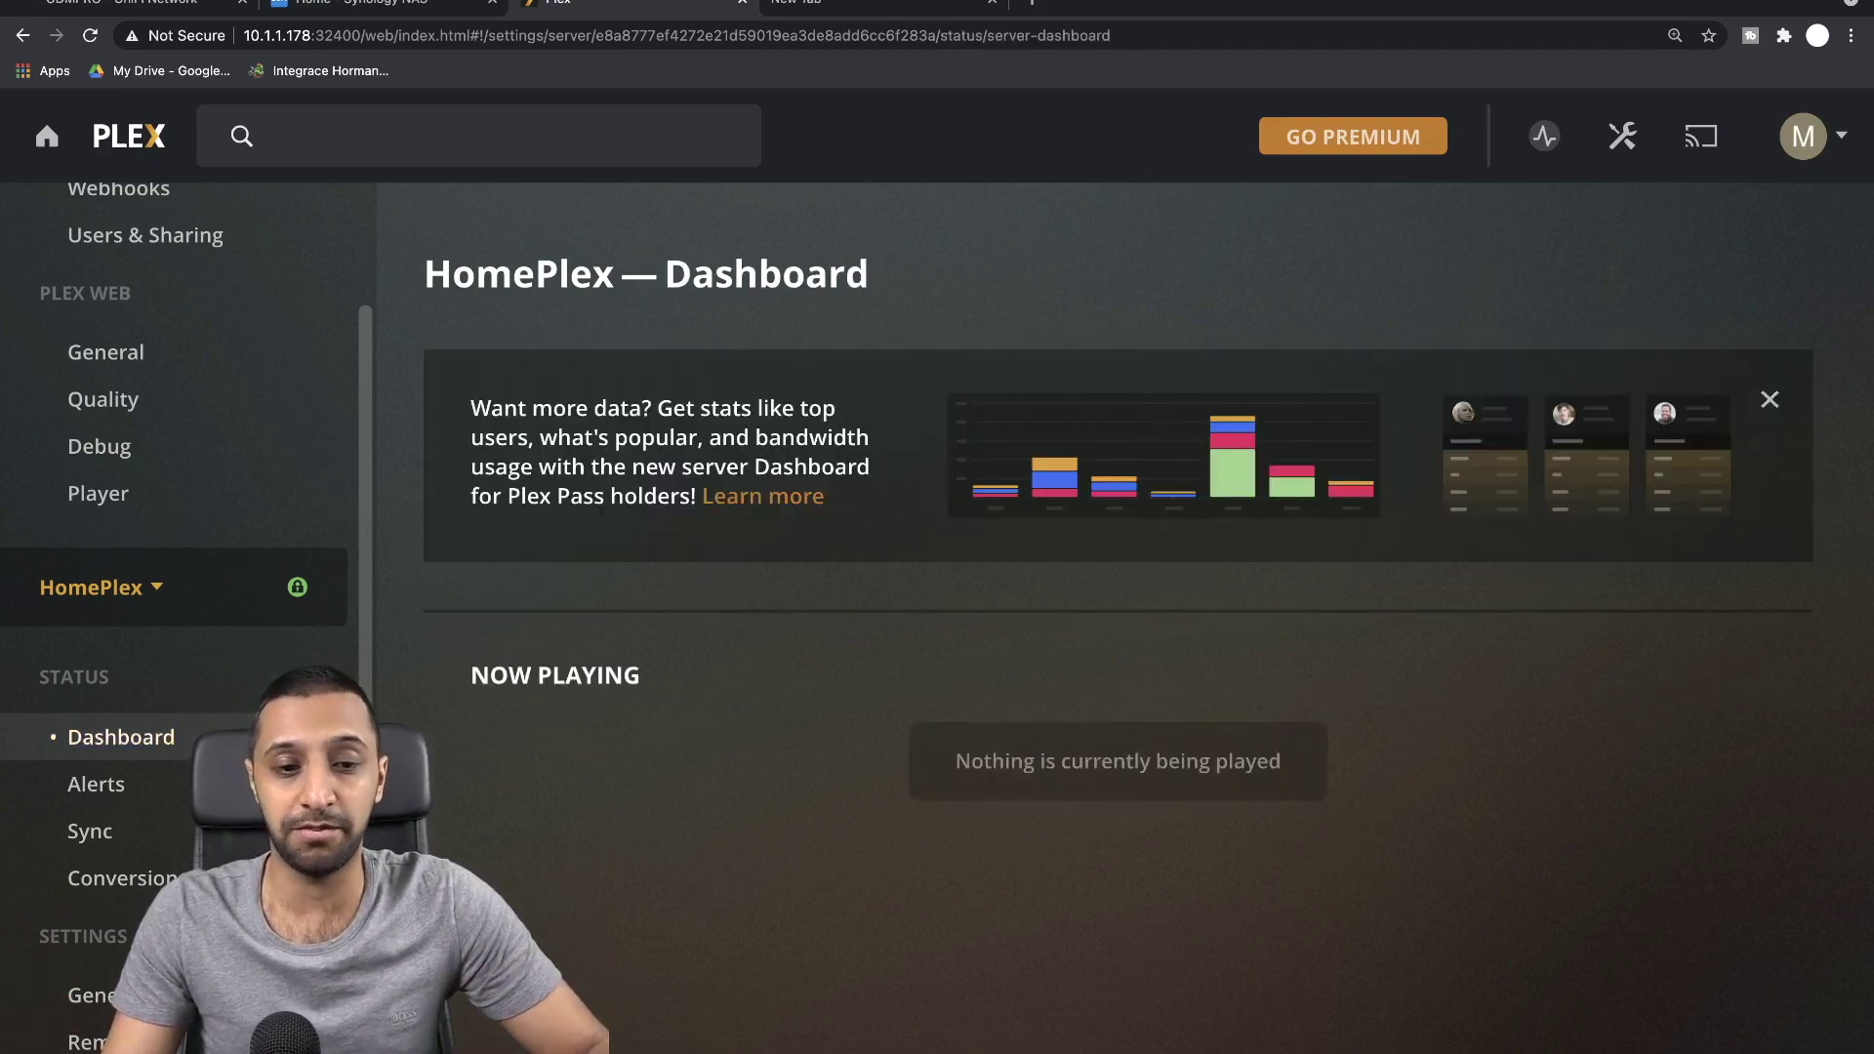
left_click(120, 798)
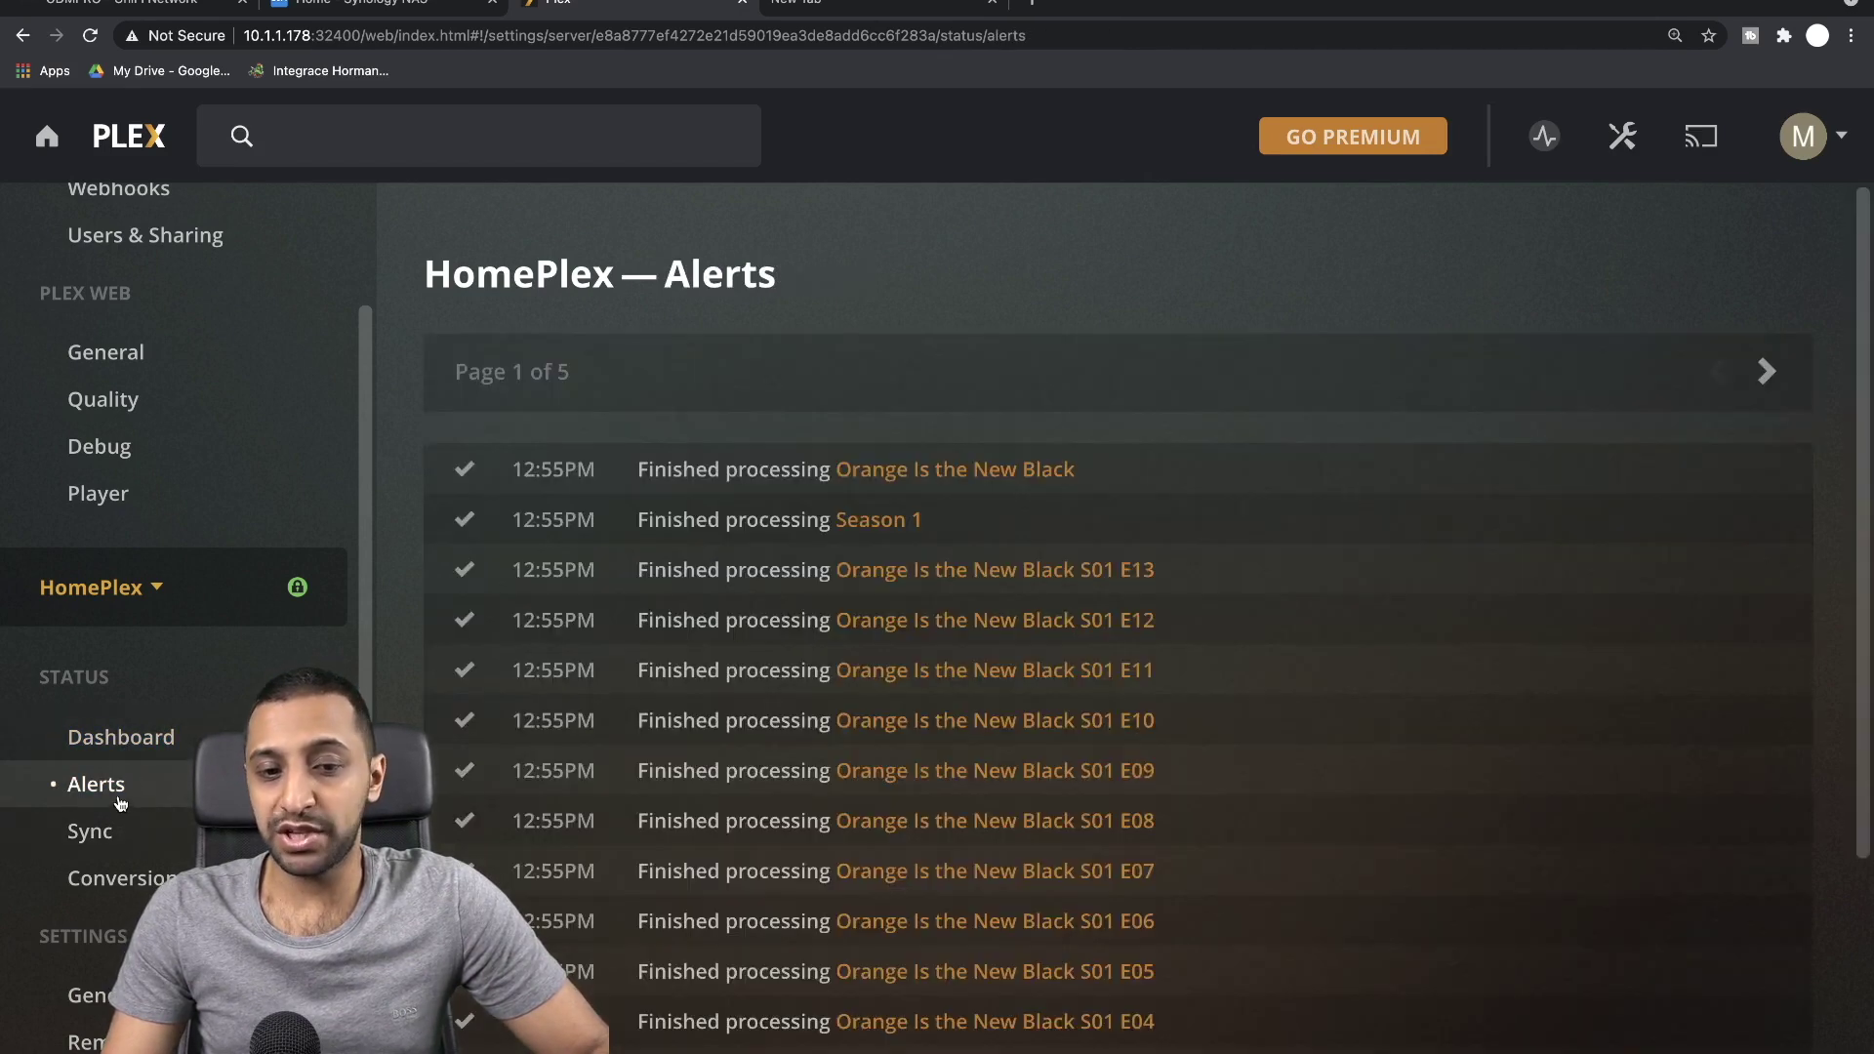
left_click(137, 830)
left_click(156, 877)
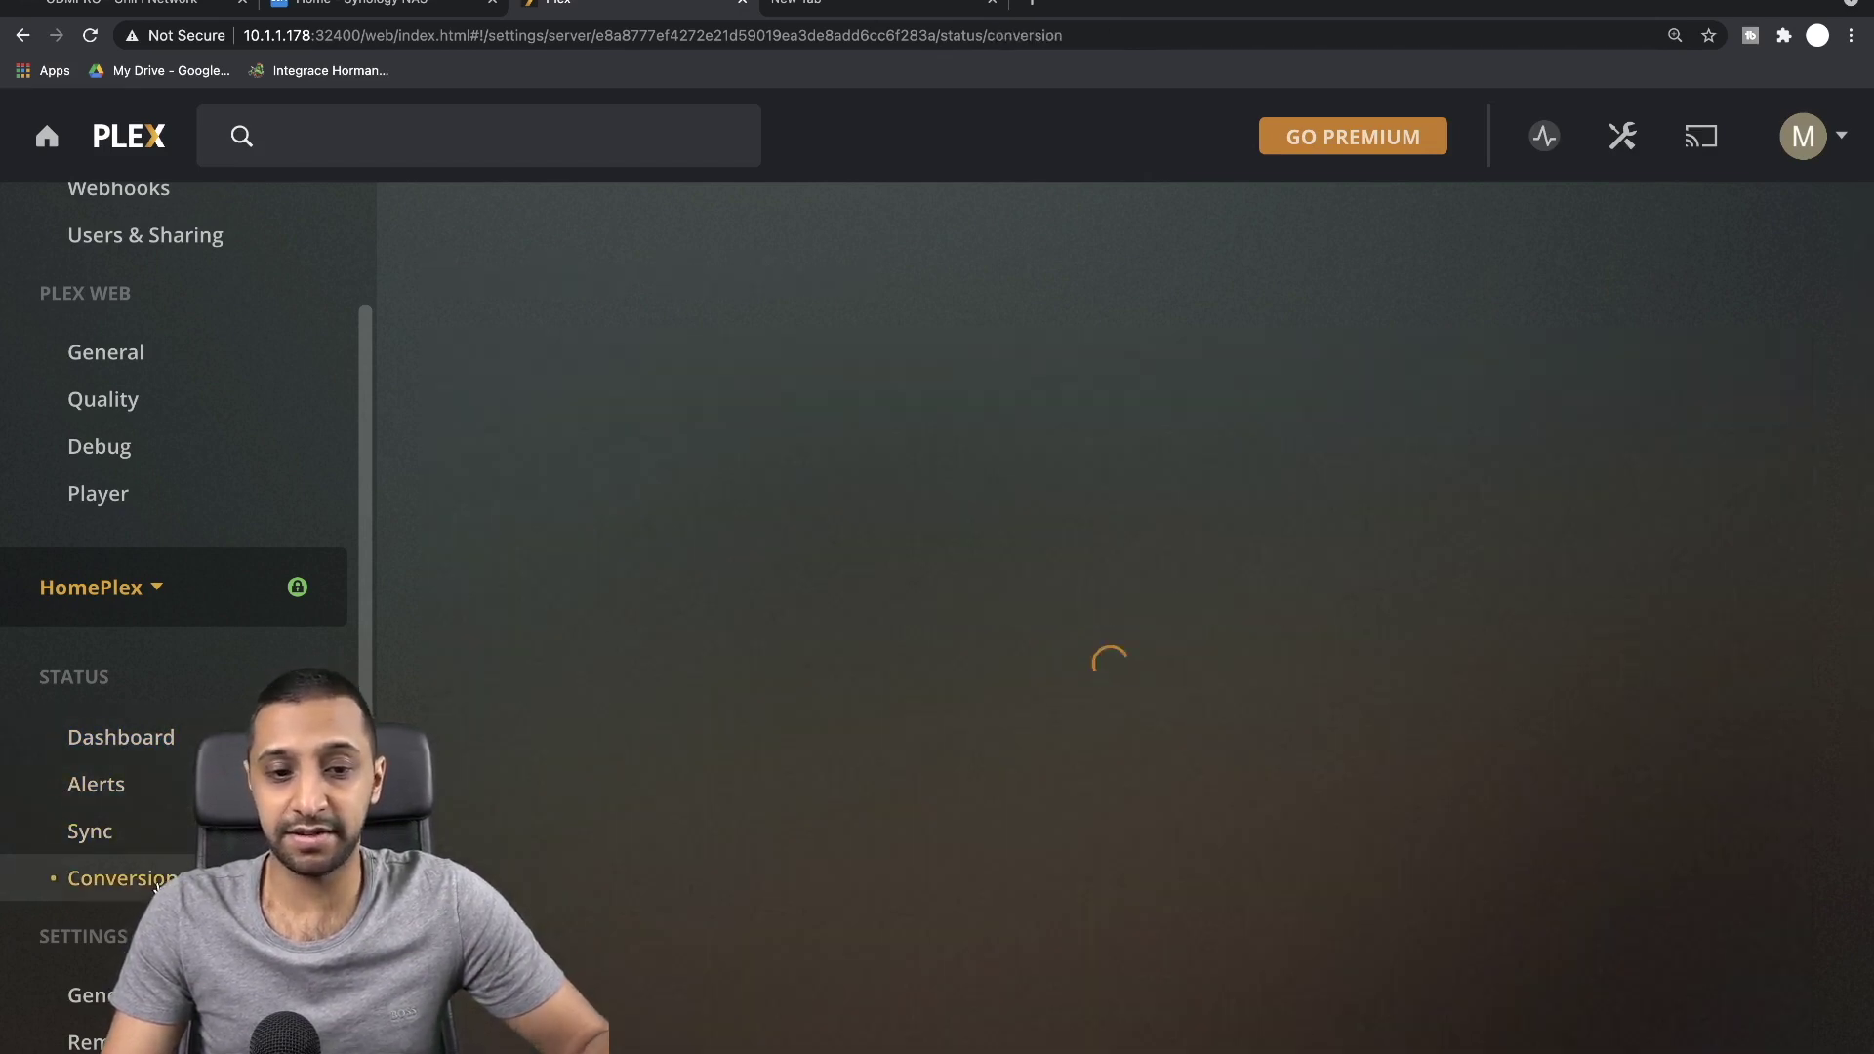
scroll(162, 707, "down", 6)
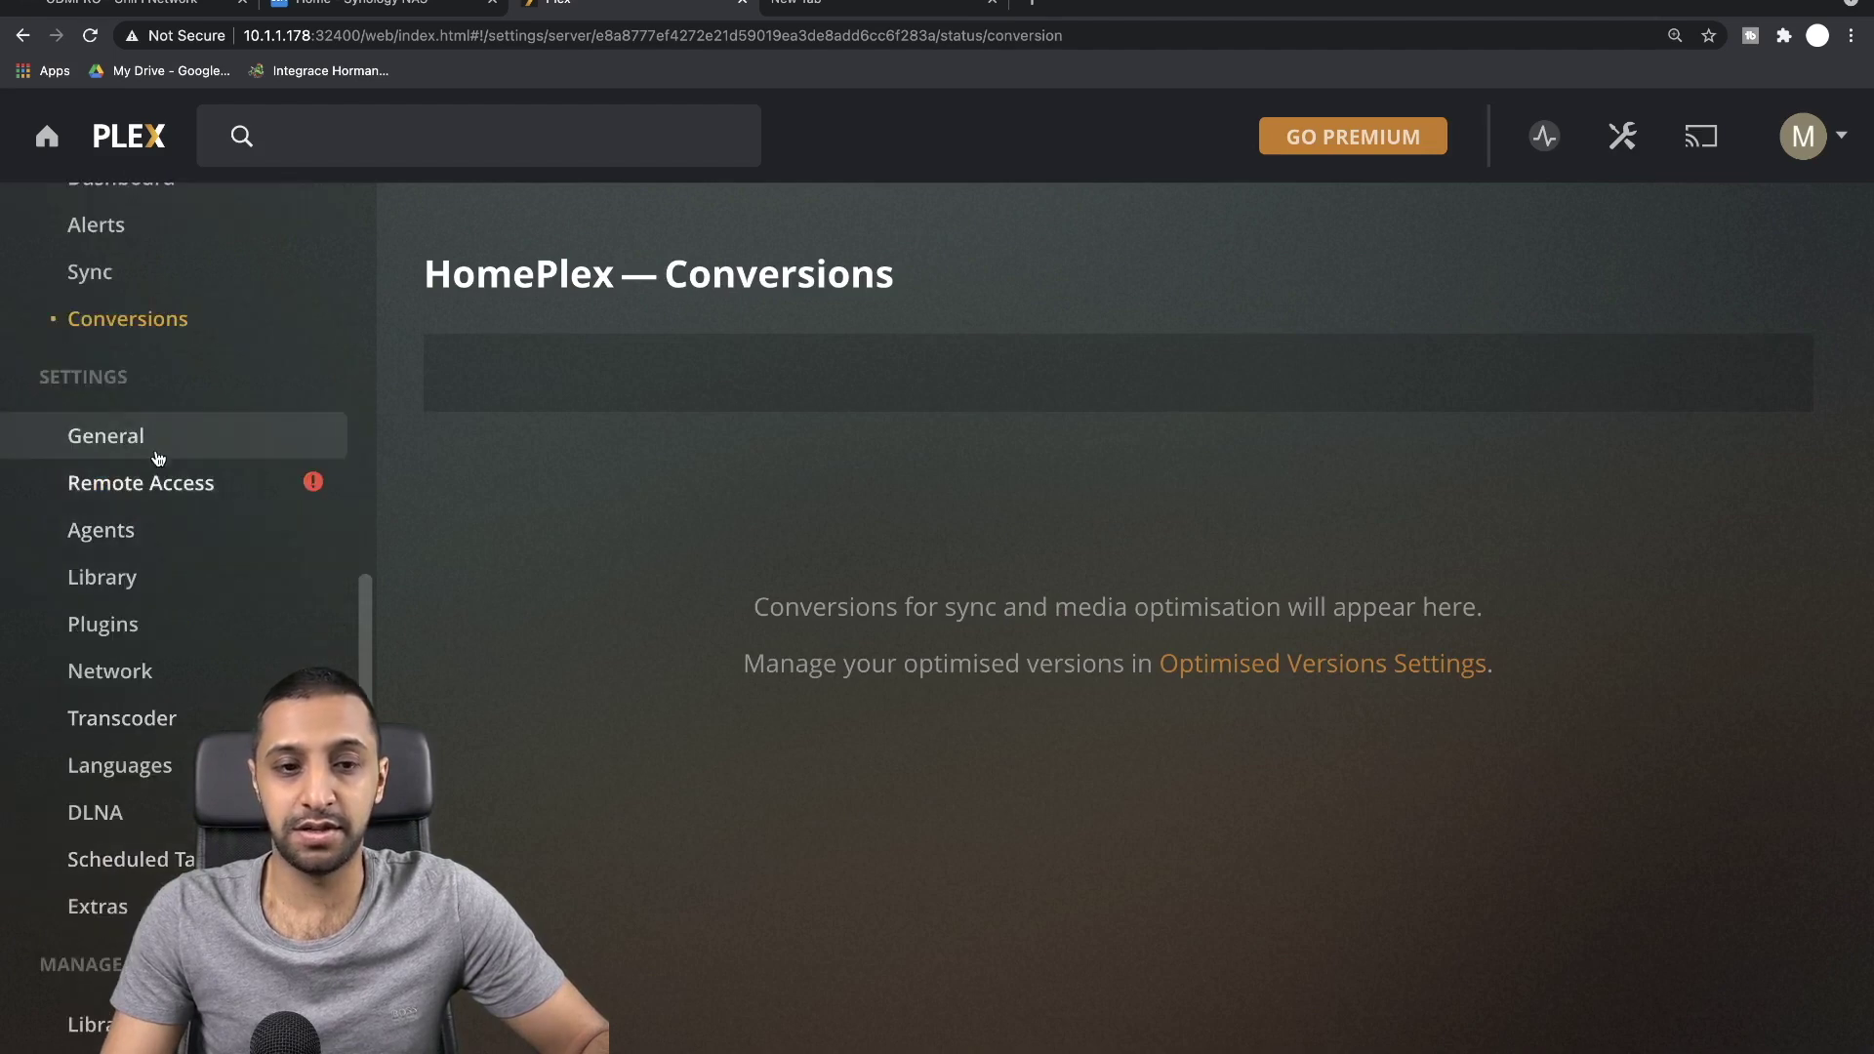
Check the General and Agents settings, then bring up Remote Access settings
left_click(154, 444)
left_click(138, 539)
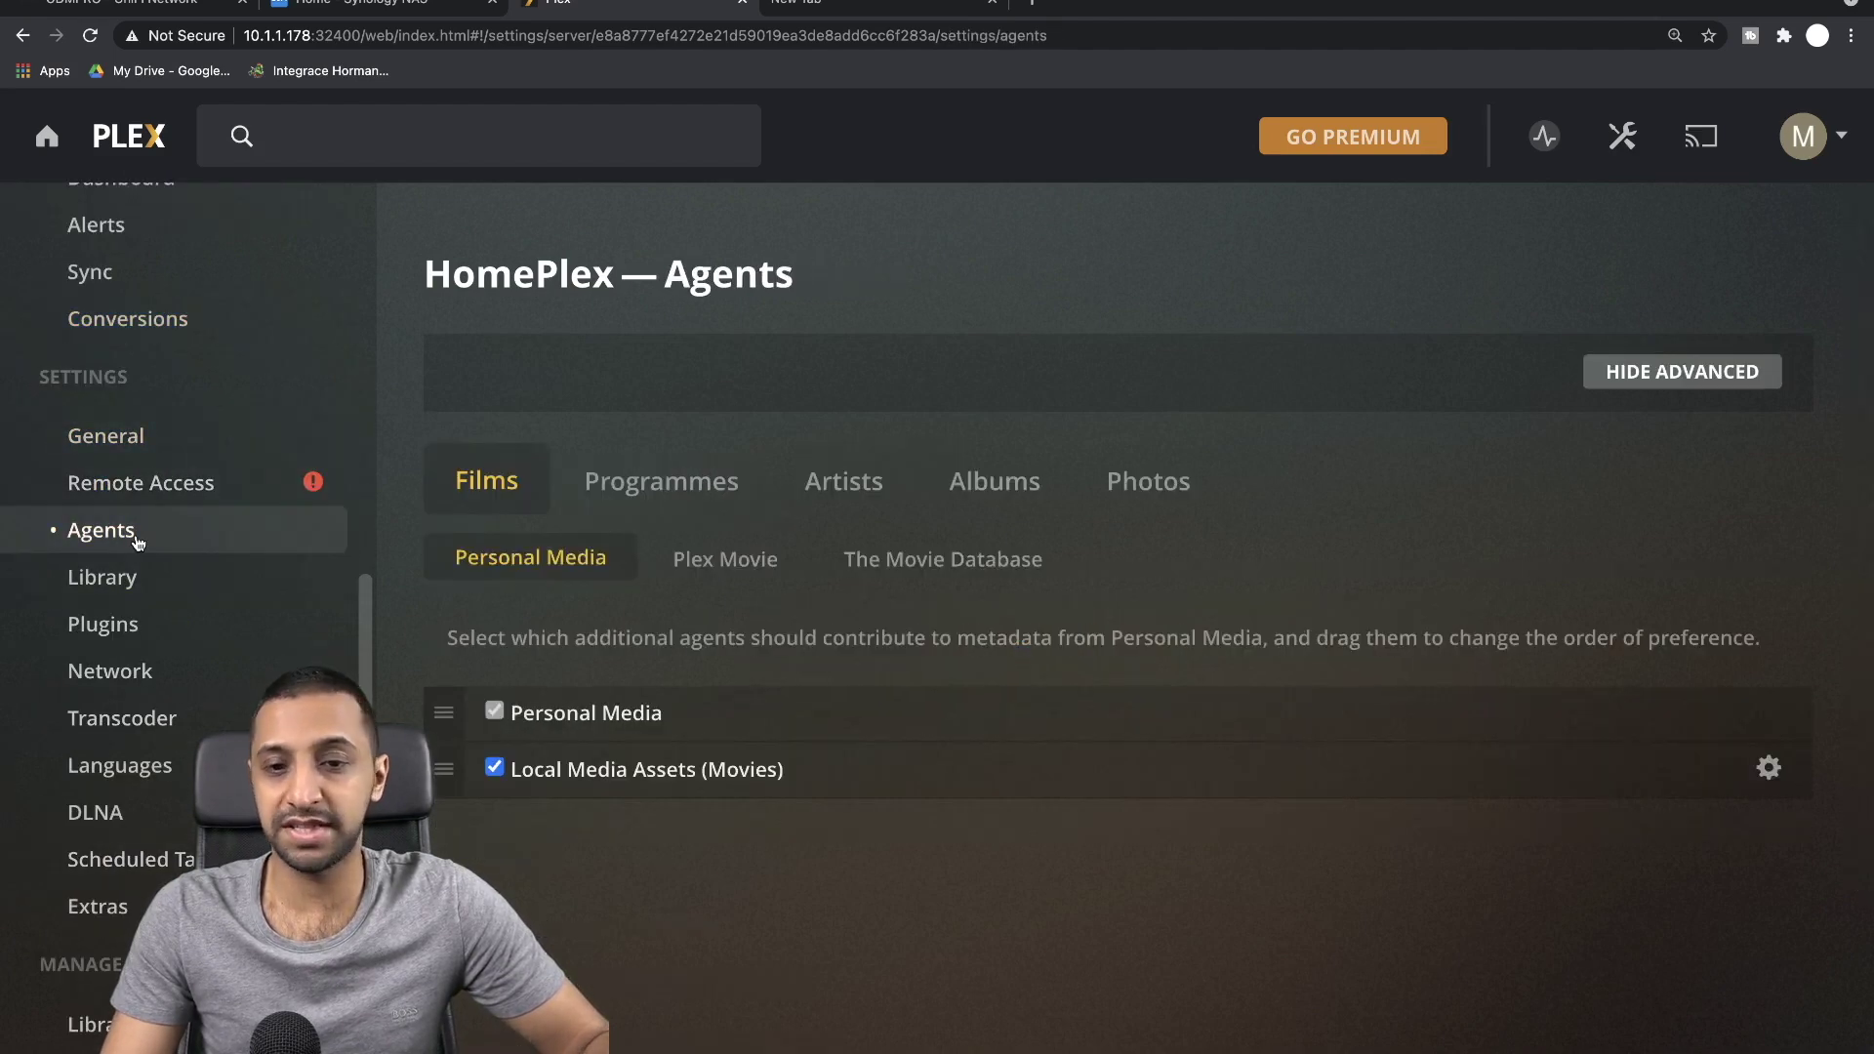
left_click(140, 483)
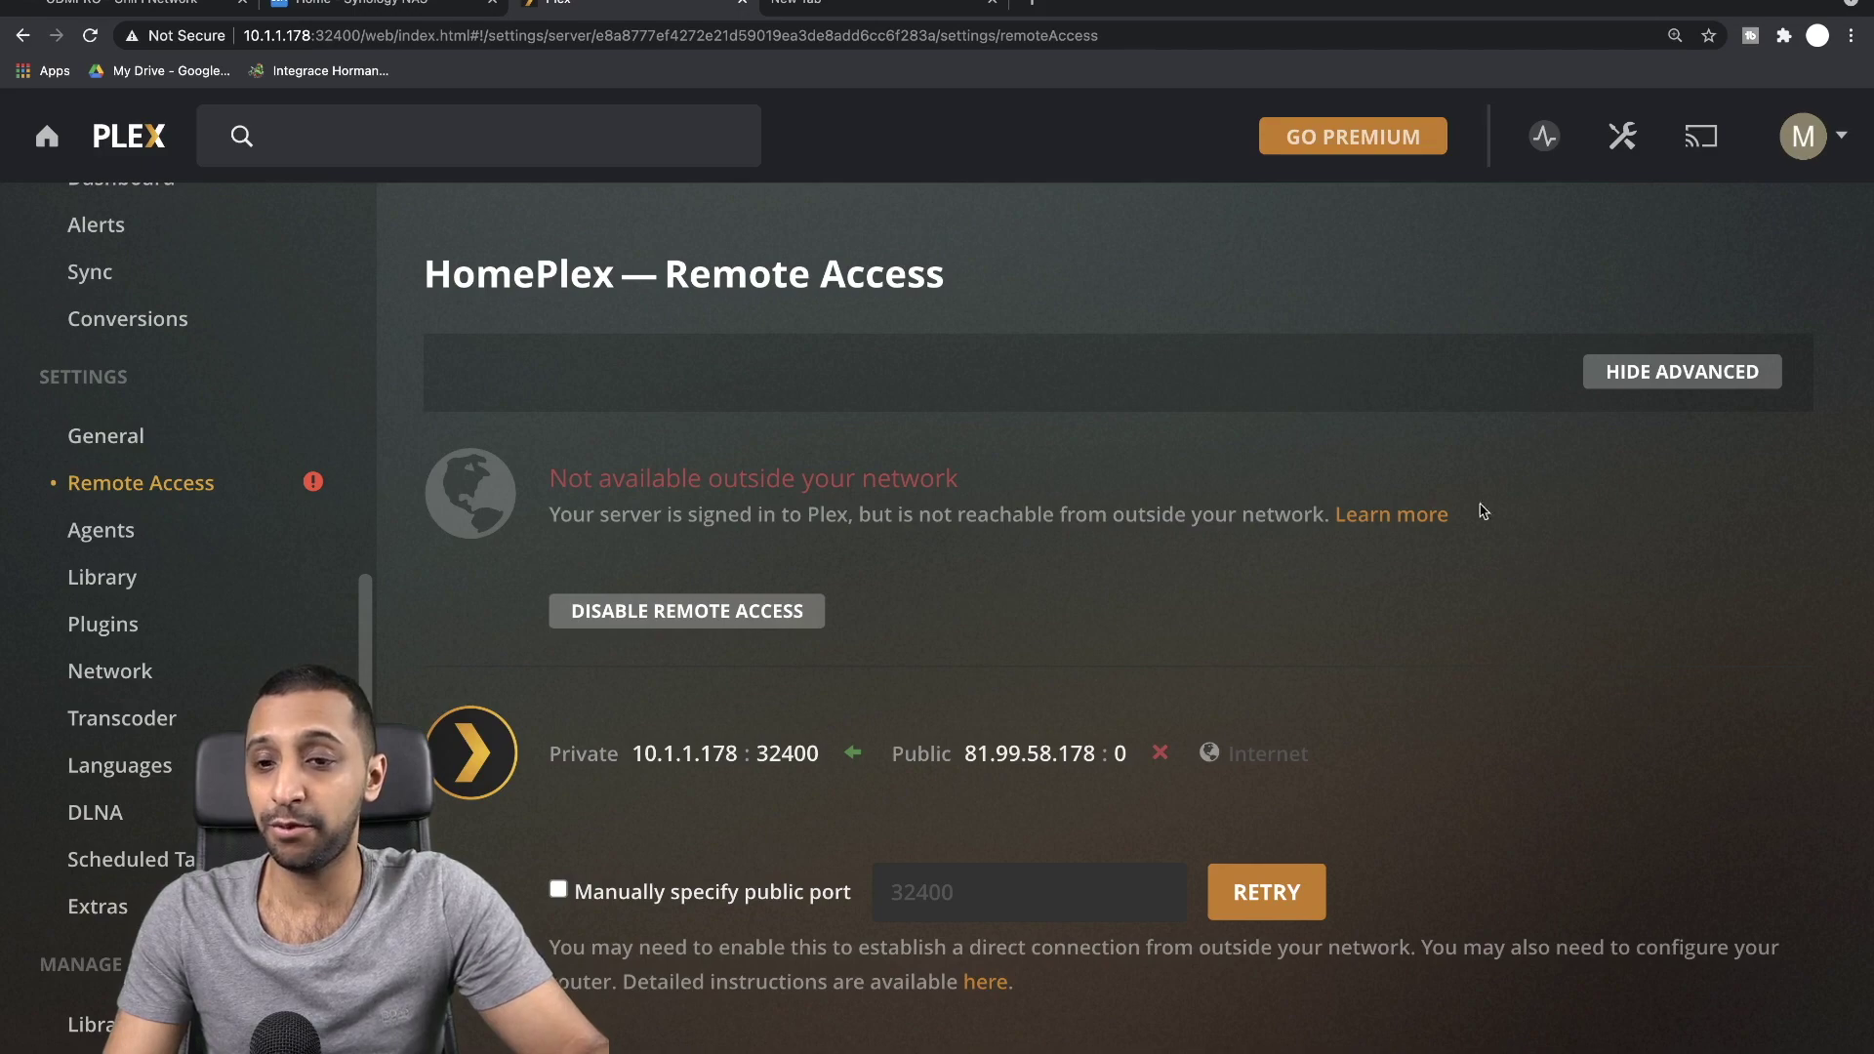
Follow 'Learn more' to the Plex Remote Access article and scroll to Enabling Remote Access
left_click(1411, 518)
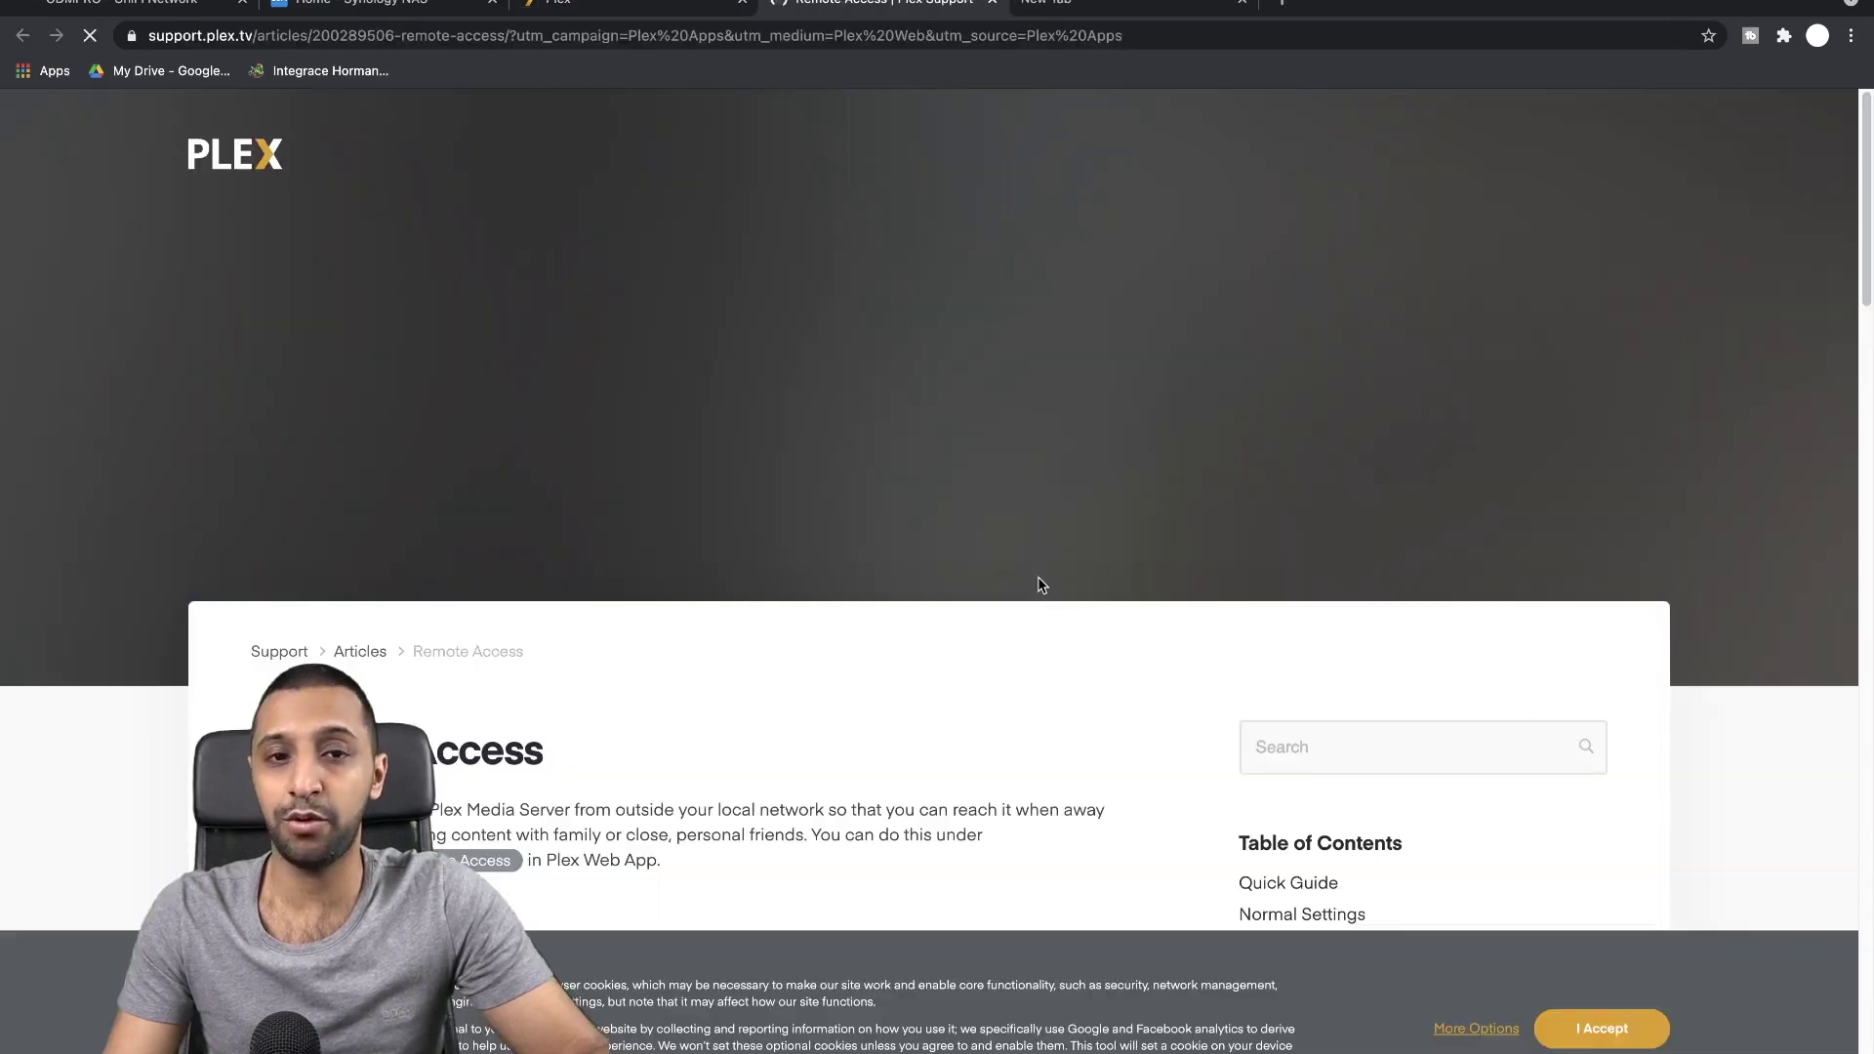
scroll(757, 721, "down", 6)
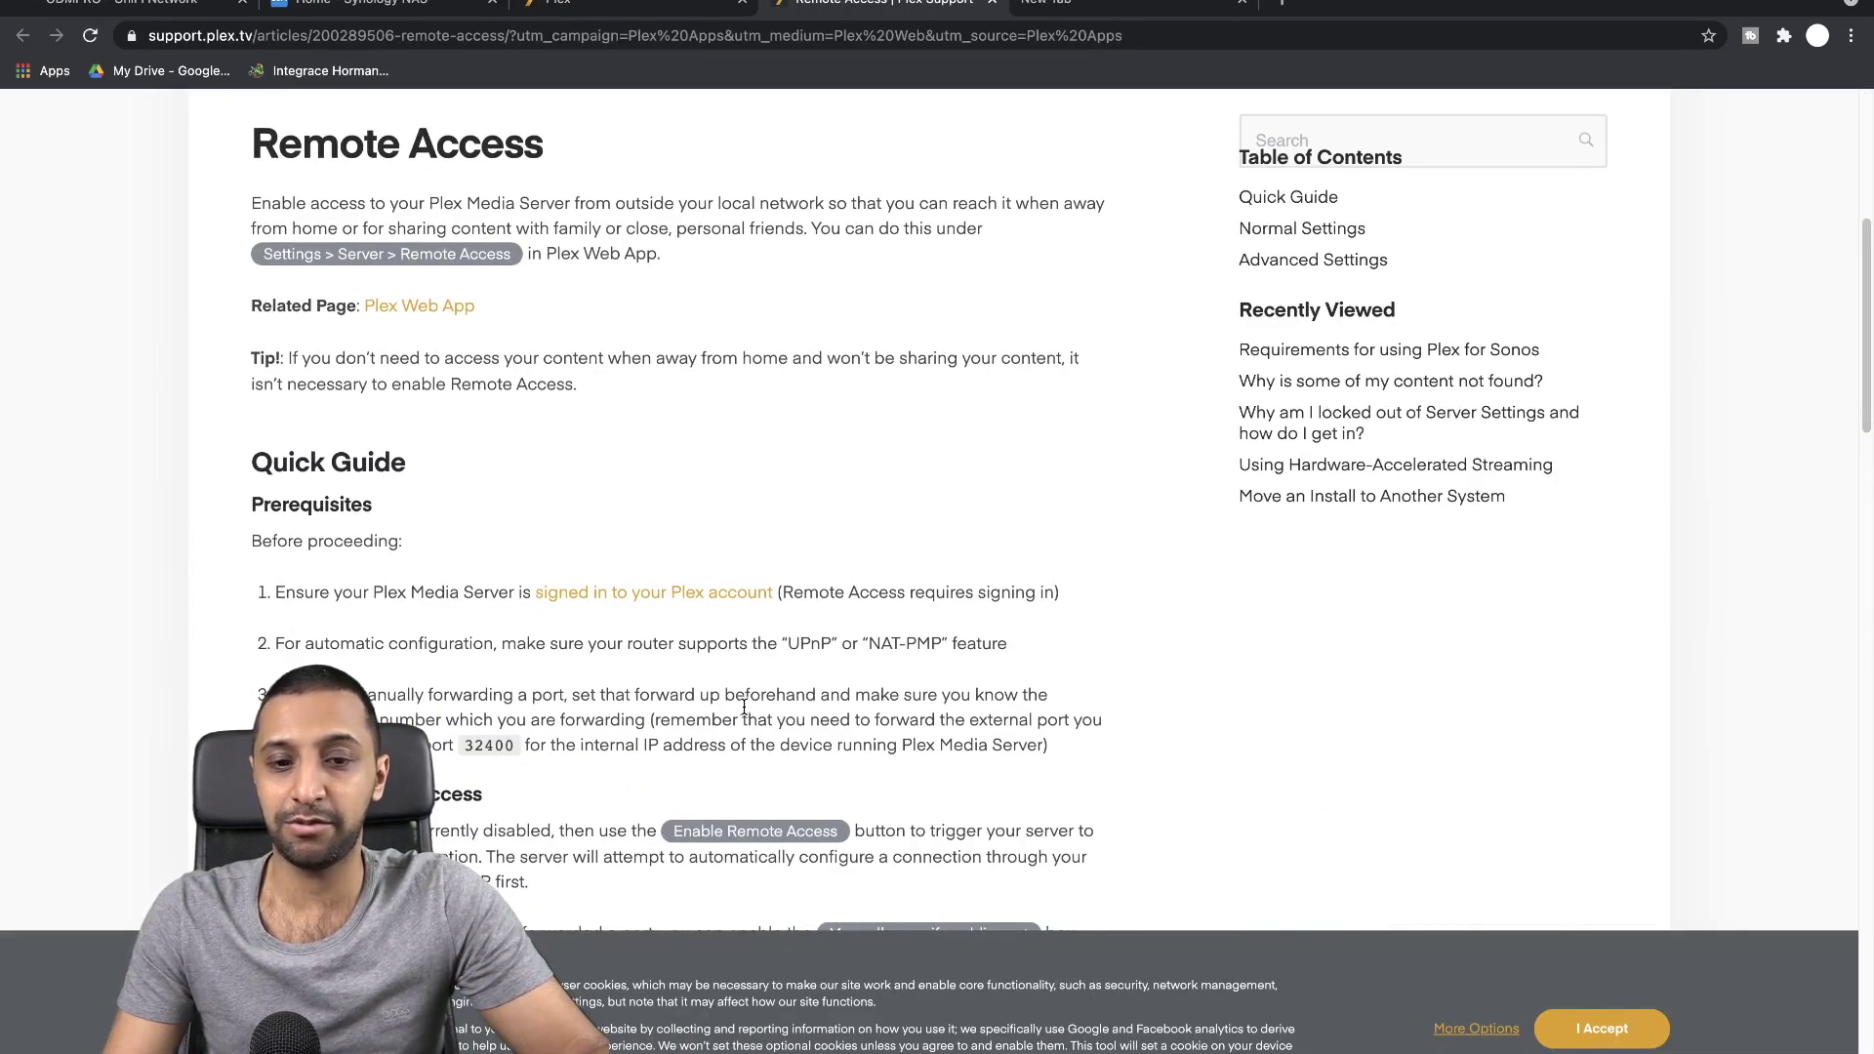
scroll(744, 706, "down", 3)
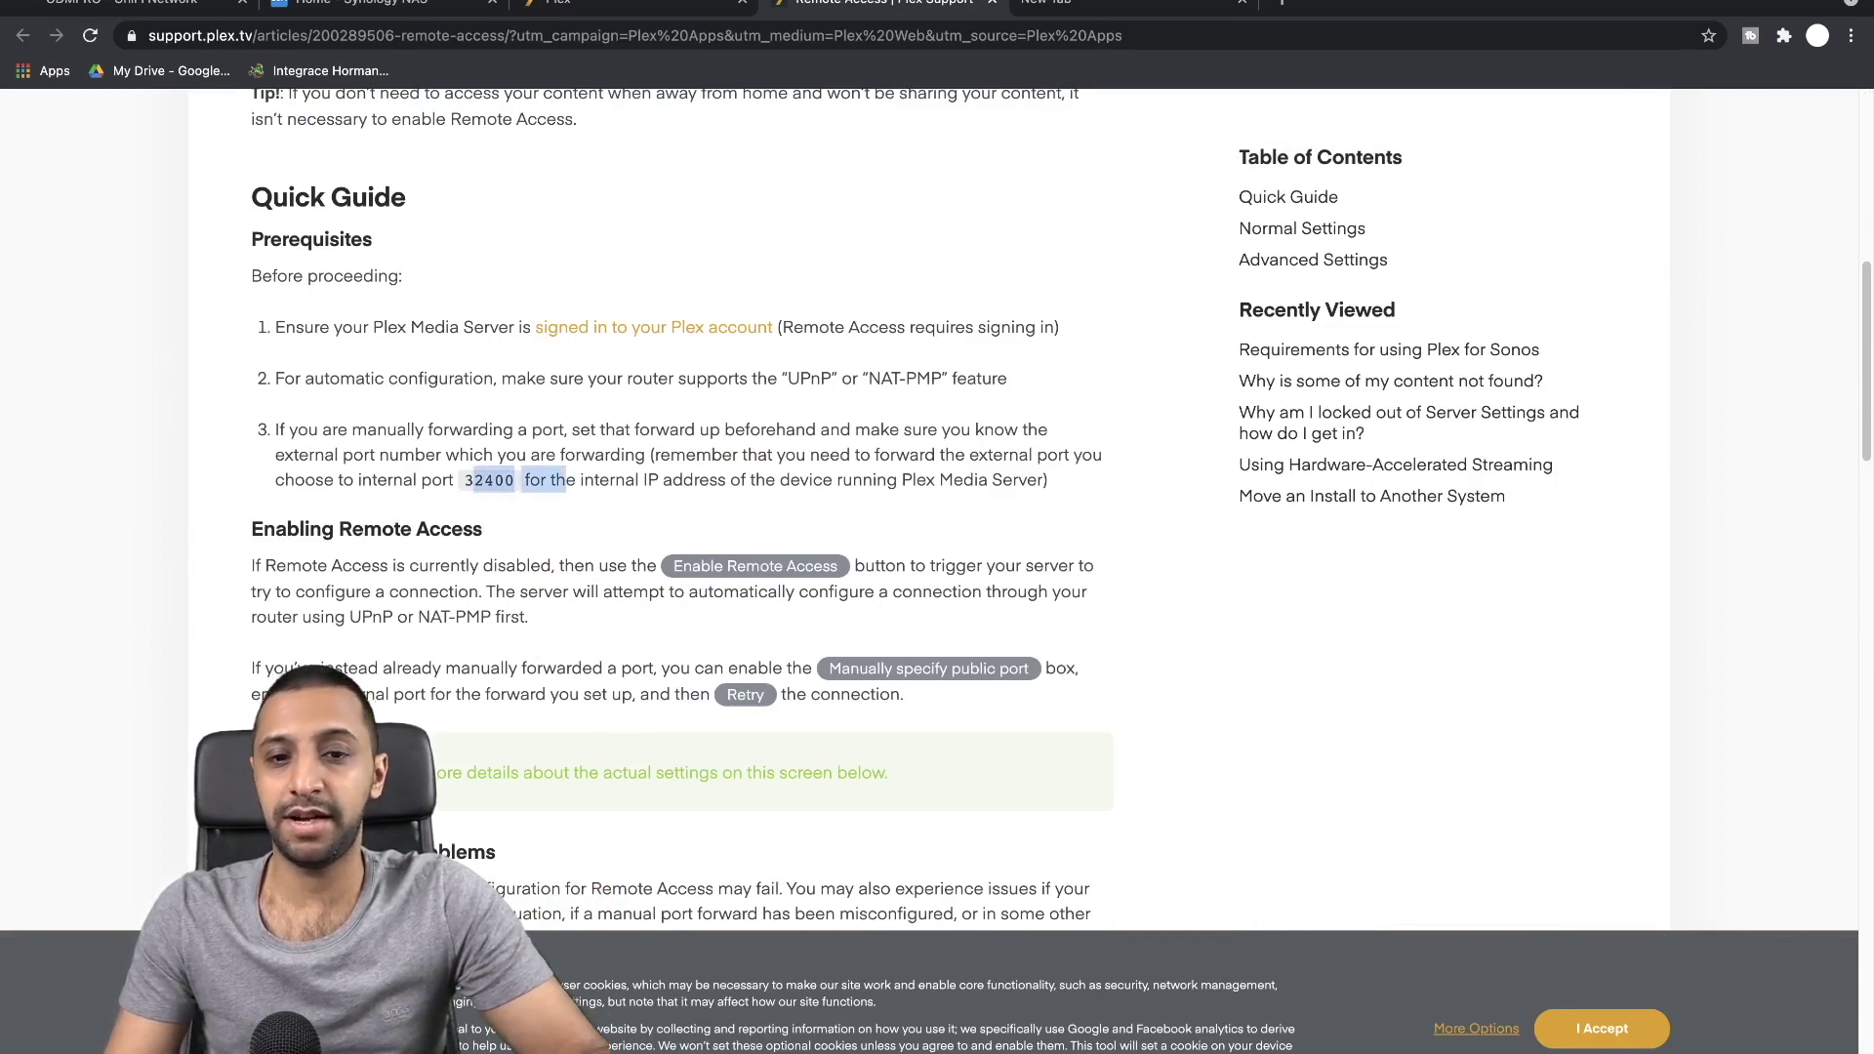
Back in Plex, review Library, Plugins, Network and Transcoder settings, then go Home
key("ctrl+shift+Tab")
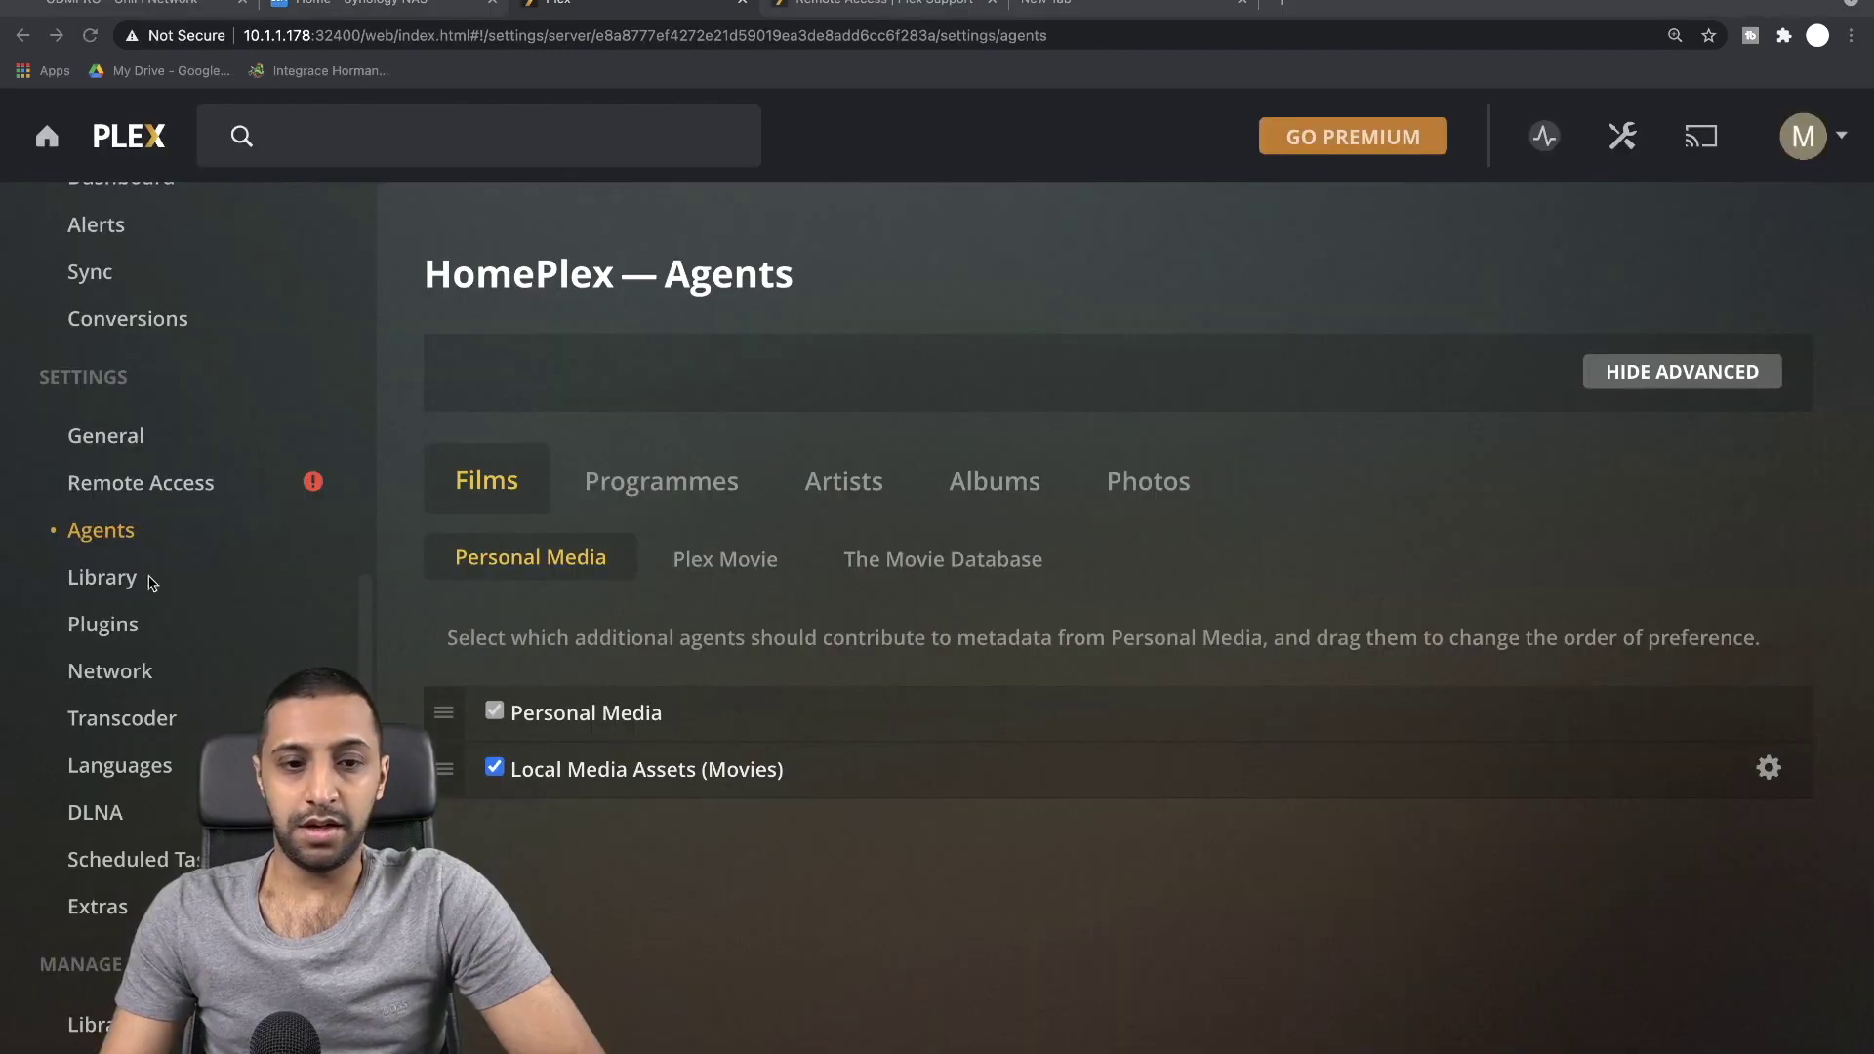
left_click(101, 596)
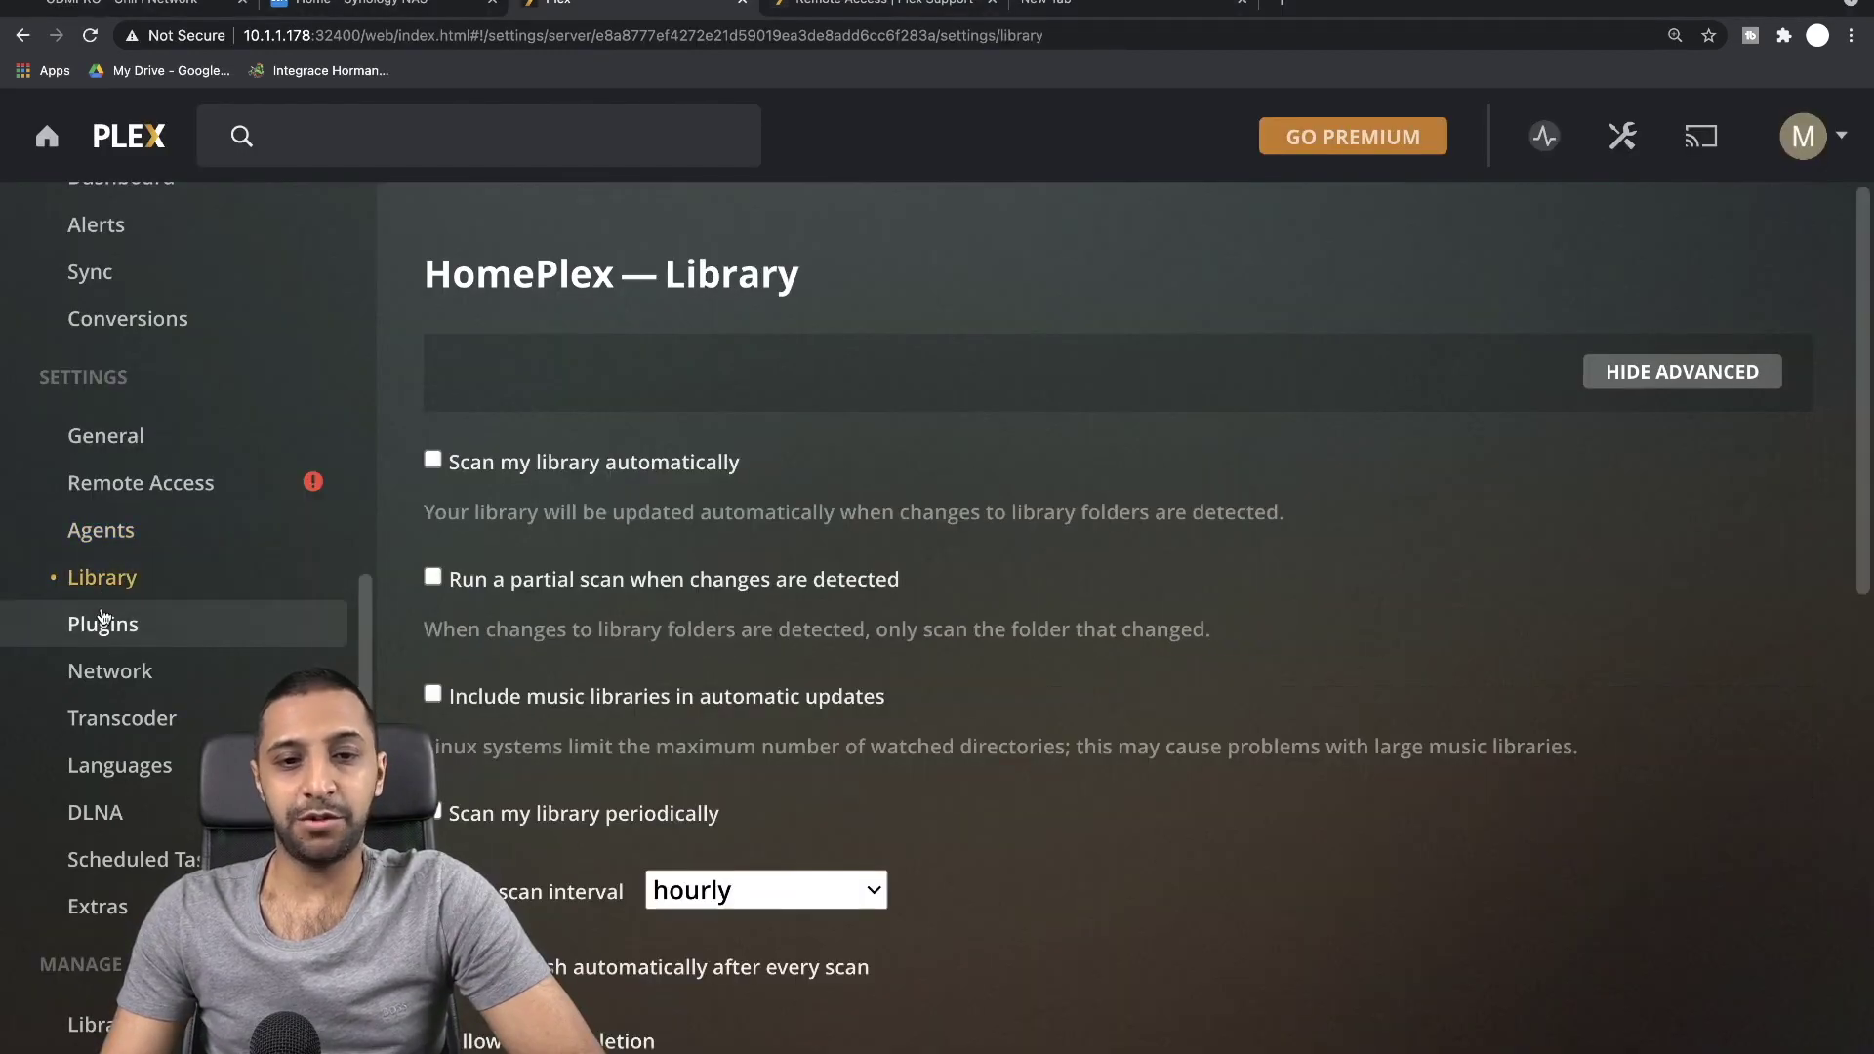
left_click(110, 630)
left_click(110, 674)
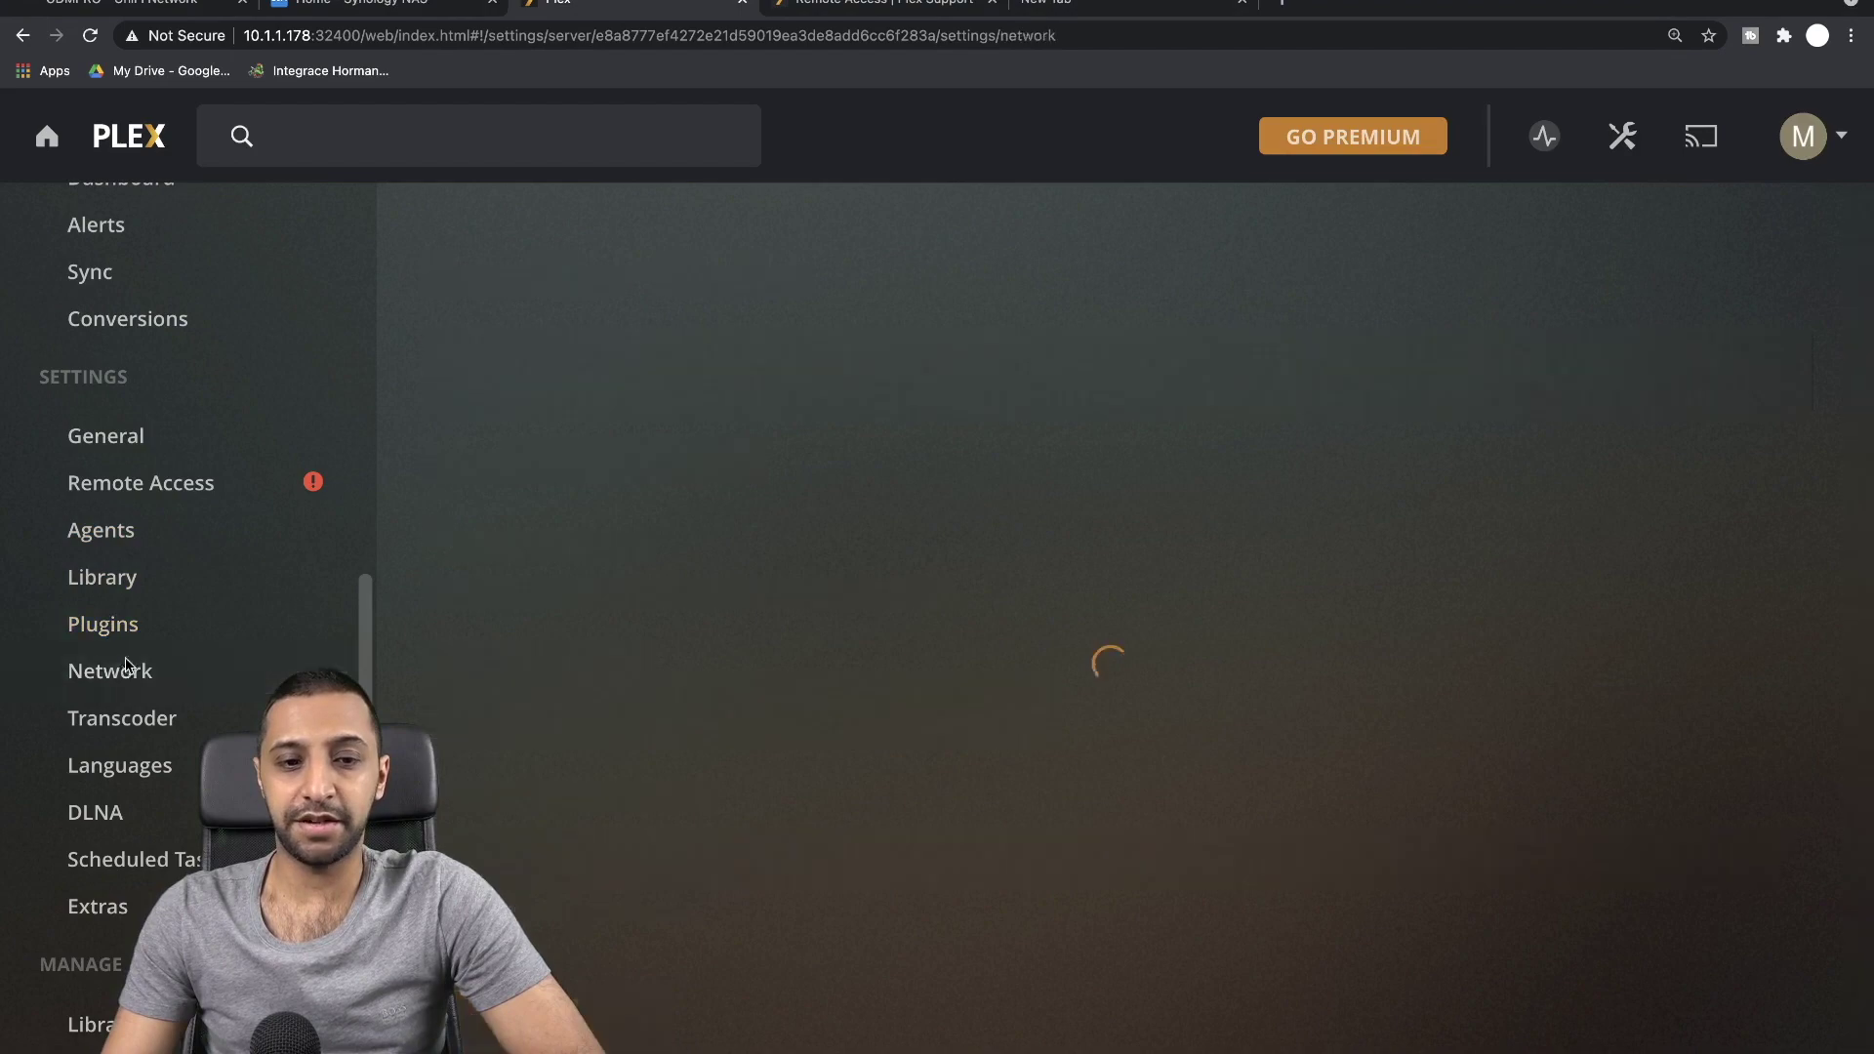
left_click(117, 723)
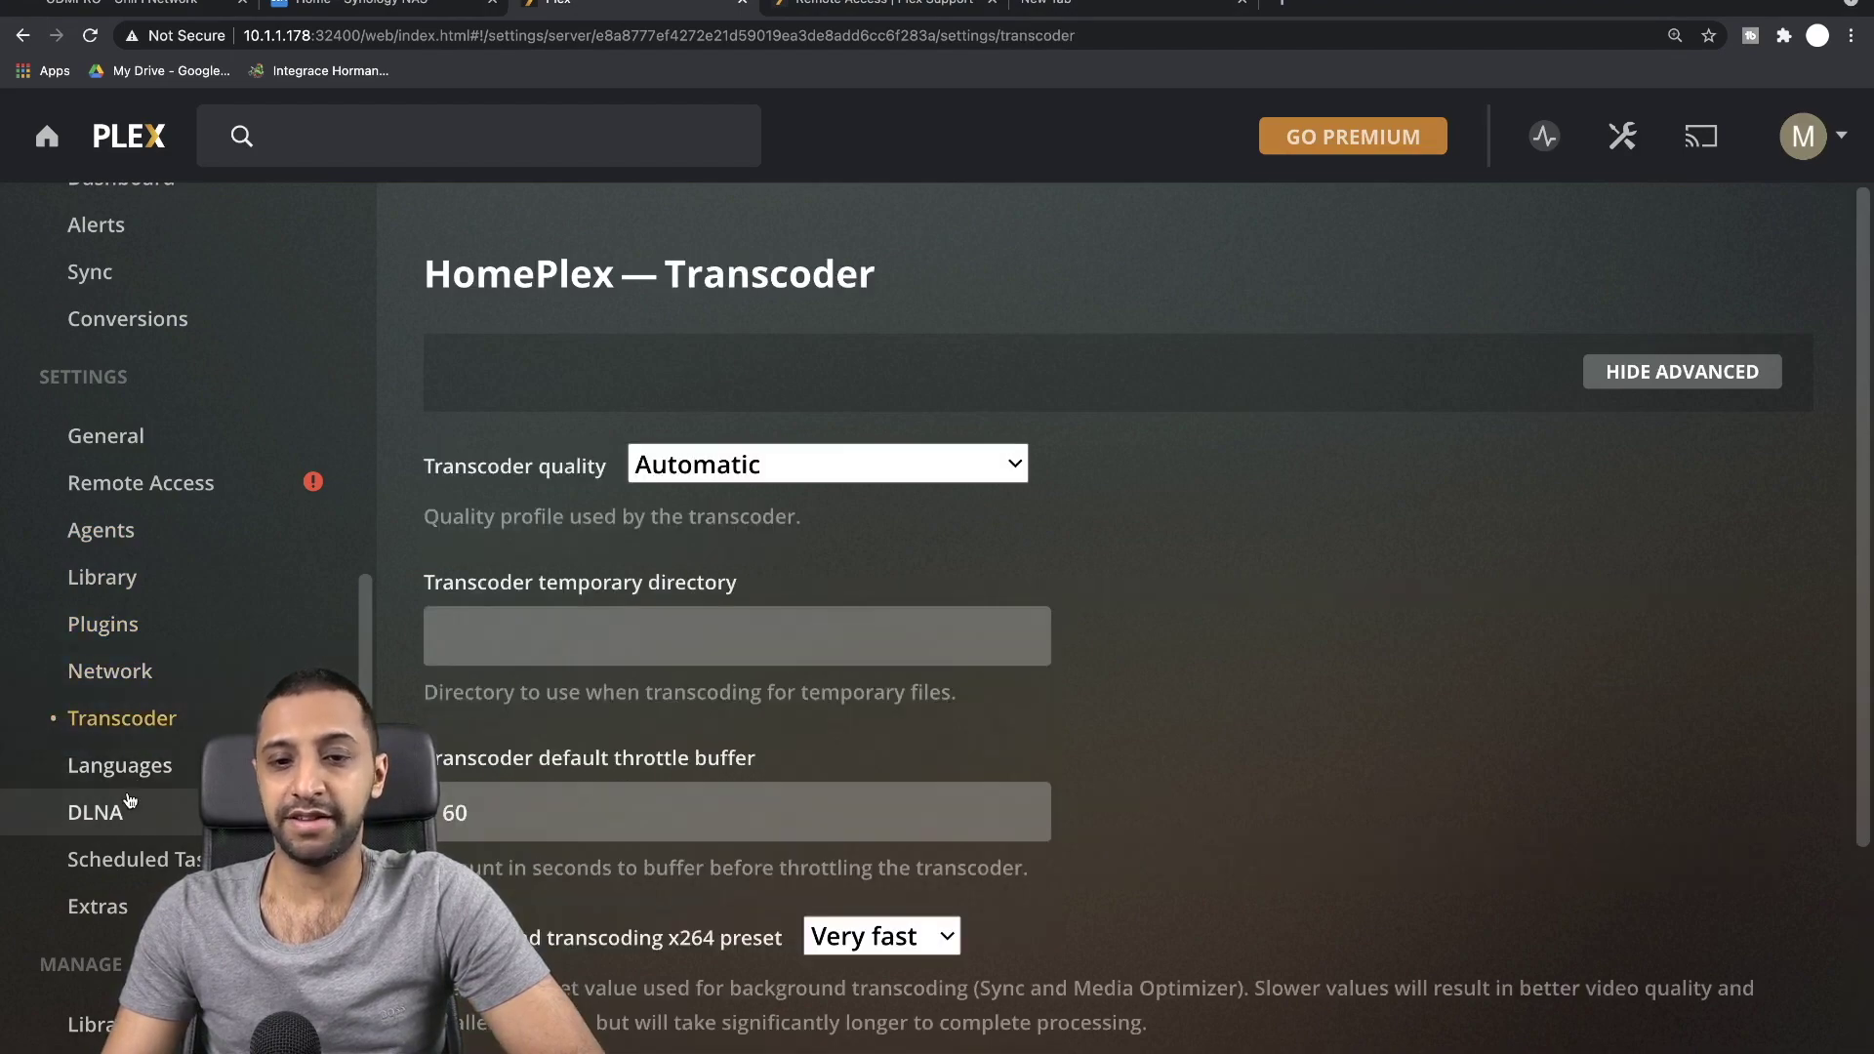
scroll(132, 796, "down", 5)
scroll(125, 803, "up", 15)
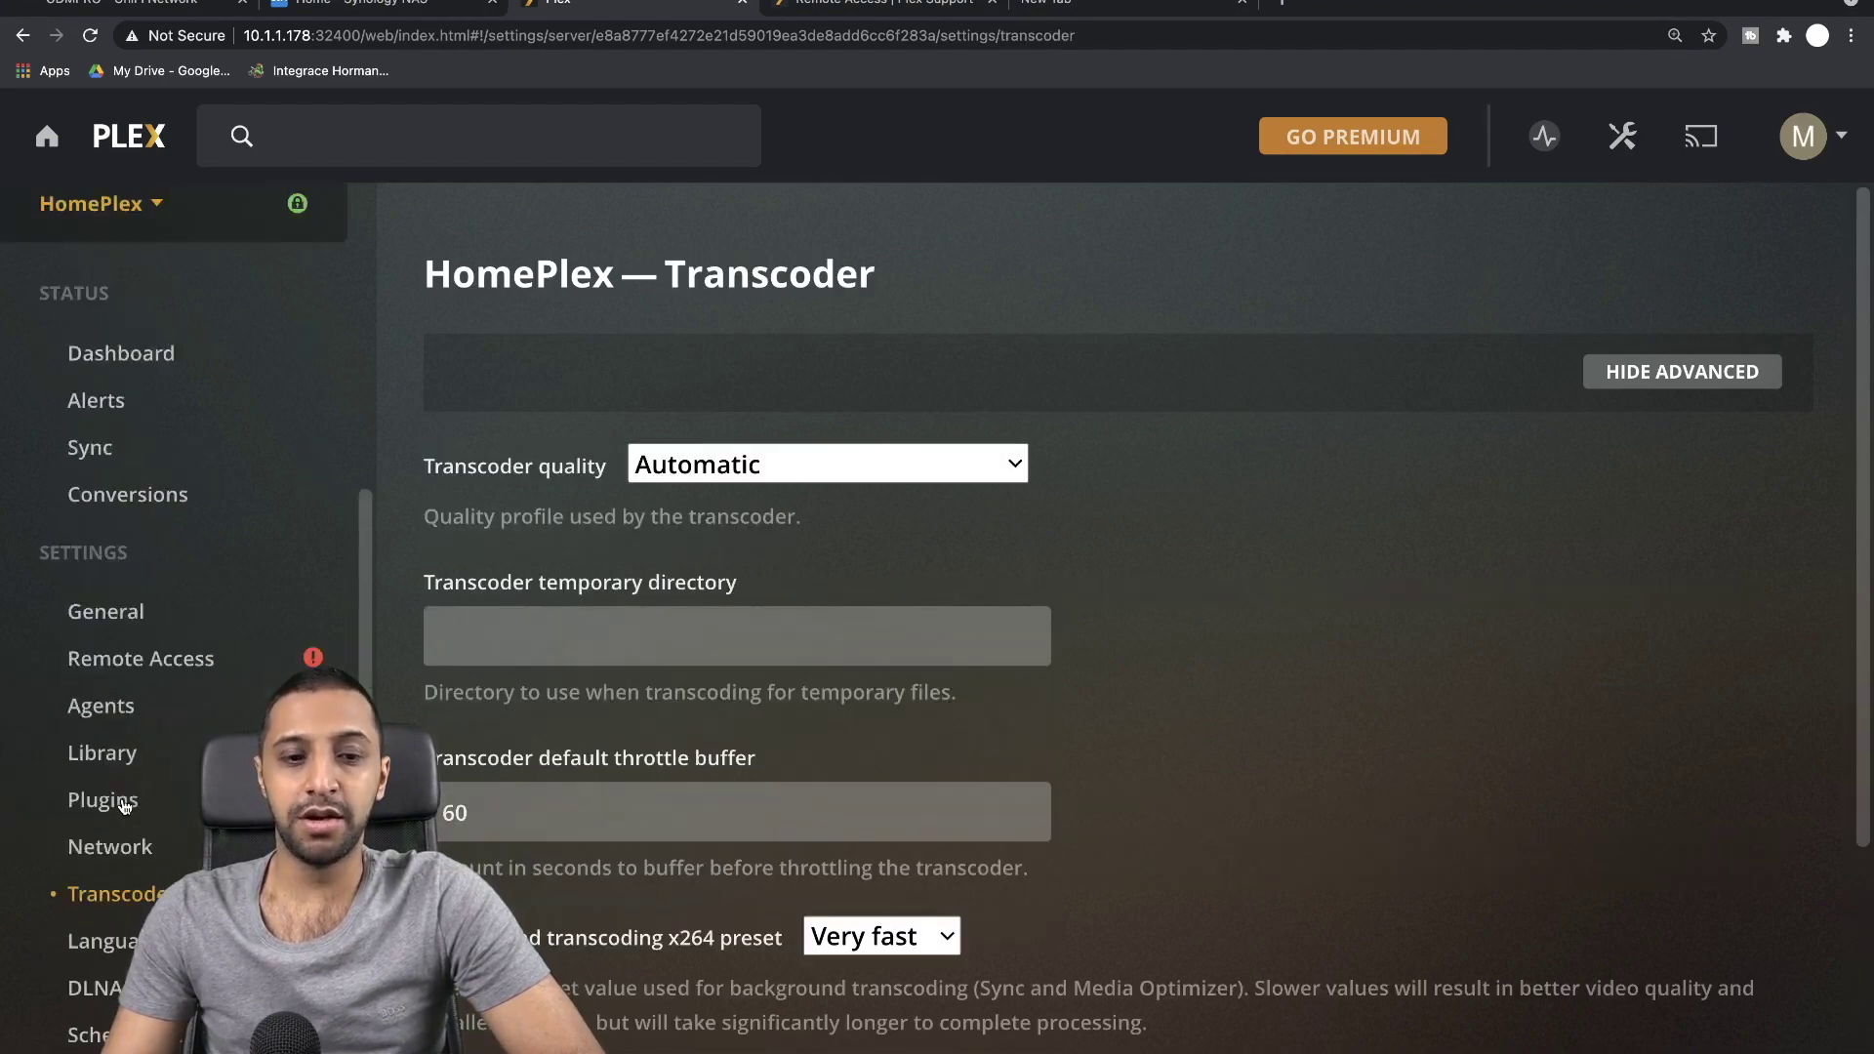
left_click(68, 128)
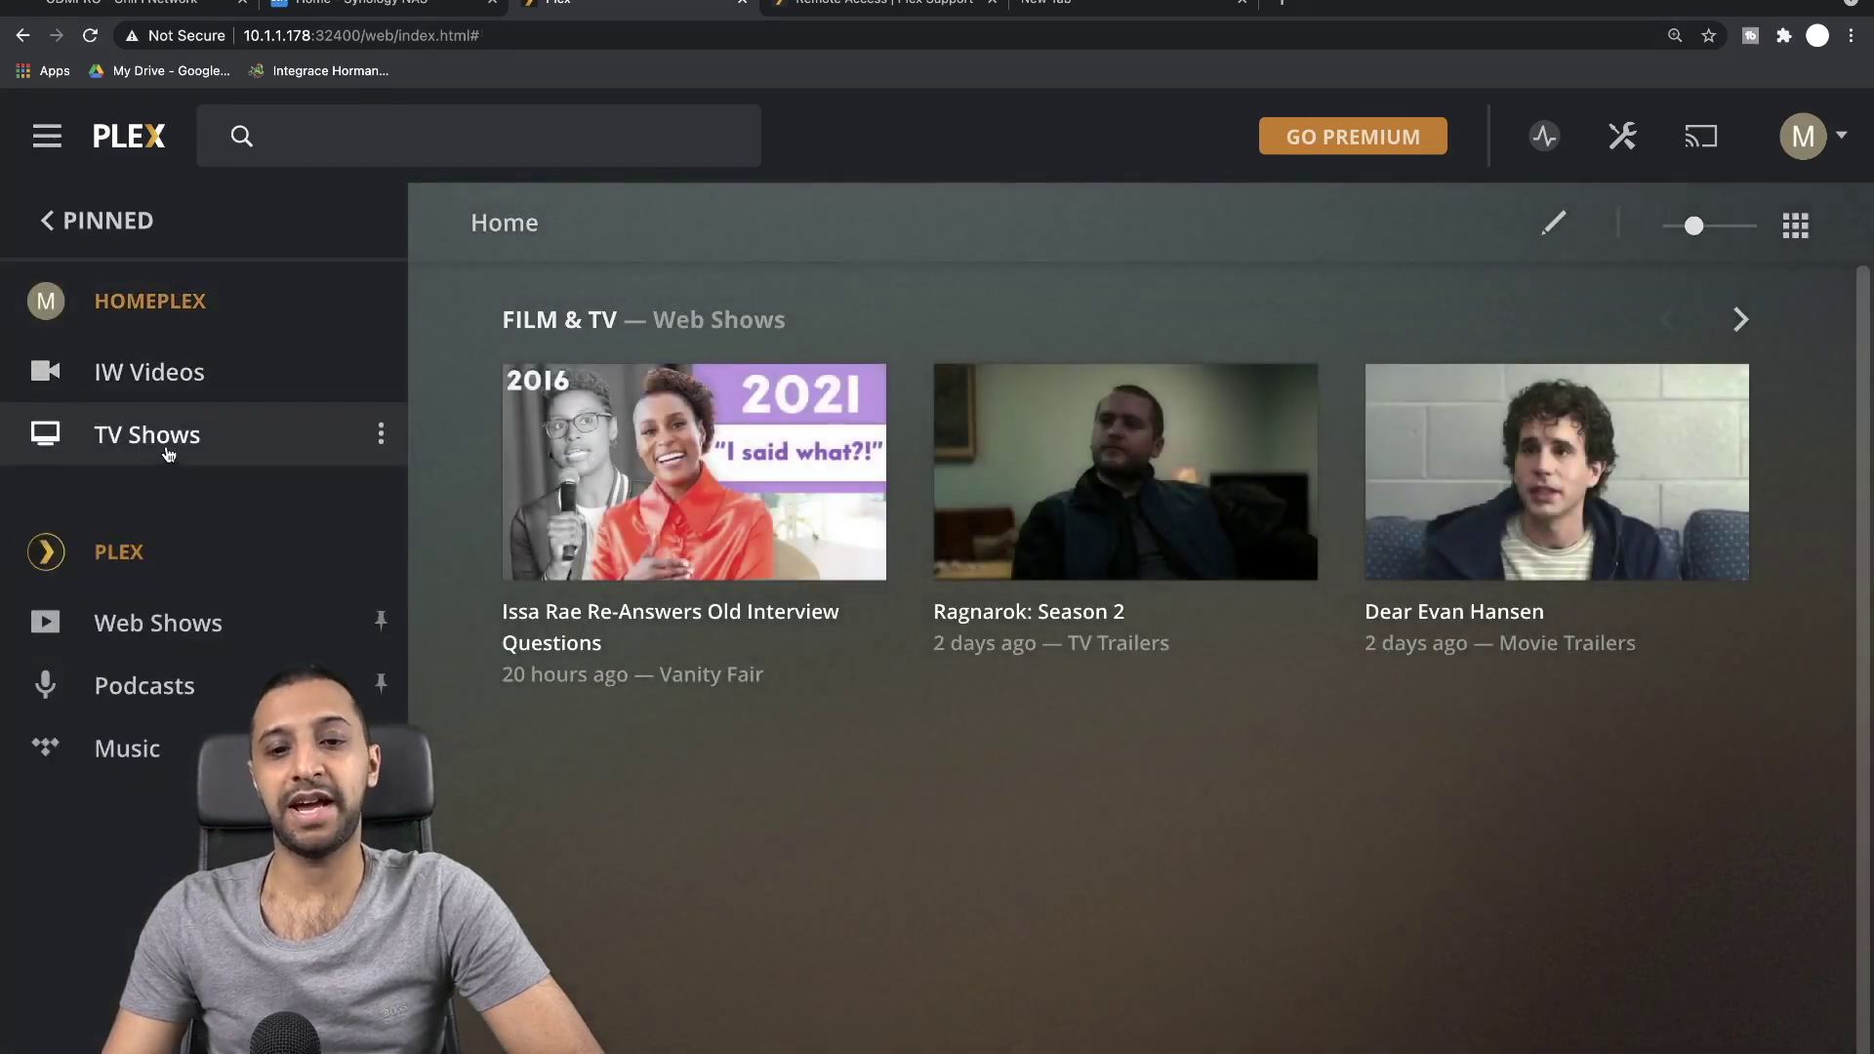
Browse the IW Videos library in its full grid and Recommended views
left_click(163, 393)
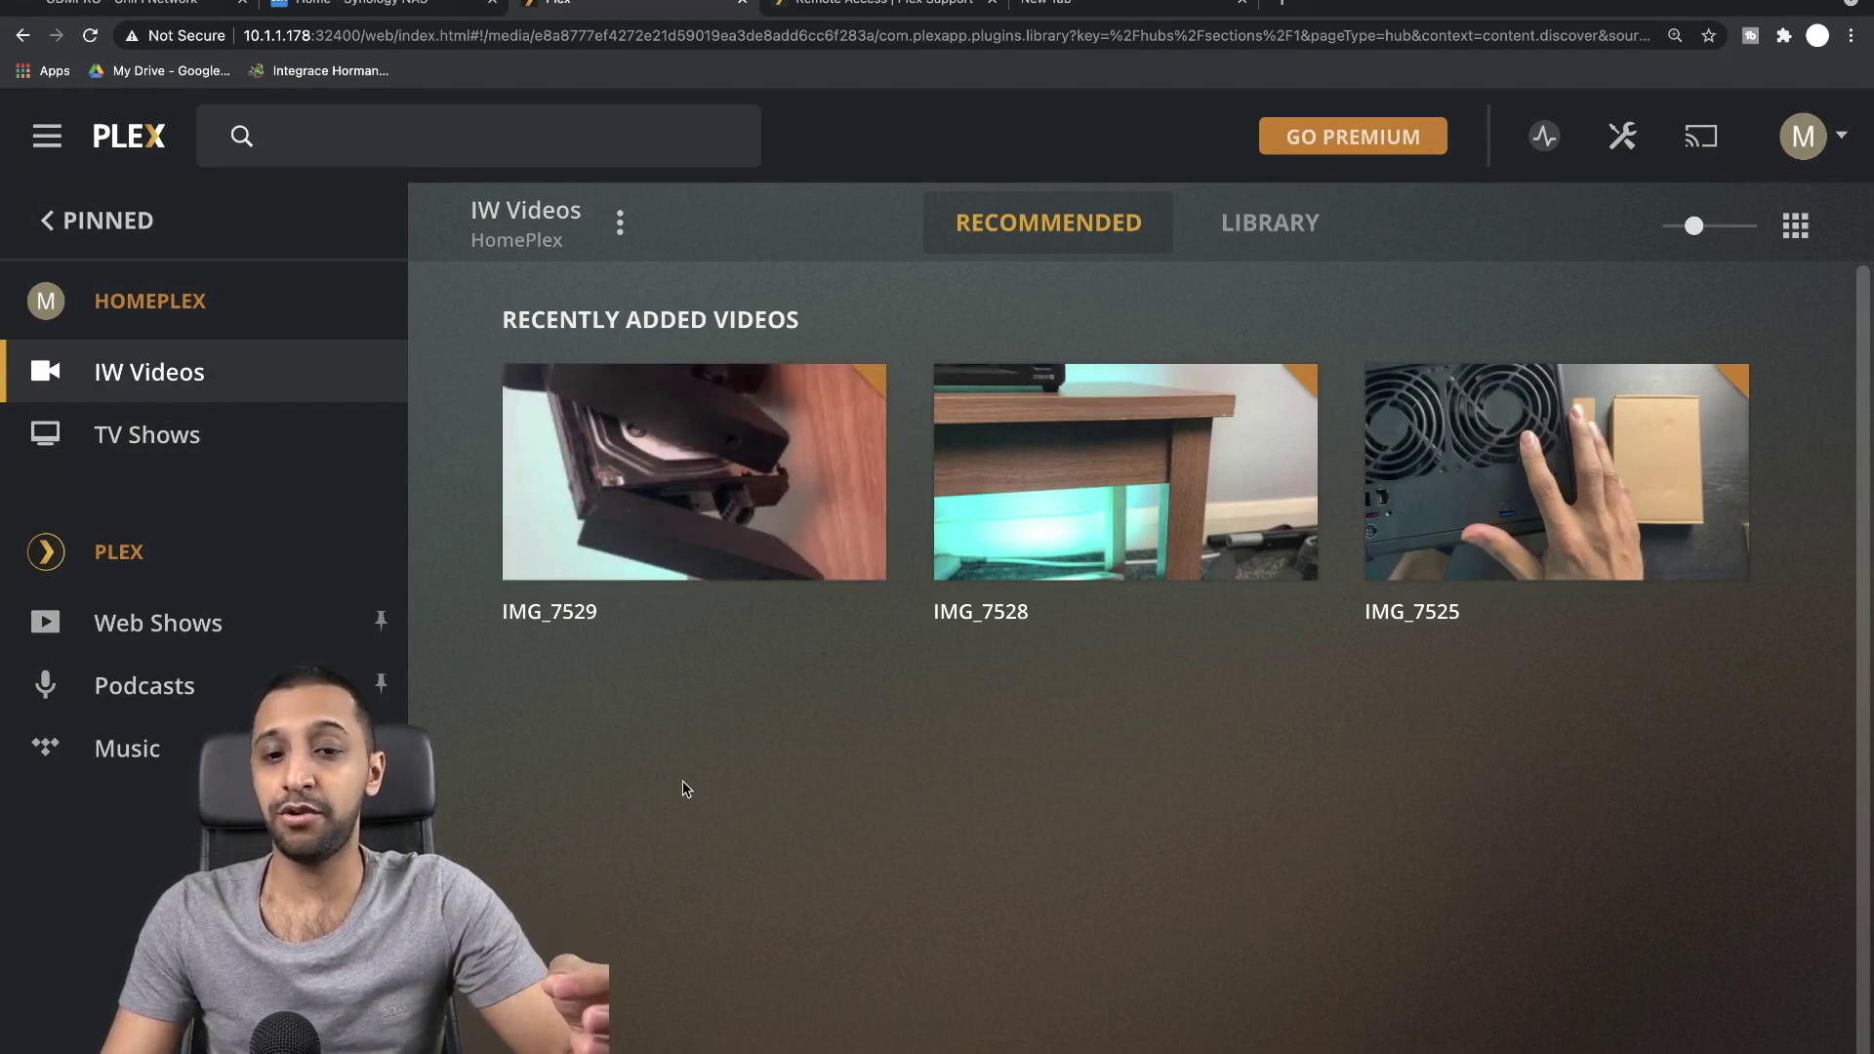
mouse_move(813, 552)
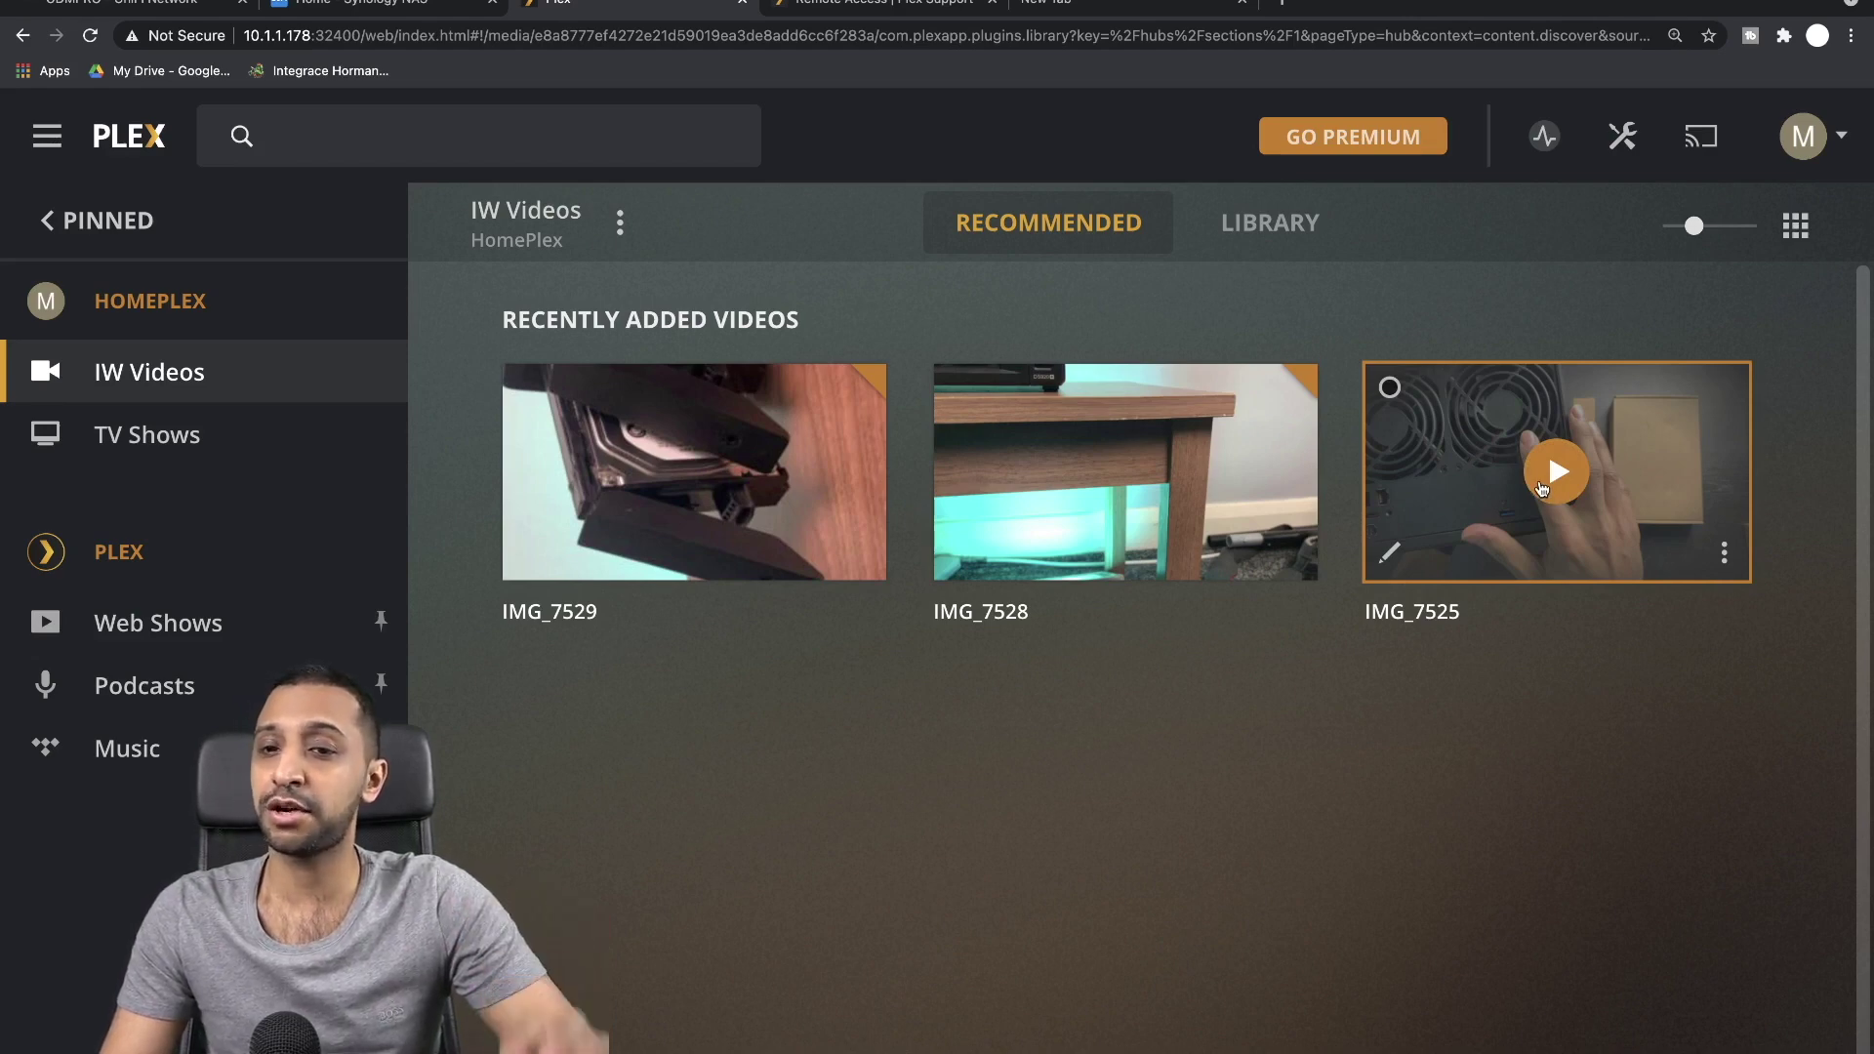
left_click(1284, 237)
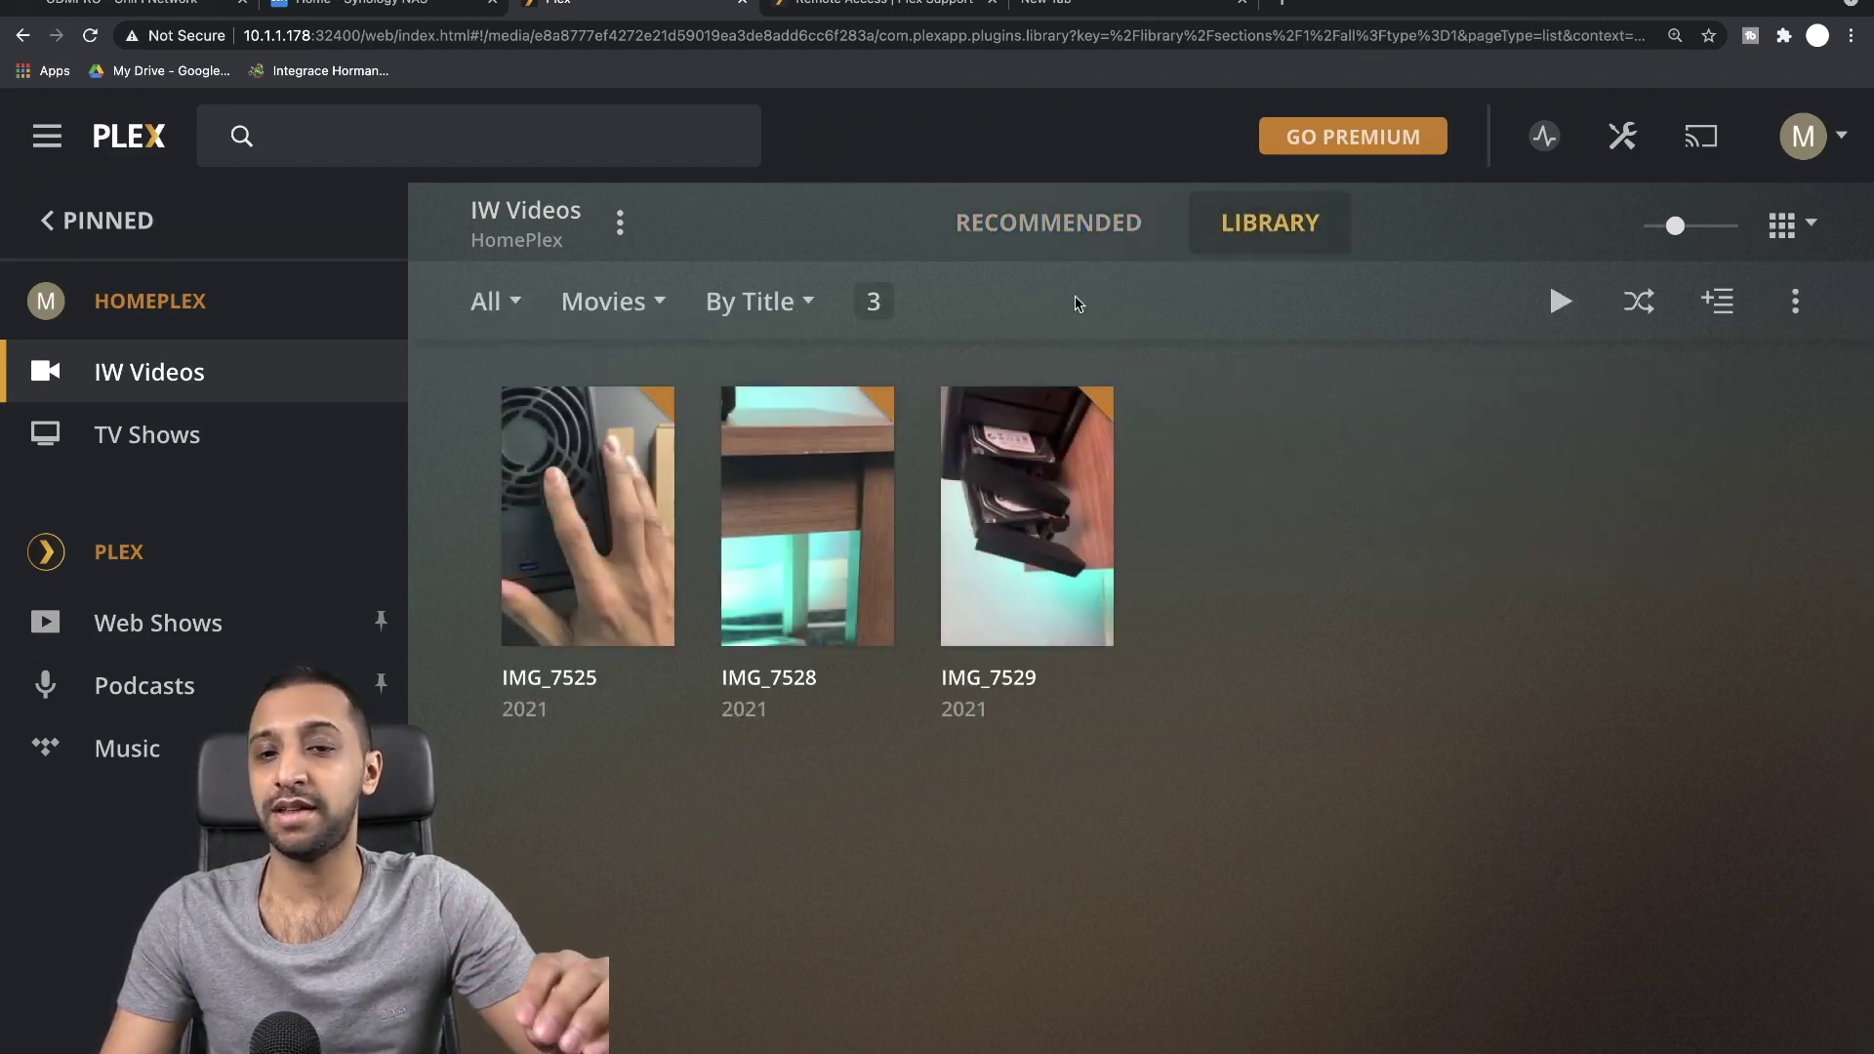
left_click(1062, 222)
Move to the TV Shows library and scroll its Recently Aired and Recently Added rows
left_click(294, 453)
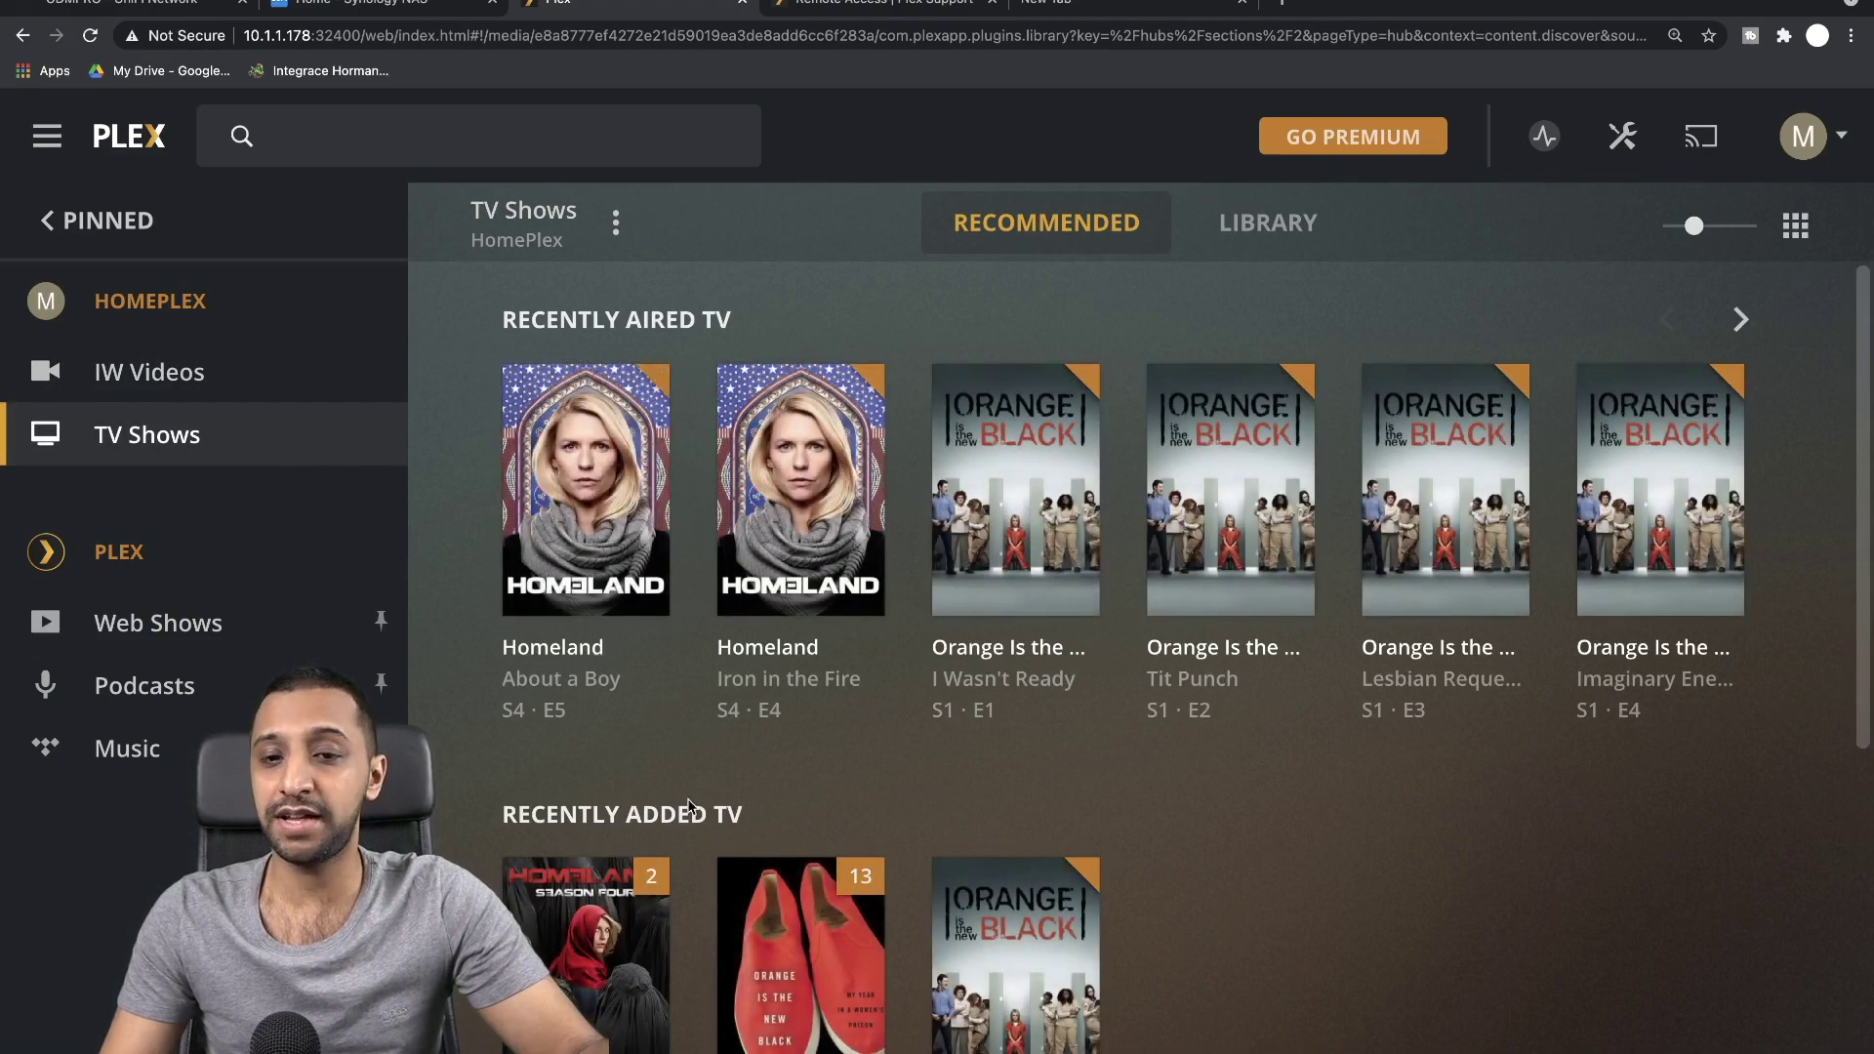
scroll(534, 764, "down", 1)
scroll(534, 764, "down", 2)
scroll(534, 764, "down", 3)
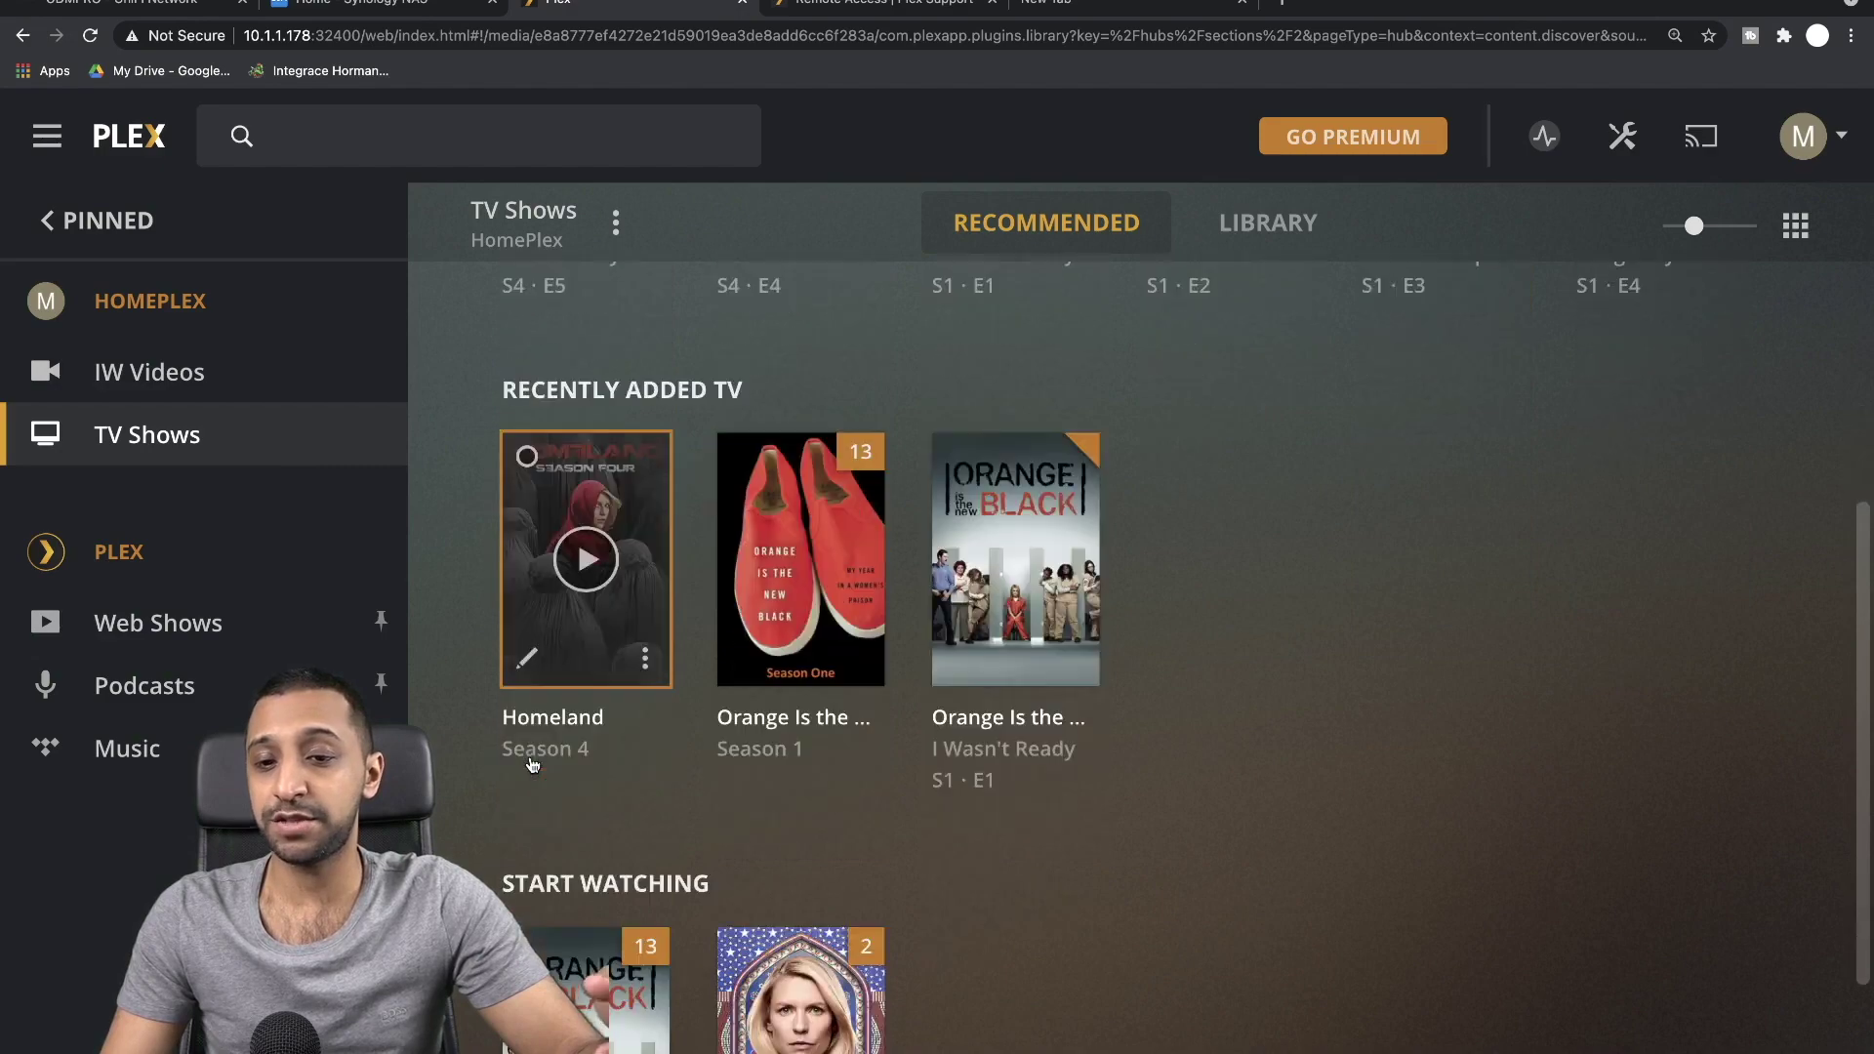
scroll(534, 764, "up", 5)
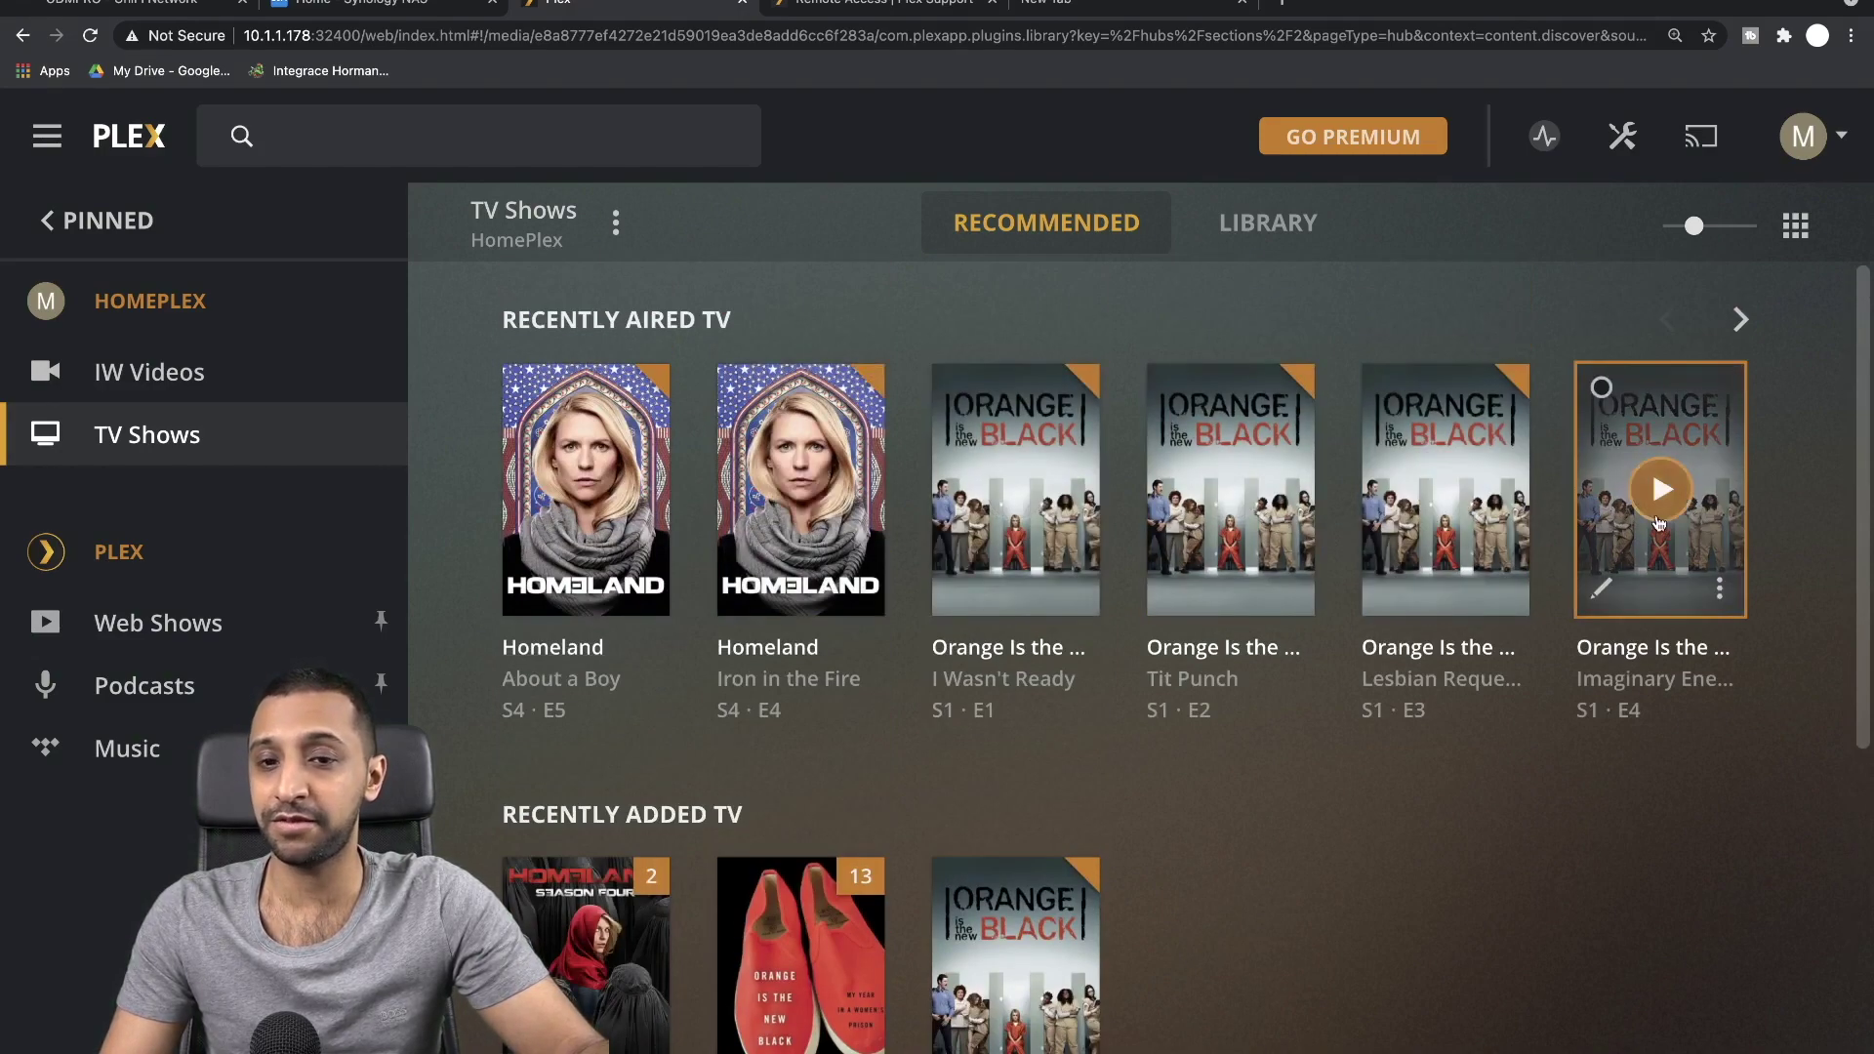
left_click(1425, 547)
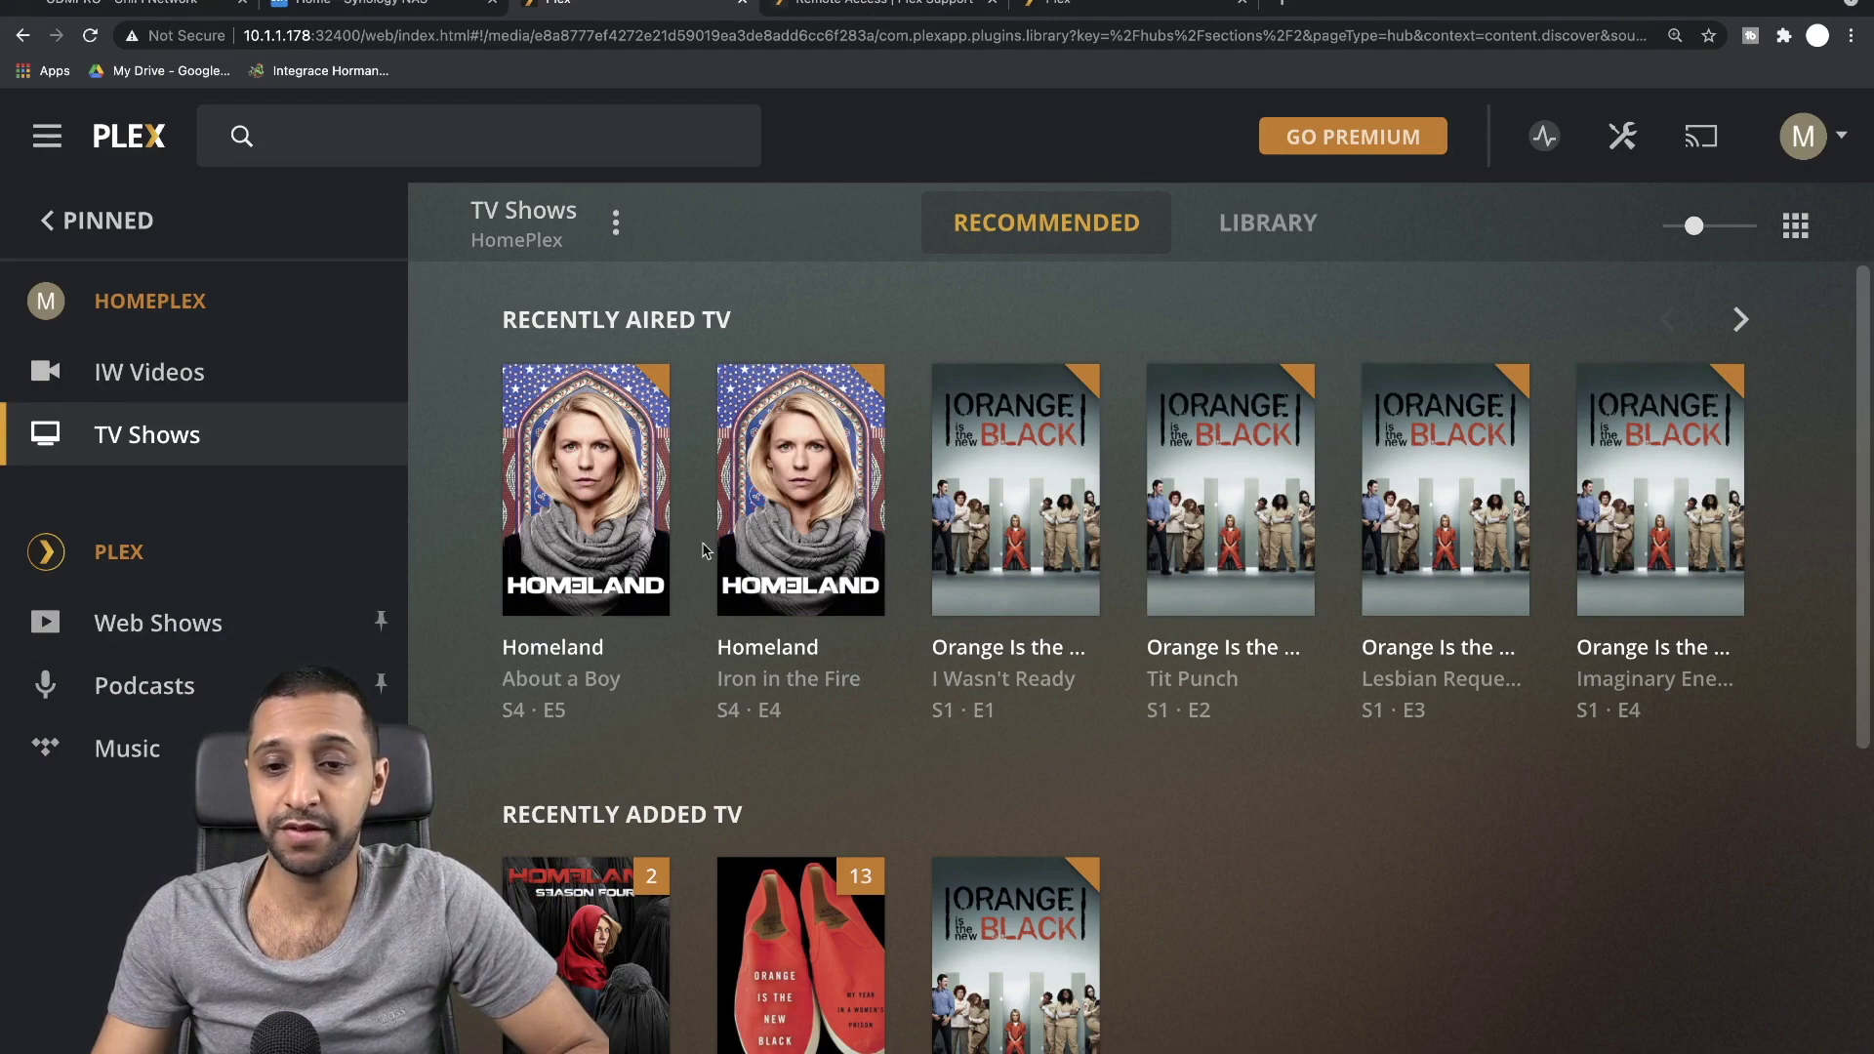
Play Homeland S4 E5 'About a Boy', skip to about 29:21, pause and minimise the player
left_click(589, 491)
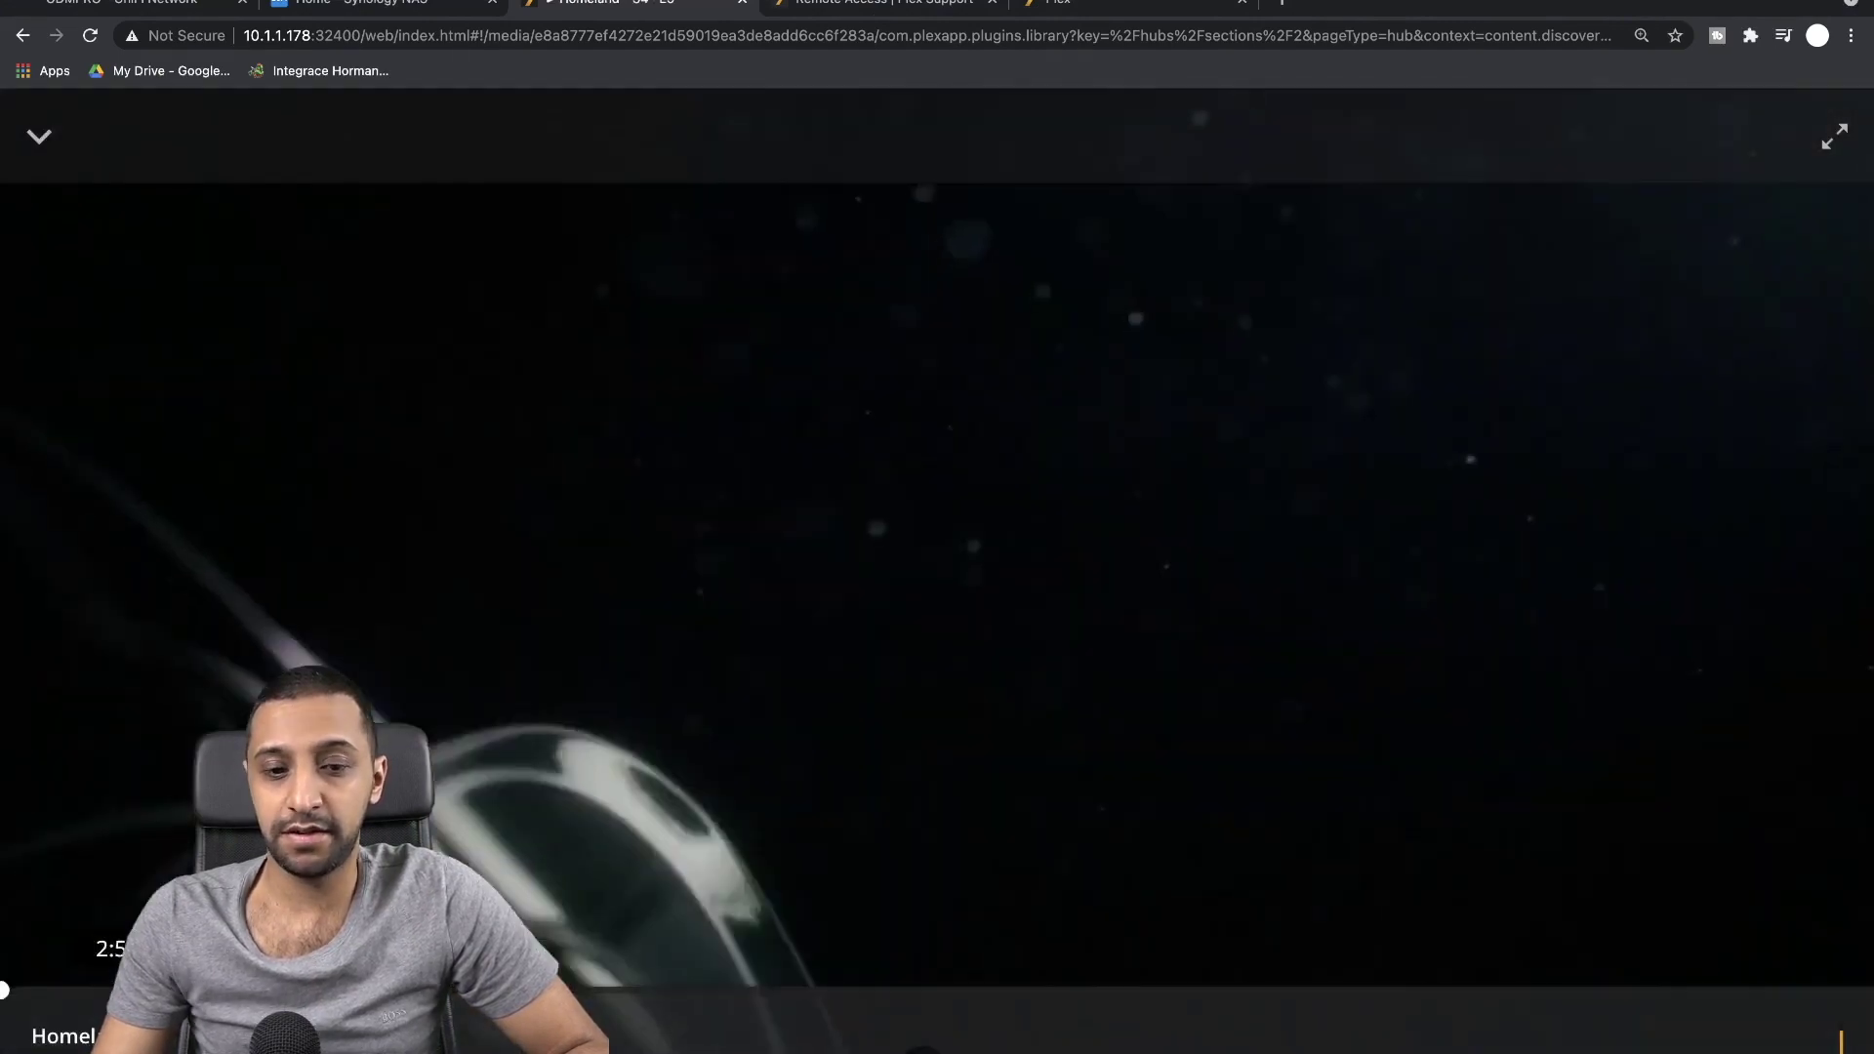
left_click(606, 998)
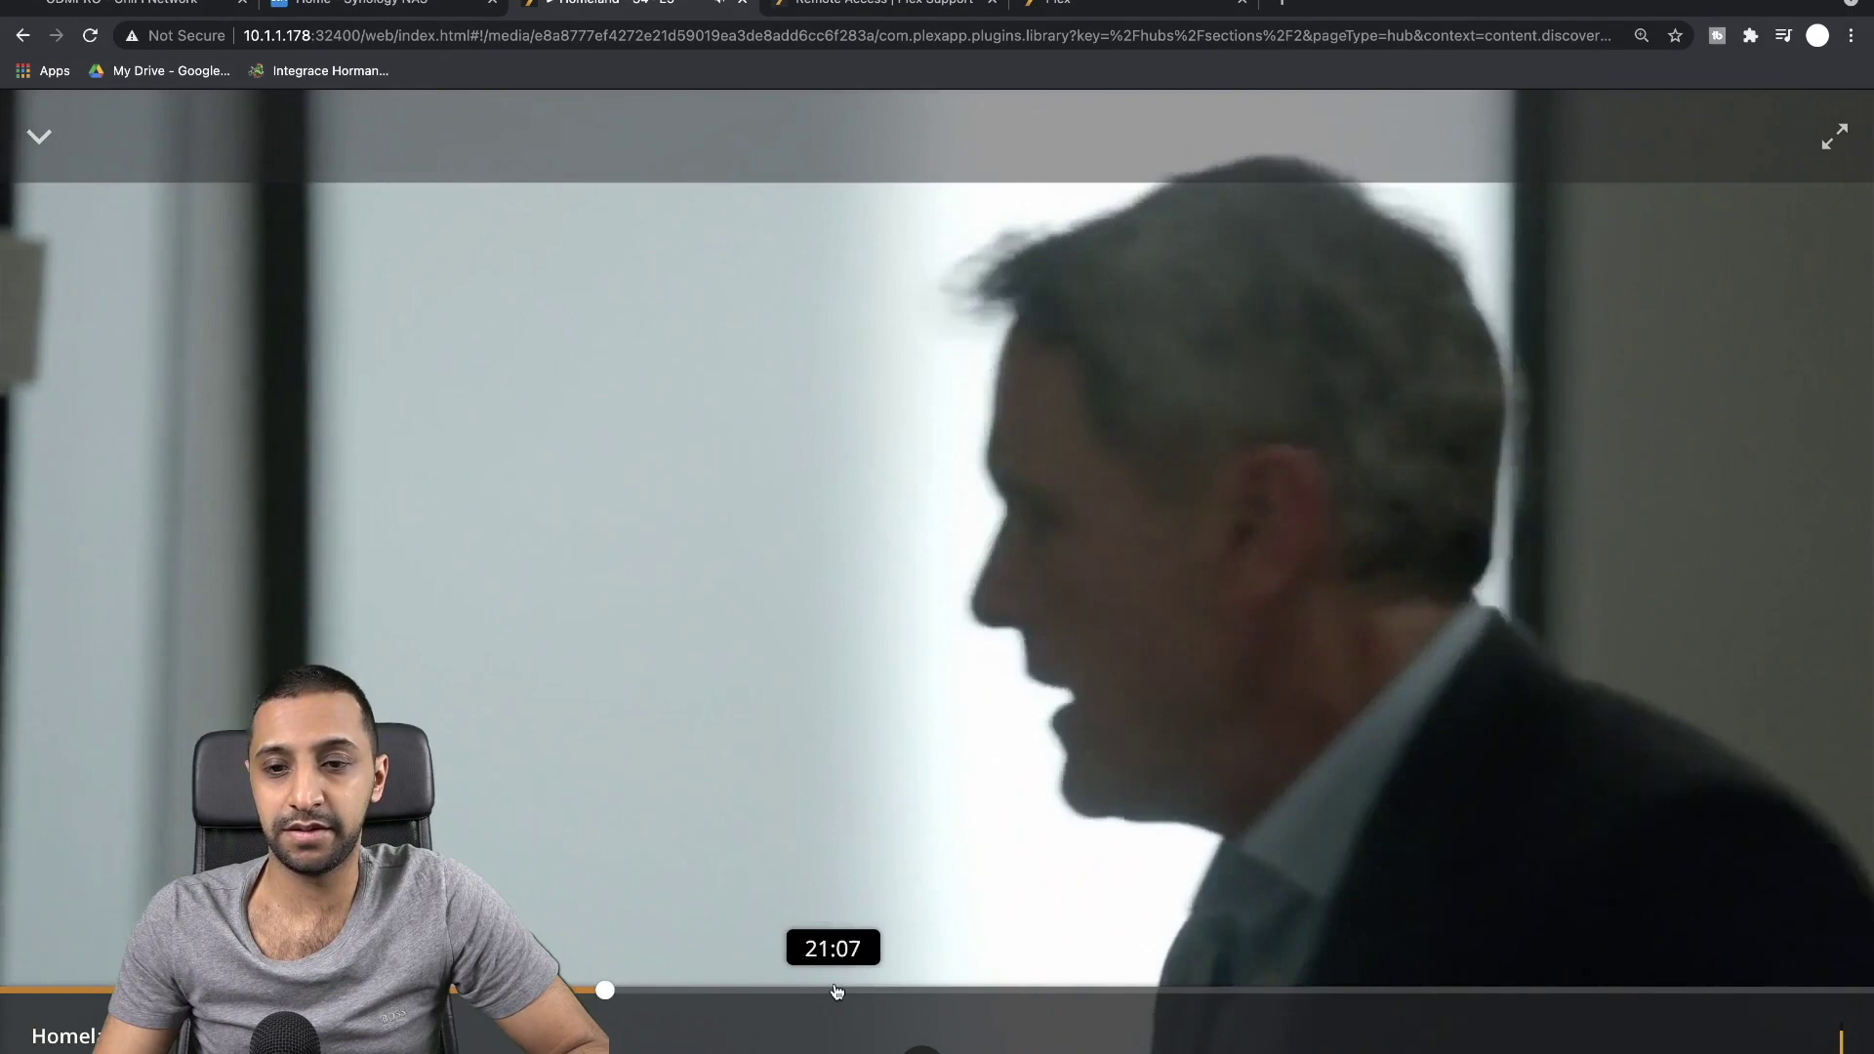
left_click(849, 990)
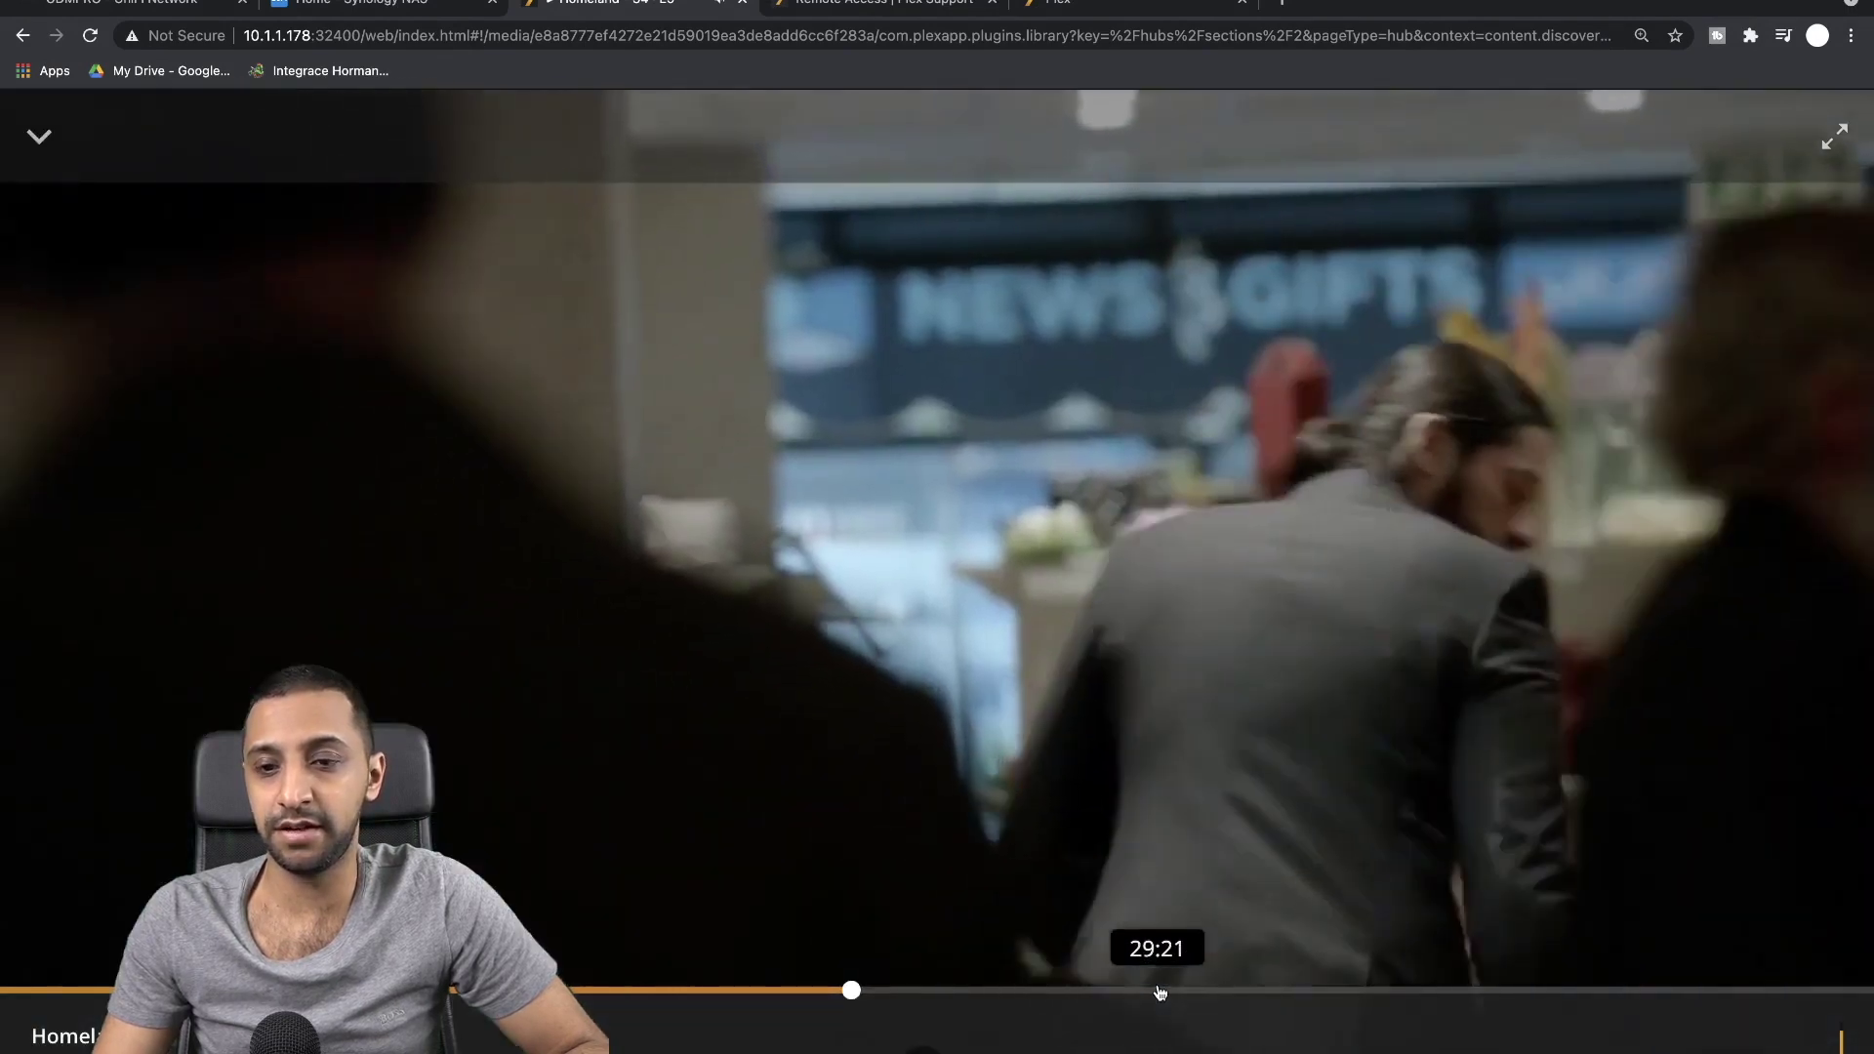
left_click(1158, 992)
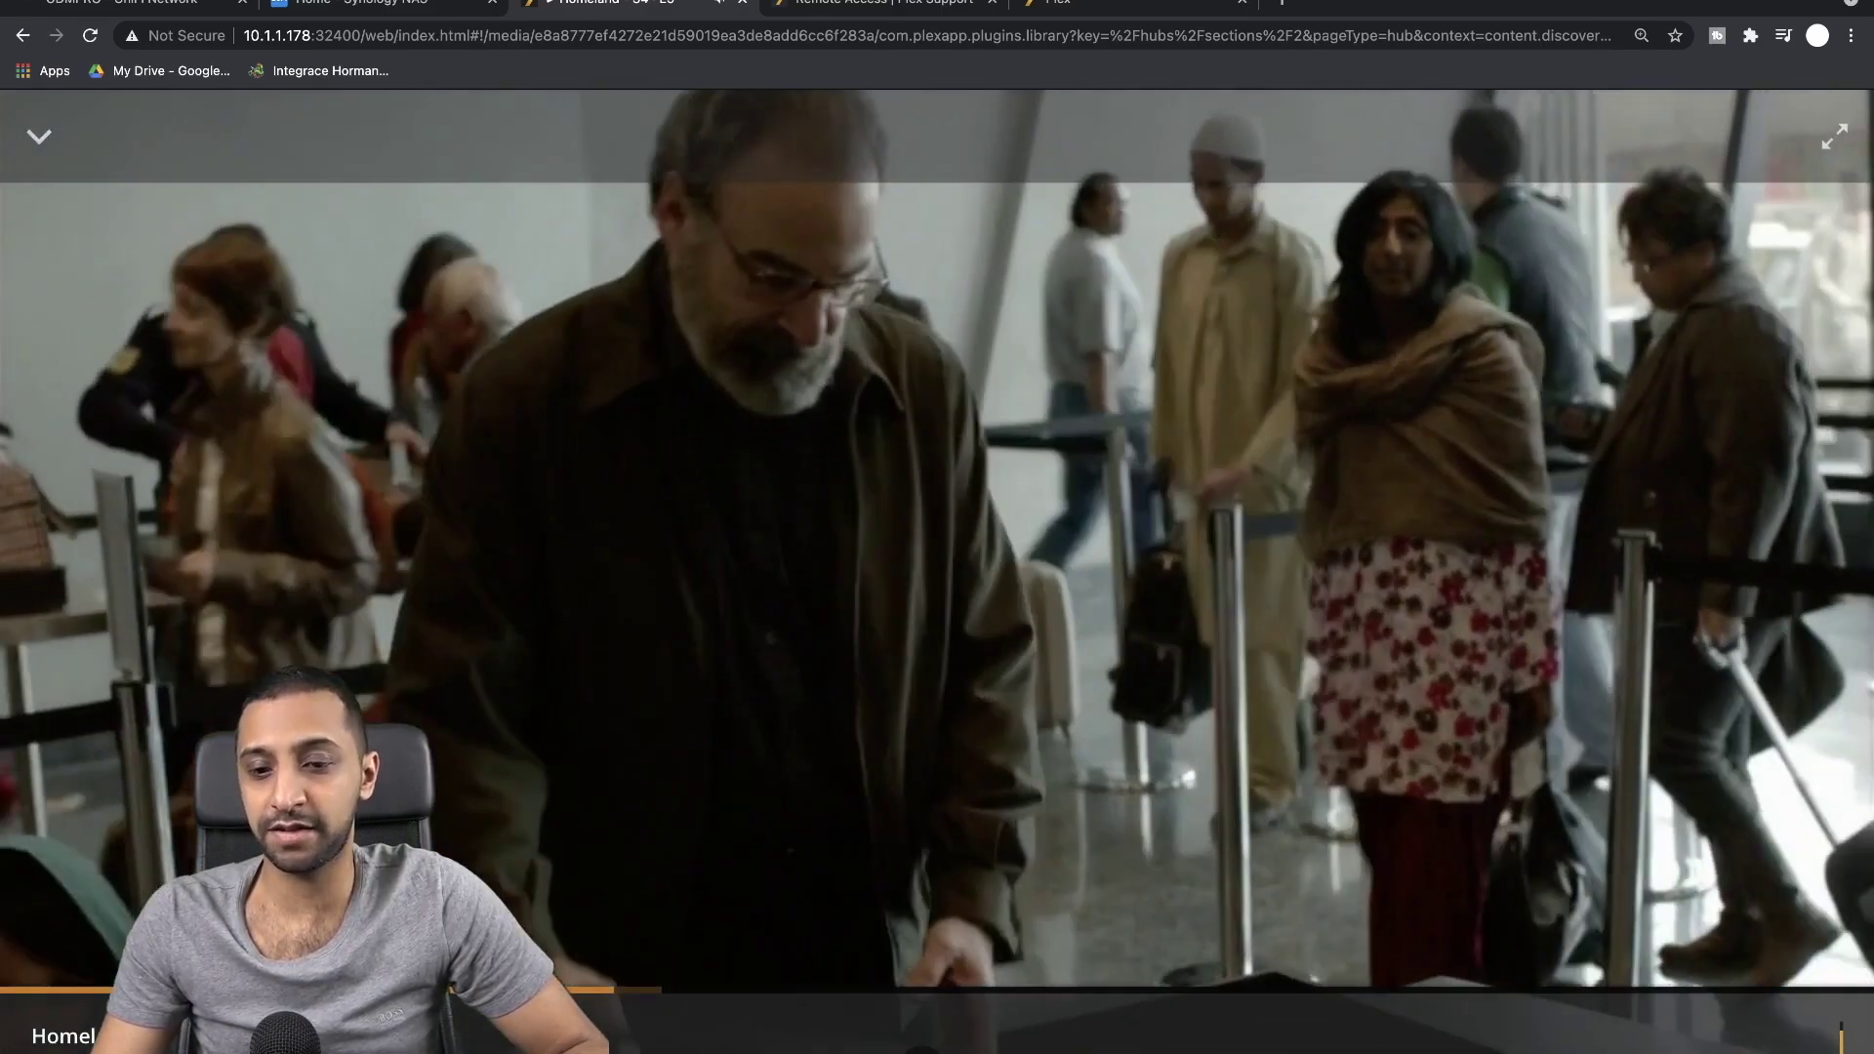
key("space")
key("Escape")
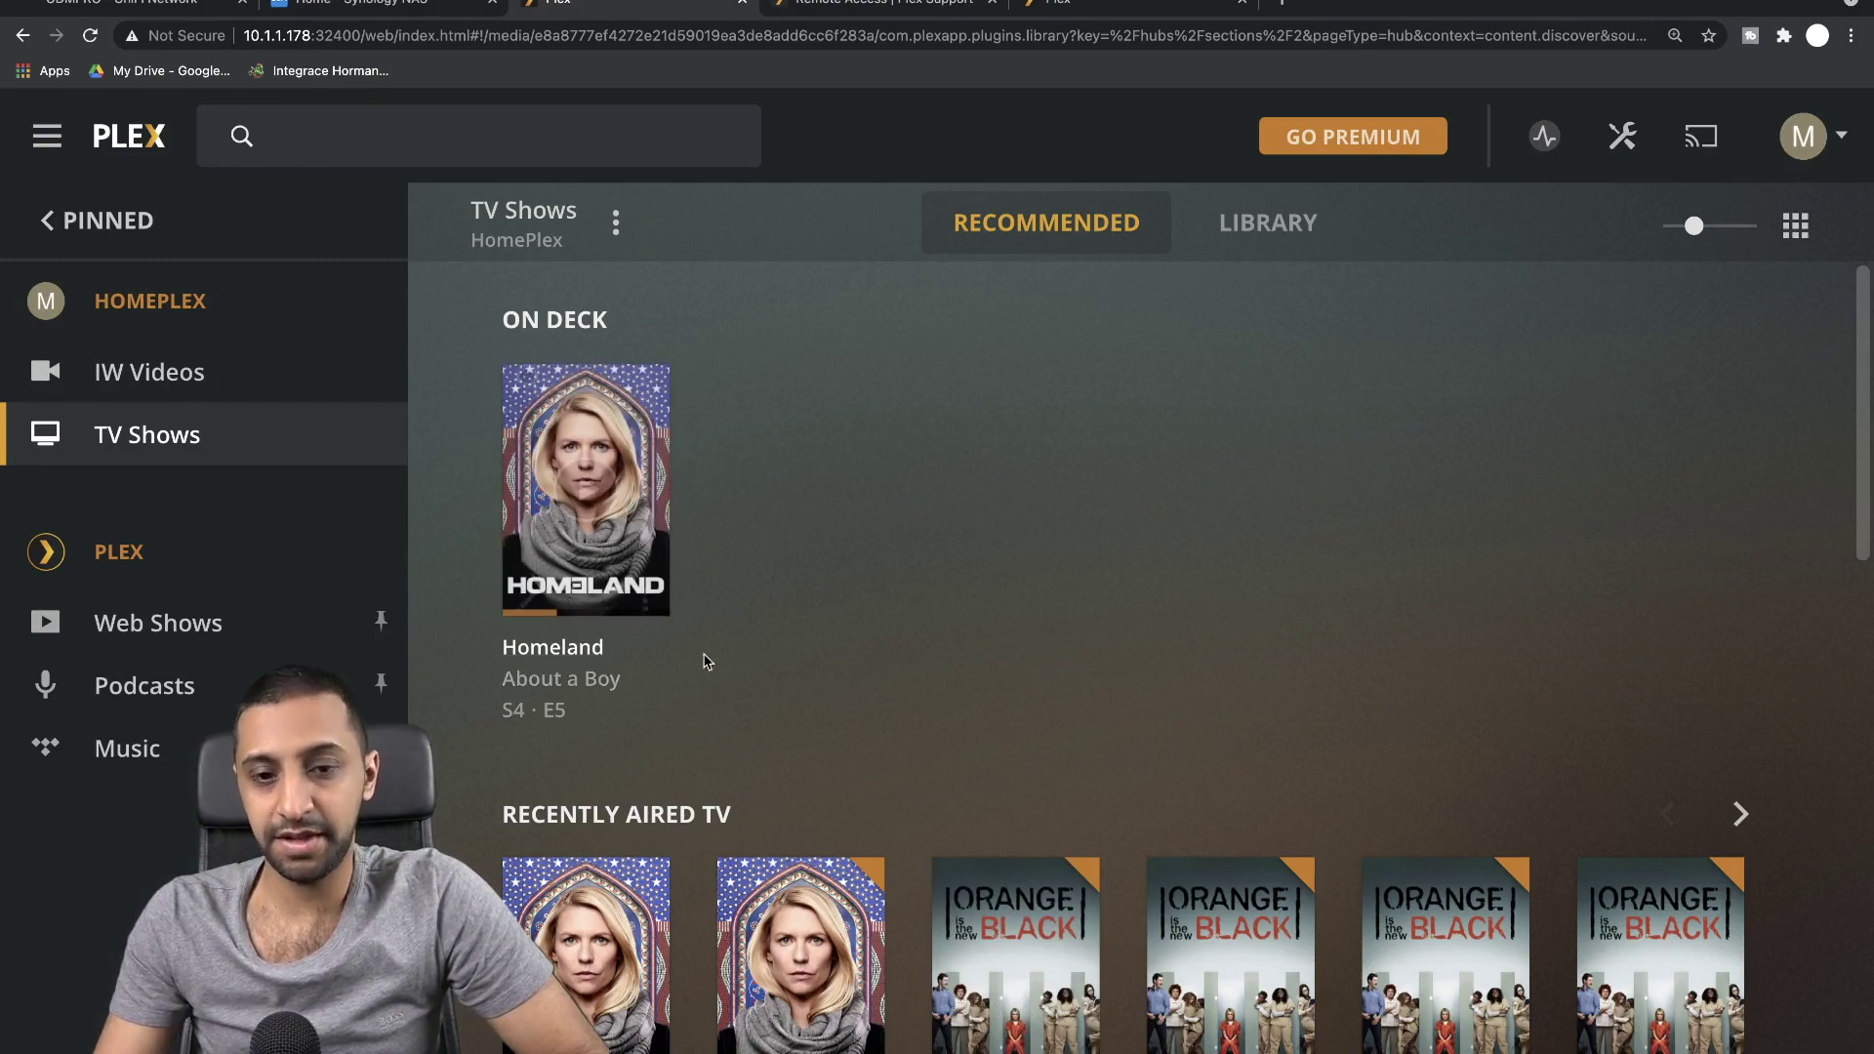
Switch the TV Shows library to its full grid and back to Recommended
left_click(1268, 223)
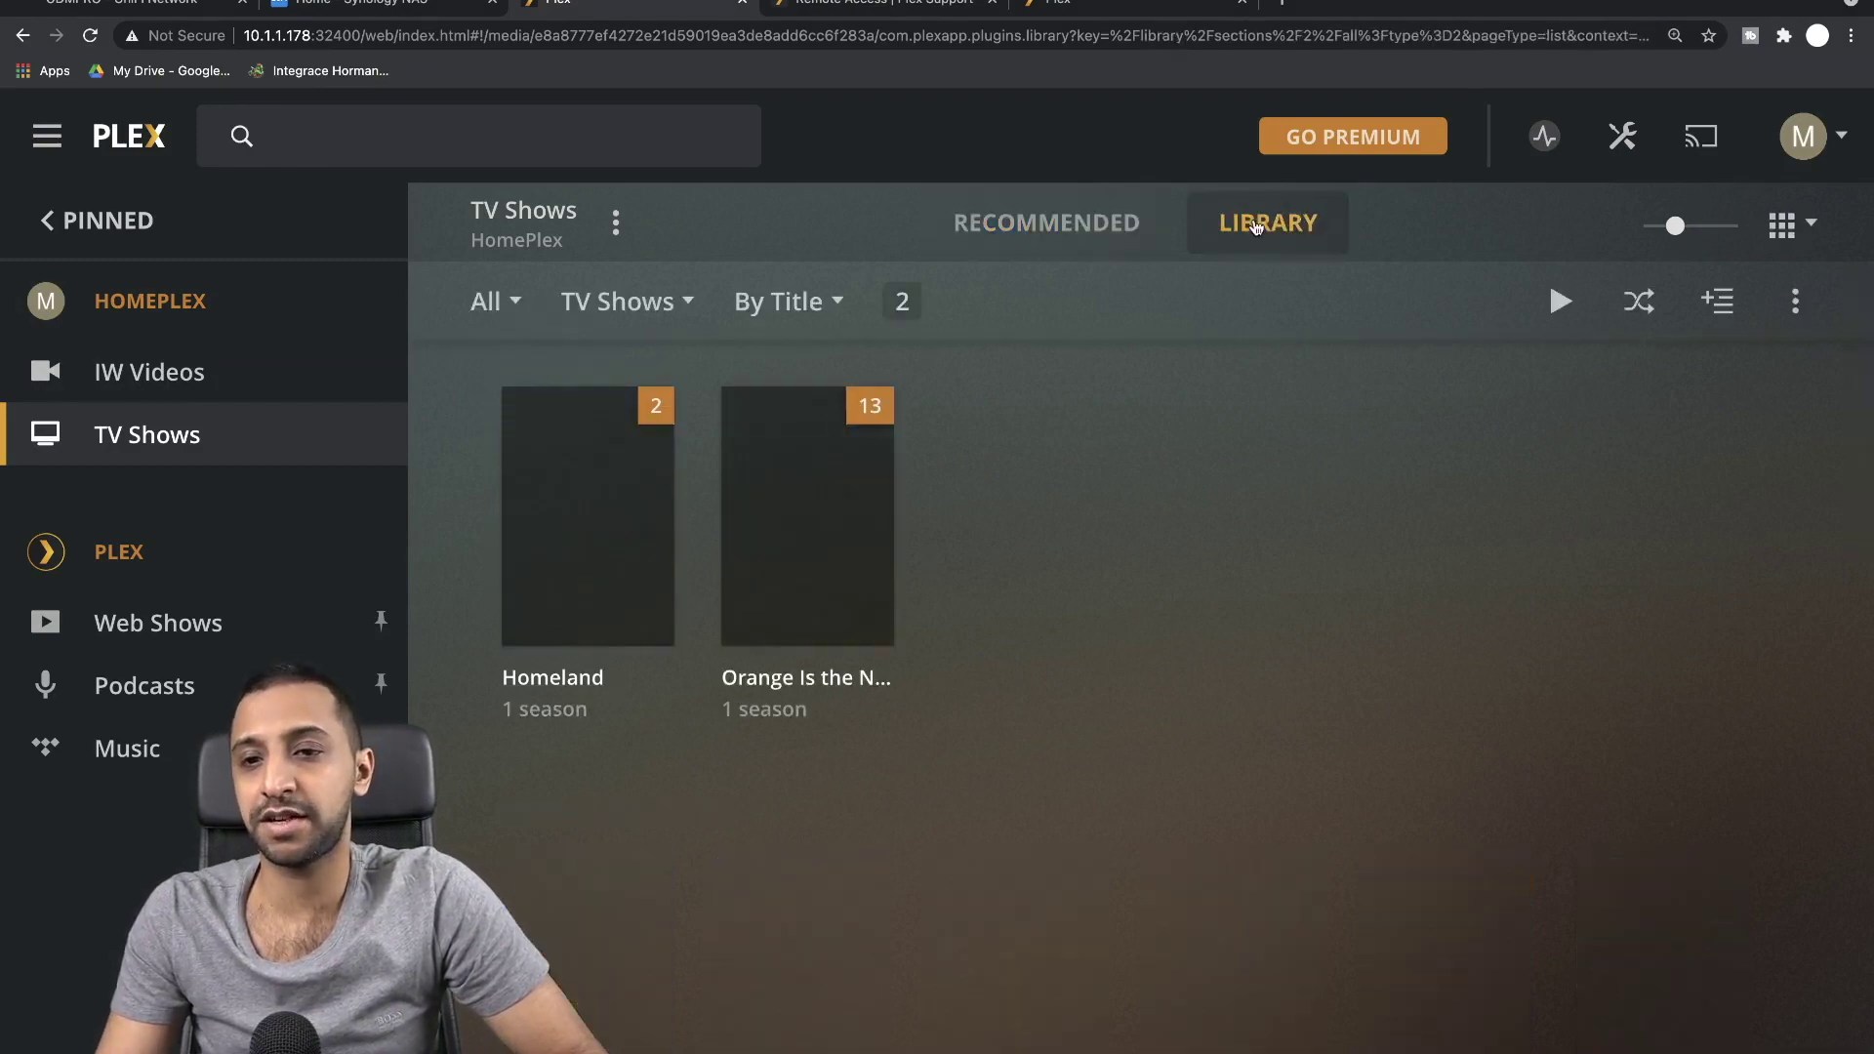
left_click(1042, 222)
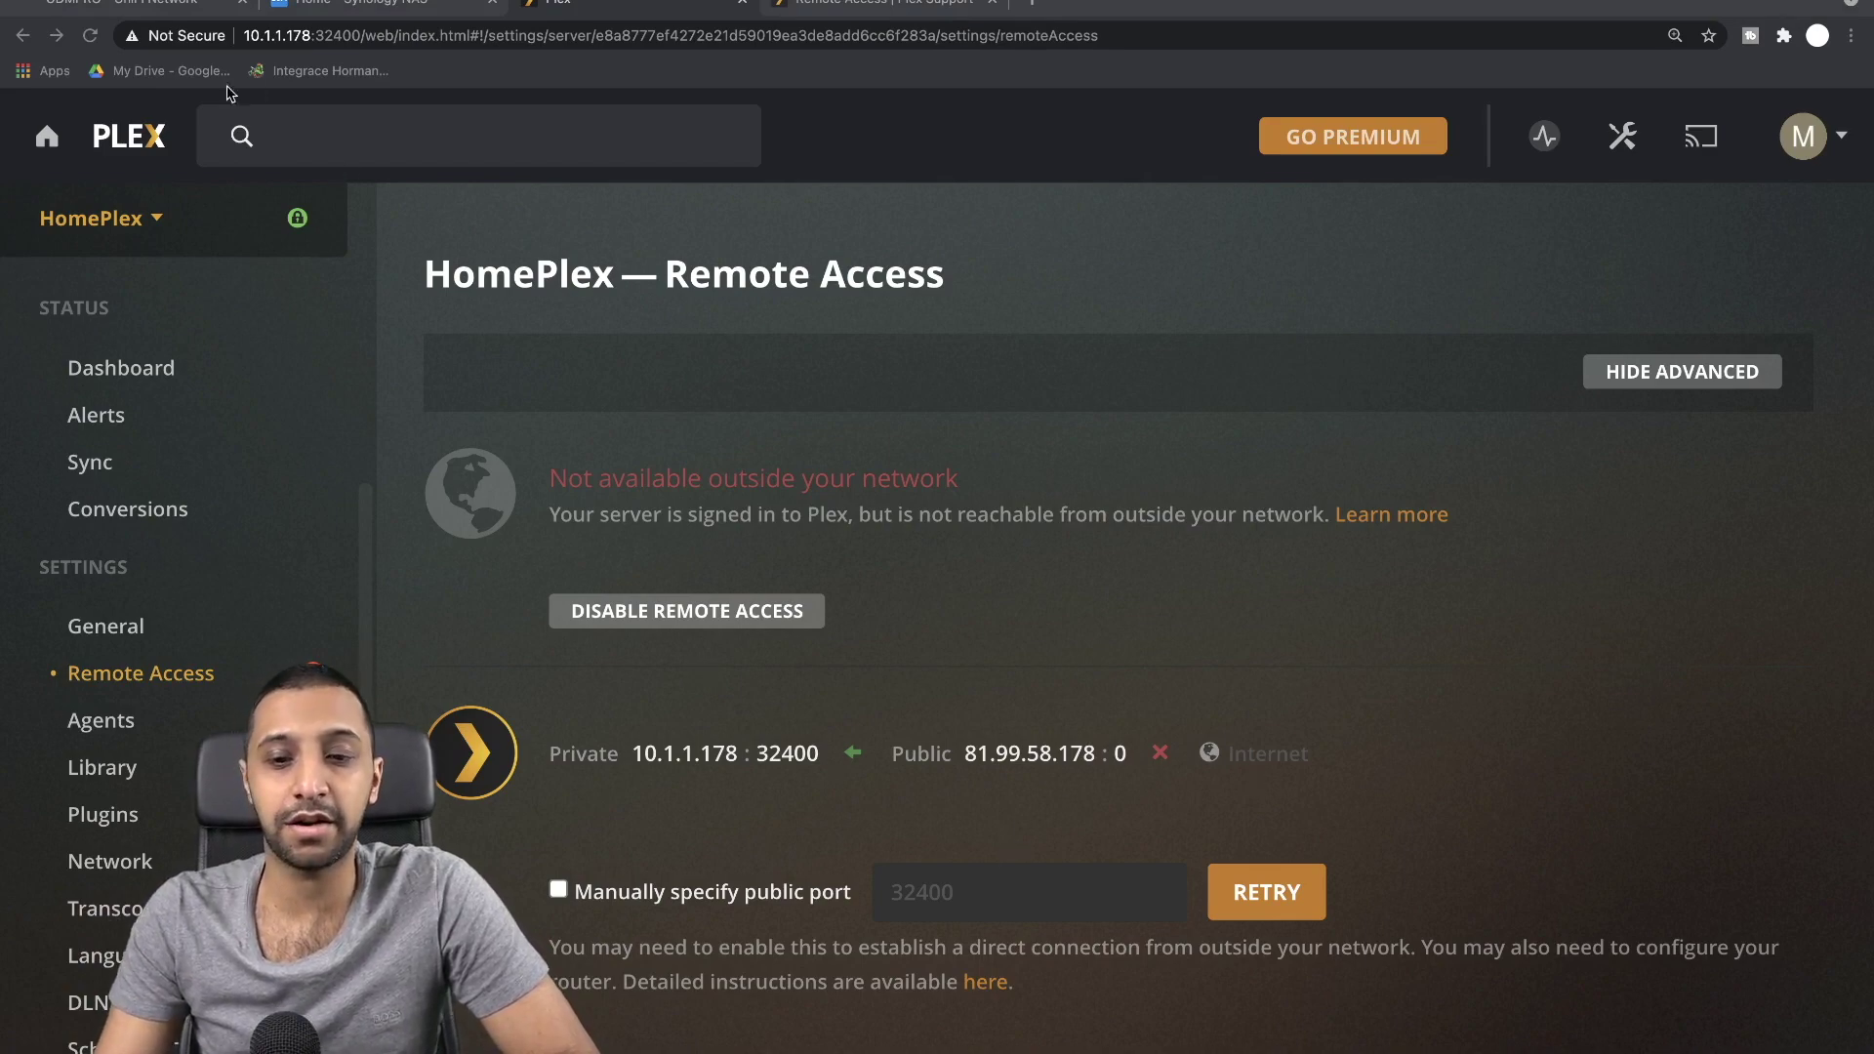
In UniFi Network, close the G3-Flex client details and find the firewall rules
left_click(109, 12)
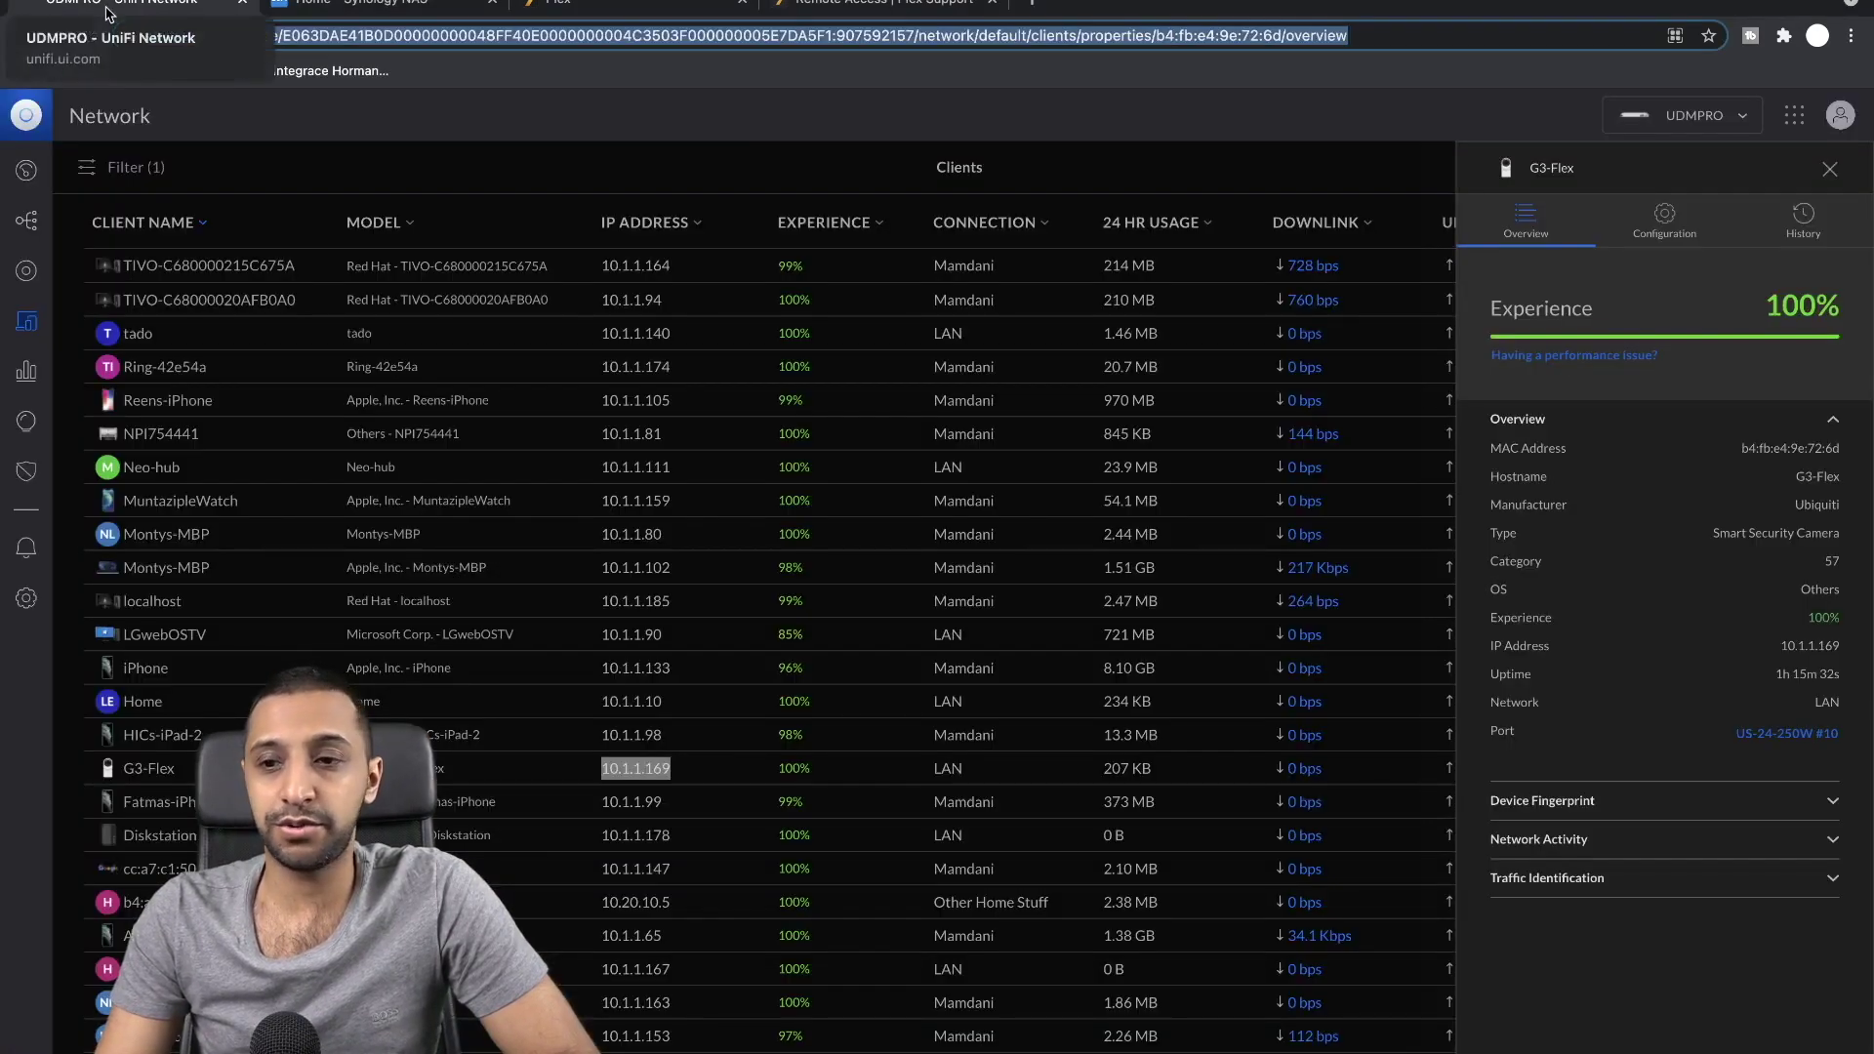
left_click(1830, 168)
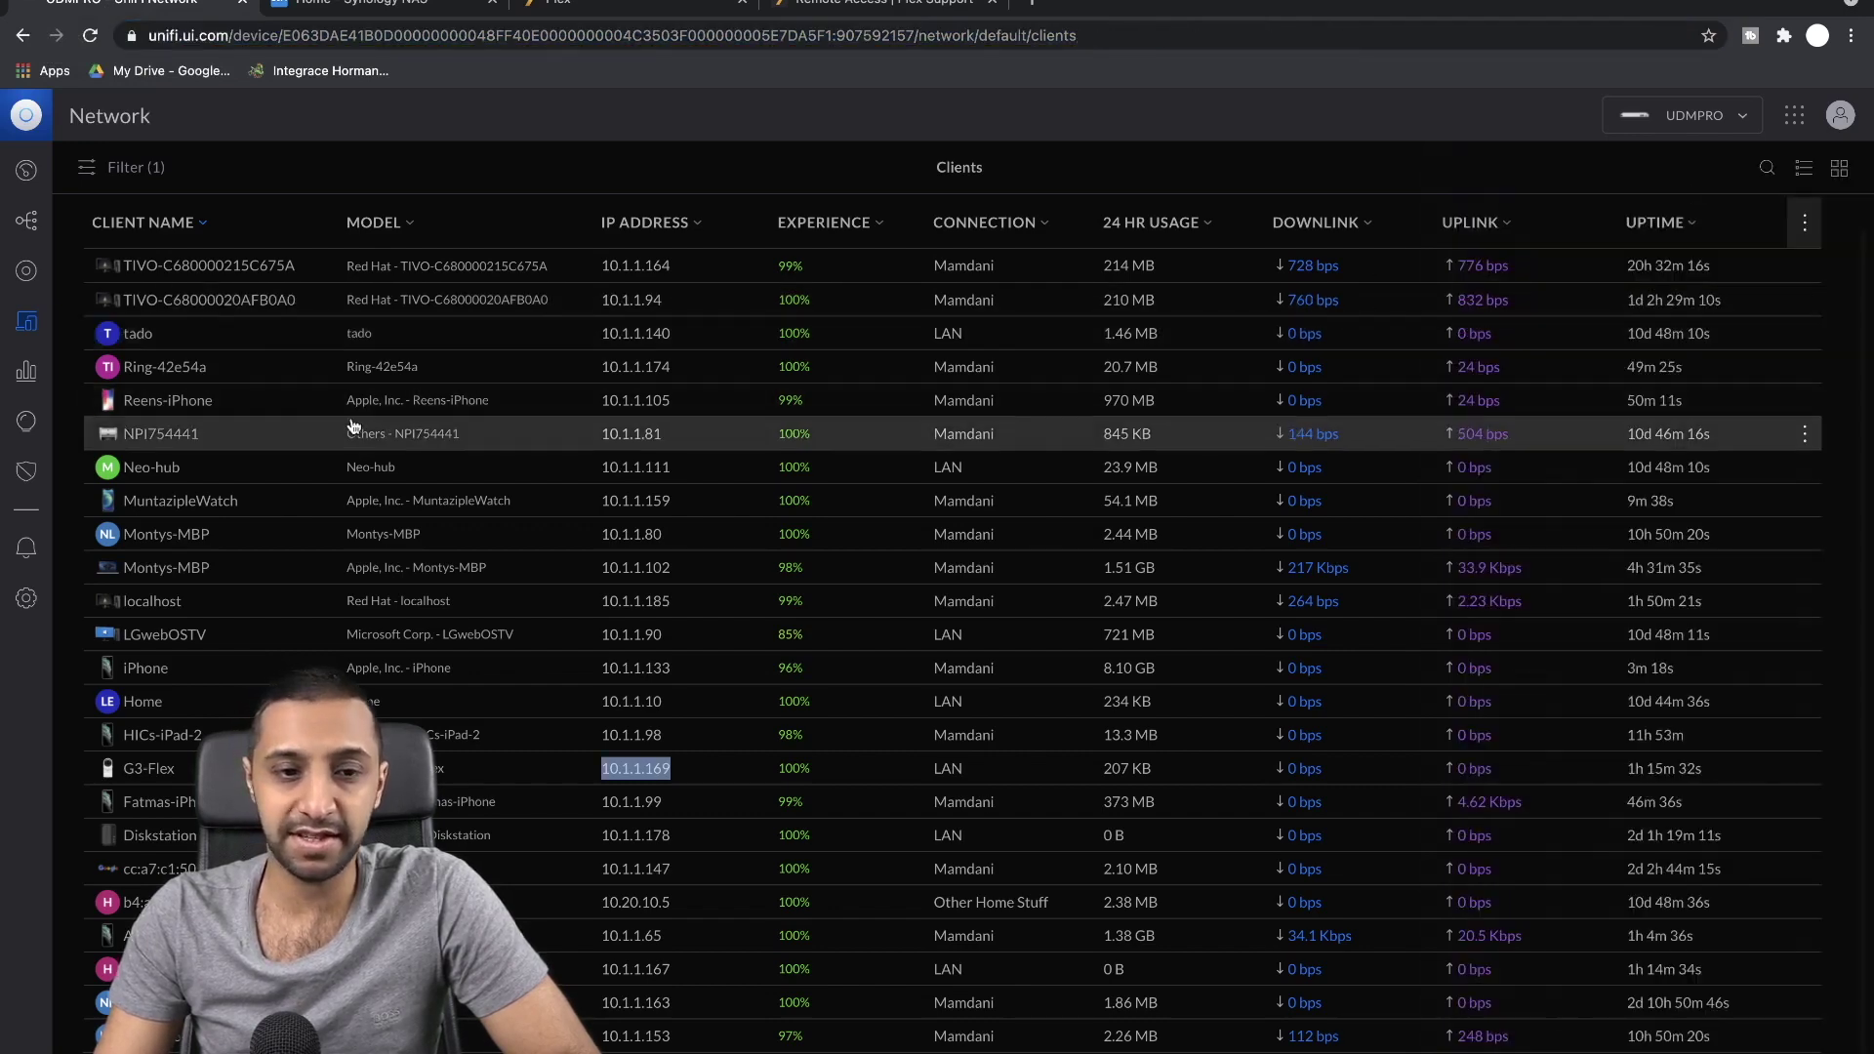
left_click(26, 597)
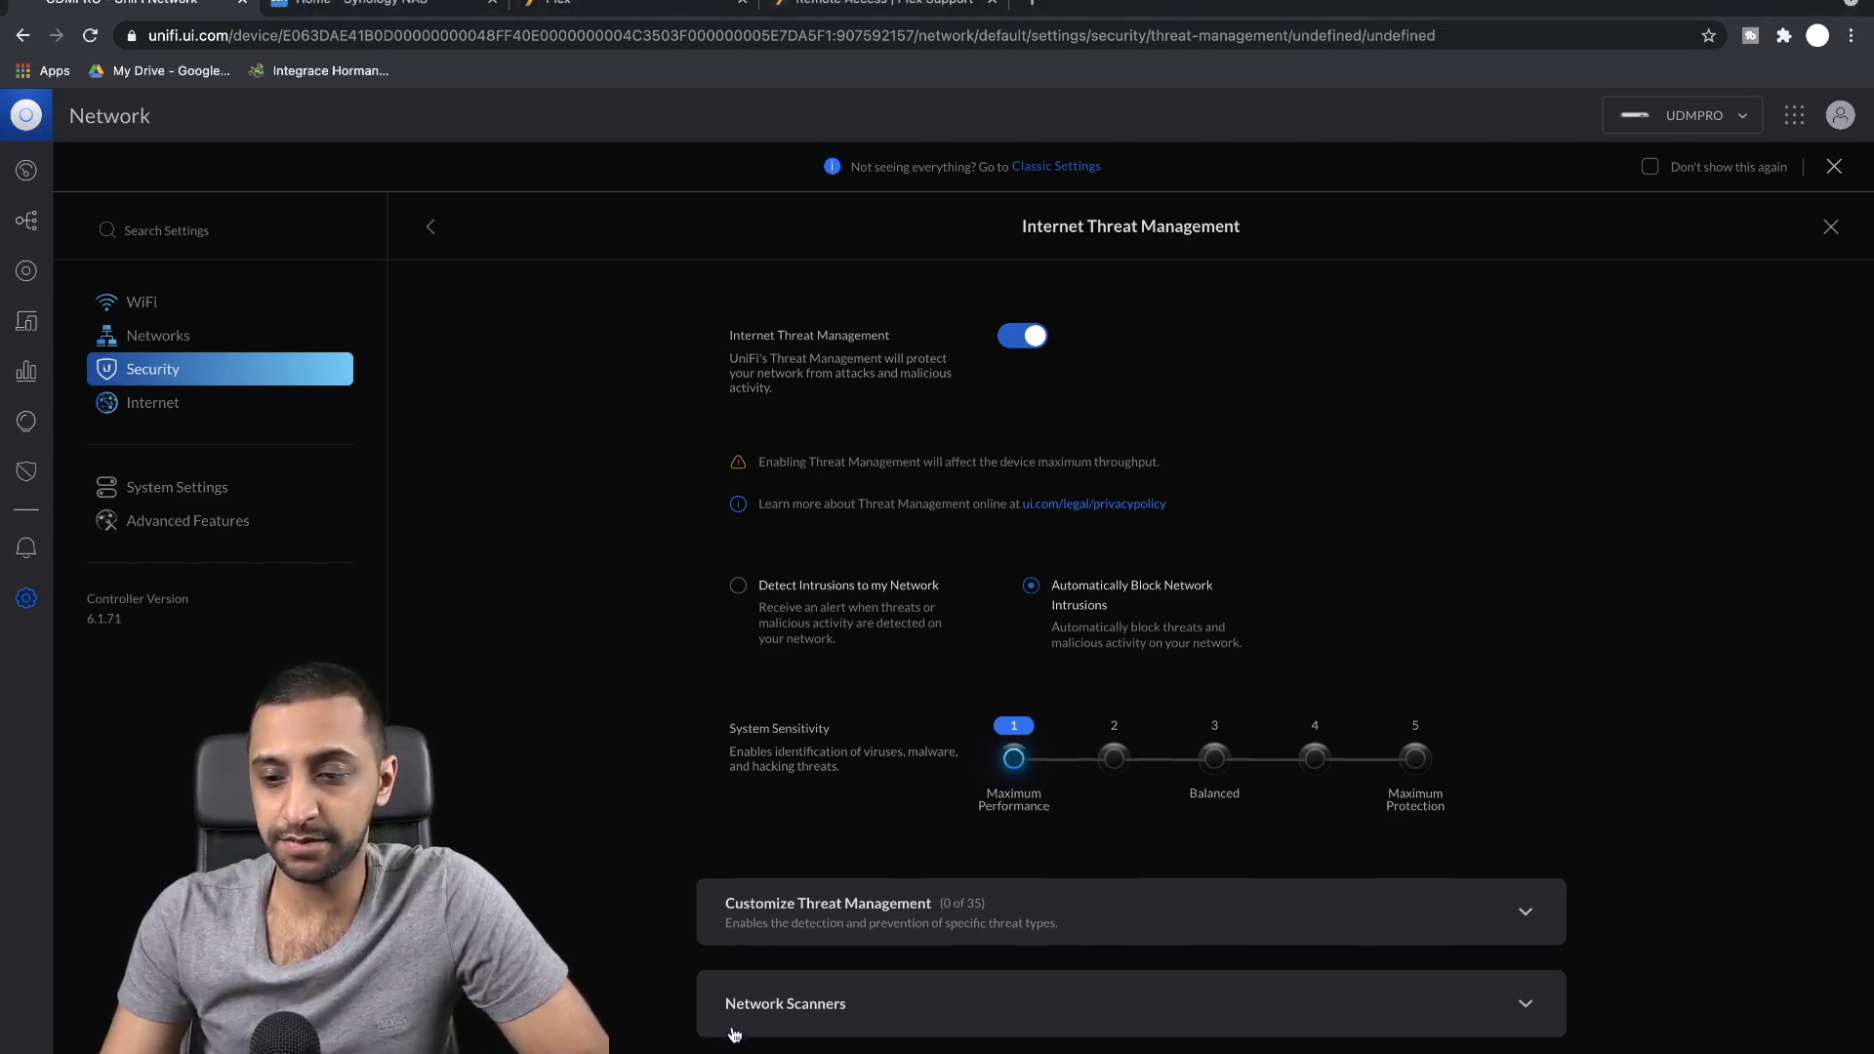
scroll(789, 805, "down", 15)
scroll(789, 804, "up", 9)
scroll(789, 805, "up", 3)
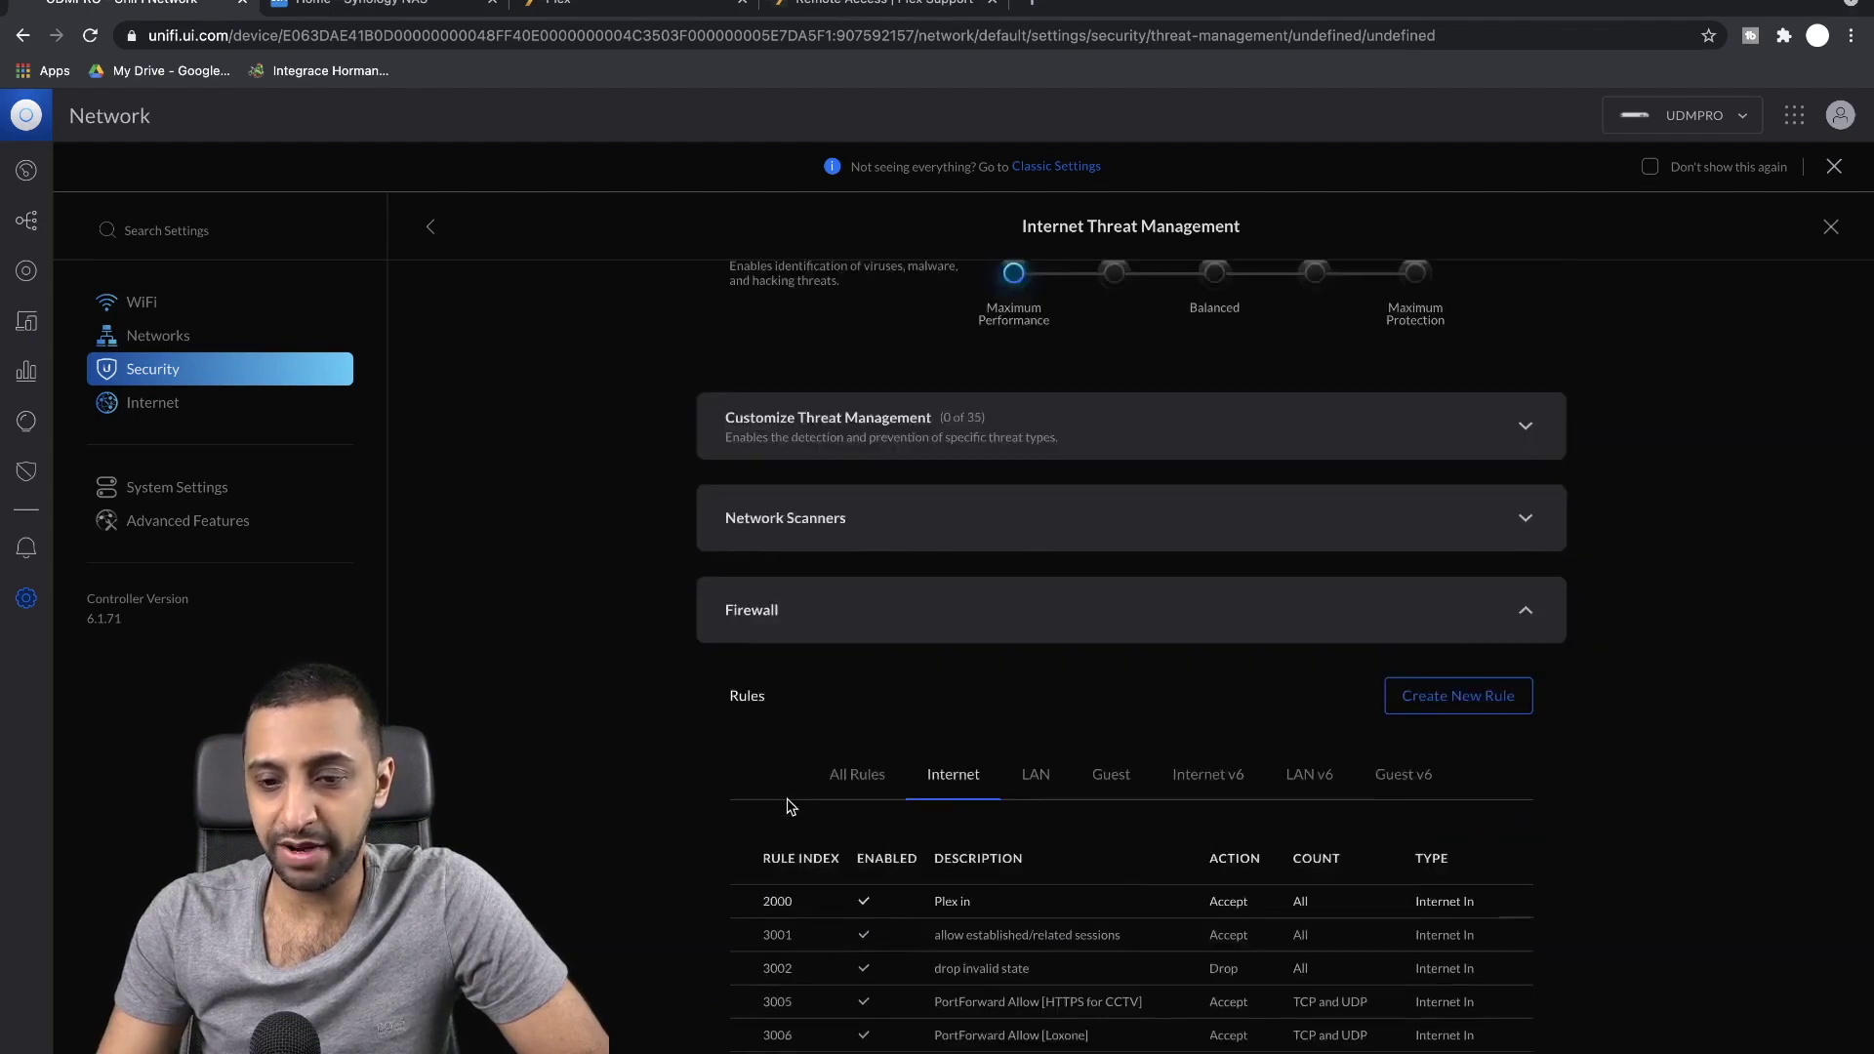
scroll(785, 820, "down", 1)
scroll(791, 859, "up", 1)
scroll(826, 910, "down", 2)
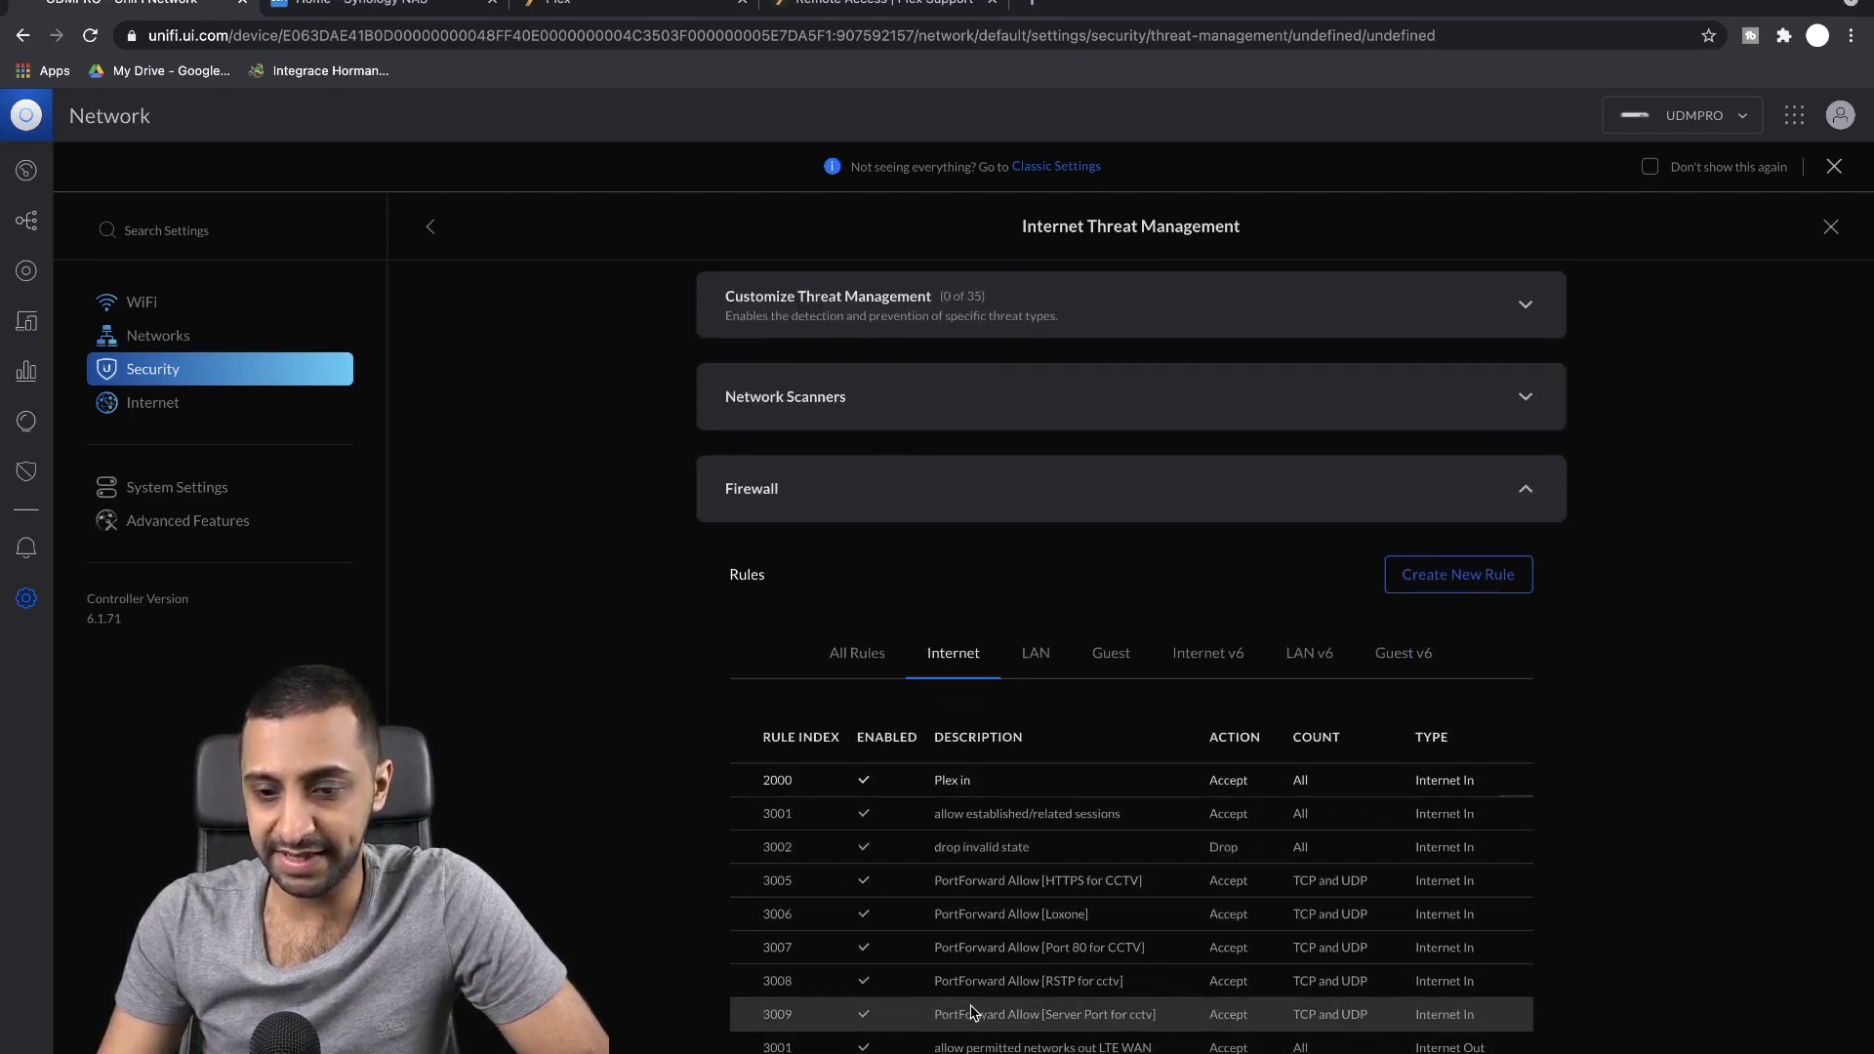
Review the Plex in rule's source and port 32400 group, then return to Plex
left_click(1516, 780)
left_click(1518, 796)
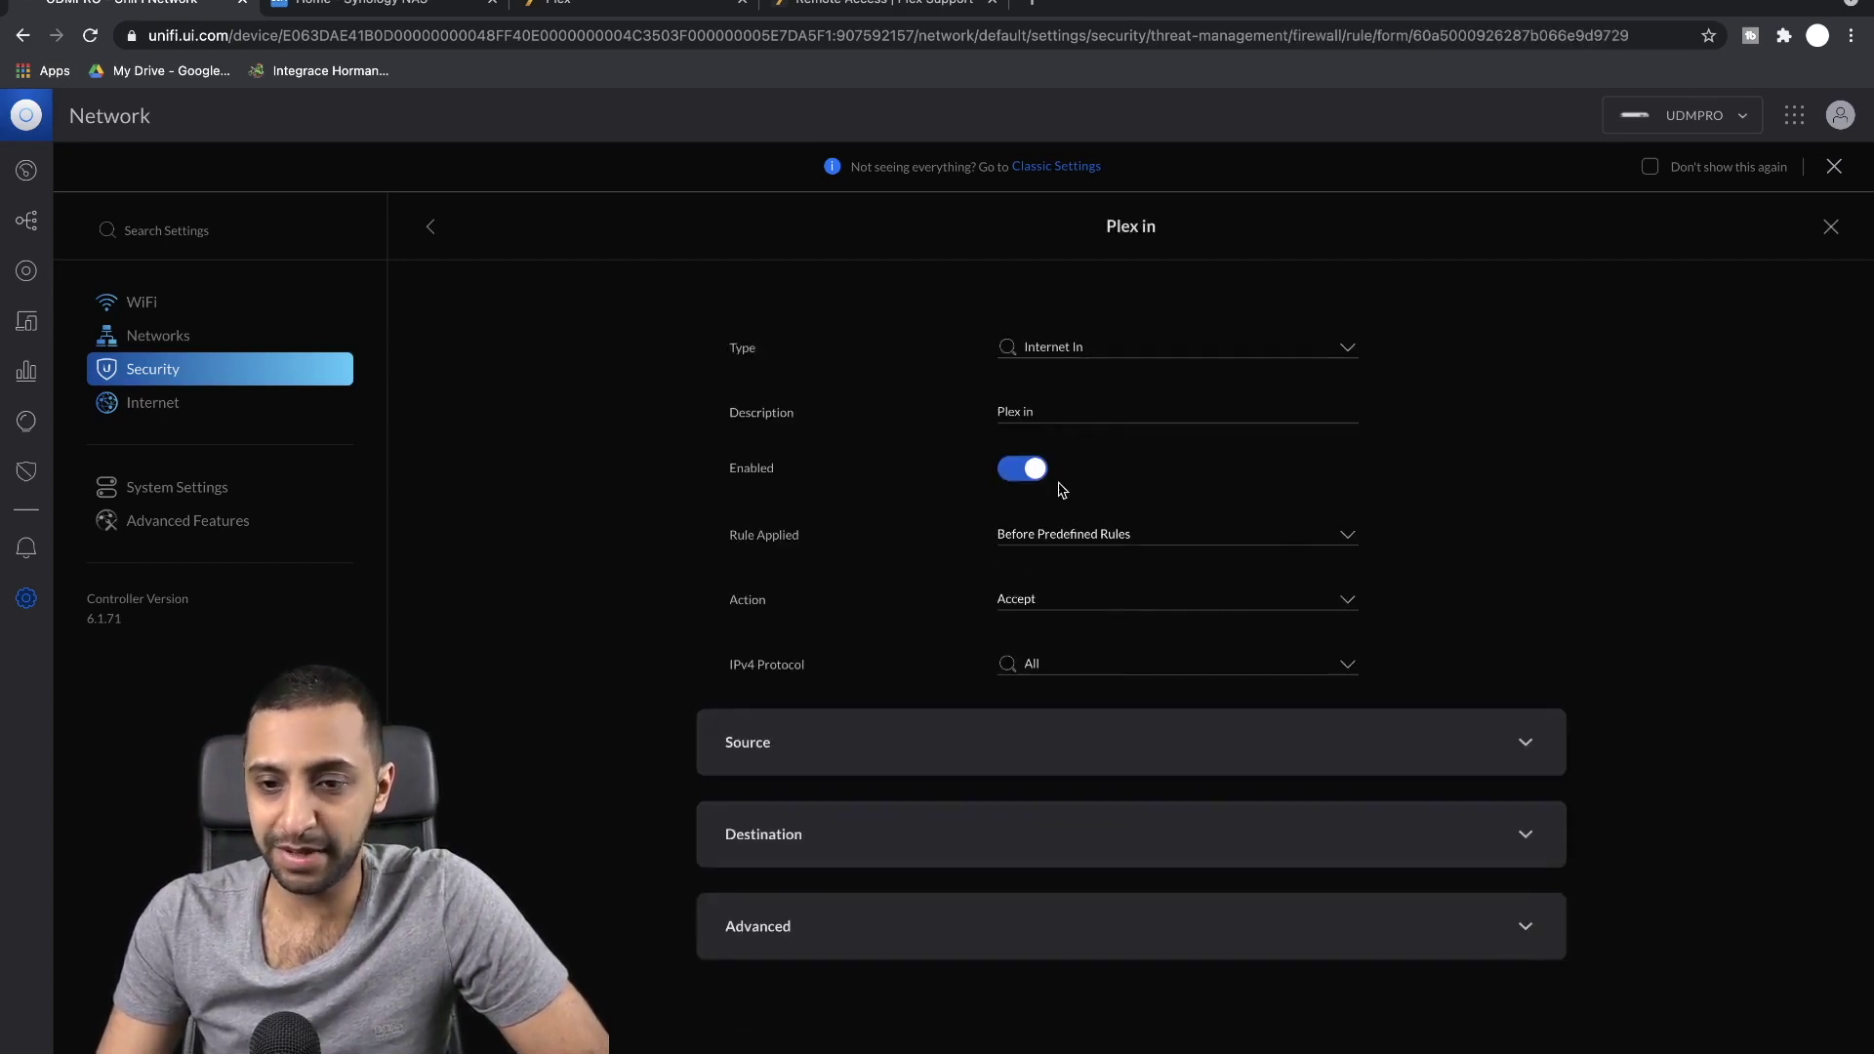
left_click(845, 742)
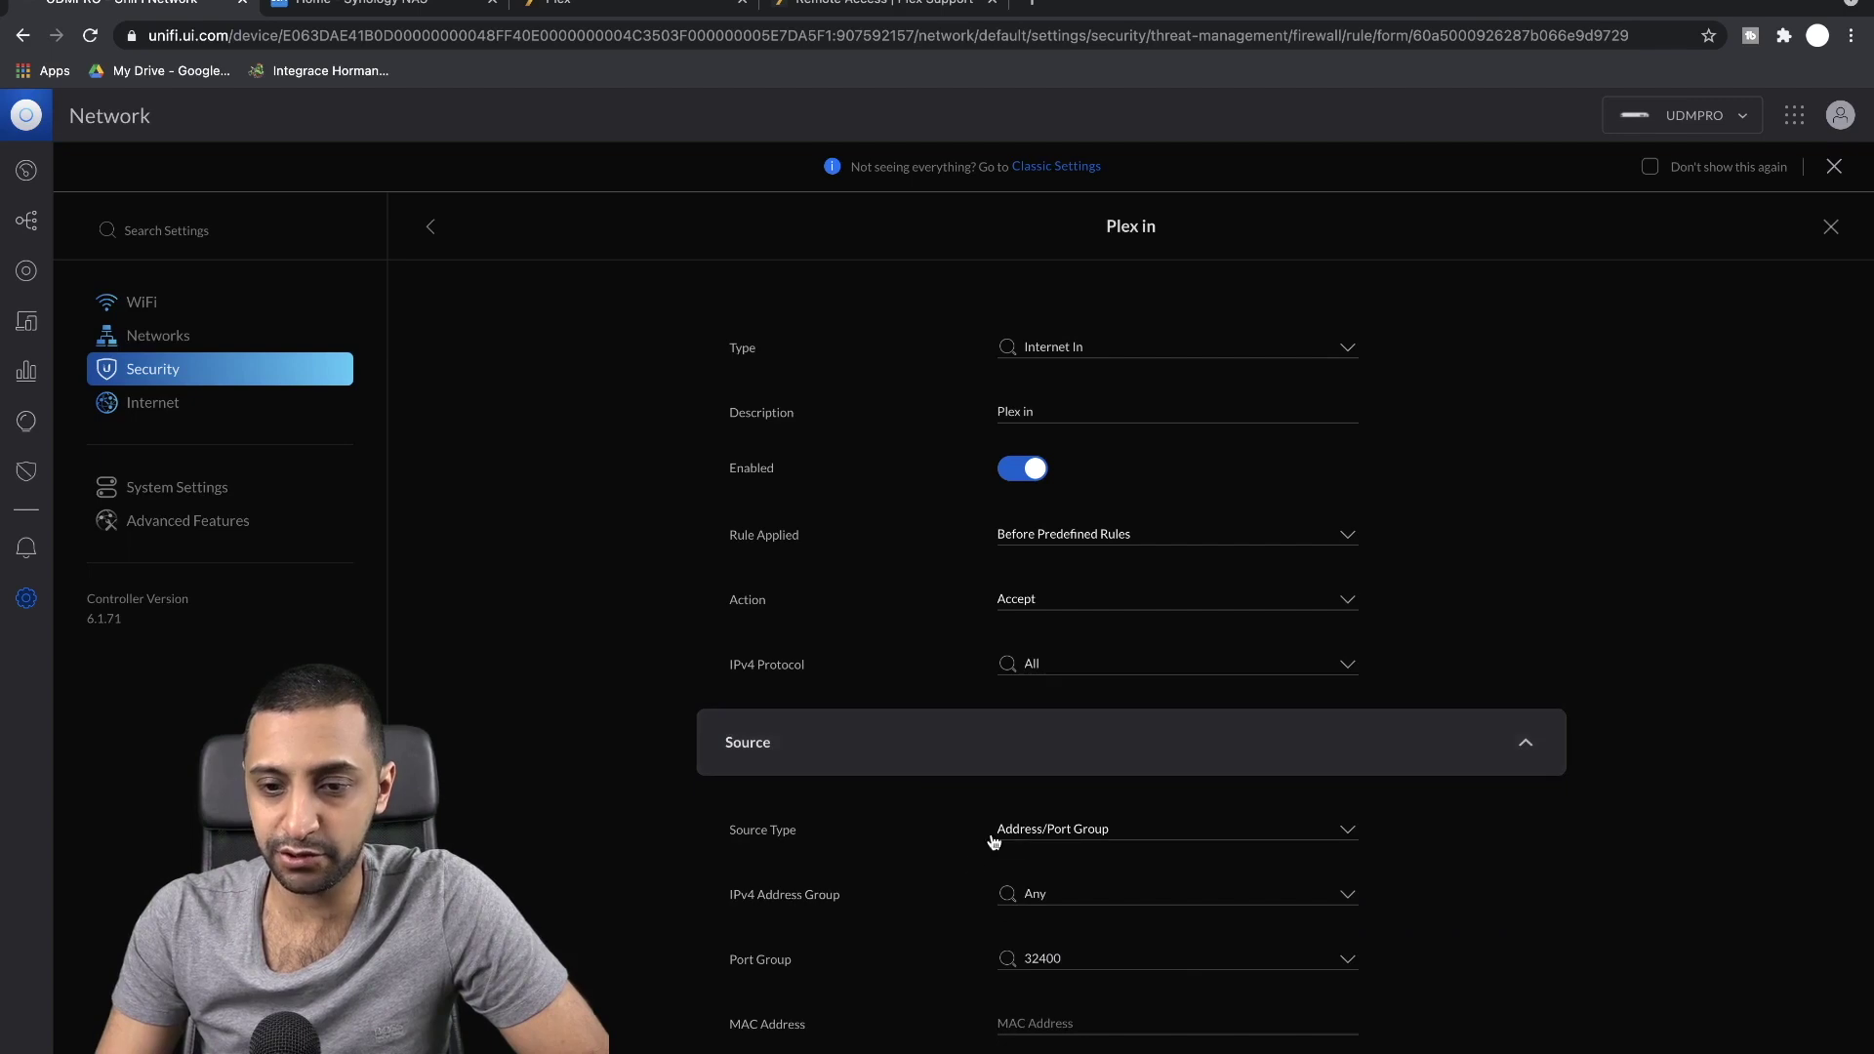
left_click(1022, 959)
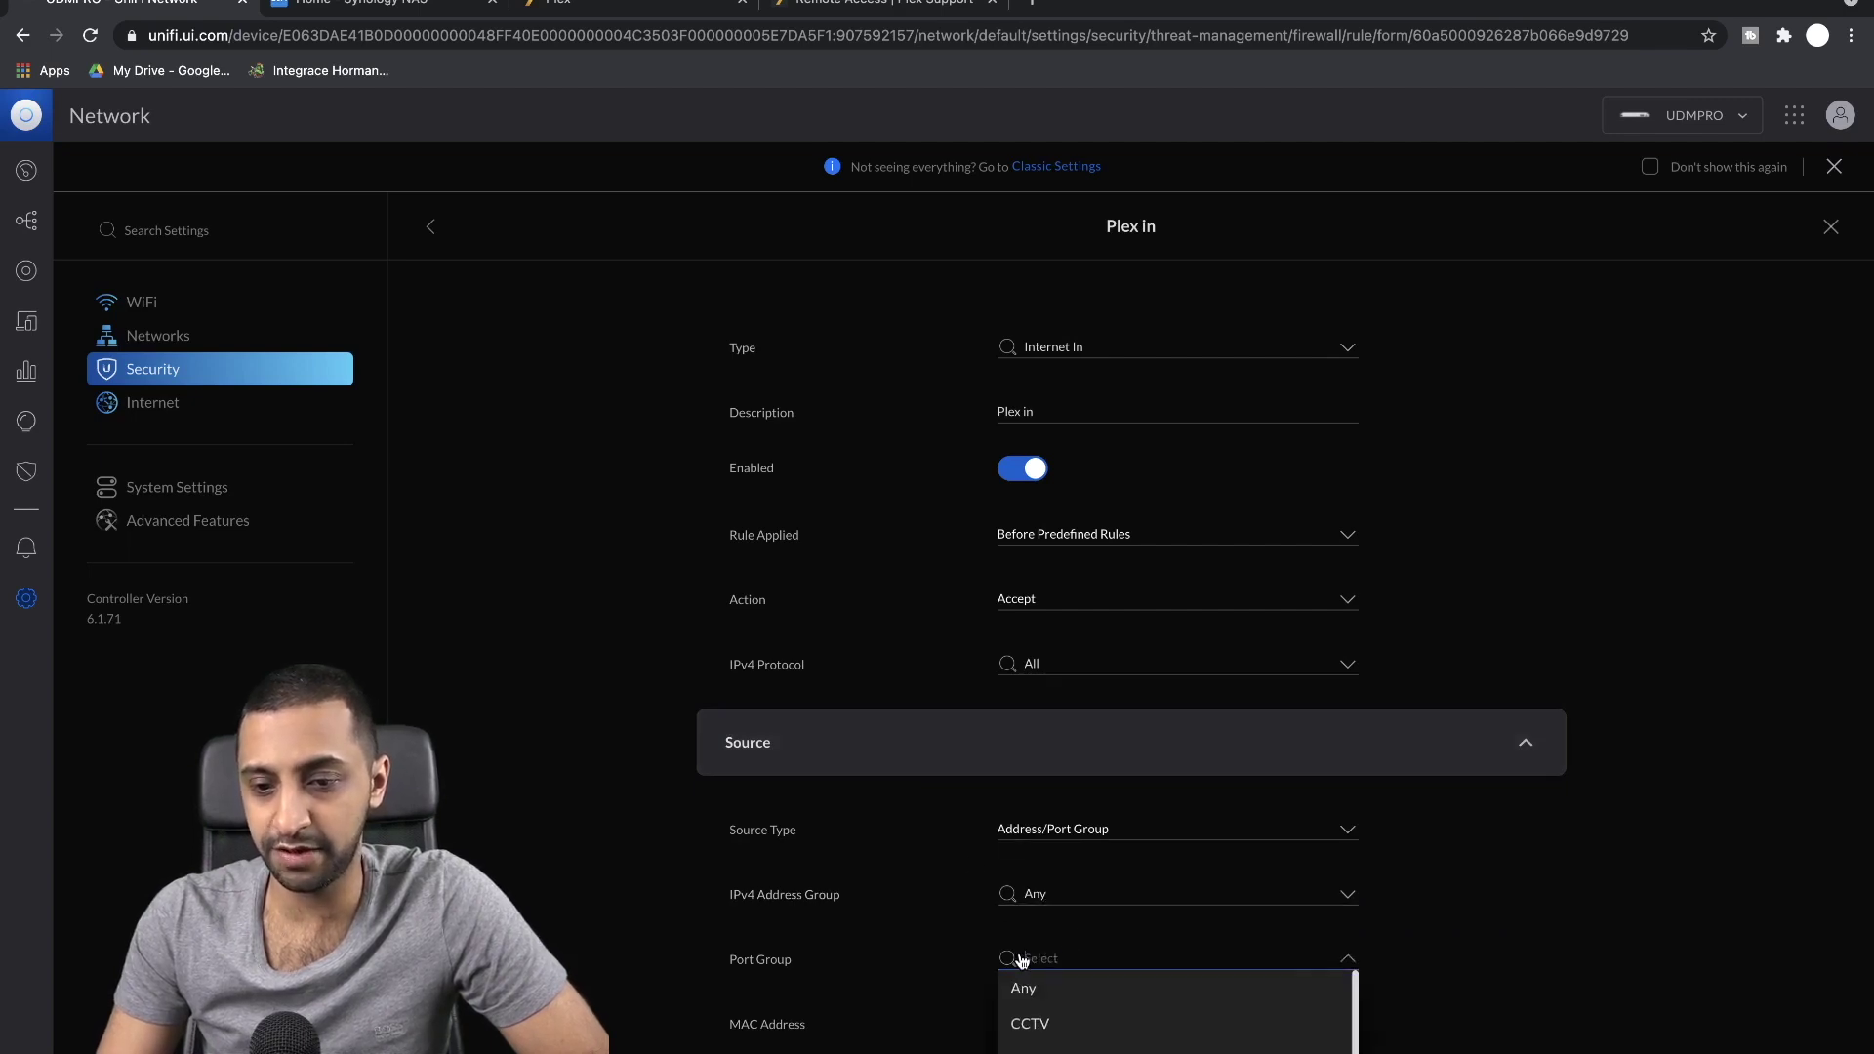
scroll(1168, 977, "down", 3)
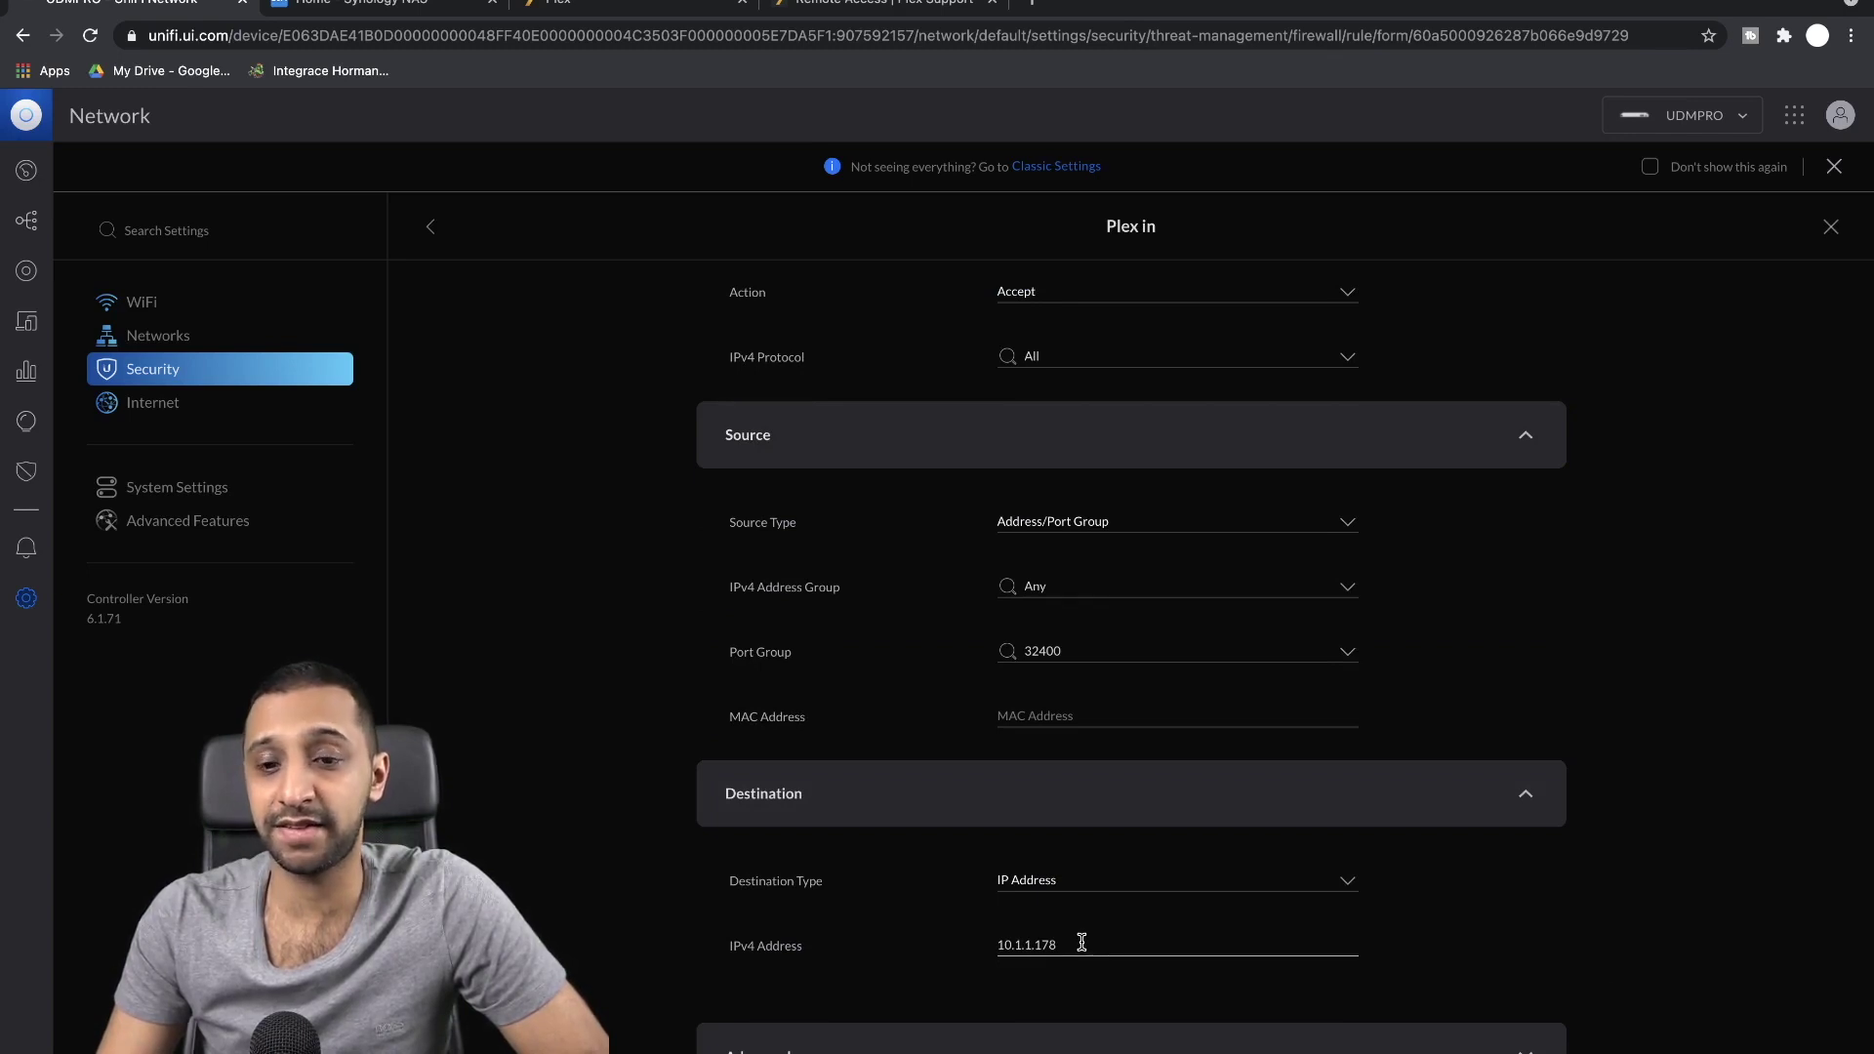
left_click(598, 10)
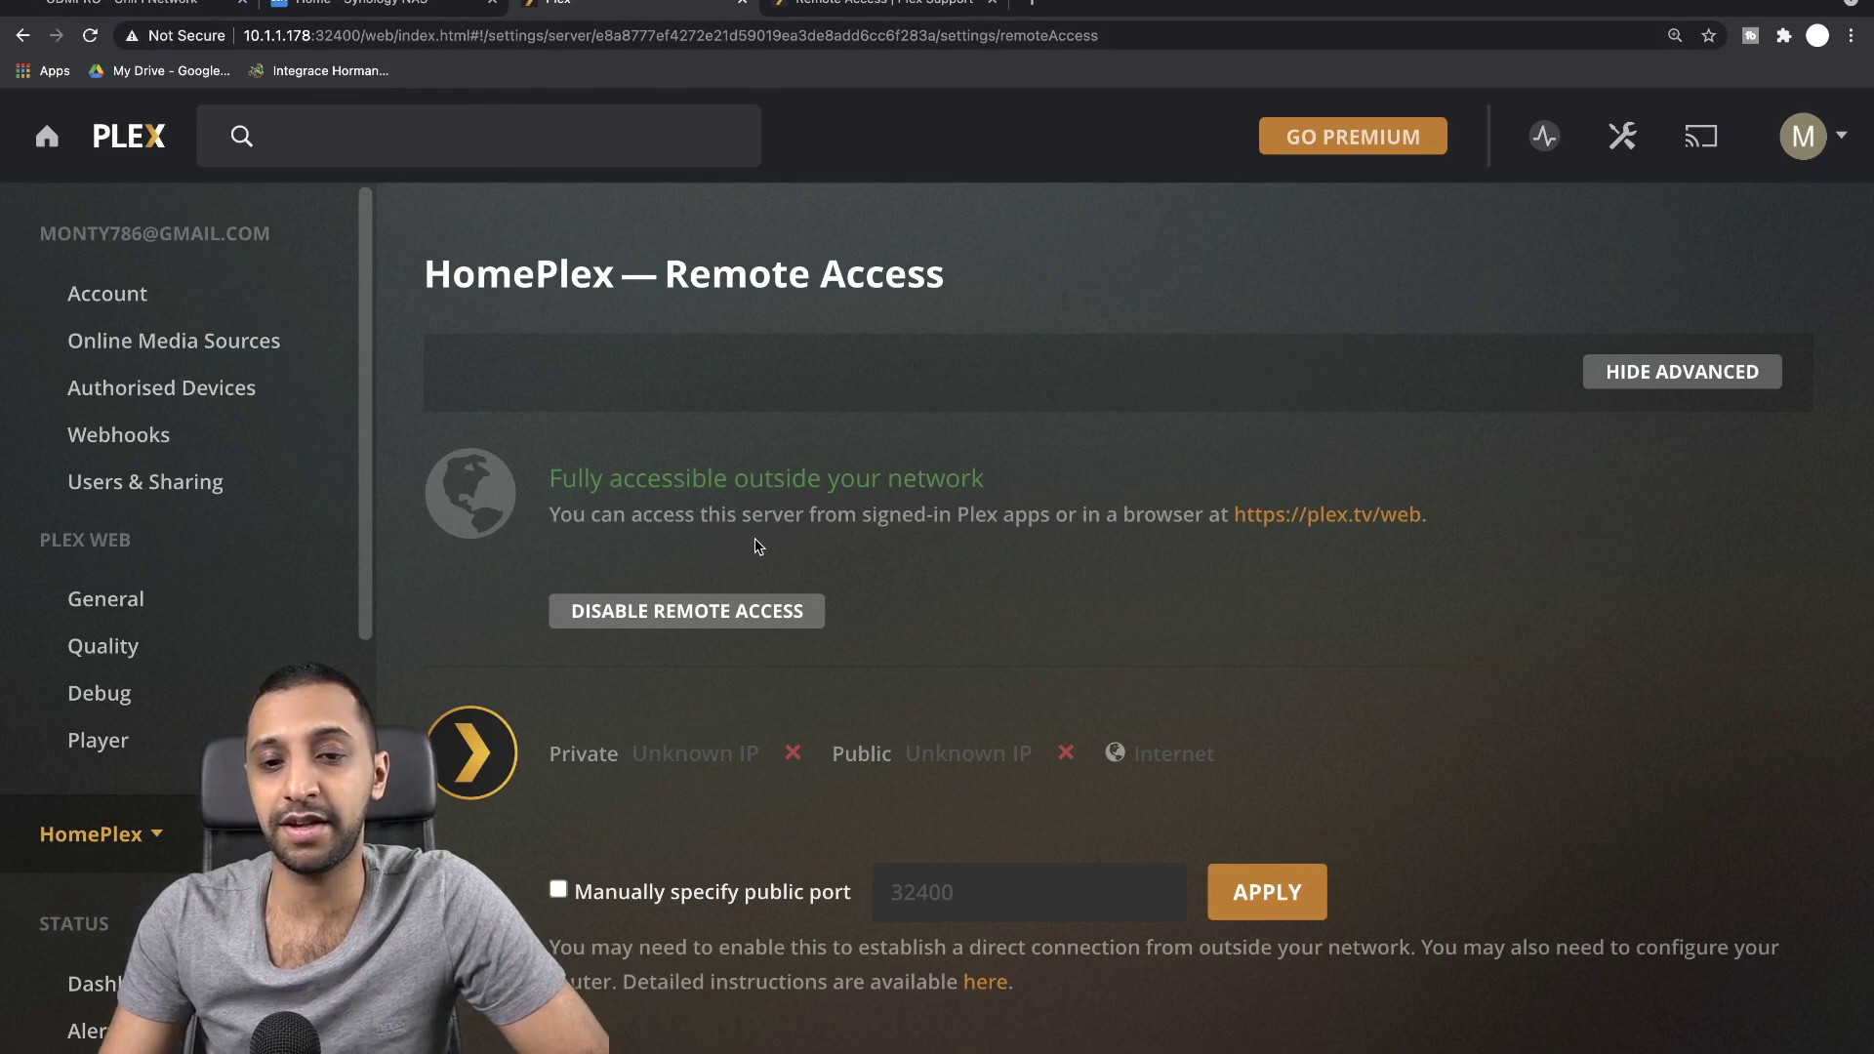
left_click_drag(577, 478, 976, 477)
left_click(949, 479)
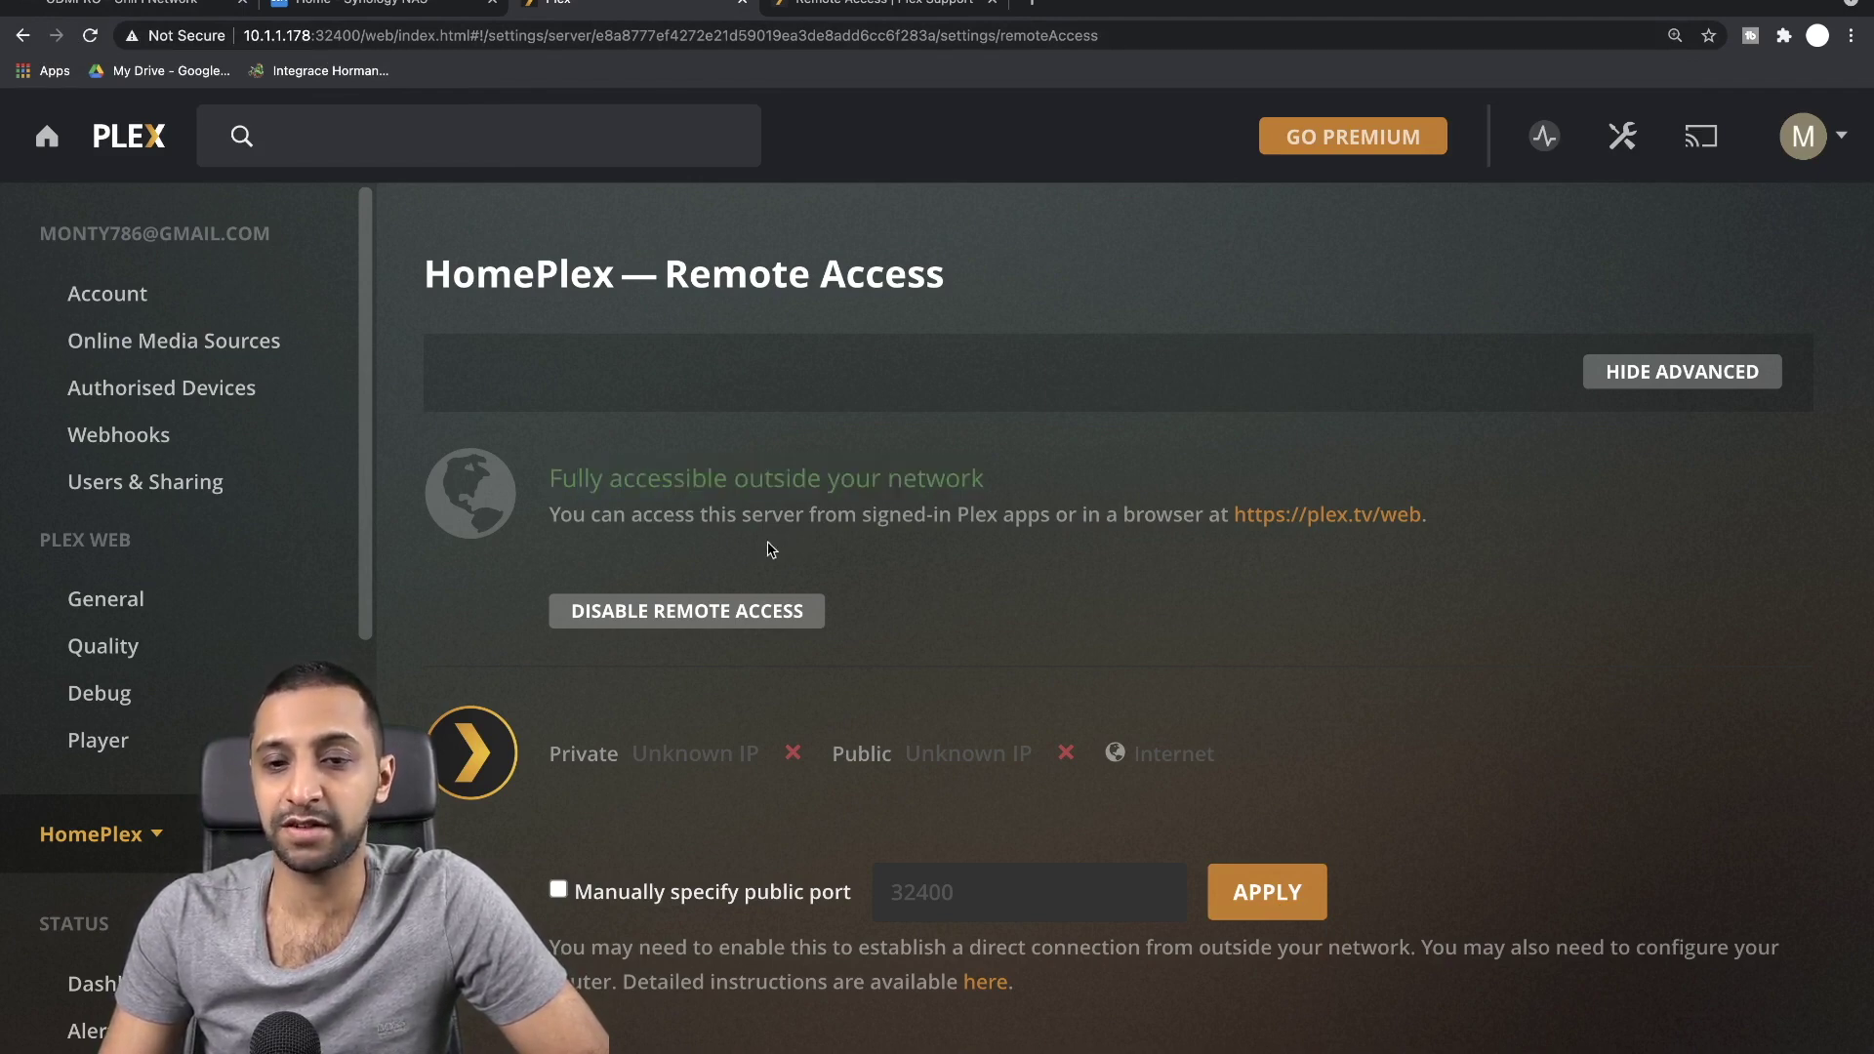
left_click_drag(862, 515, 1360, 539)
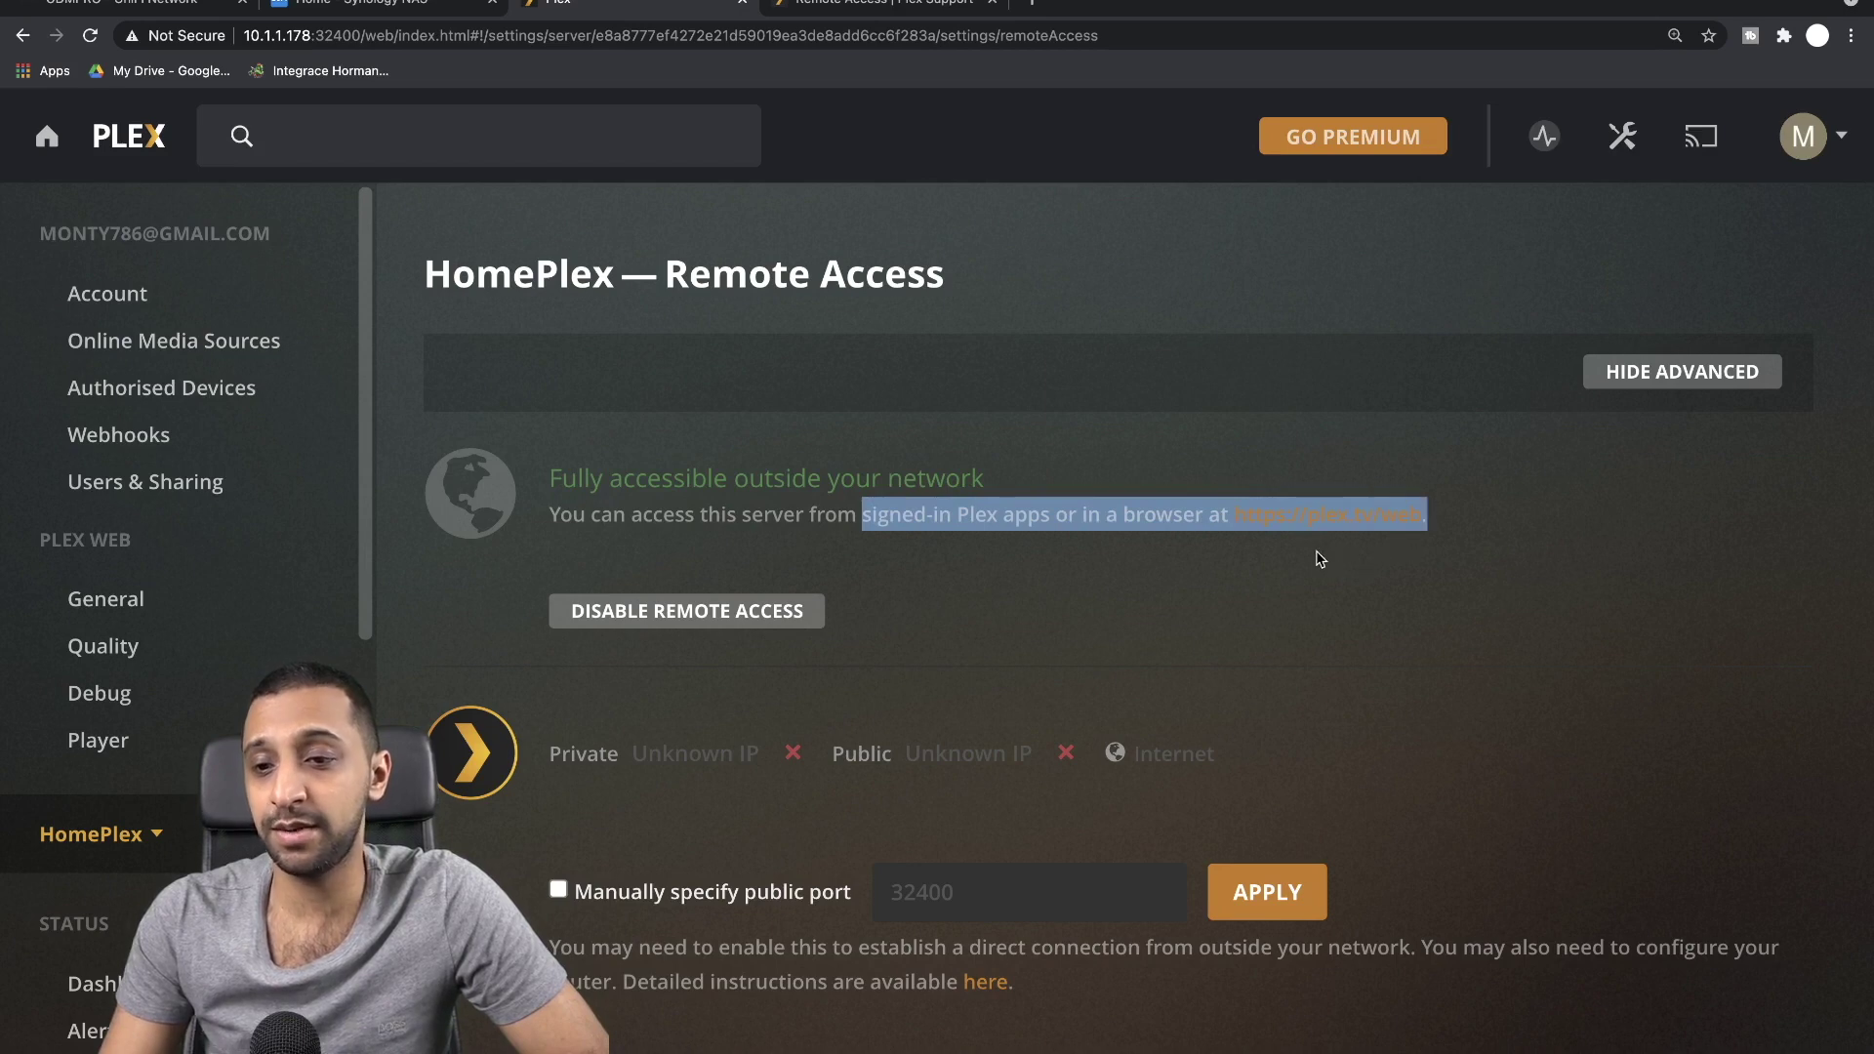
left_click(1489, 527)
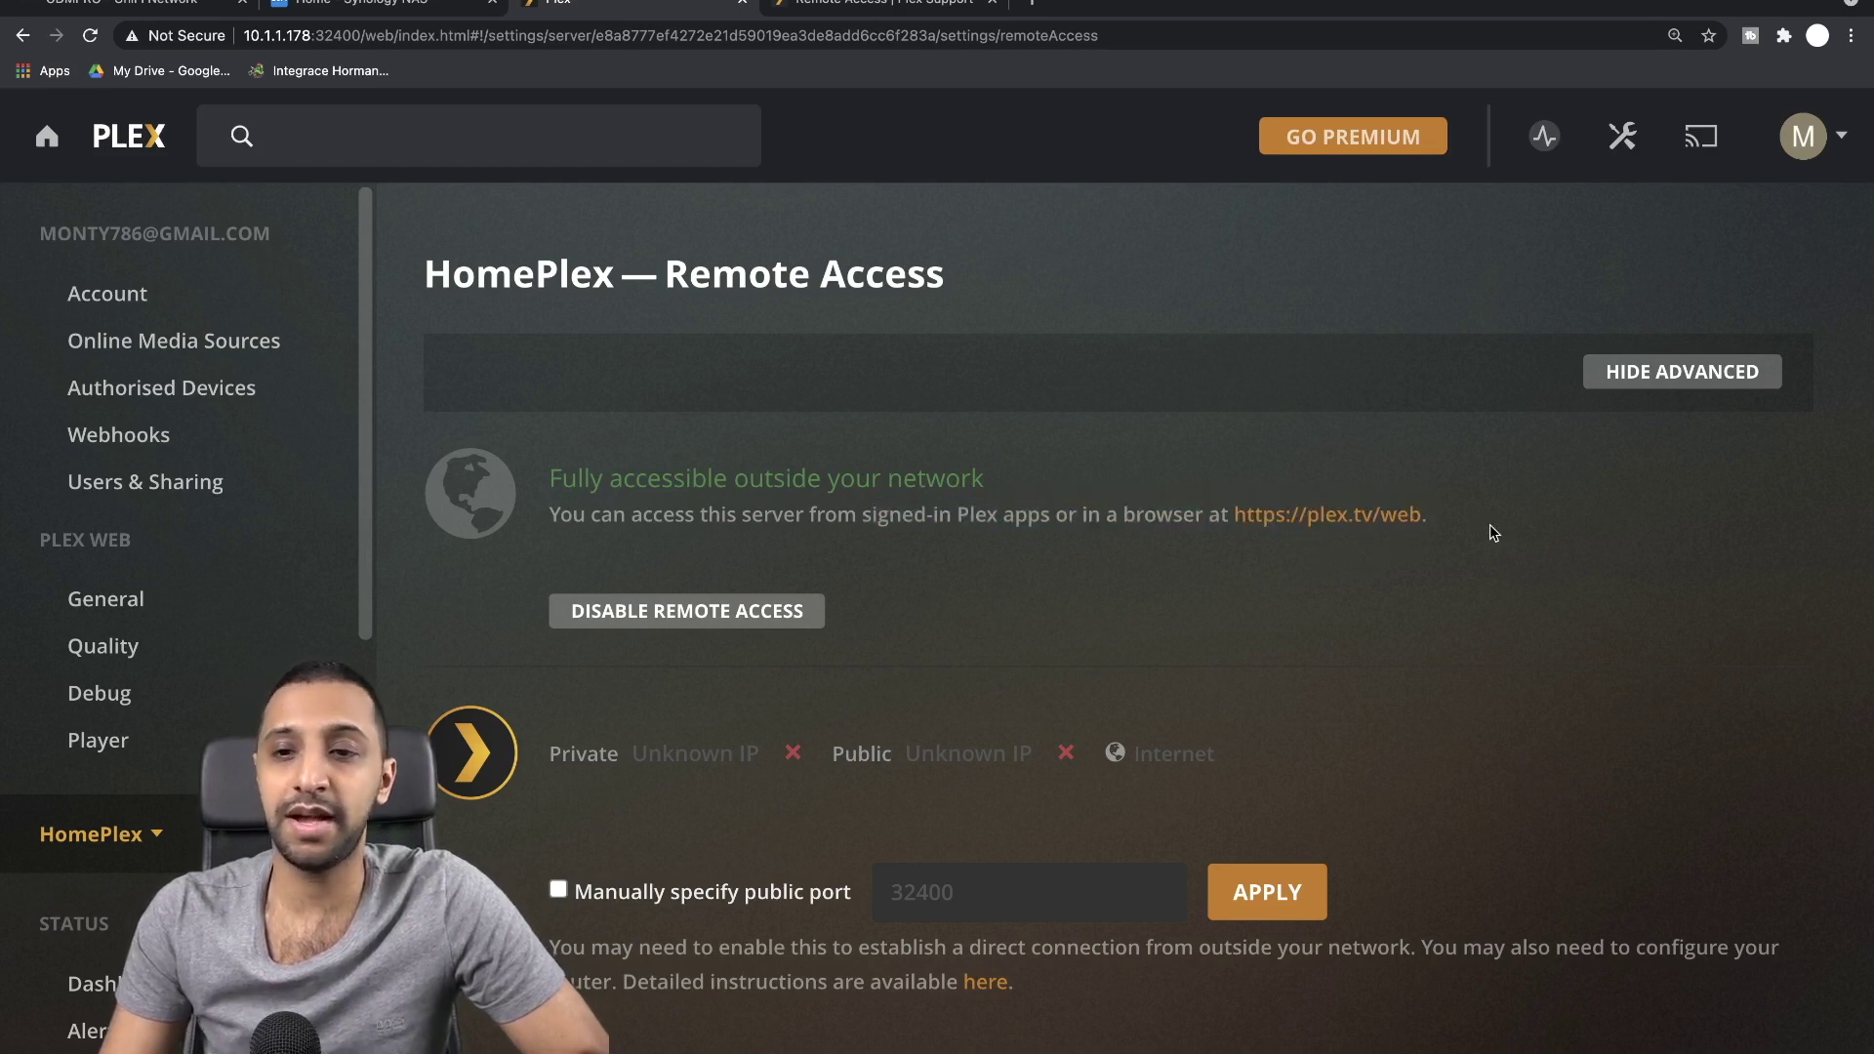